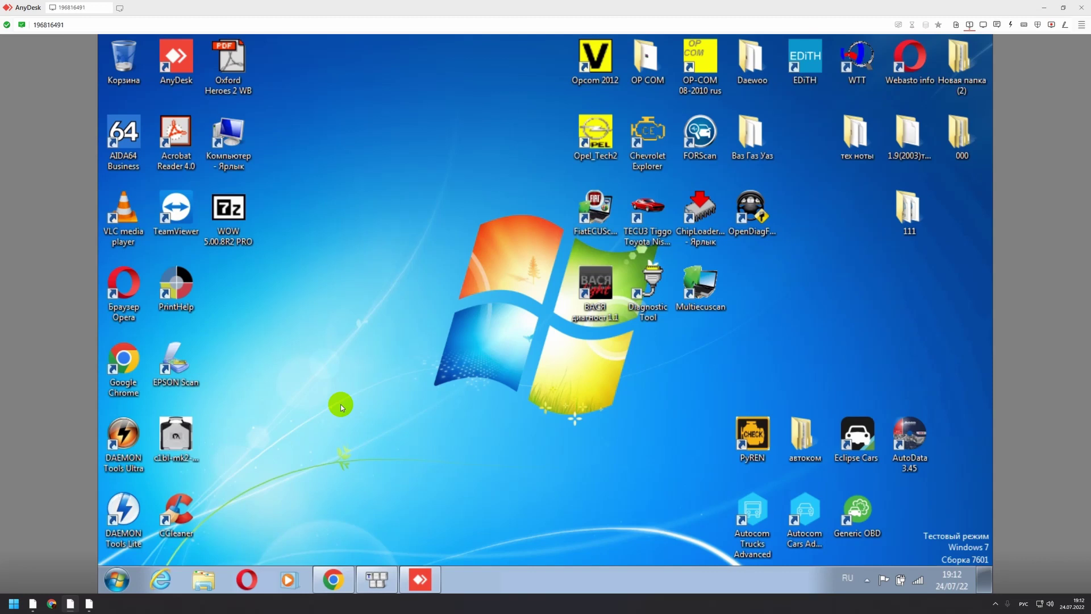
Try opening the WOW 5.00.8R2 PRO archive and view its context menu without choosing an action.
click(229, 227)
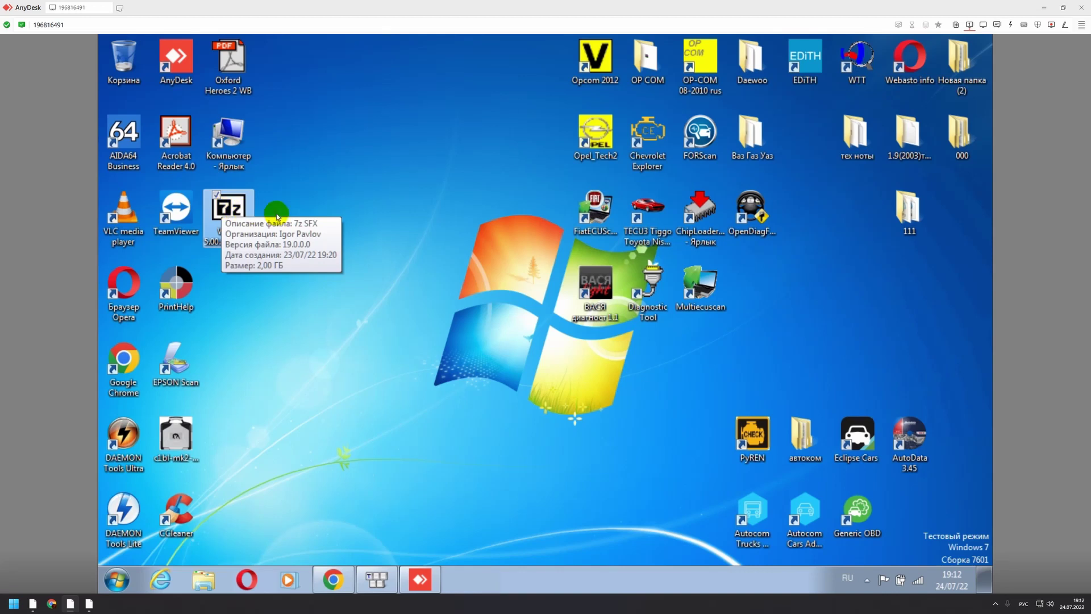
click(322, 211)
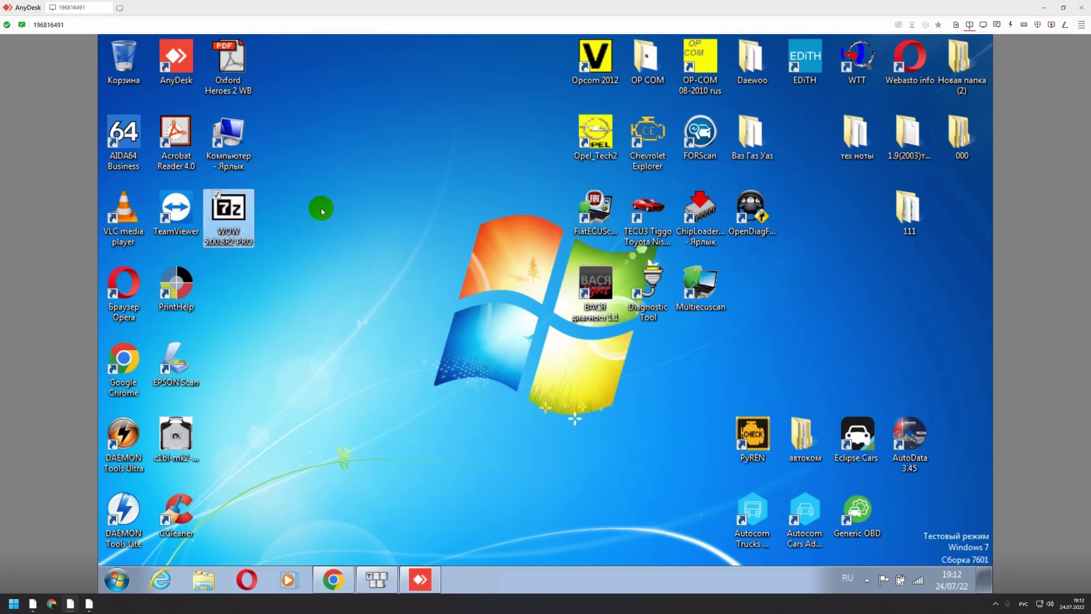
double_click(229, 213)
right_click(229, 213)
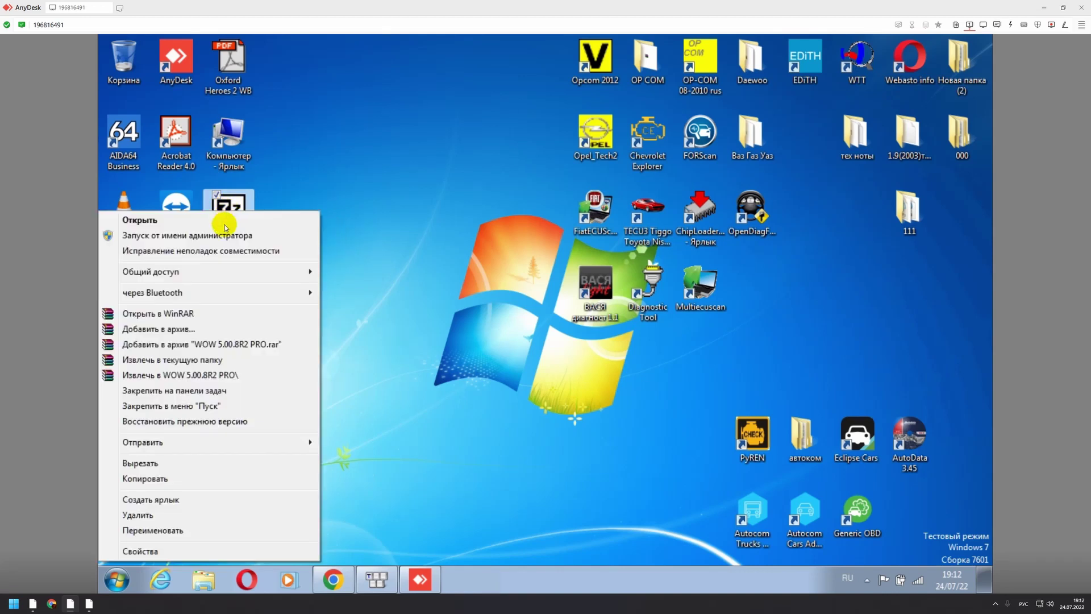
mouse_move(268, 293)
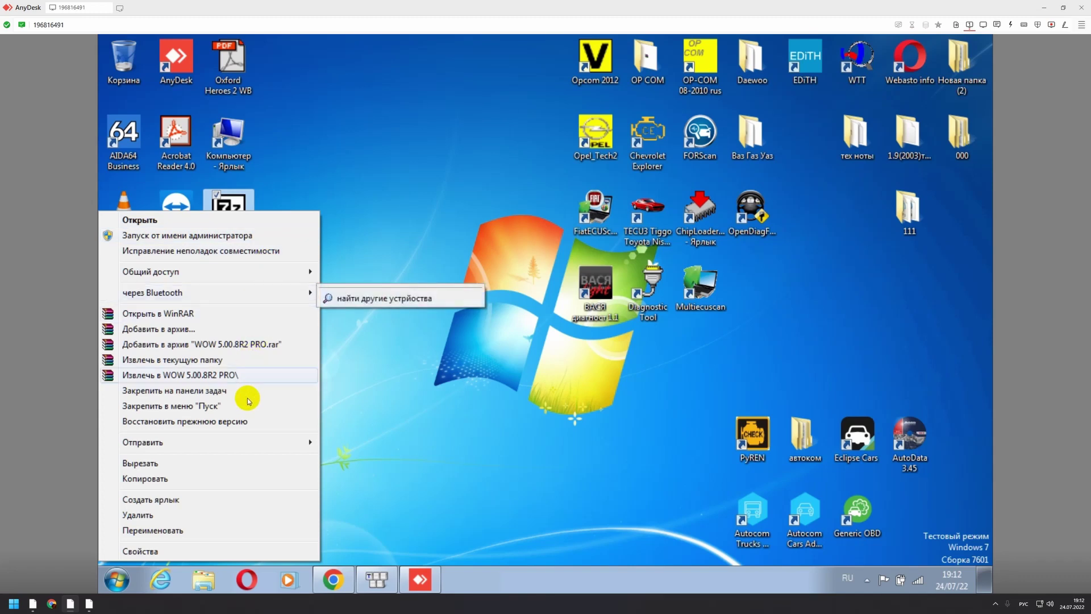
click(391, 271)
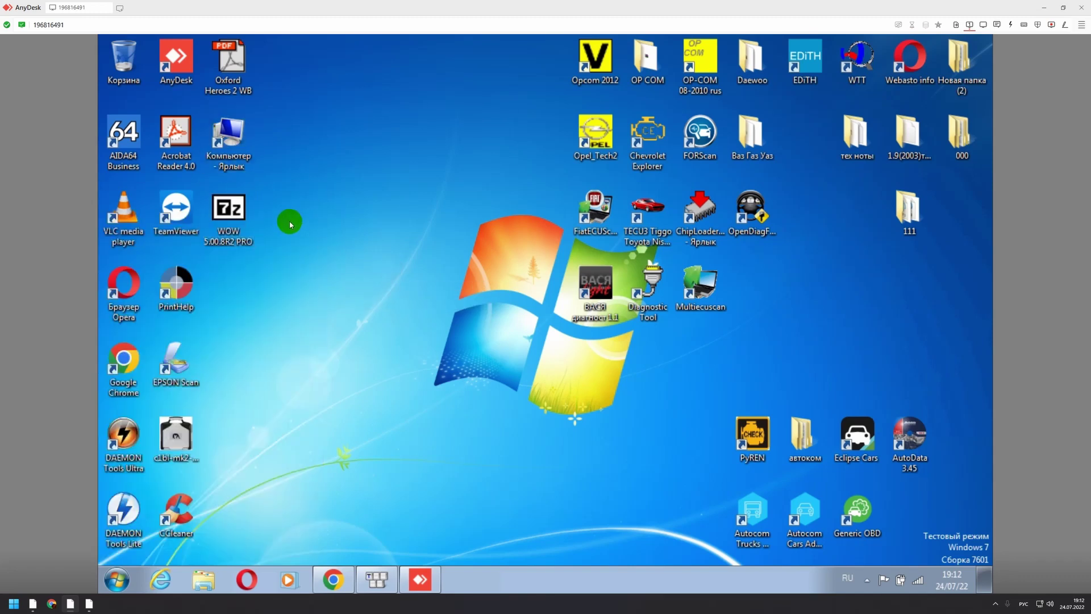
Browse Computer and the Windows 7 (C:) drive, view system properties, then close both windows.
click(230, 166)
double_click(232, 168)
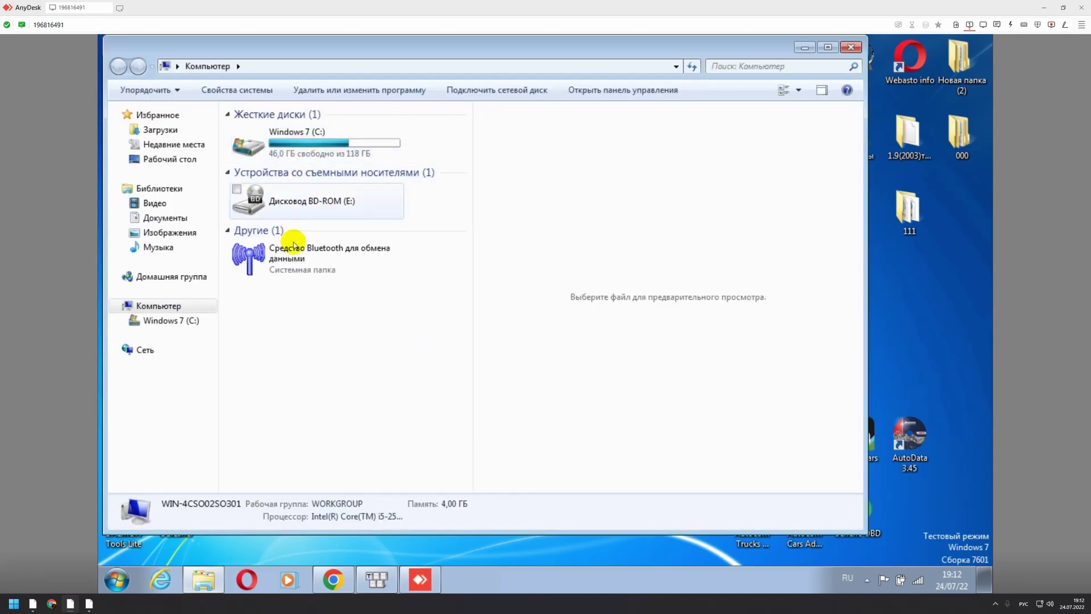
double_click(299, 139)
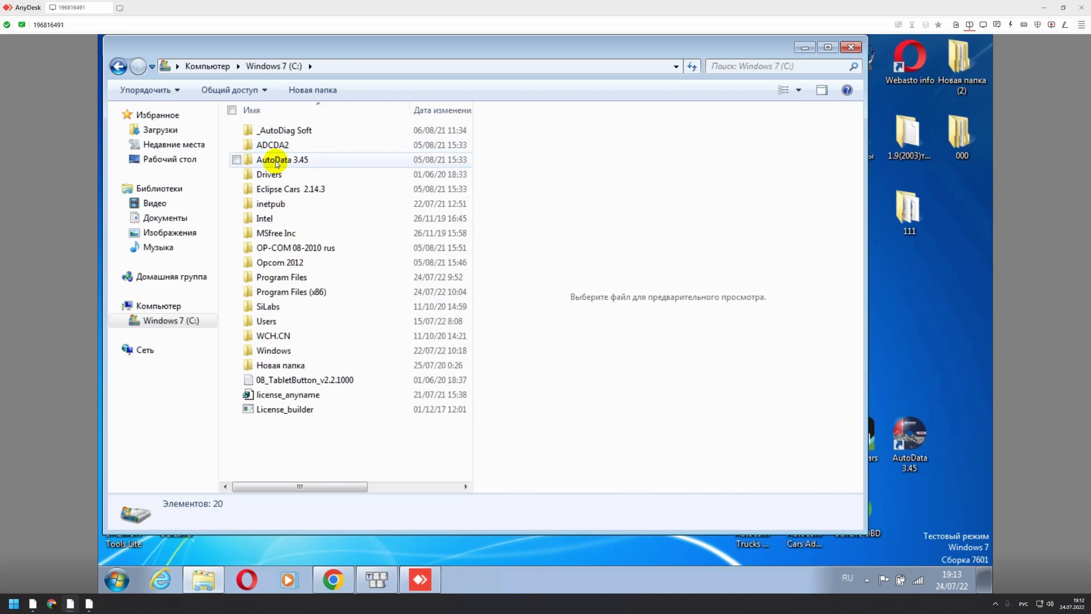
mouse_move(278, 189)
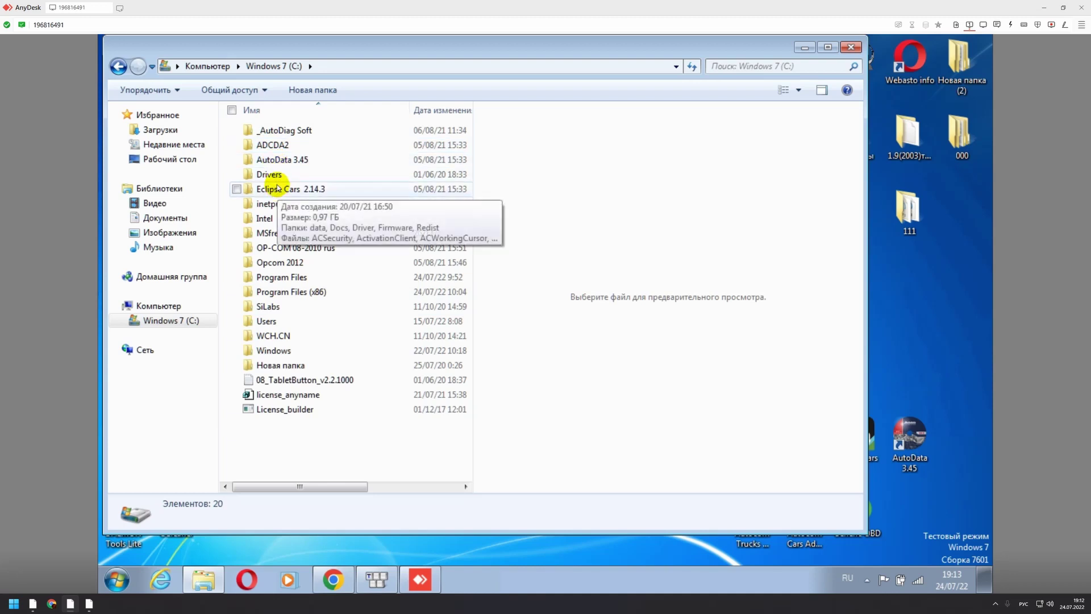
click(139, 305)
right_click(140, 305)
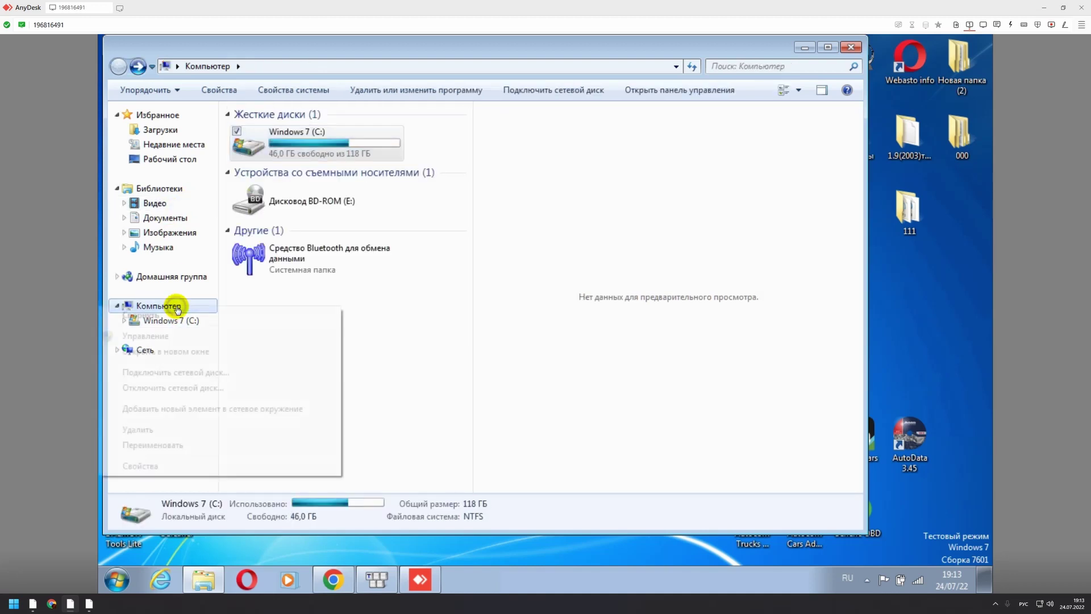
click(170, 465)
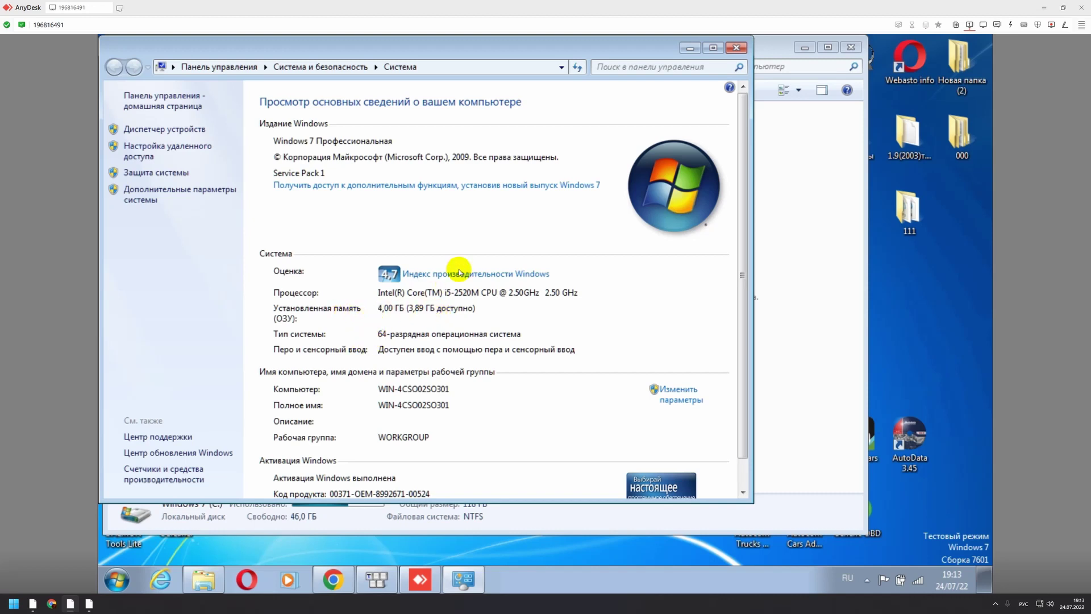
click(736, 47)
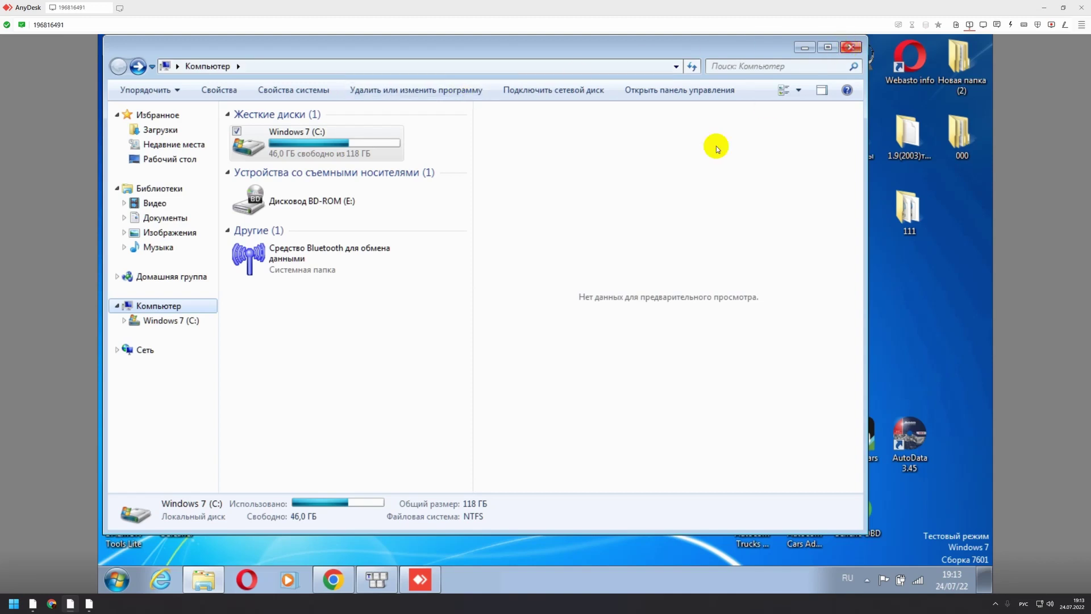
key(alt+F4)
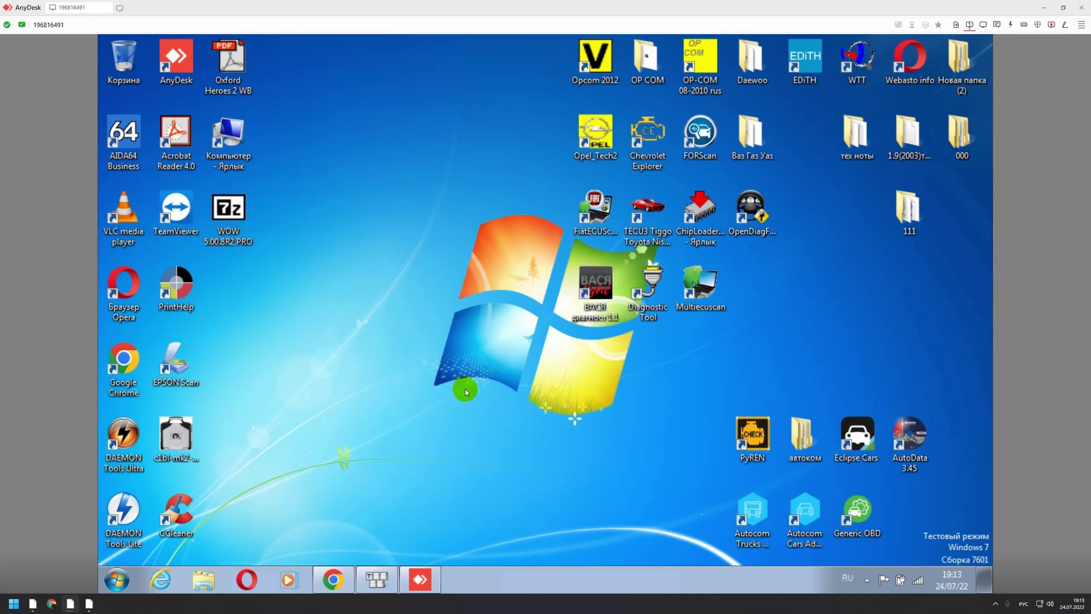
Recheck the WOW archive's context menu and dismiss it without choosing anything.
click(357, 336)
right_click(228, 208)
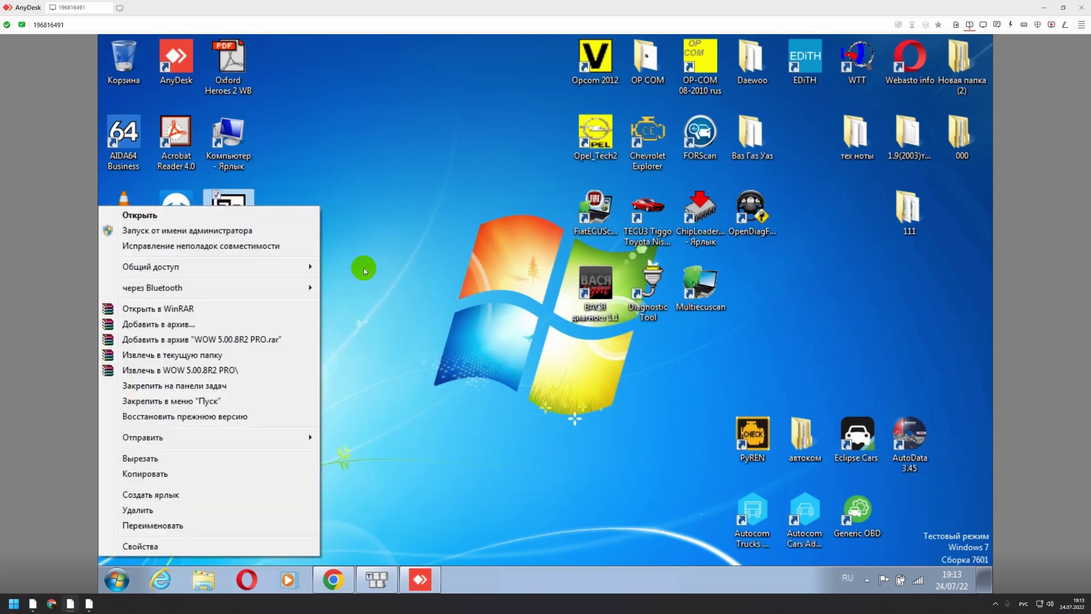
click(420, 285)
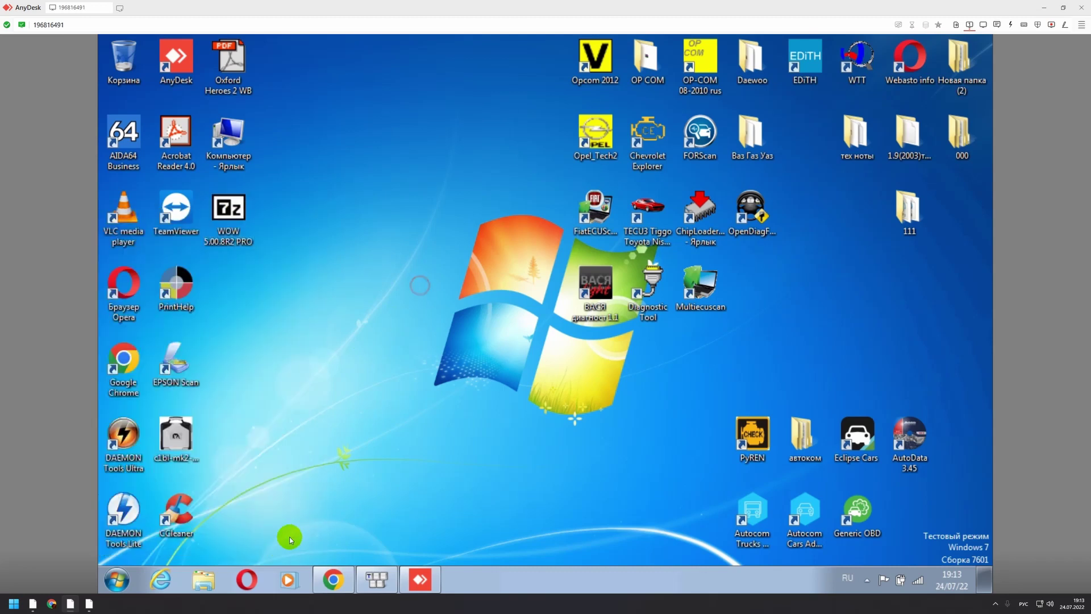
In Internet Explorer, go to the address '7z' and dismiss the MSN privacy consent banner.
click(168, 579)
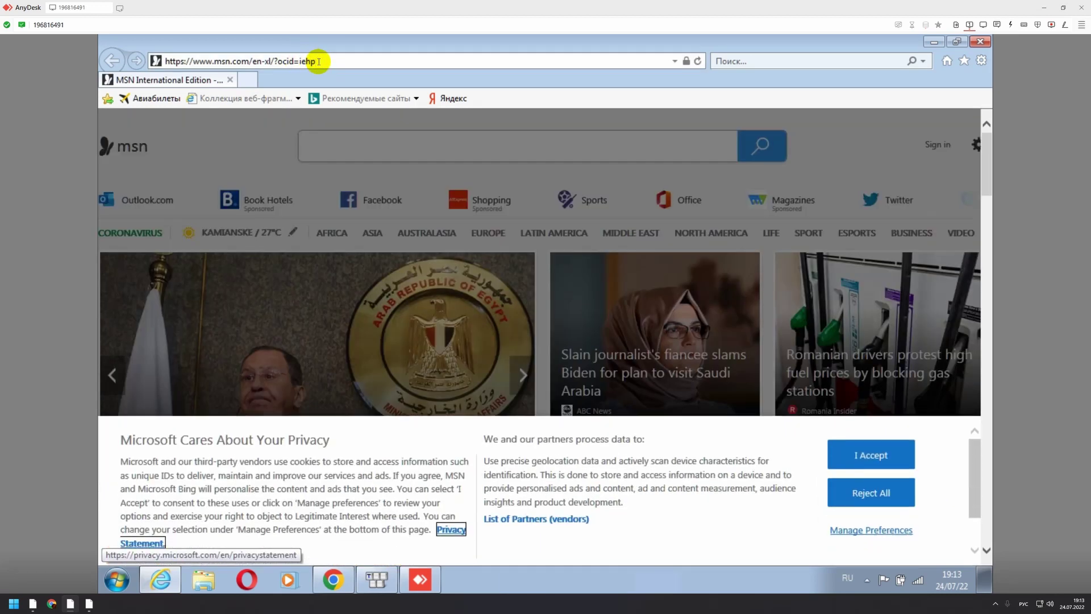
key(BackSpace)
key(BackSpace)
key(BackSpace)
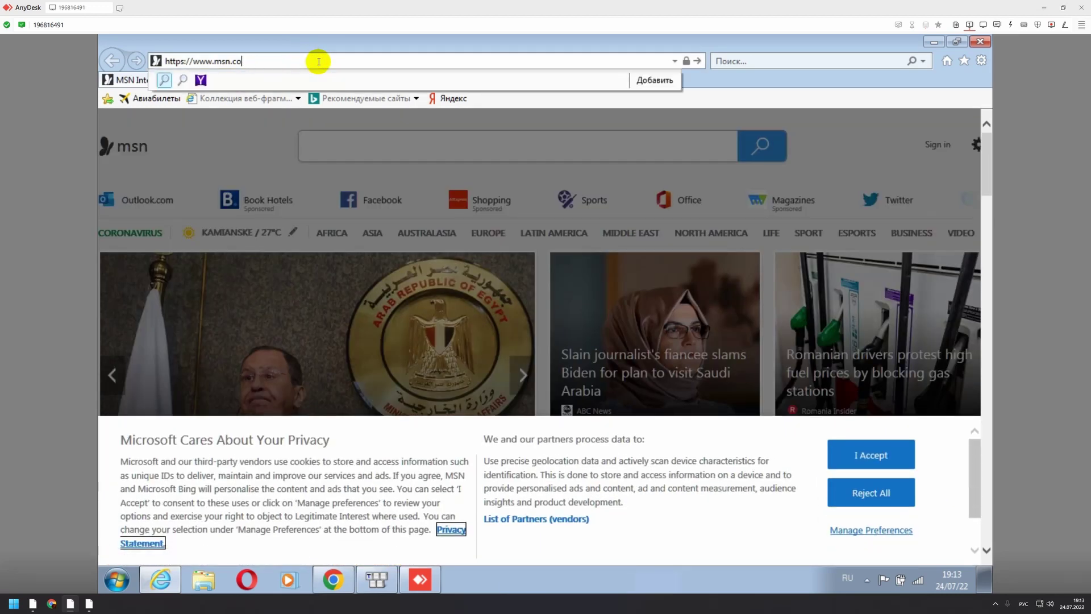
key(BackSpace)
key(BackSpace)
key(BackSpace)
key(BackSpace)
text(7яшз)
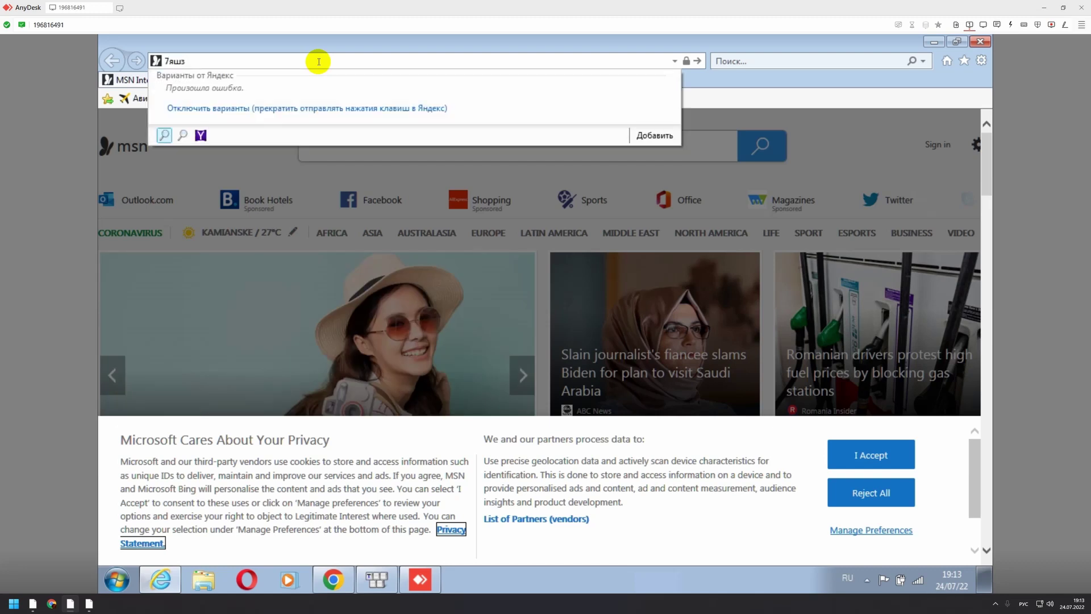
key(BackSpace)
key(BackSpace)
key(BackSpace)
key(BackSpace)
key(alt+shift)
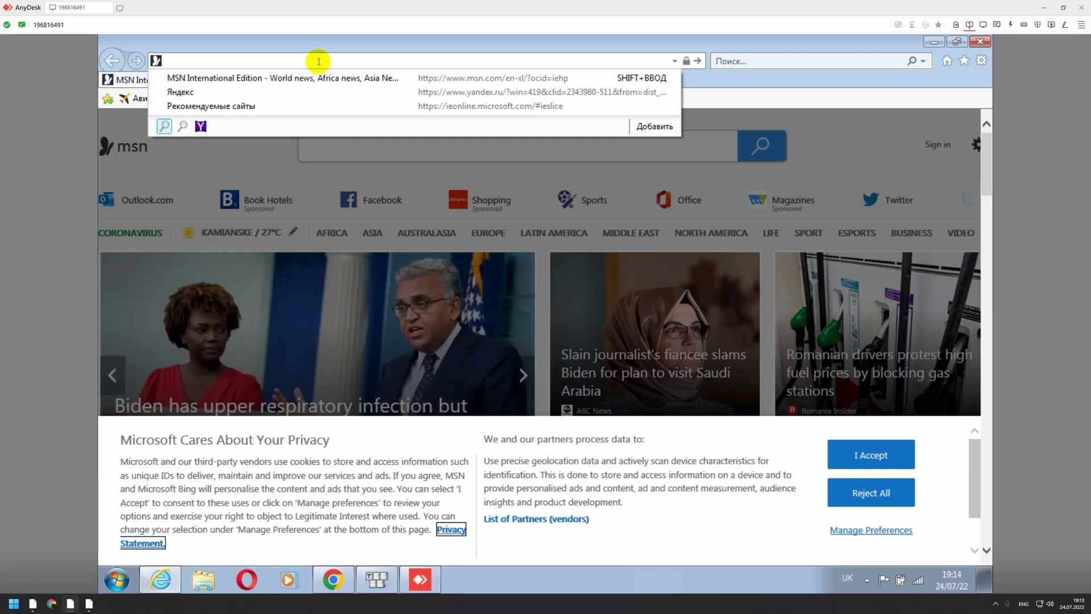
text(7zip)
key(Return)
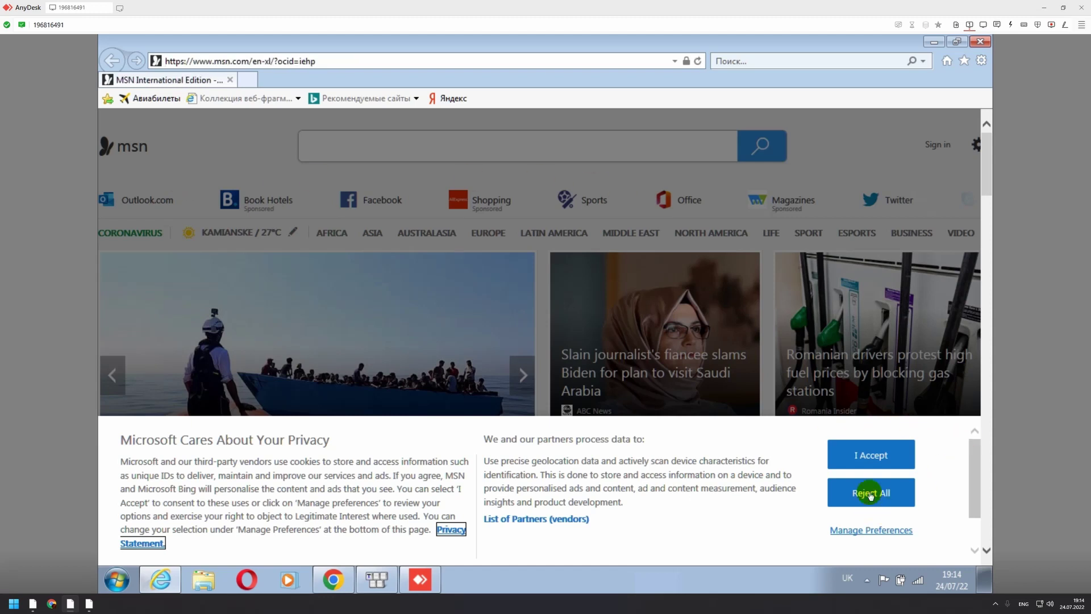
click(875, 456)
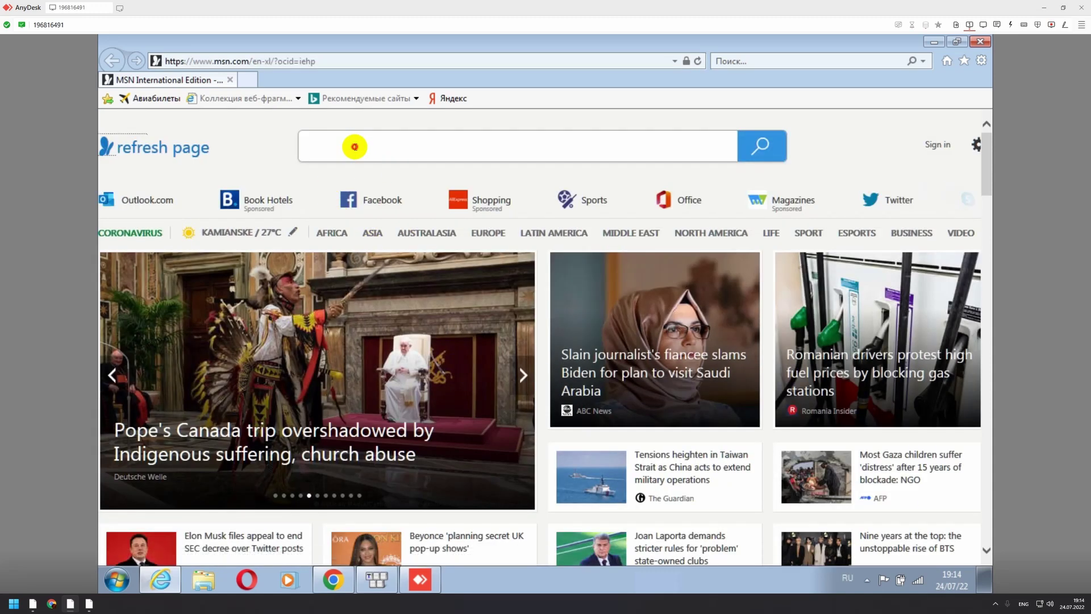
click(354, 145)
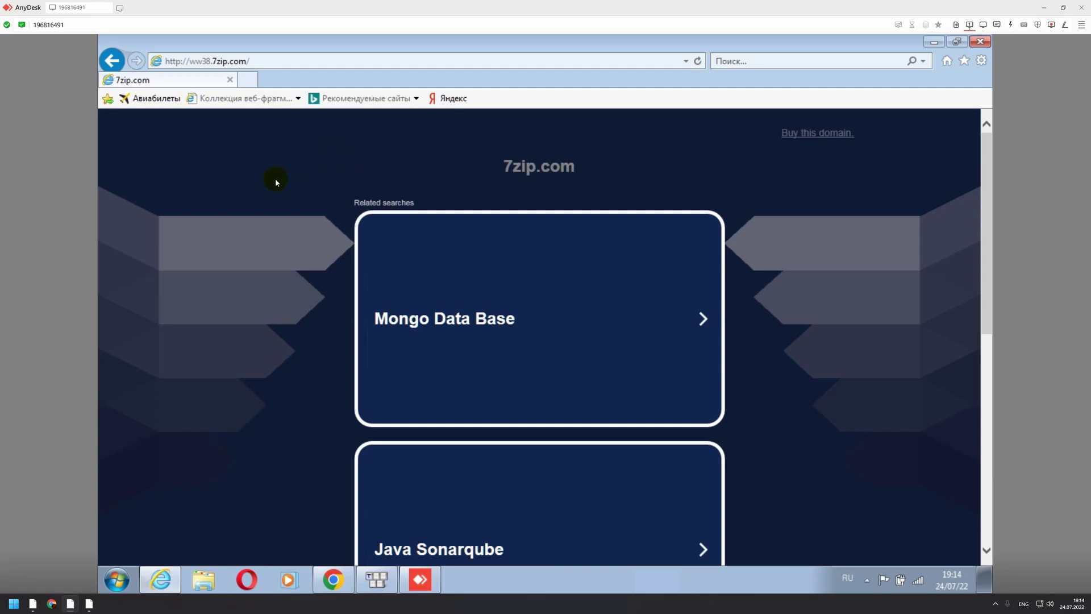
Return to the MSN home page, search for 7zip, and open the official 7-Zip website.
key(alt+Left)
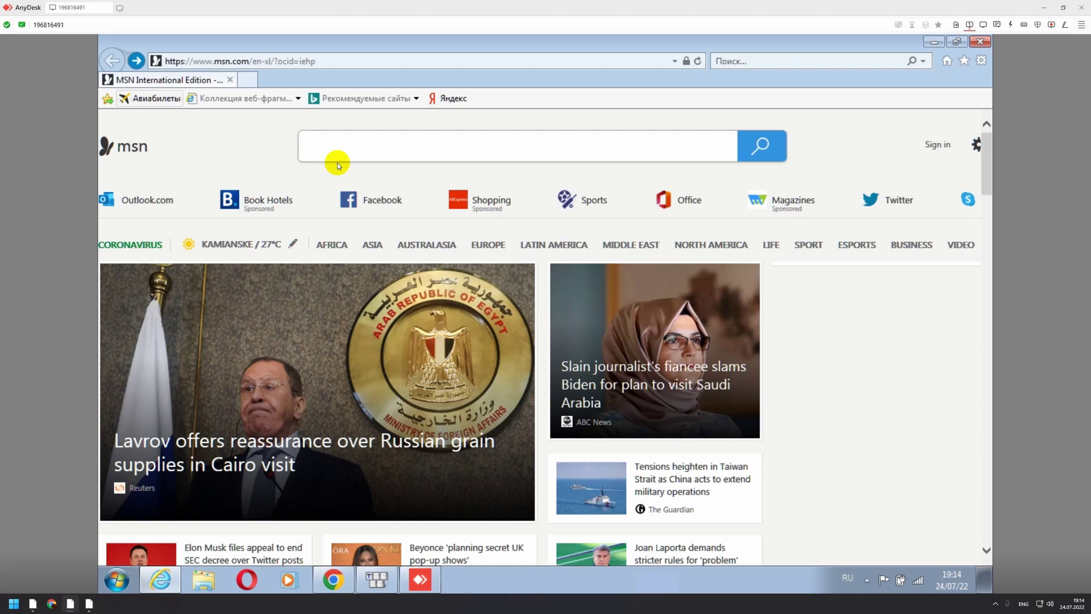
click(379, 147)
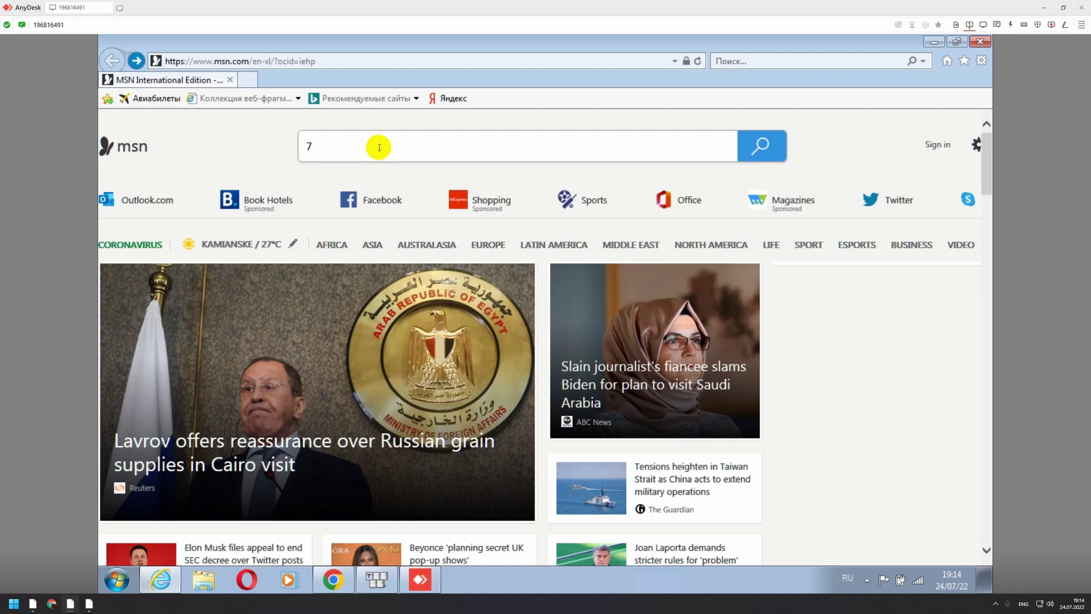
key(Return)
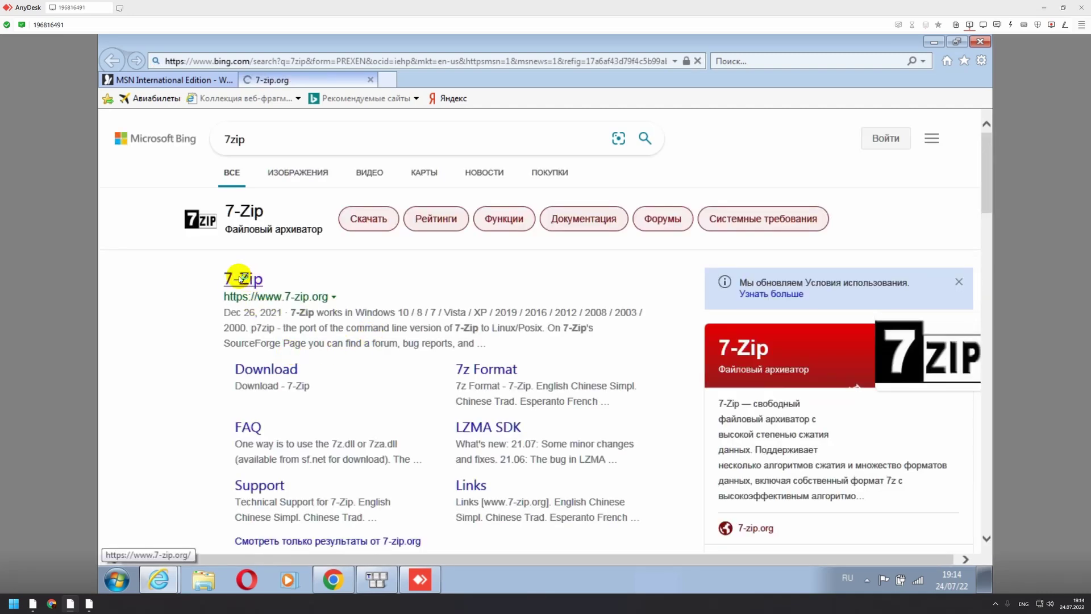
click(237, 280)
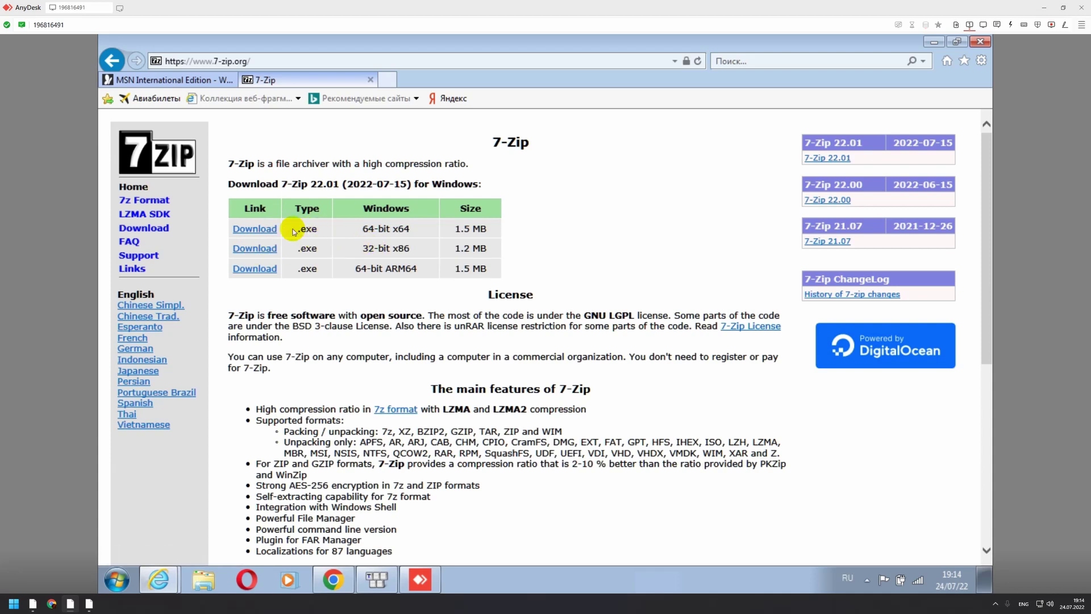
Download the 64-bit 7-Zip 22.01 installer and install it into Program Files.
click(267, 229)
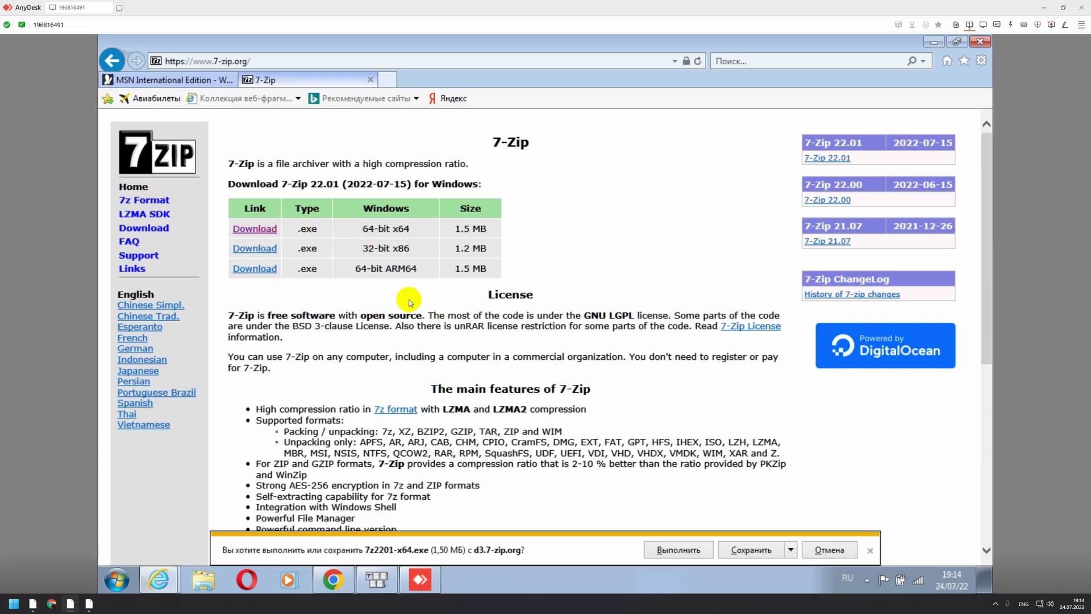
click(686, 550)
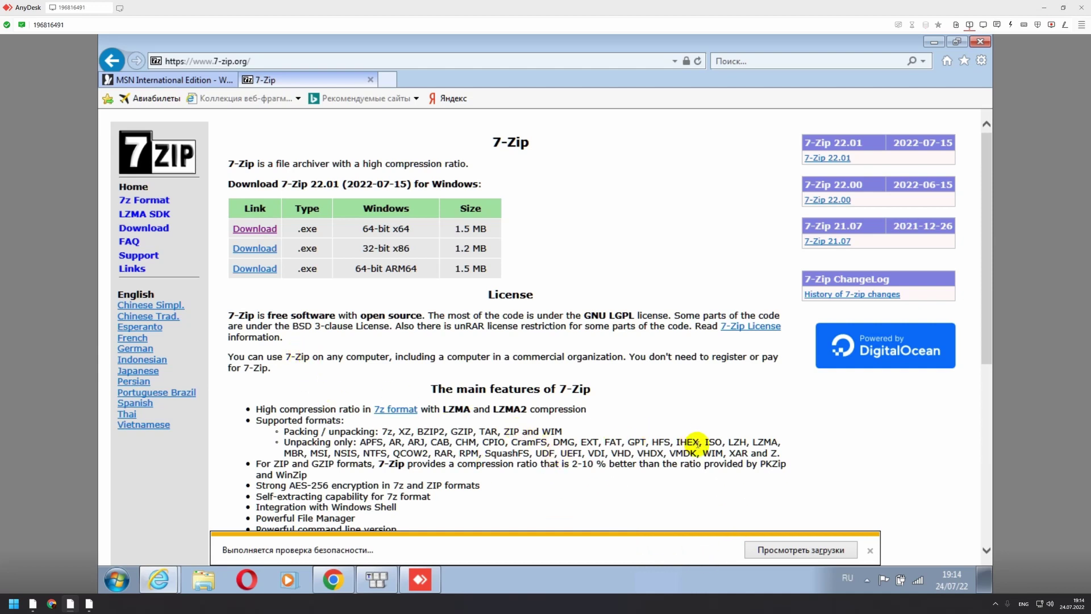
click(532, 353)
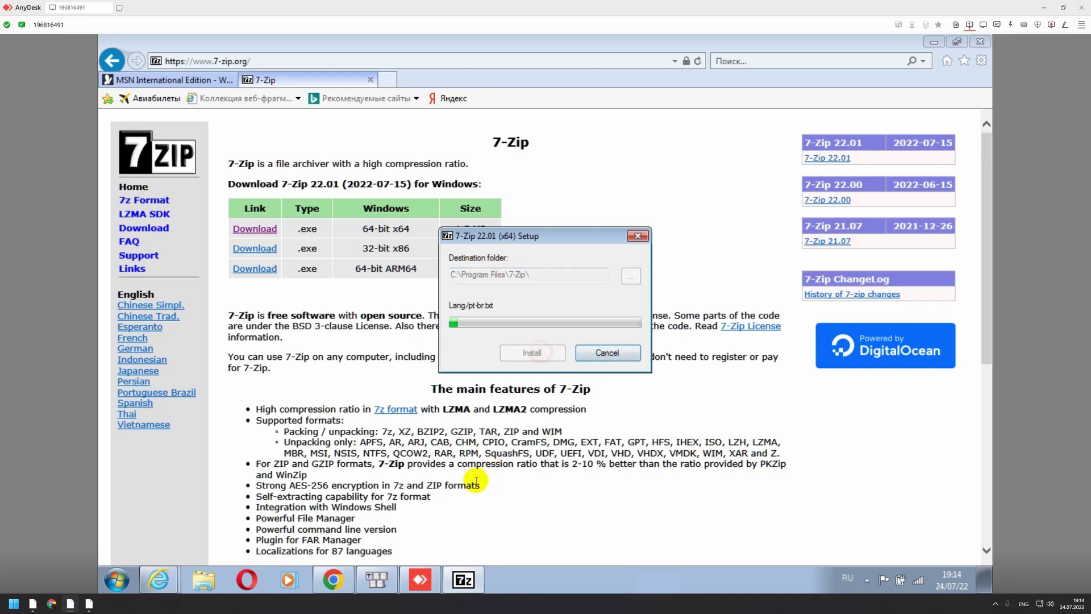
click(532, 353)
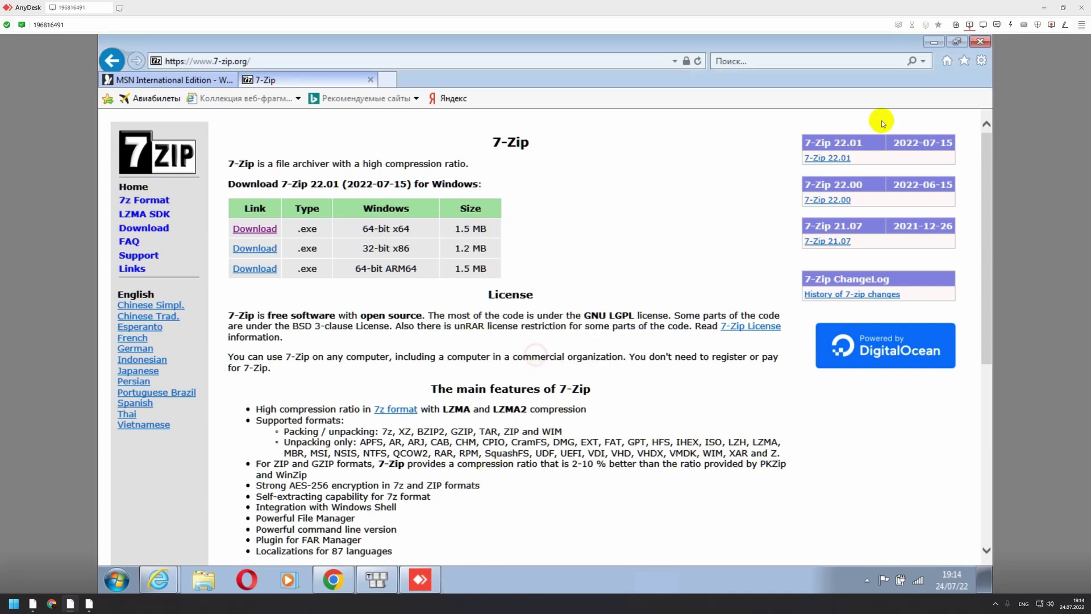
Close Internet Explorer with all tabs and select the WOW 5.00.8R2 PRO archive.
click(981, 42)
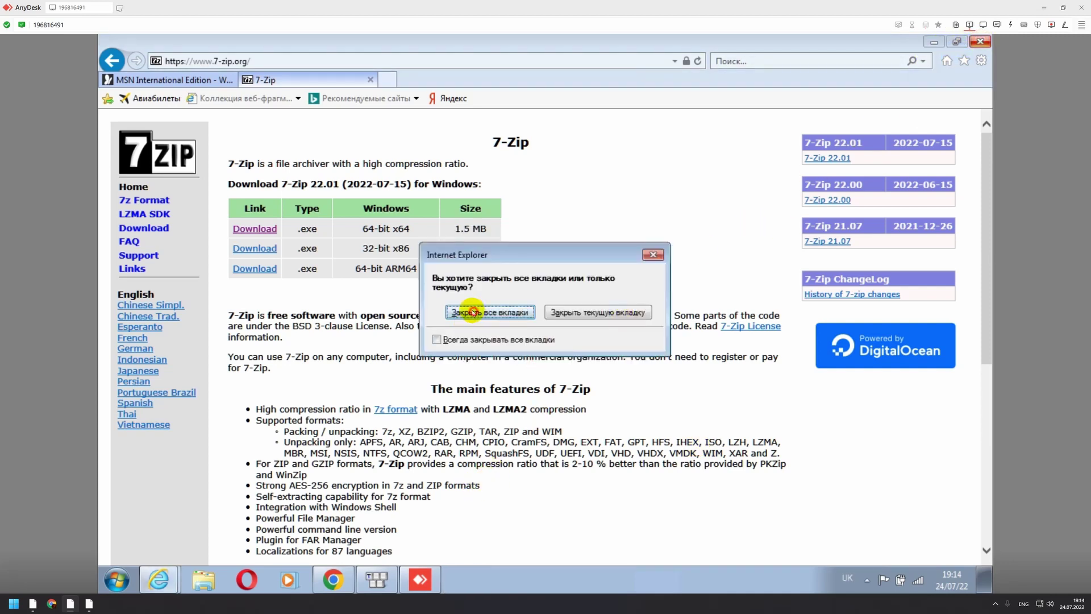
click(473, 312)
click(215, 212)
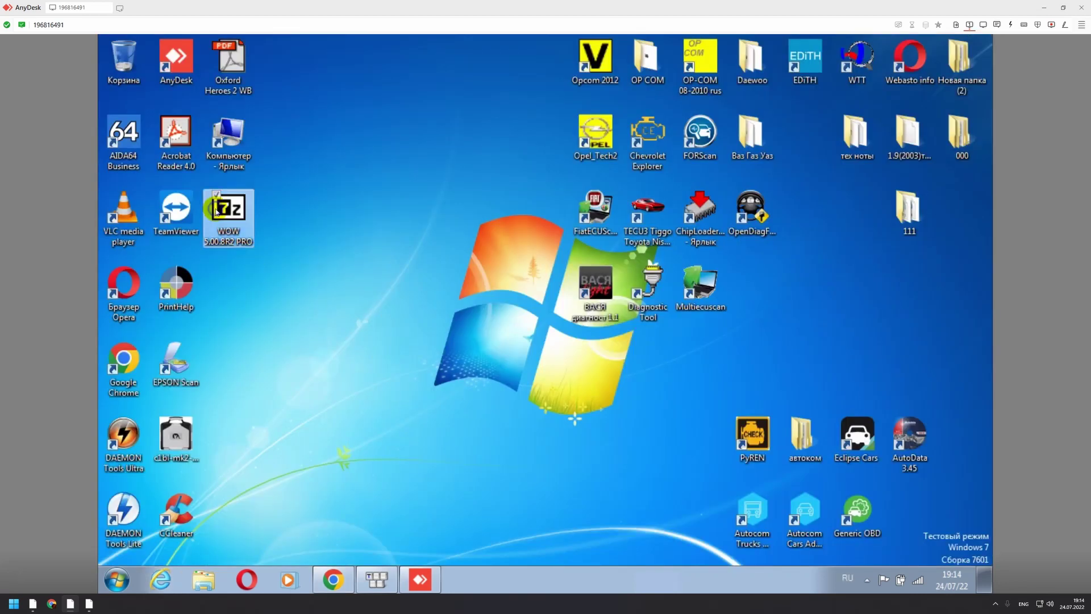
right_click(216, 211)
mouse_move(319, 259)
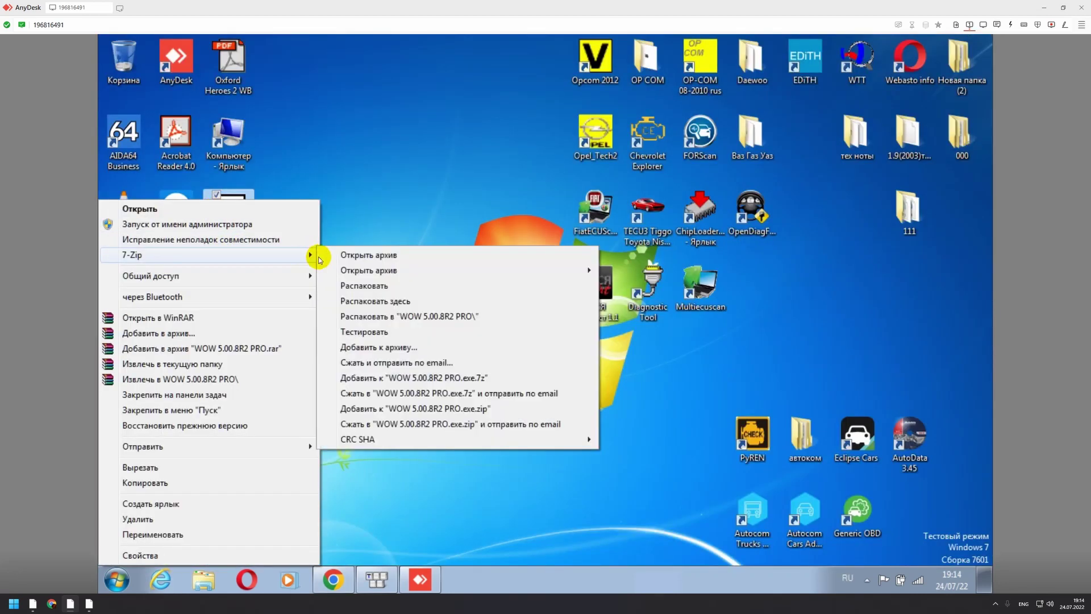
click(366, 255)
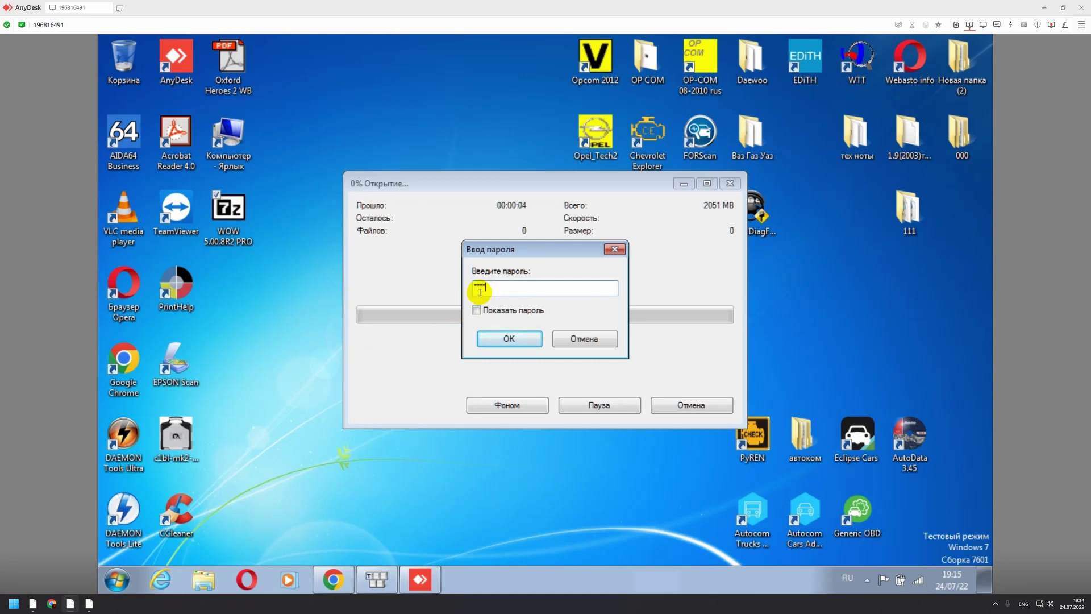
key(Return)
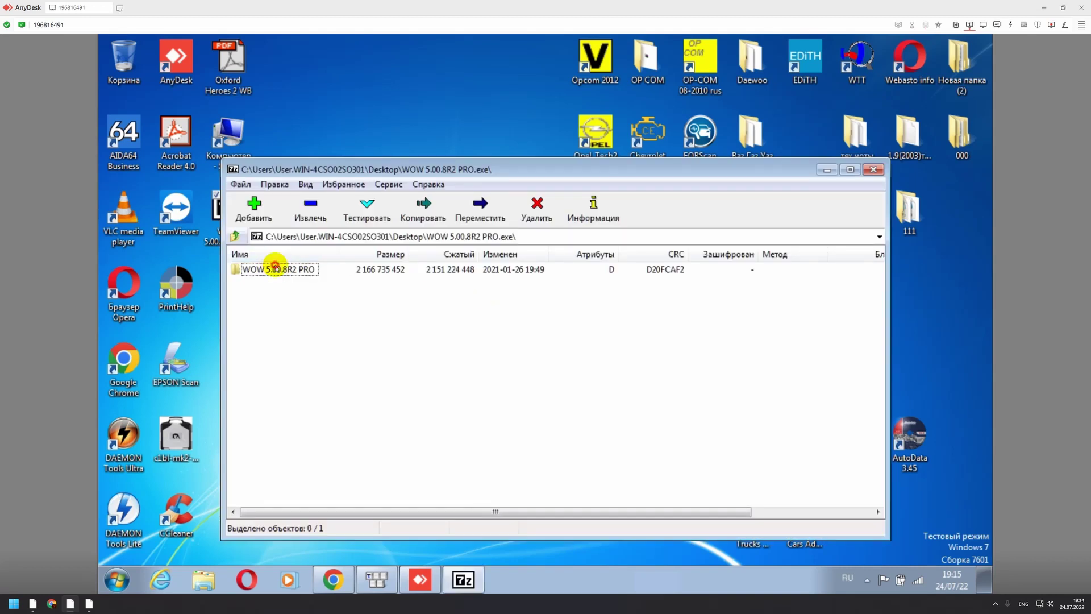
double_click(275, 267)
drag(414, 170, 477, 170)
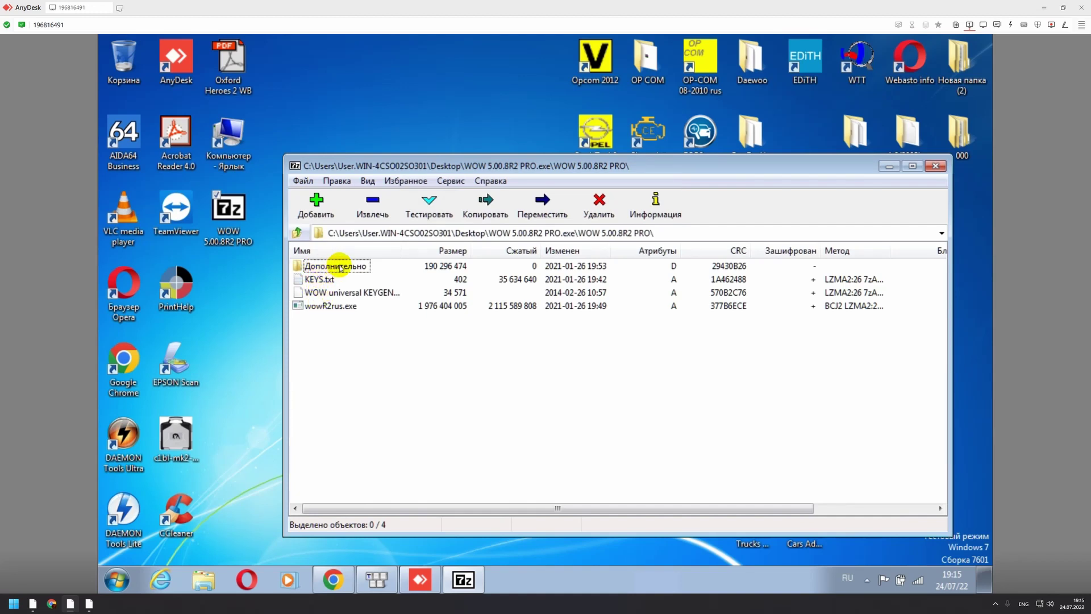
double_click(328, 267)
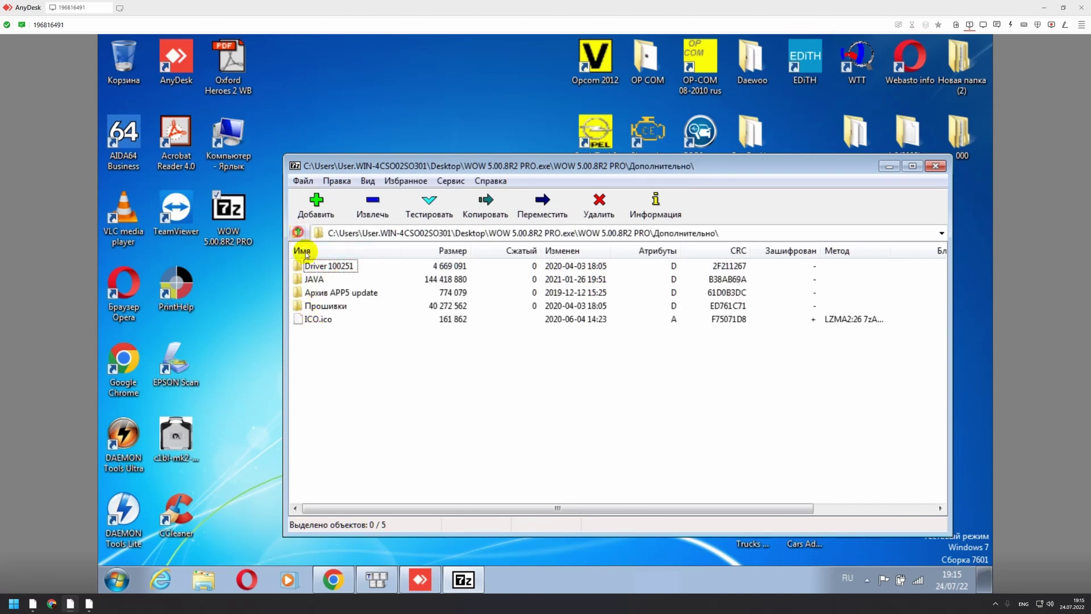
click(297, 233)
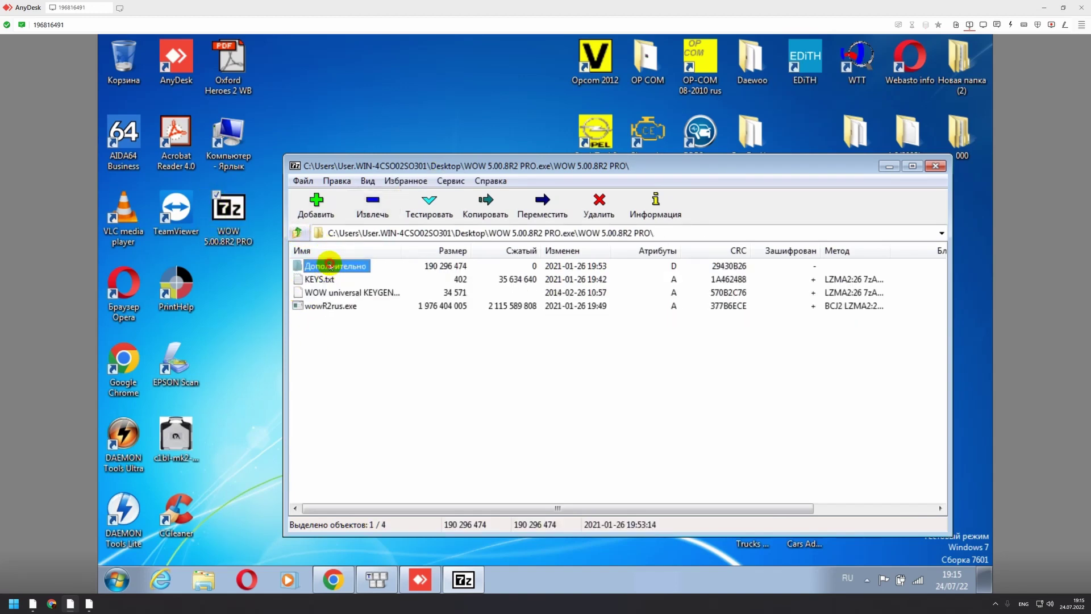
double_click(330, 265)
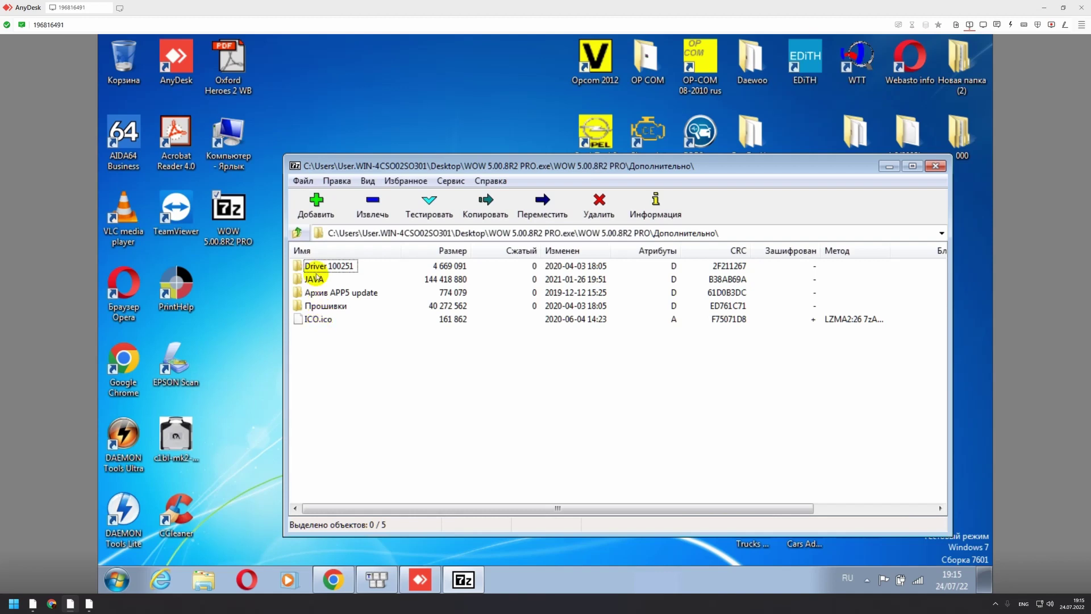
click(297, 233)
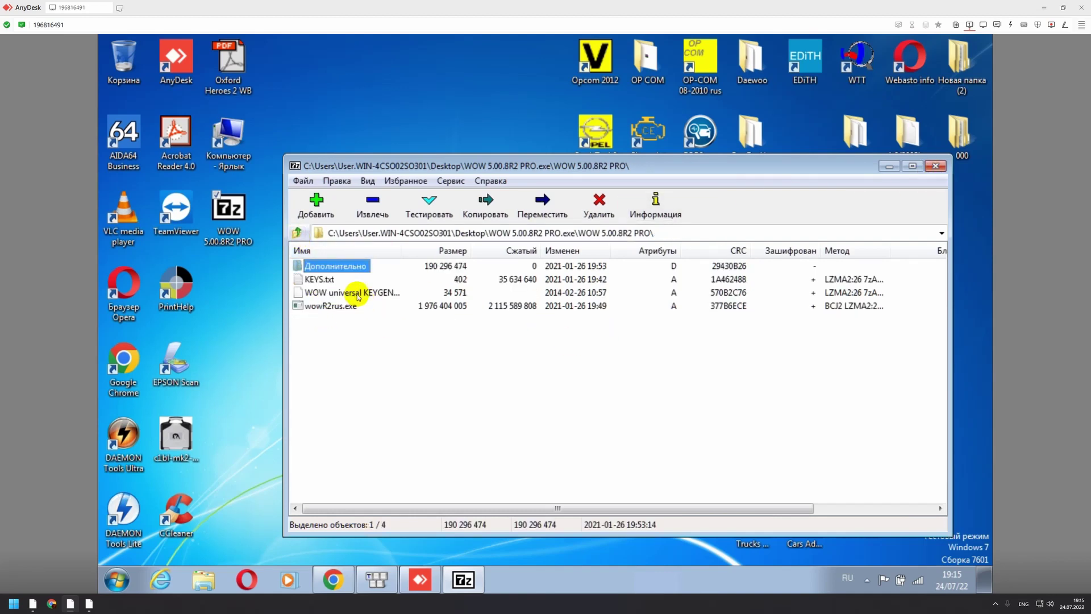
click(935, 165)
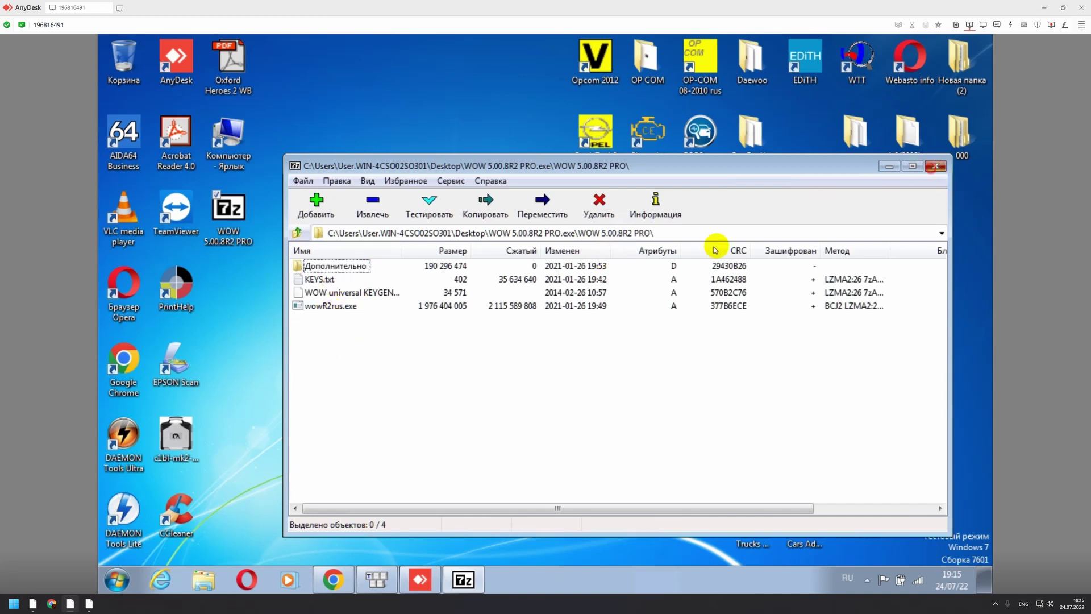
Find Windows Firewall by searching Start for 'брандма' and open its settings.
click(124, 579)
text(mgf)
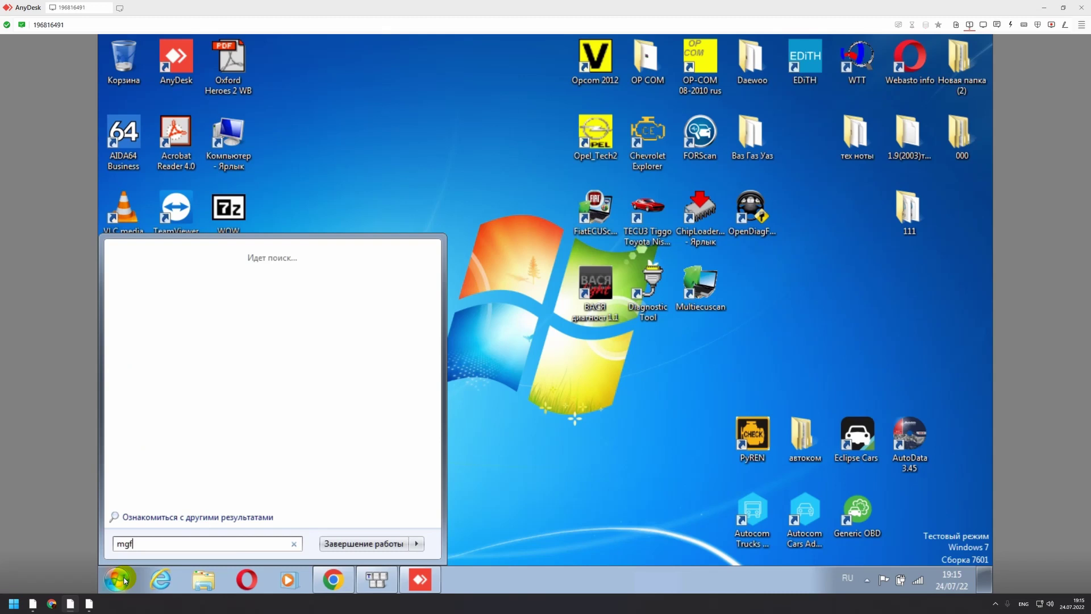
key(BackSpace)
key(BackSpace)
key(BackSpace)
key(alt+shift)
text(брандма)
key(Down)
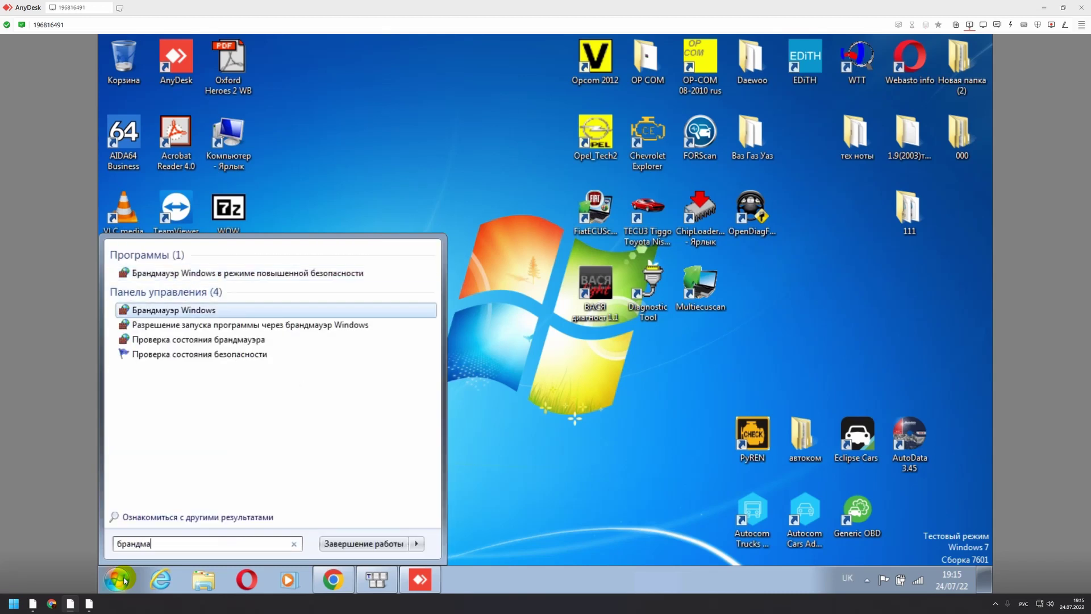
key(Return)
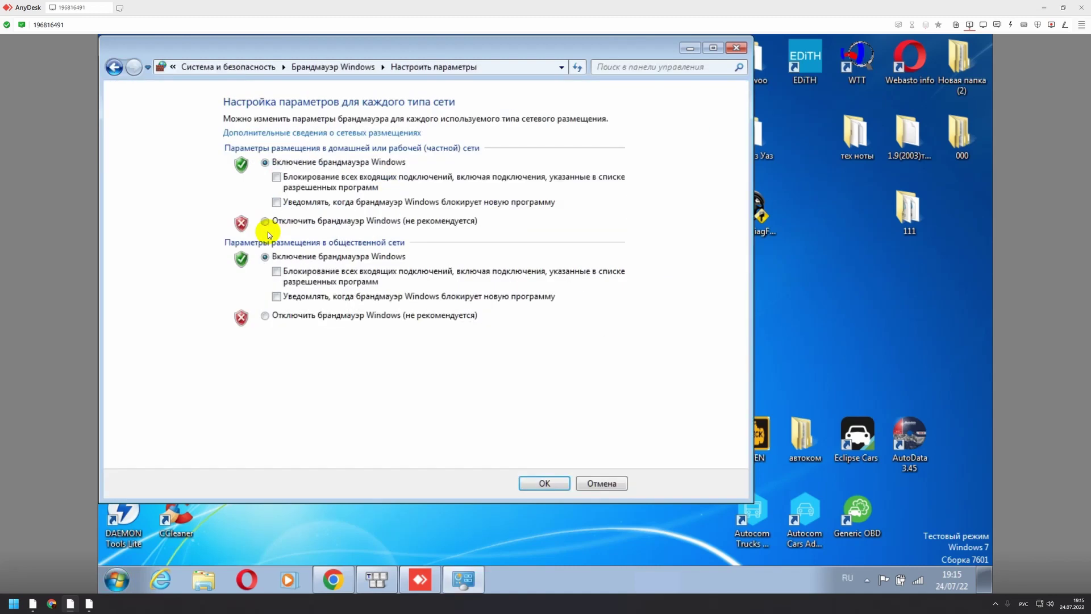
Turn off the firewall for home/work and public networks, apply, and close Control Panel.
click(265, 220)
click(264, 316)
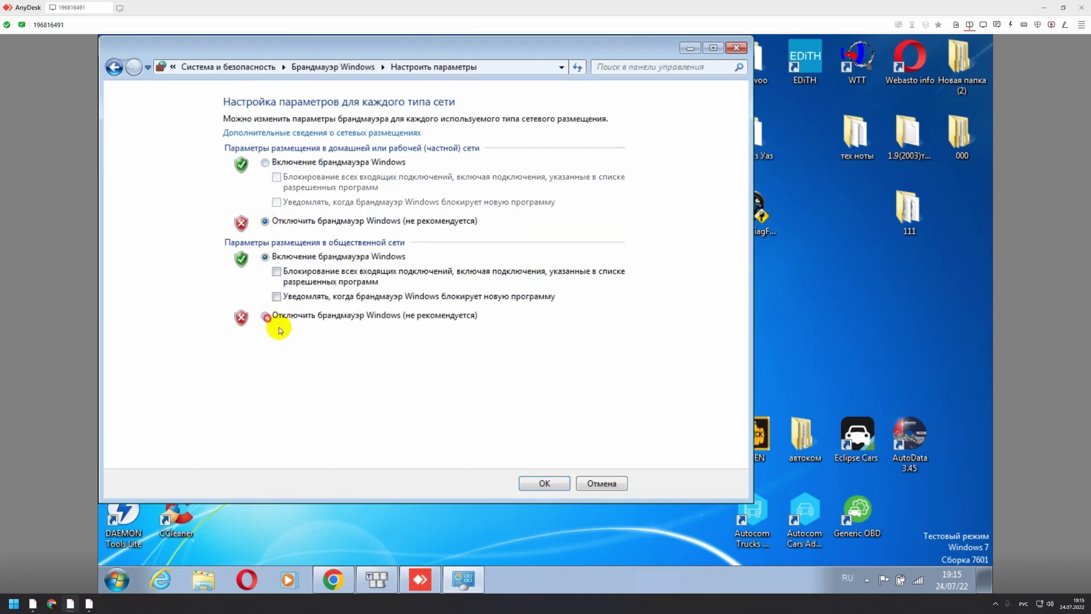
click(534, 483)
click(737, 48)
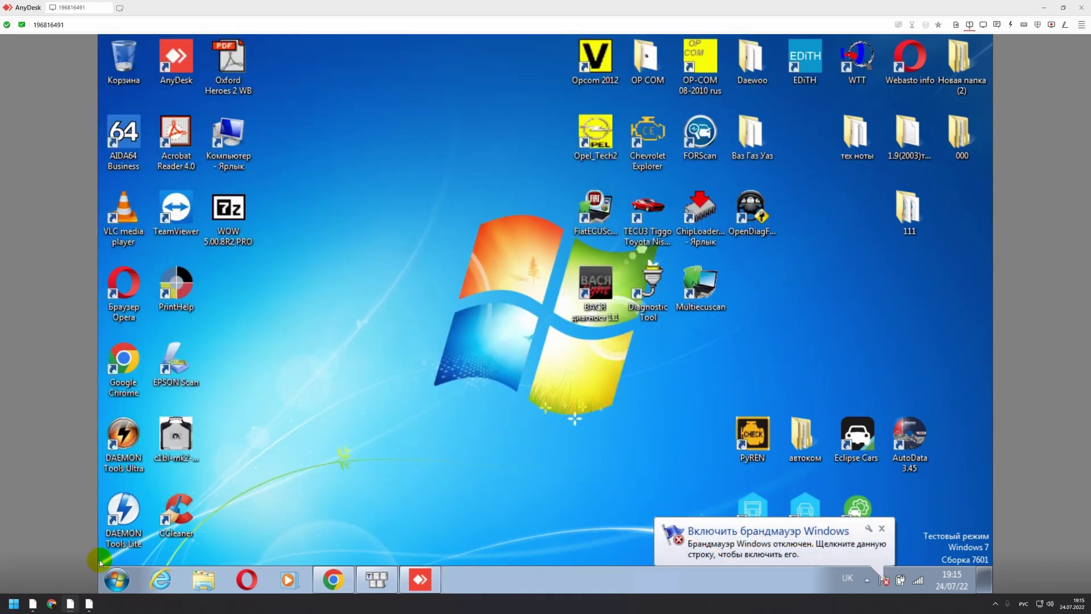
Launch Windows Defender via a 'защит' search and show its excluded files and folders settings.
click(116, 577)
text(защита)
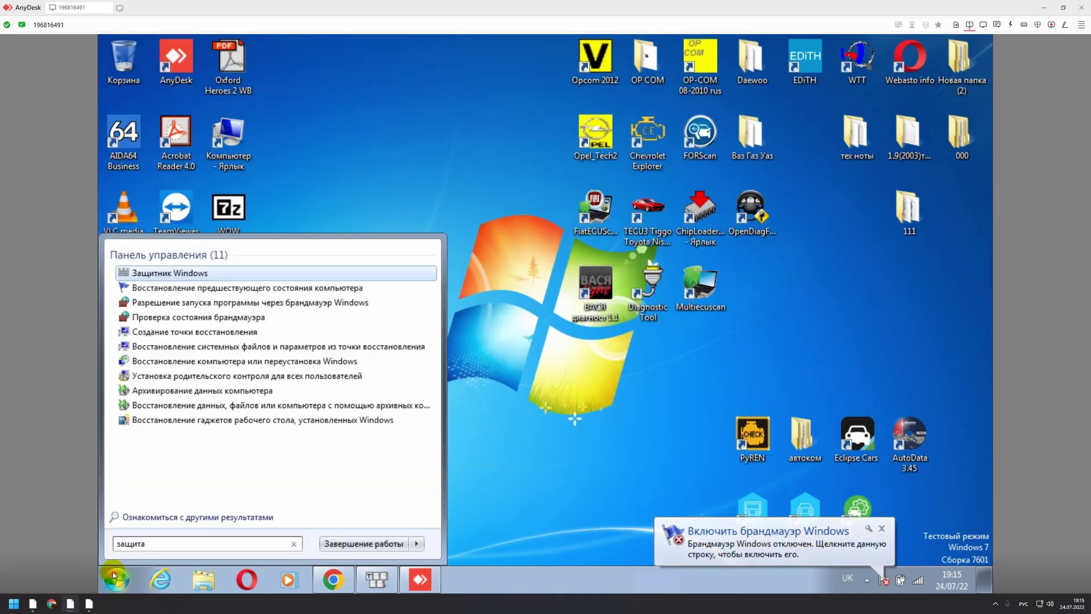
key(Escape)
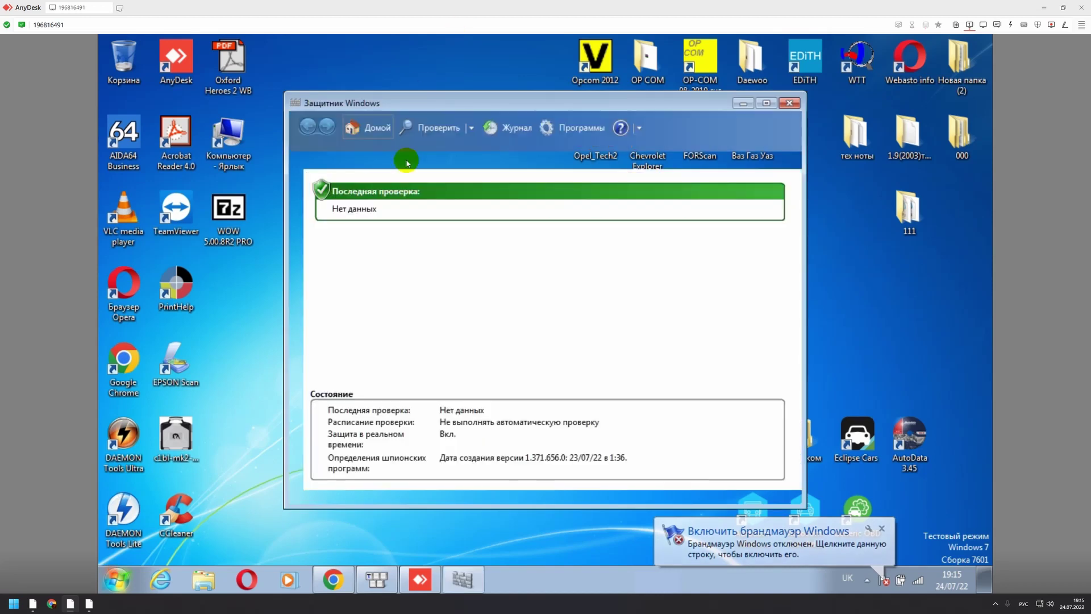
click(565, 127)
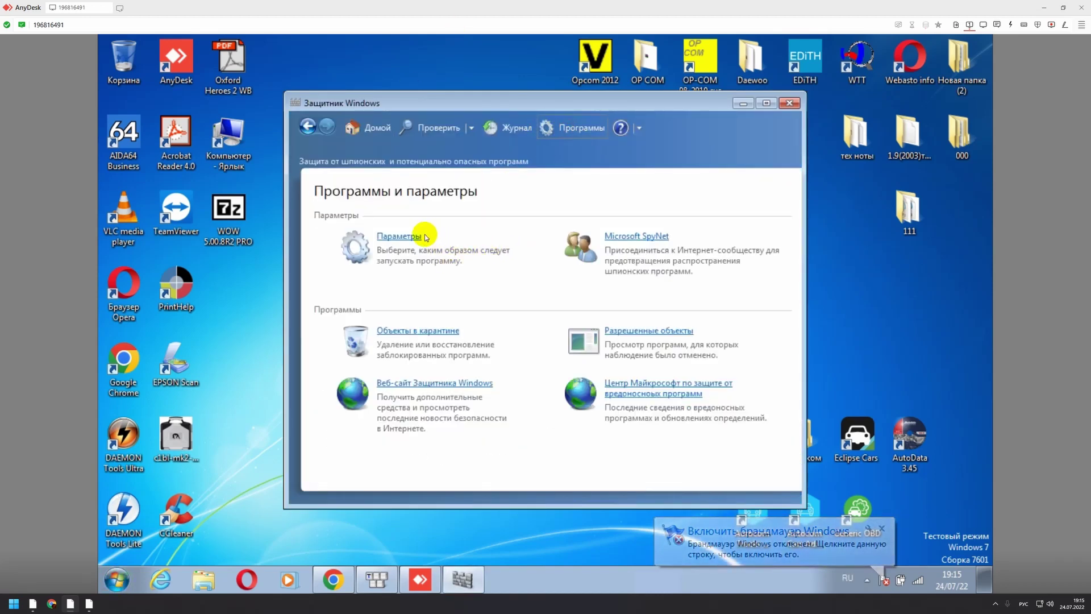
click(393, 222)
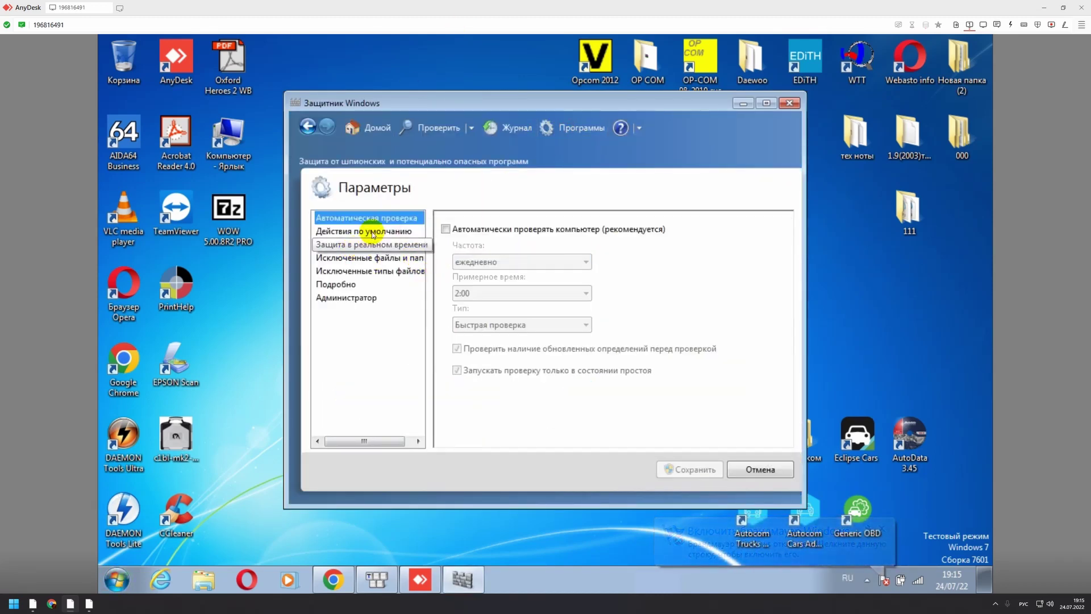
click(397, 259)
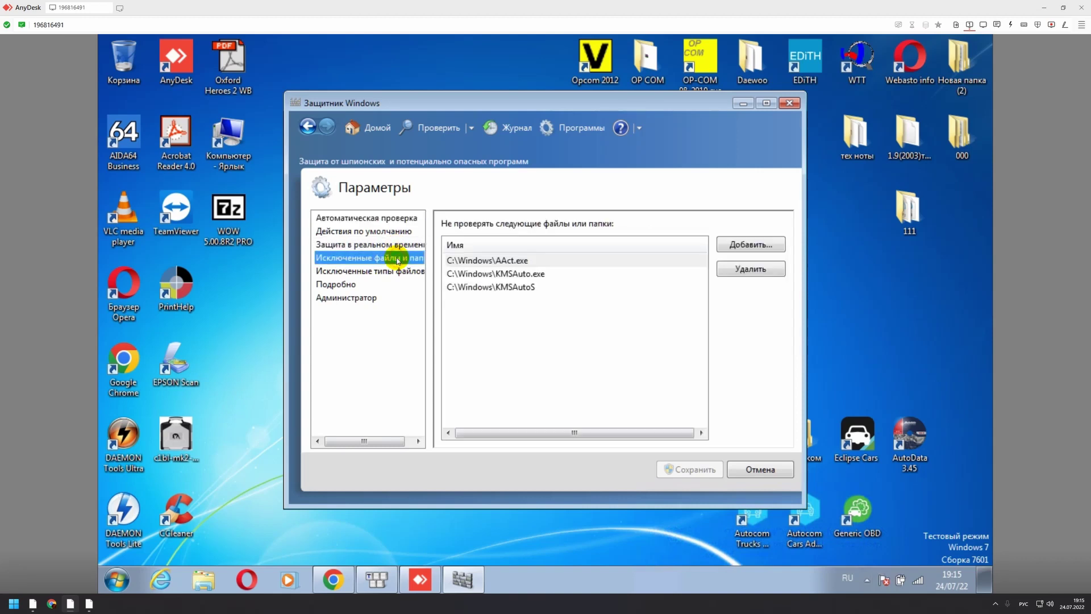
Add the Windows 7 (C:) drive to the exclusions and save.
click(748, 245)
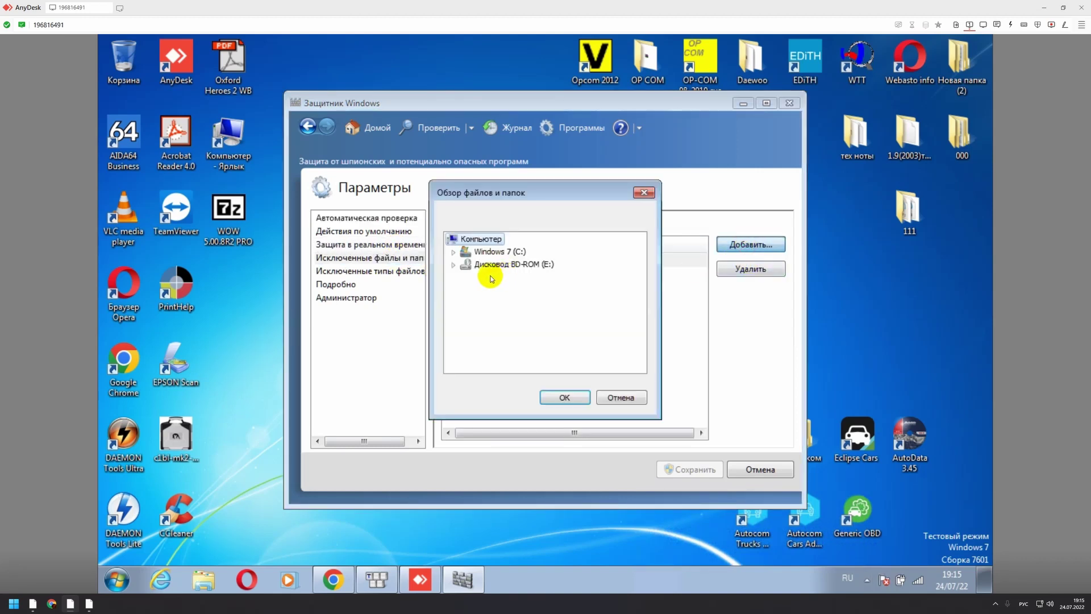
double_click(500, 251)
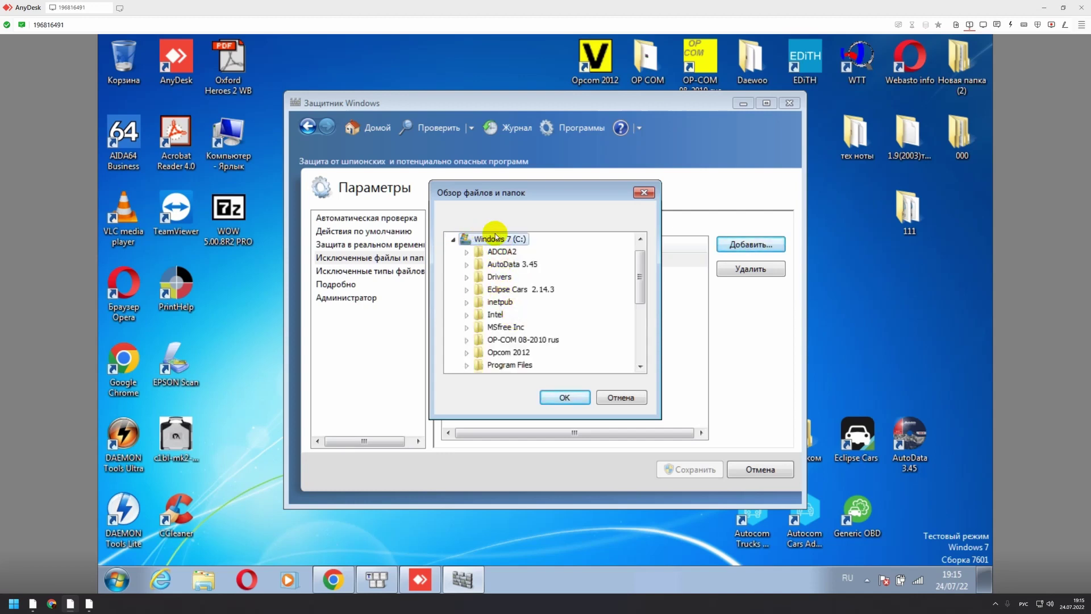
click(564, 397)
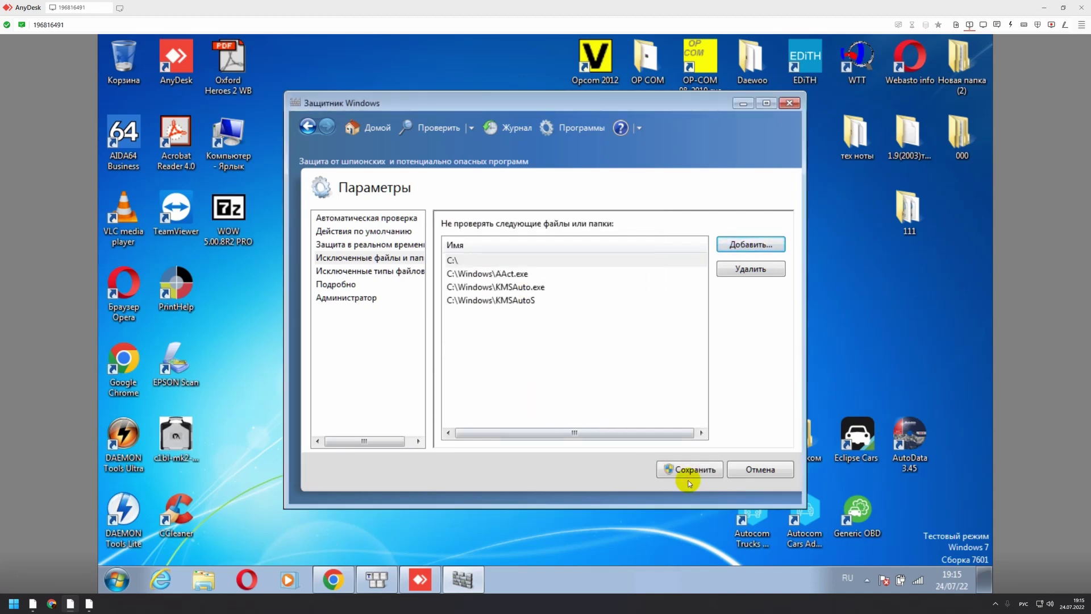
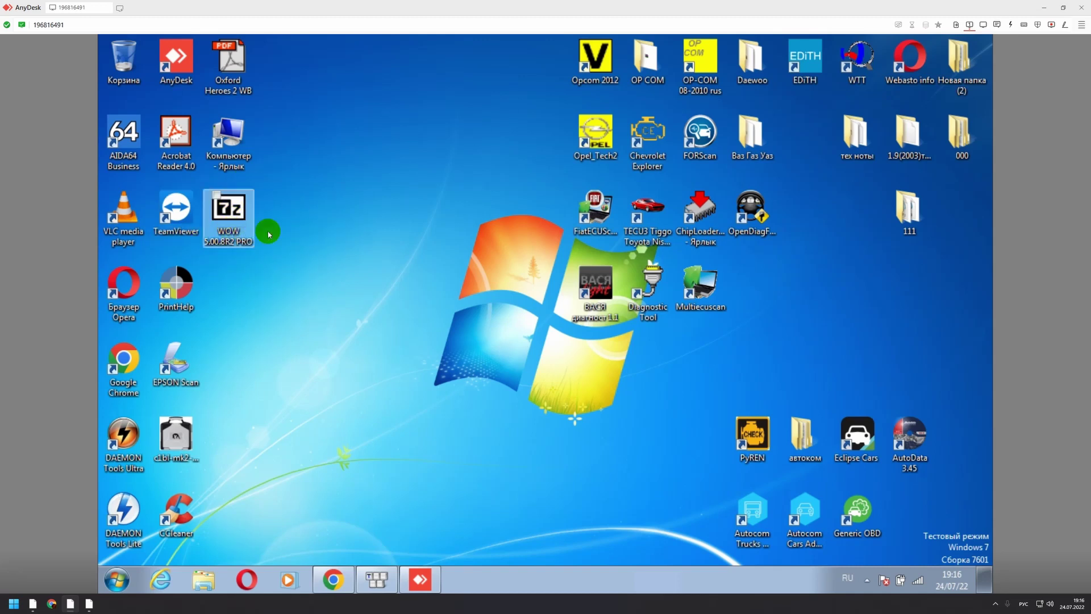
Start a 7-Zip extraction of WOW 5.00.8R2 PRO, then cancel it in the Извлечь dialog.
right_click(226, 215)
mouse_move(285, 262)
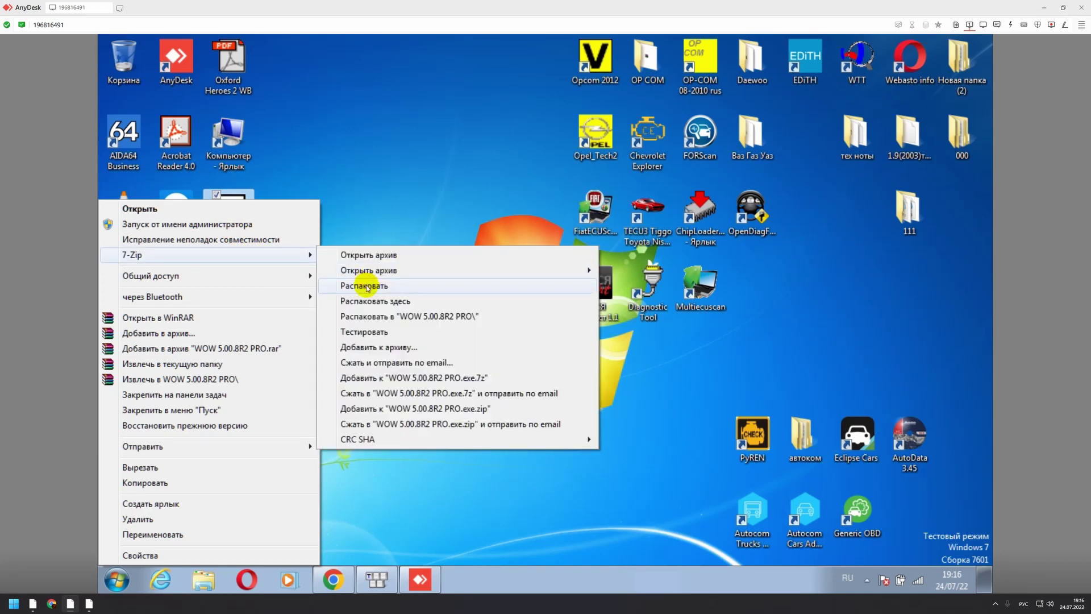
click(367, 287)
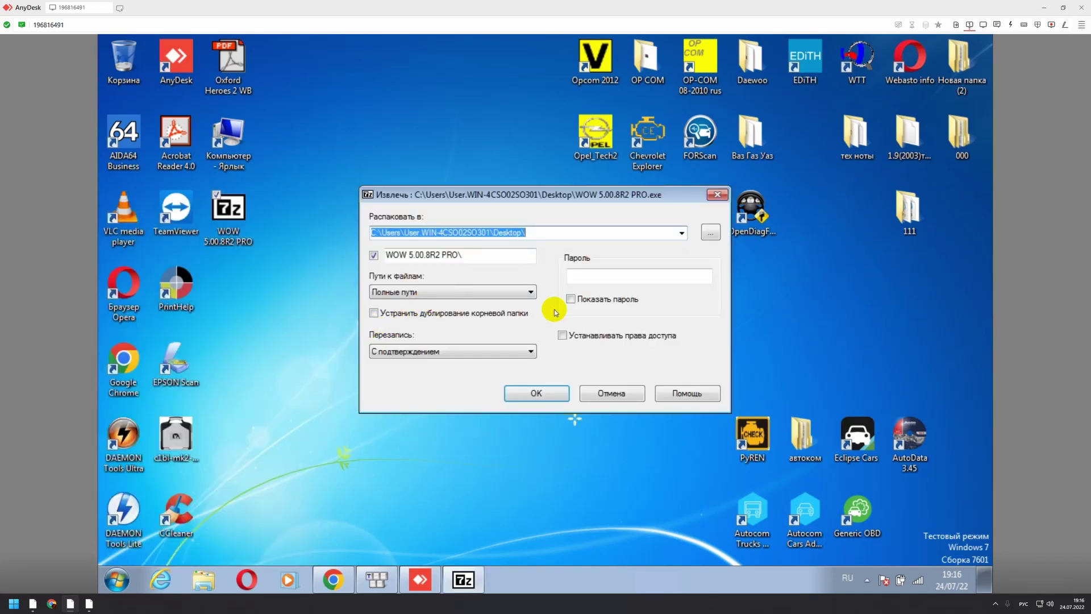
click(623, 393)
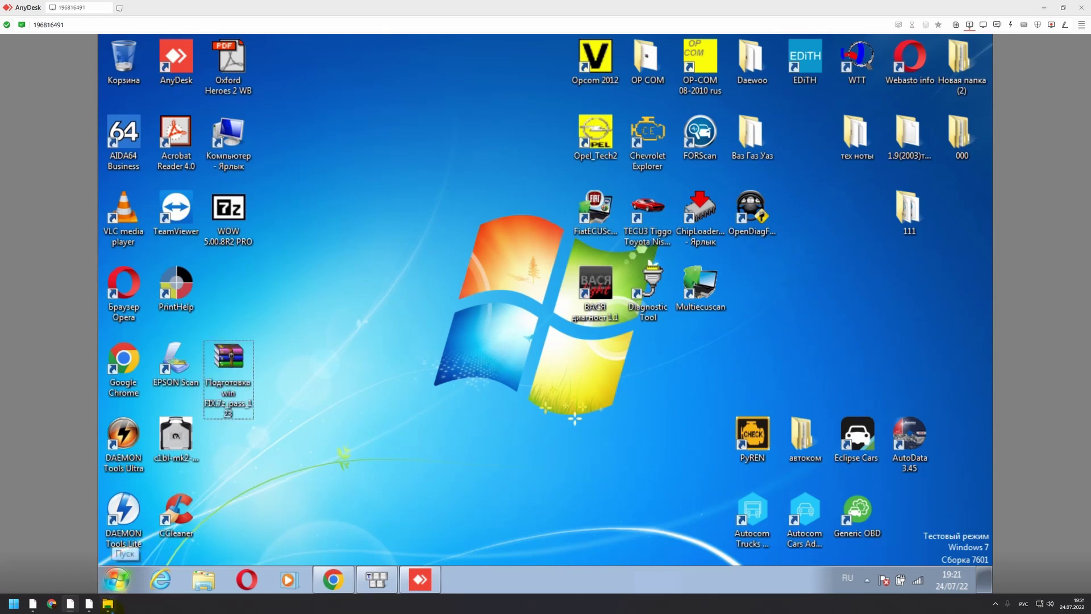
Switch between taskbar windows and clear the selection on the desktop.
click(108, 603)
click(108, 604)
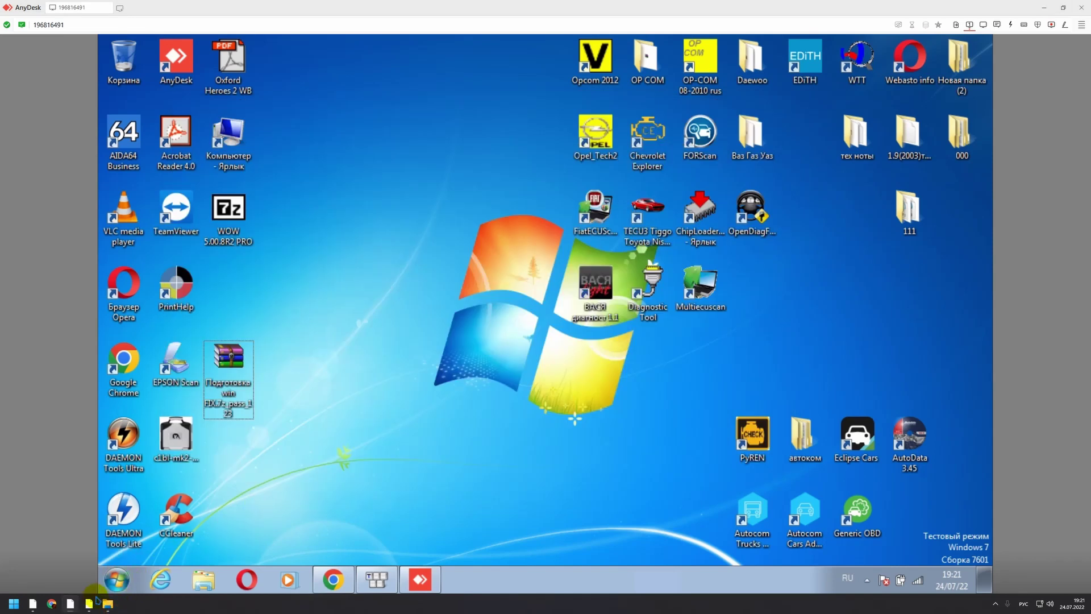
click(89, 604)
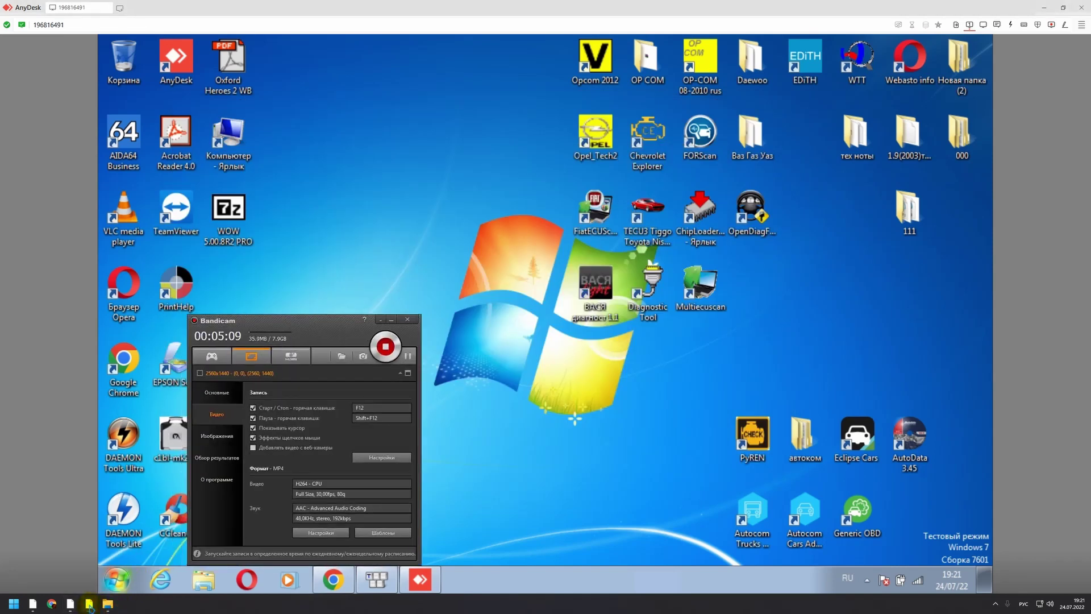
click(89, 604)
click(281, 431)
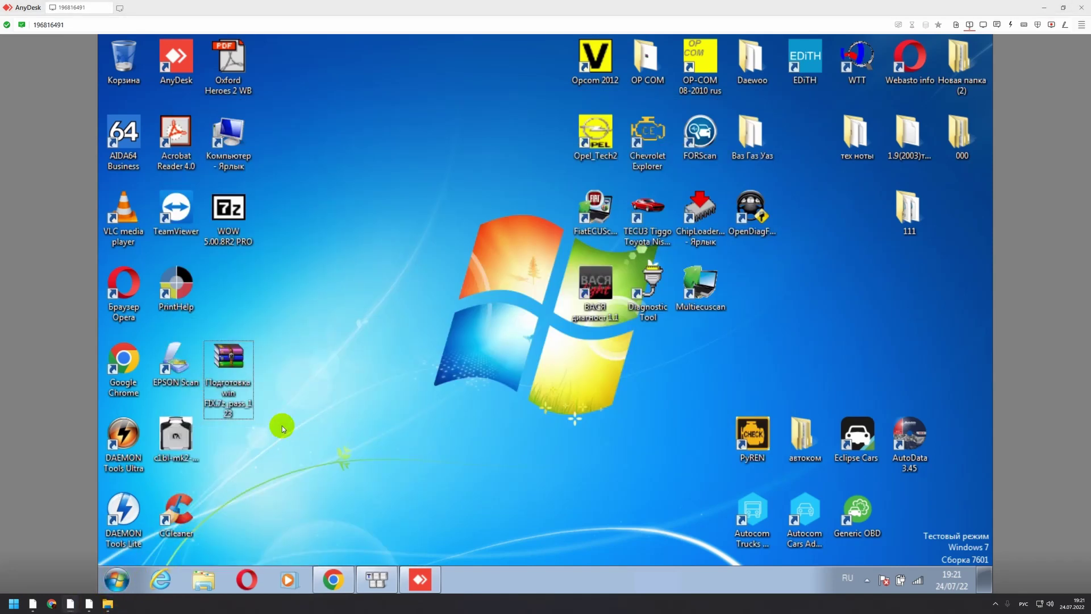
click(296, 414)
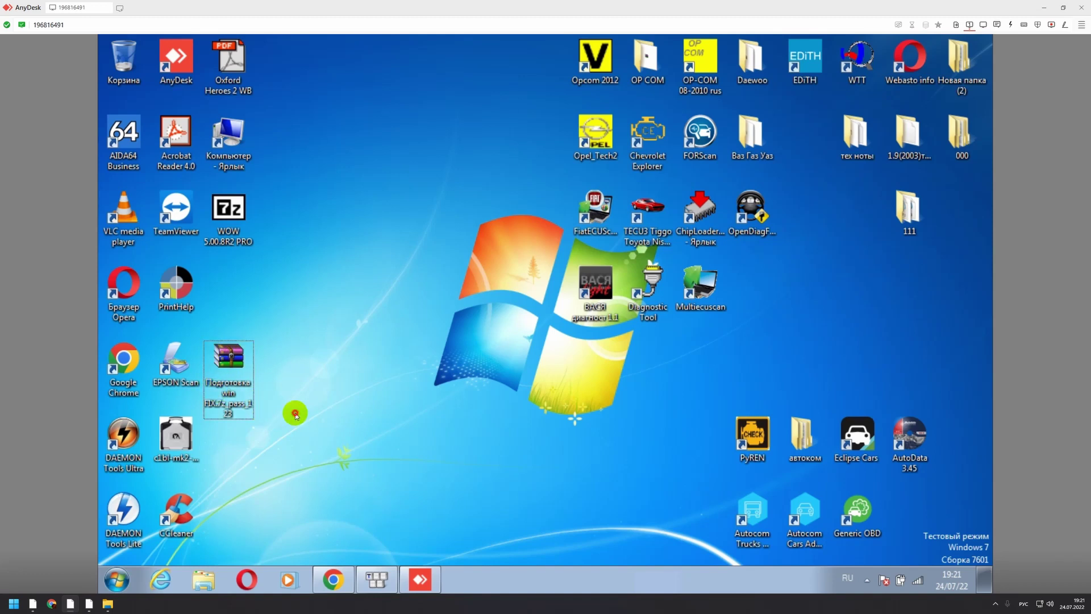
Extract the Подготовка win FIX archive to the desktop with 7-Zip, entering the archive password.
right_click(229, 365)
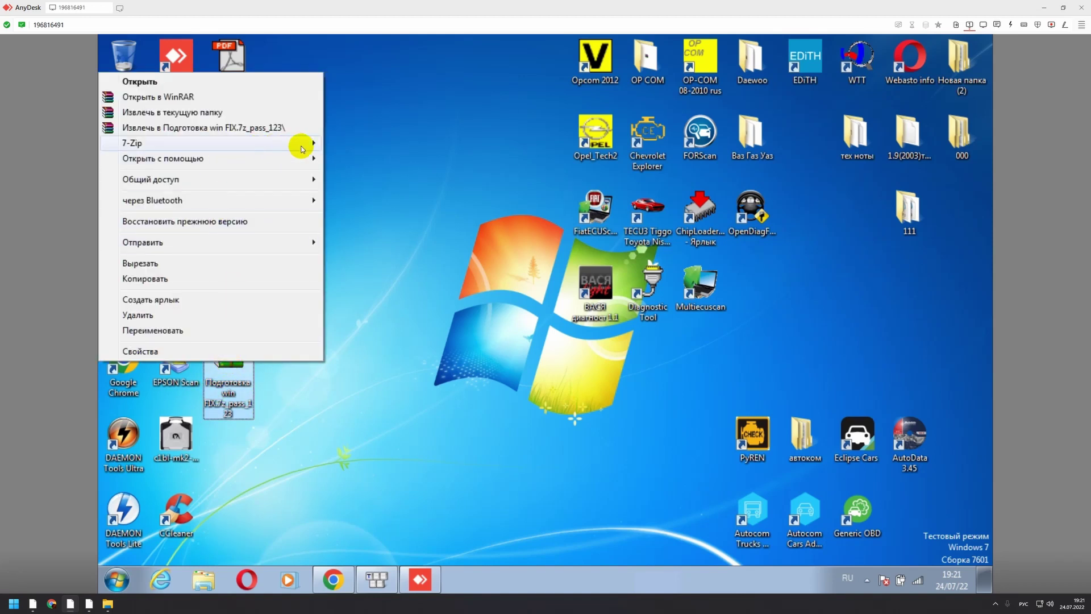
mouse_move(301, 149)
click(355, 174)
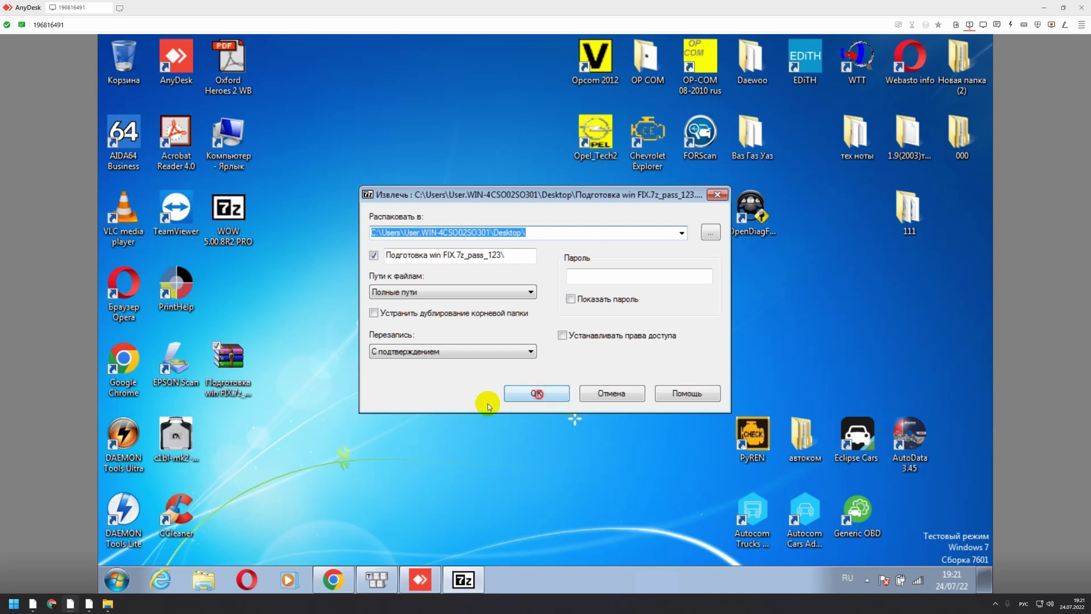
click(537, 393)
click(506, 287)
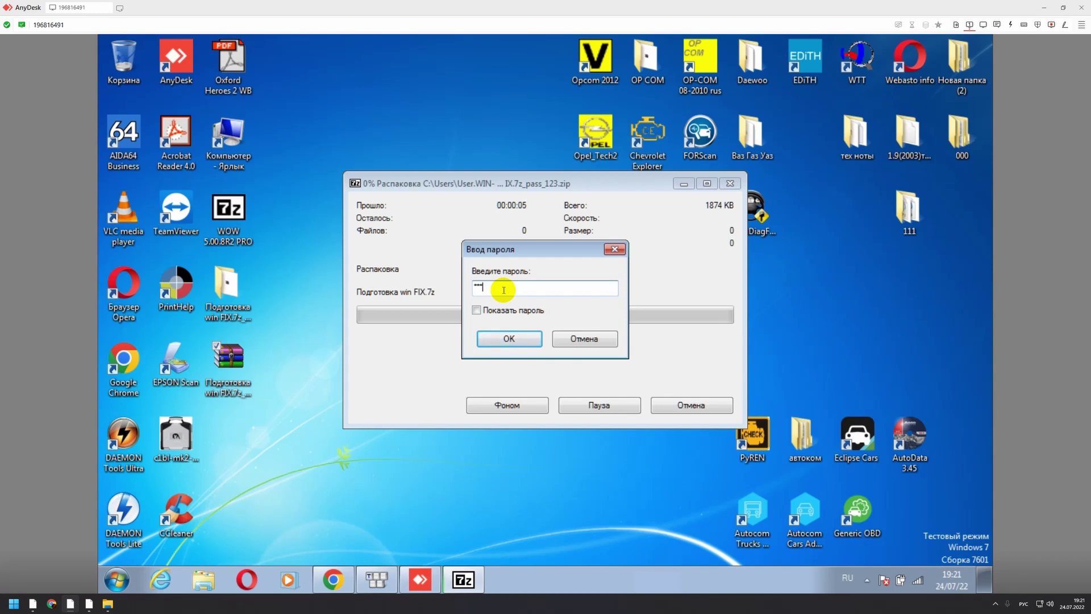
click(246, 373)
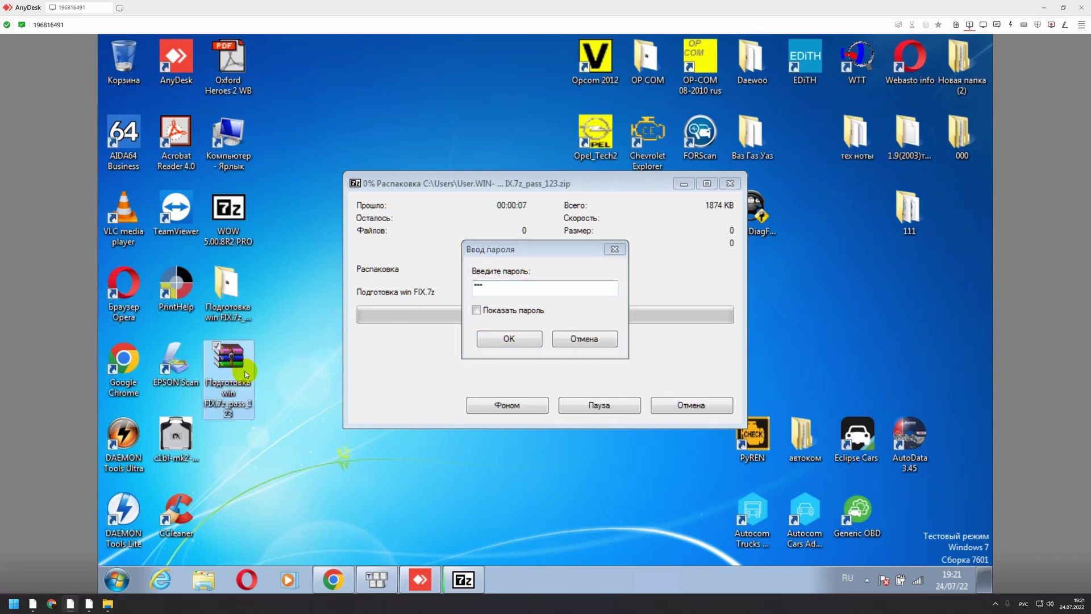
click(509, 286)
click(506, 338)
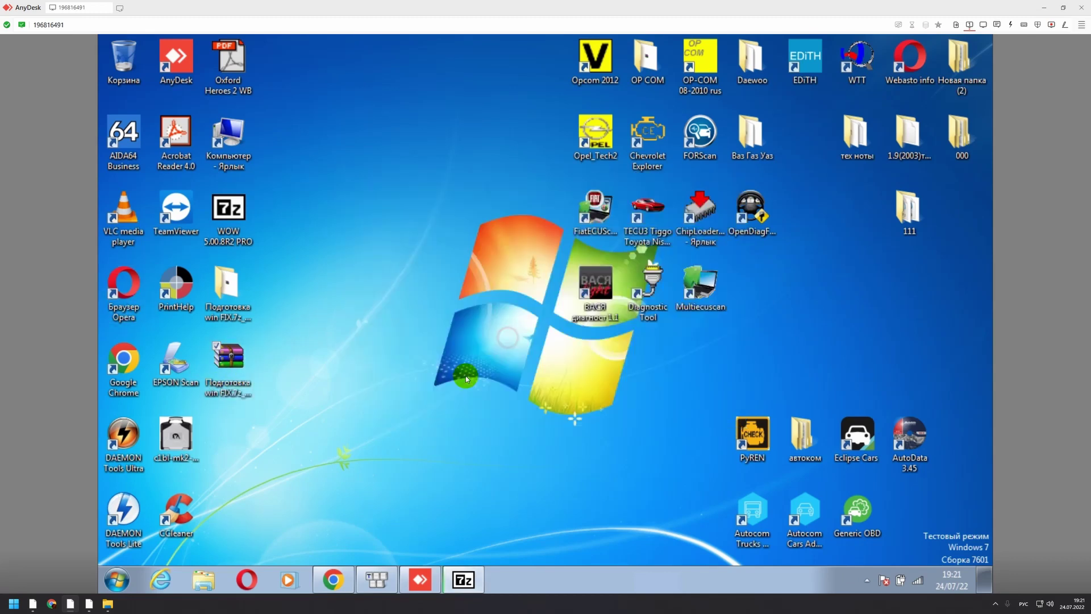
Open the extracted folder, preview the inner Подготовка win FIX archive, then close the viewer.
double_click(227, 287)
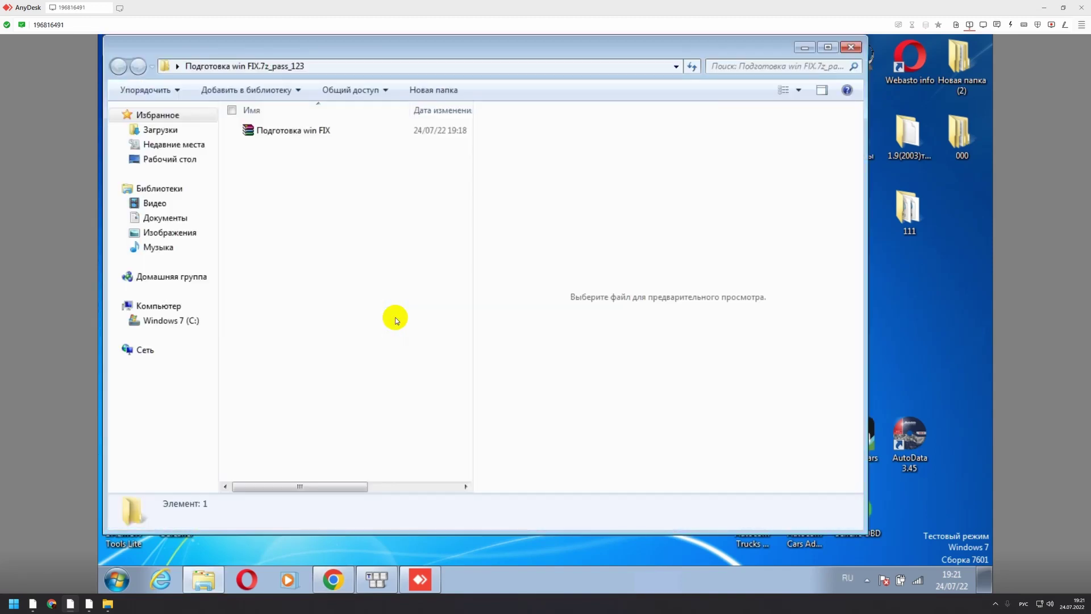
double_click(281, 131)
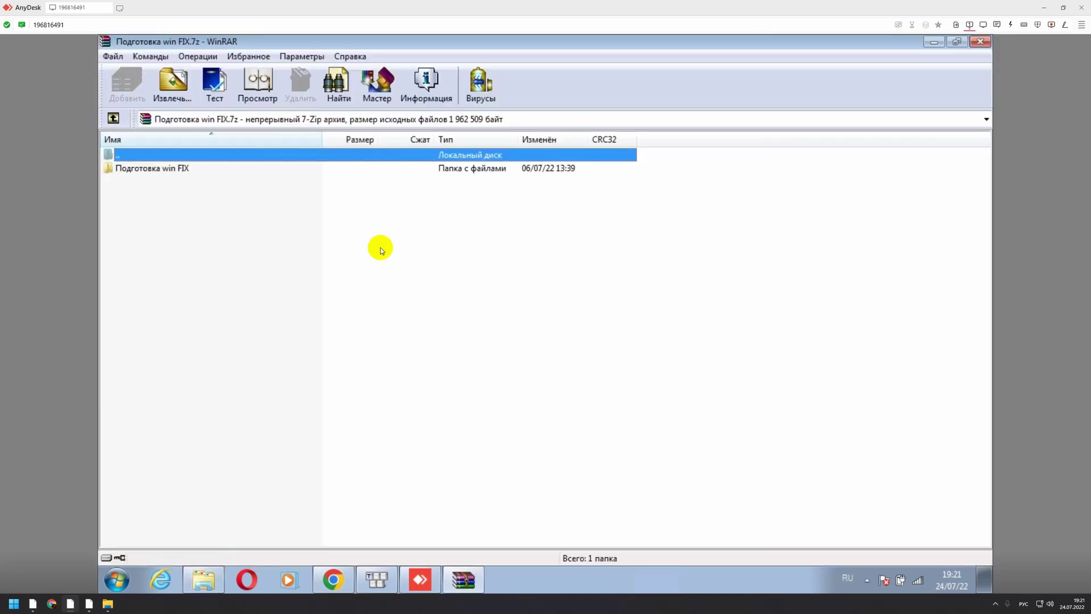
double_click(570, 44)
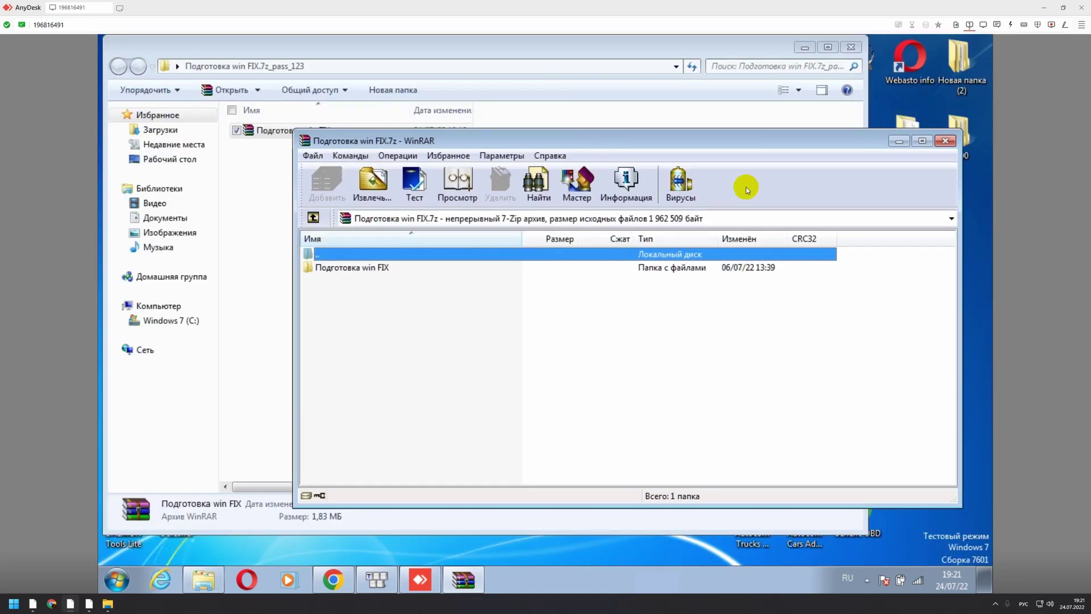
click(945, 141)
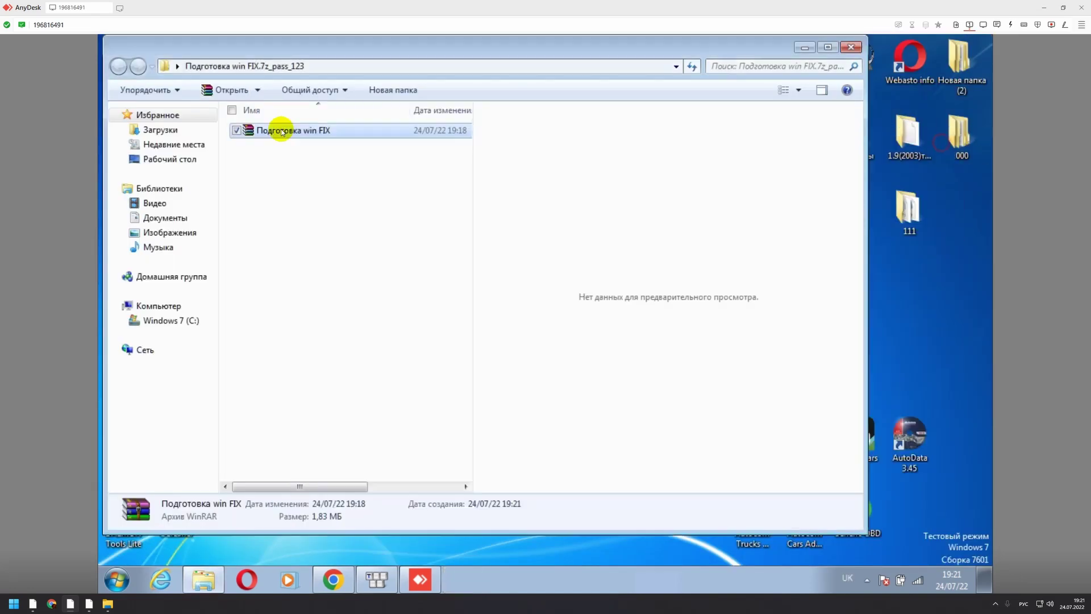
Extract the inner Подготовка win FIX archive to the suggested folder, submitting the archive password.
right_click(277, 126)
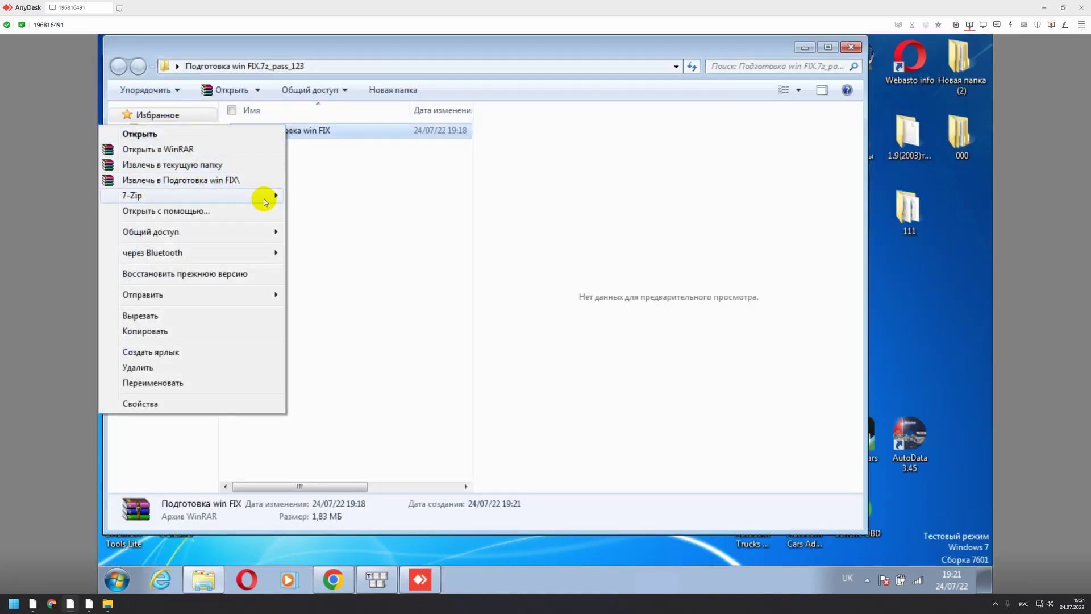
mouse_move(278, 200)
click(325, 226)
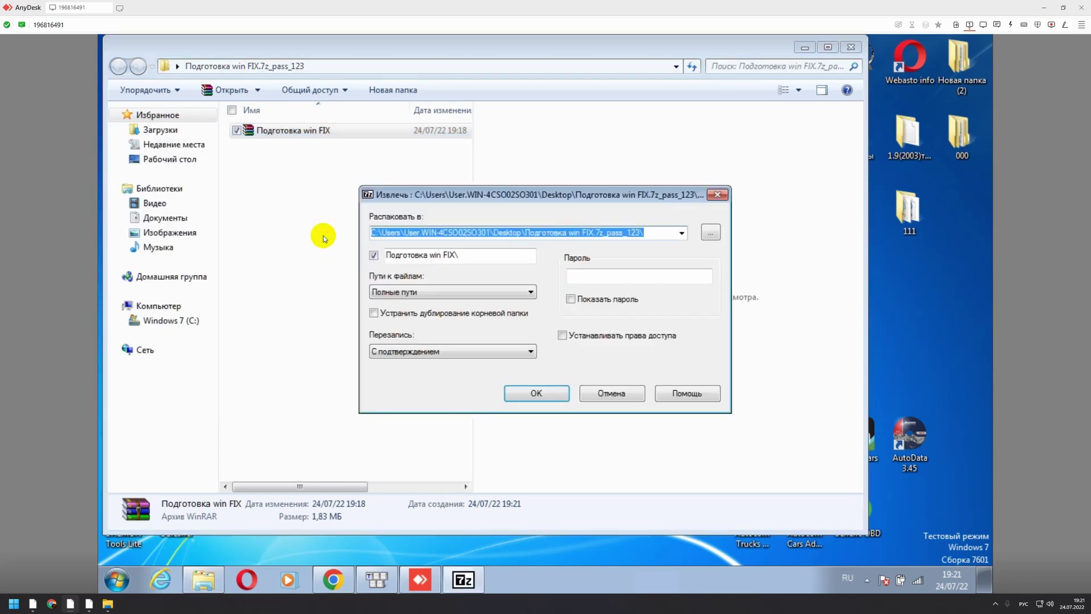
key(Return)
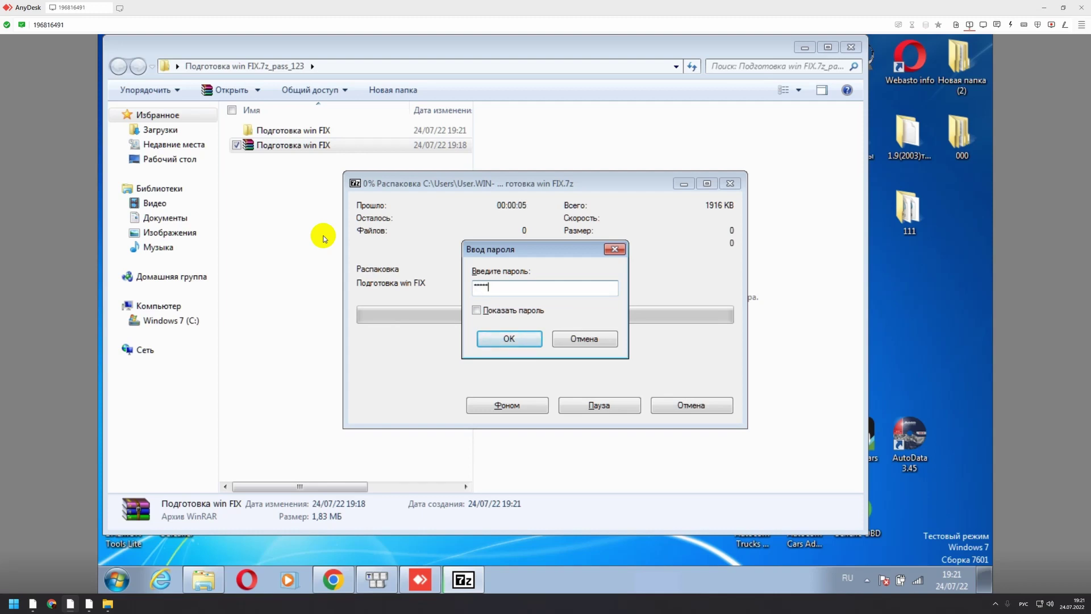
key(Return)
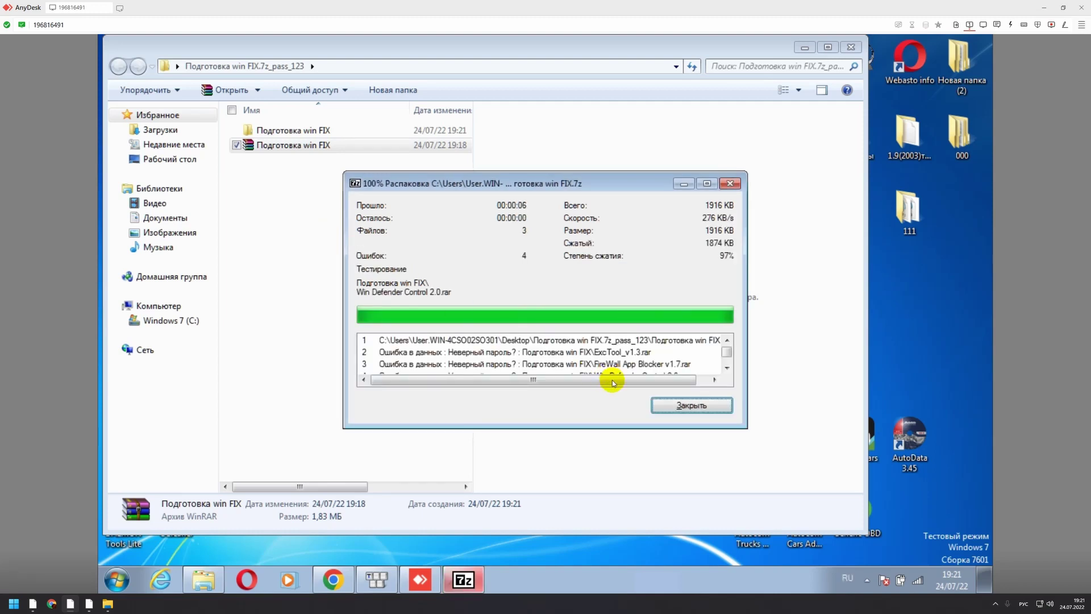
Close the extraction report and switch the keyboard layout to English.
click(677, 405)
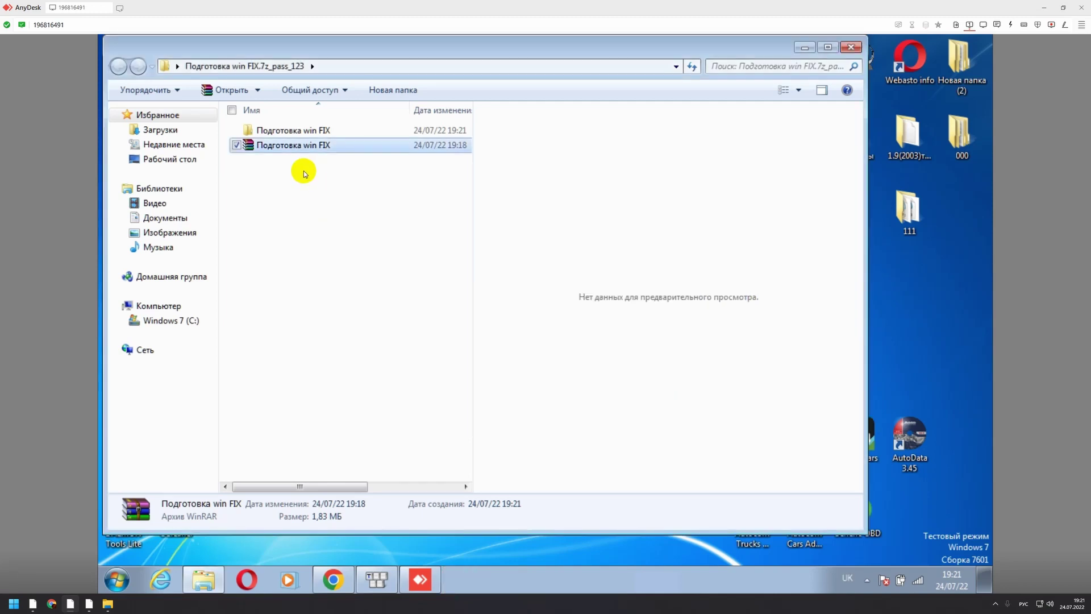
click(848, 578)
click(858, 507)
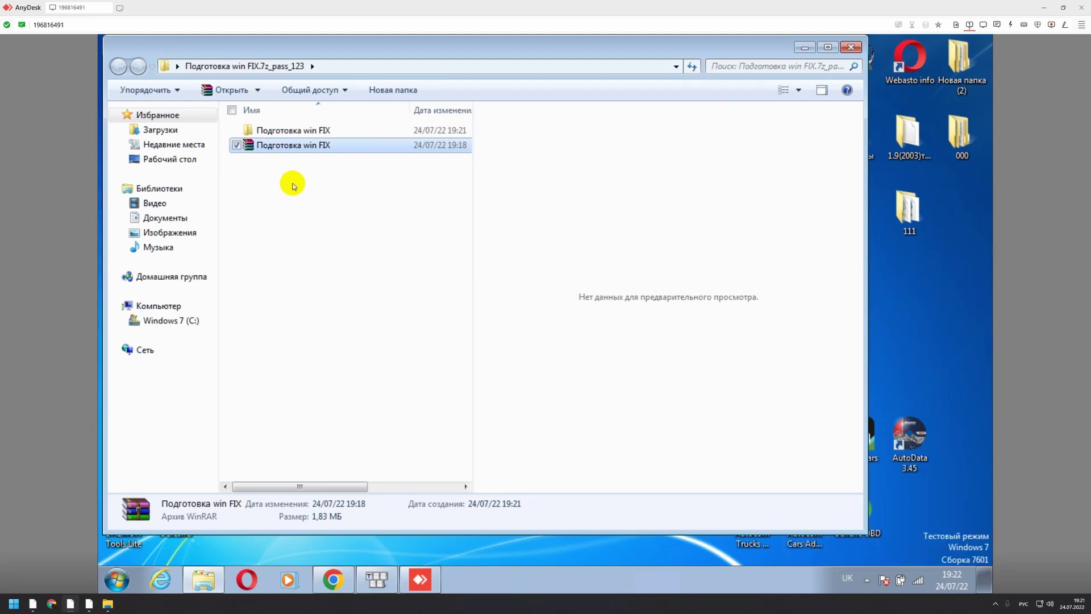
click(299, 205)
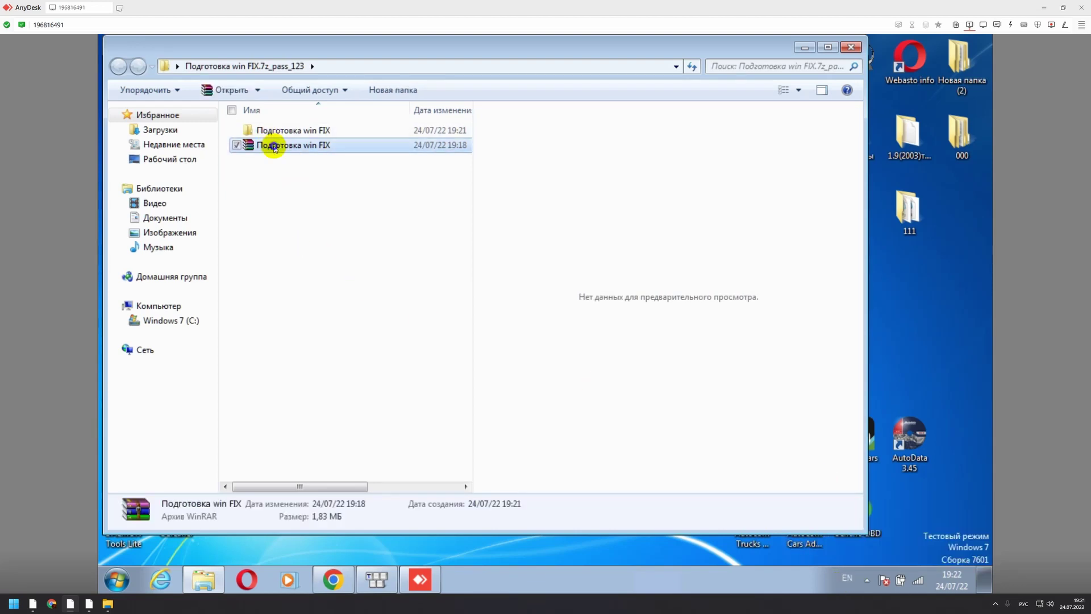
Re-extract the Подготовка win FIX archive to the suggested folder with the English layout and the password.
right_click(283, 146)
mouse_move(256, 217)
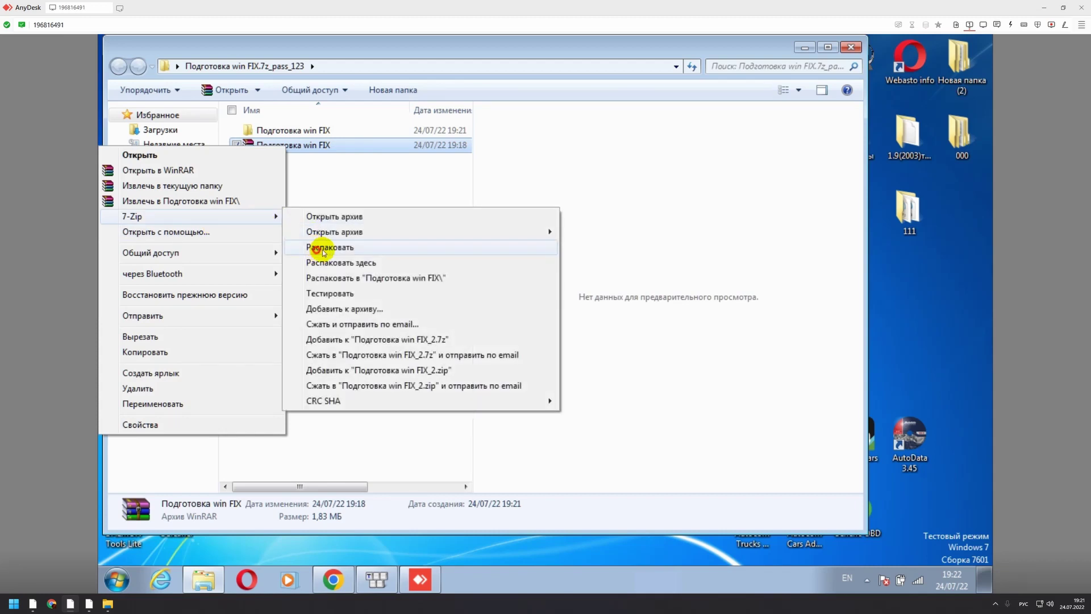
click(304, 244)
click(1023, 604)
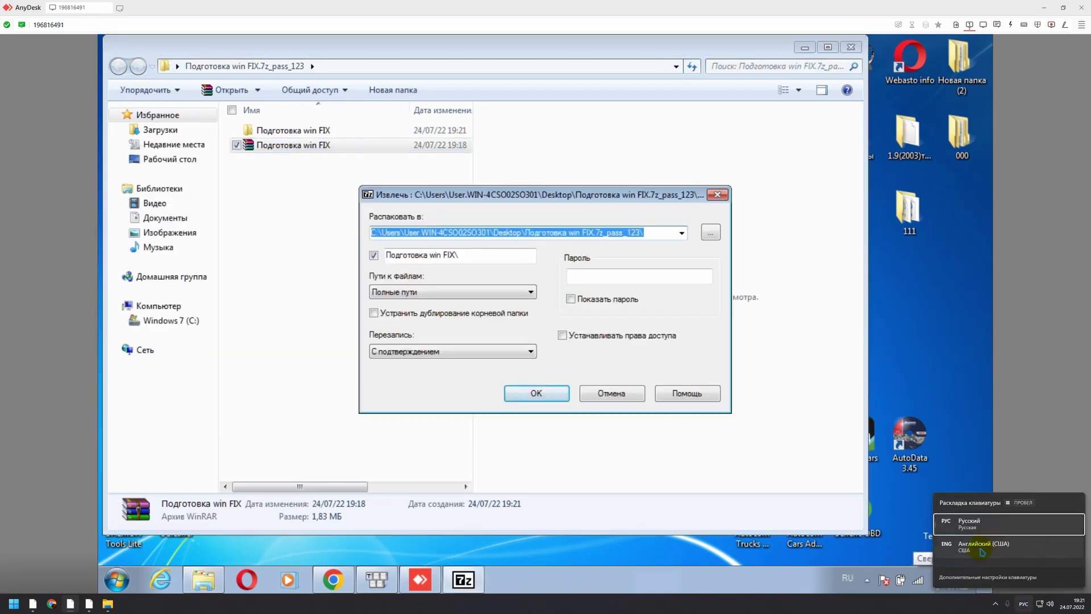
click(1009, 525)
click(550, 392)
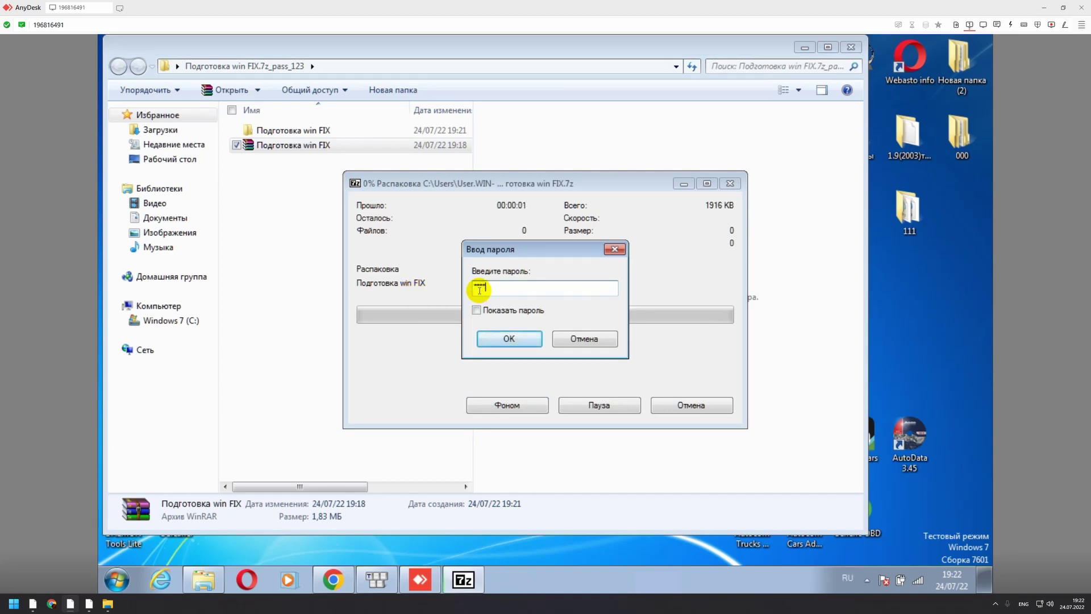
key(Return)
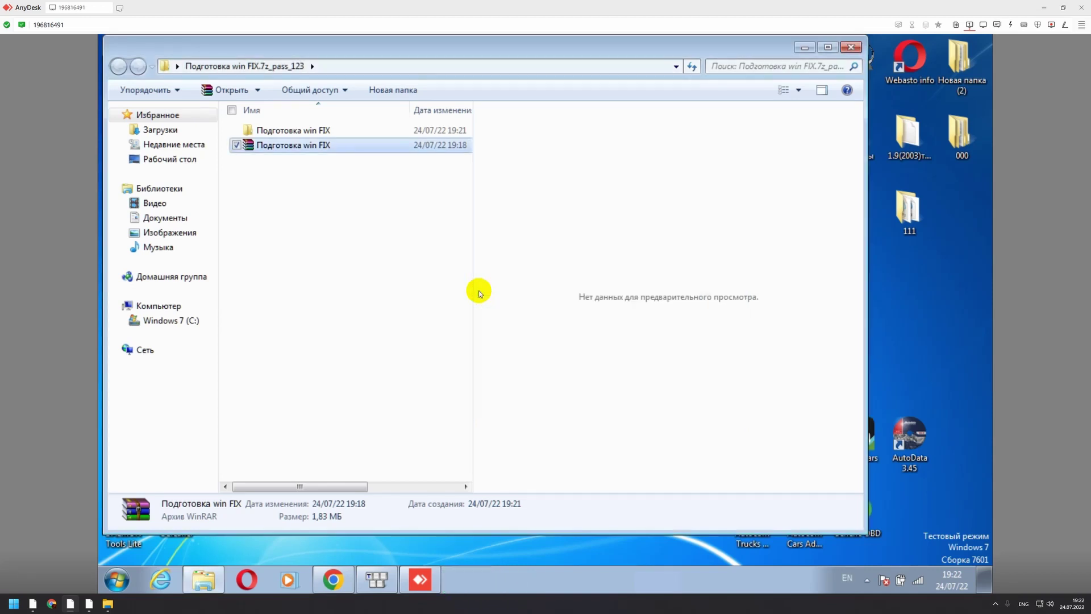
Open the nested Подготовка win FIX folders.
double_click(277, 131)
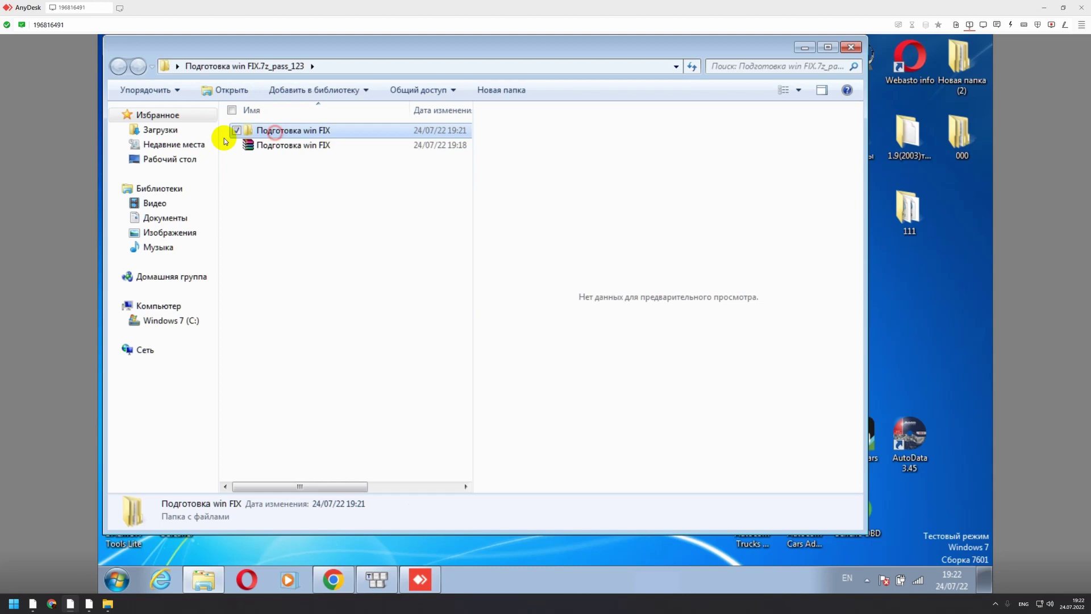
double_click(271, 132)
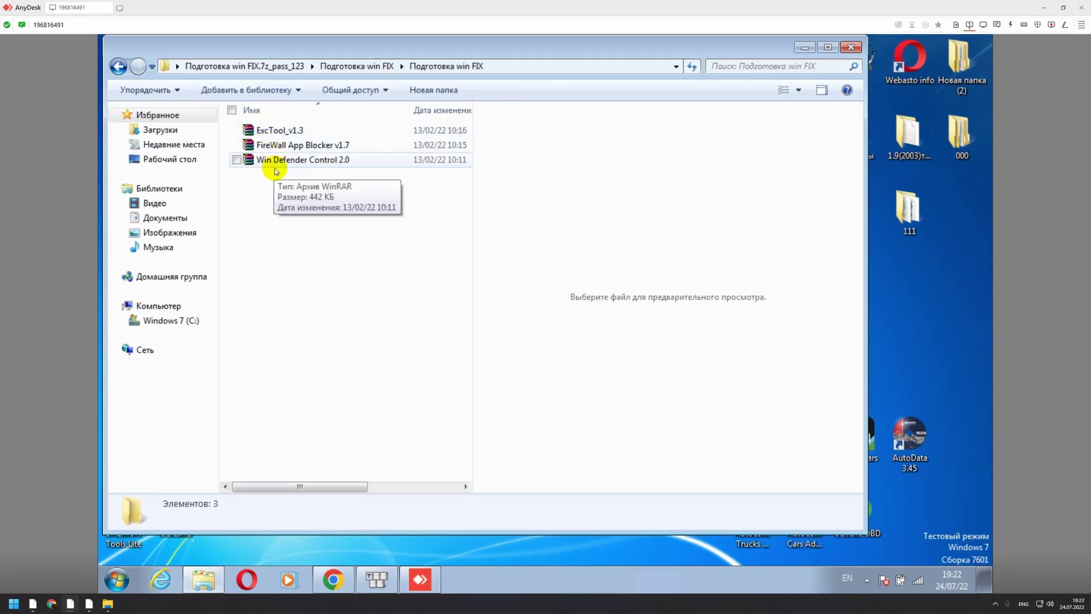
click(273, 177)
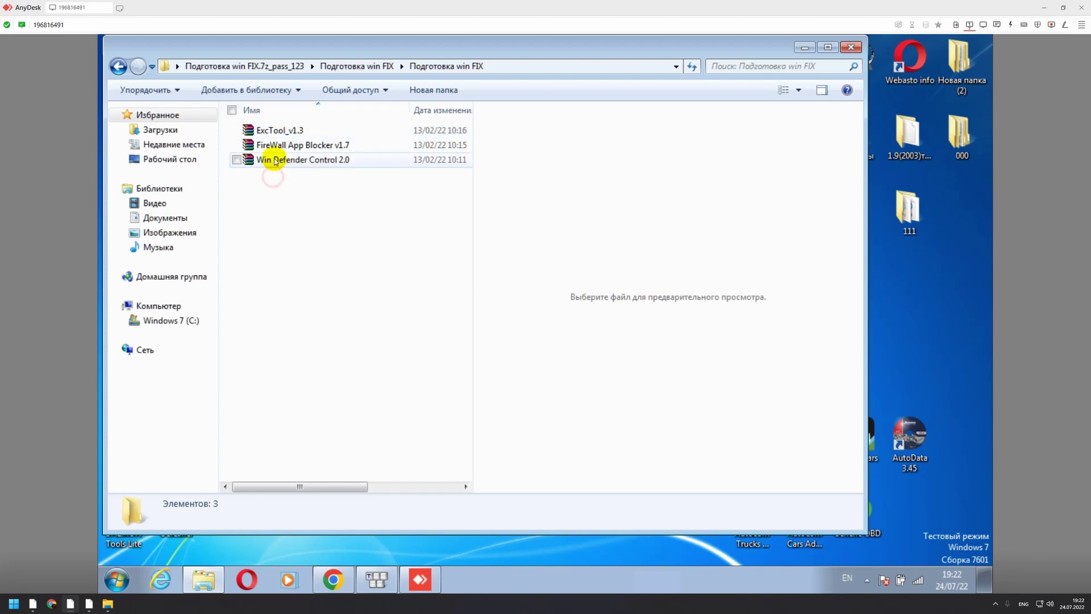
Extract Win Defender Control 2.0 into its own folder and bring up dfControl's actions for running as administrator.
click(274, 163)
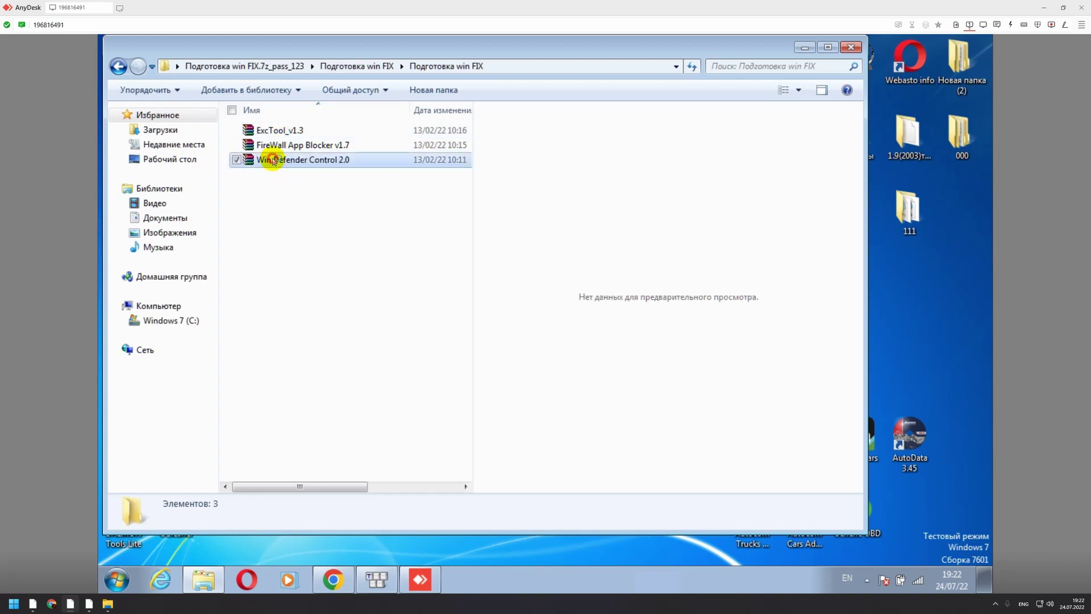
right_click(275, 163)
mouse_move(287, 227)
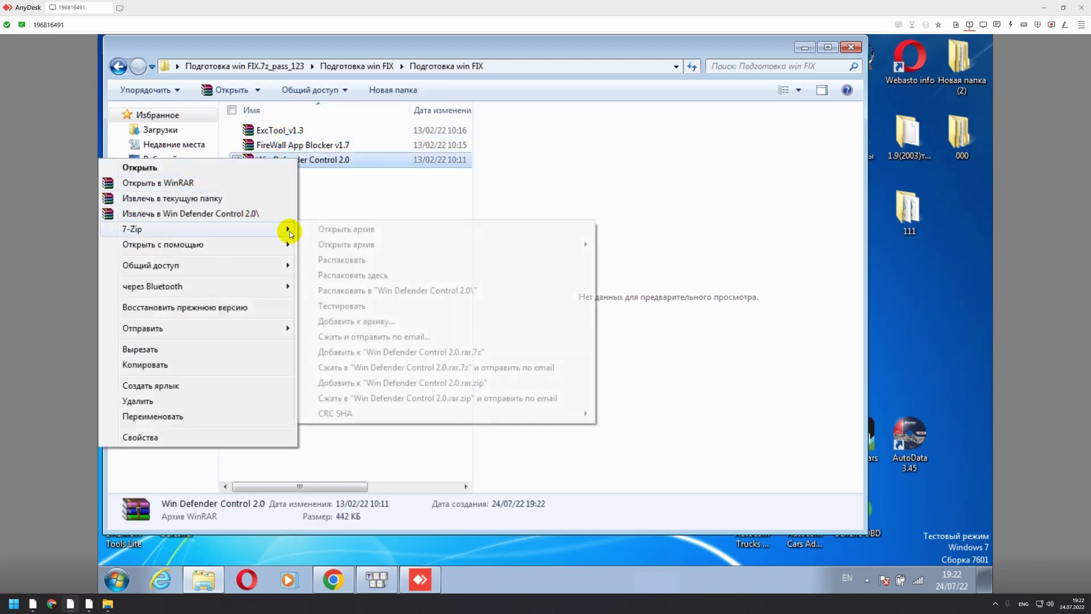
click(341, 259)
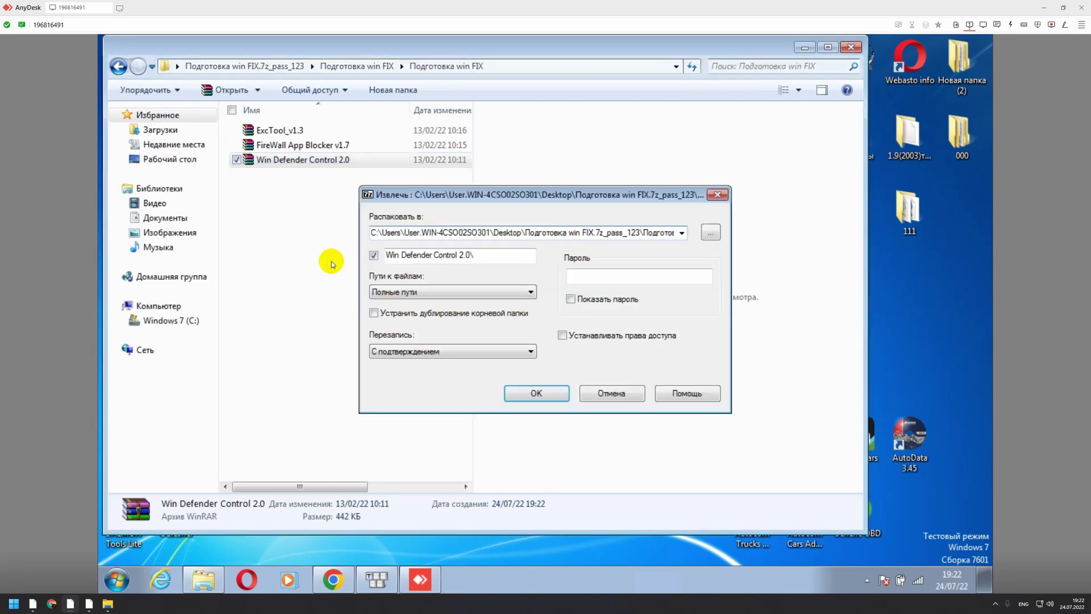
key(Return)
double_click(267, 130)
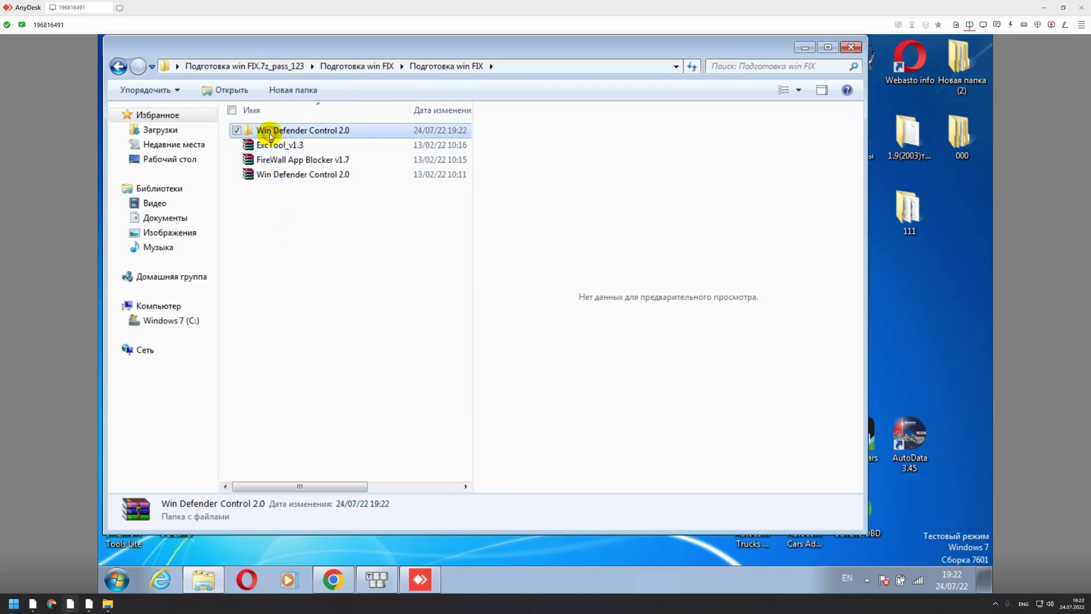
right_click(264, 129)
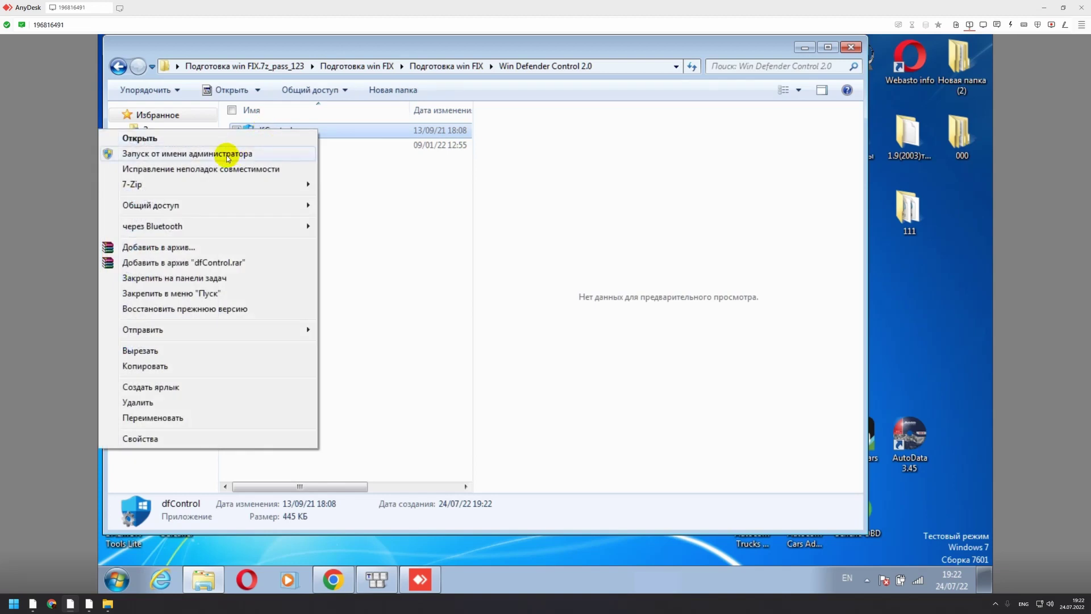
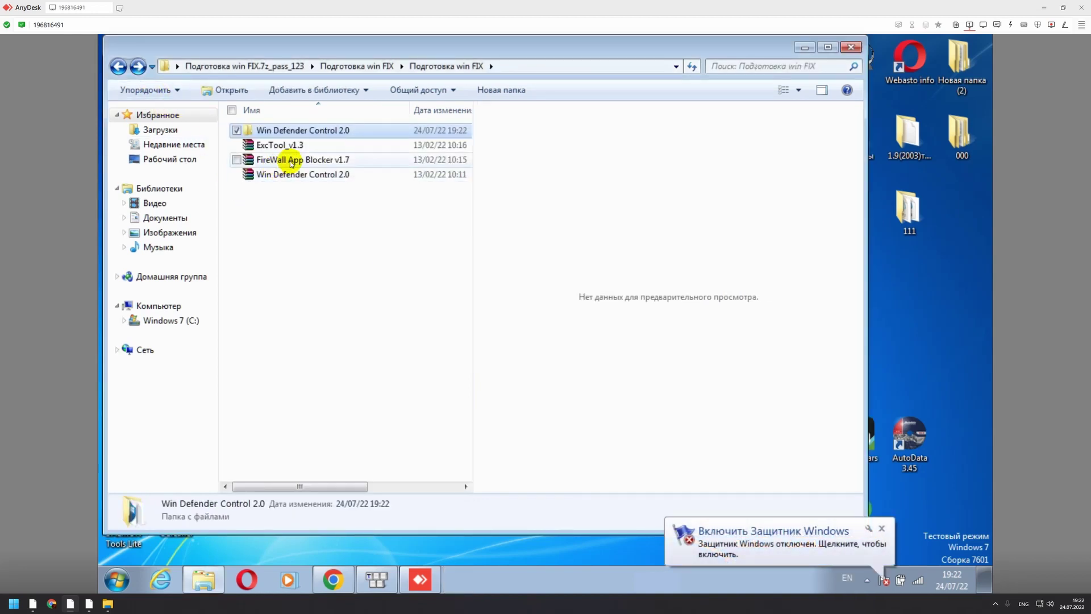
Extract the FireWall App Blocker v1.7 archive with 7-Zip and browse its extracted folder.
click(292, 162)
right_click(293, 162)
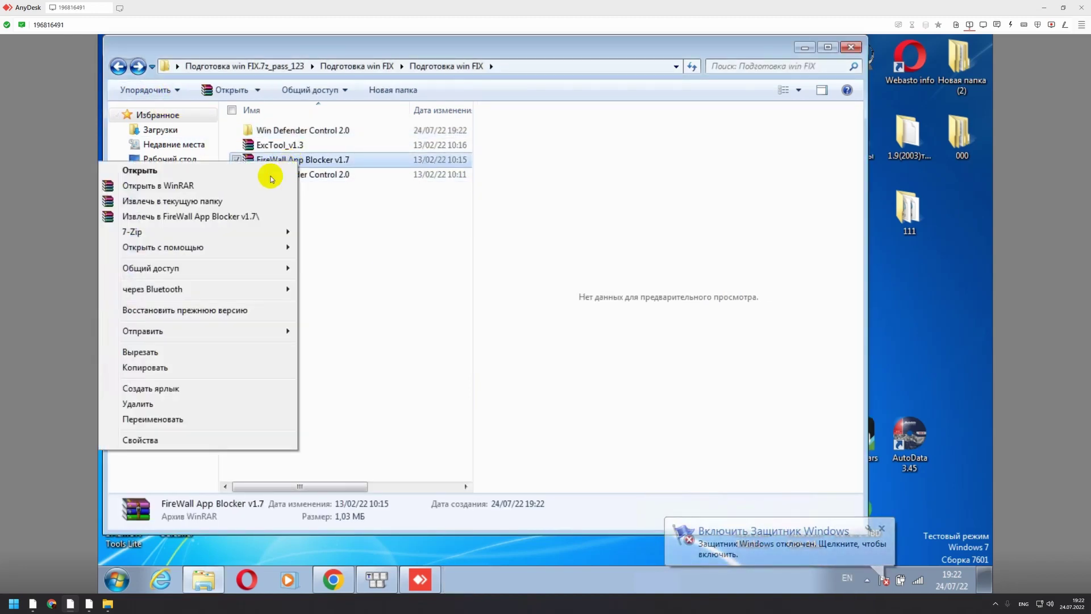
mouse_move(283, 238)
click(341, 256)
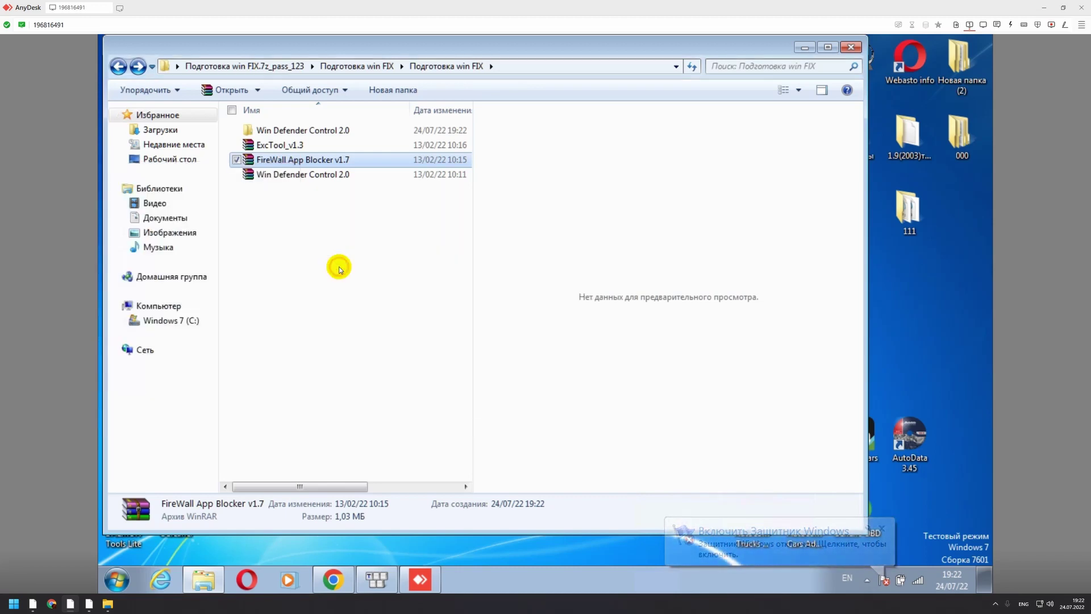
key(Return)
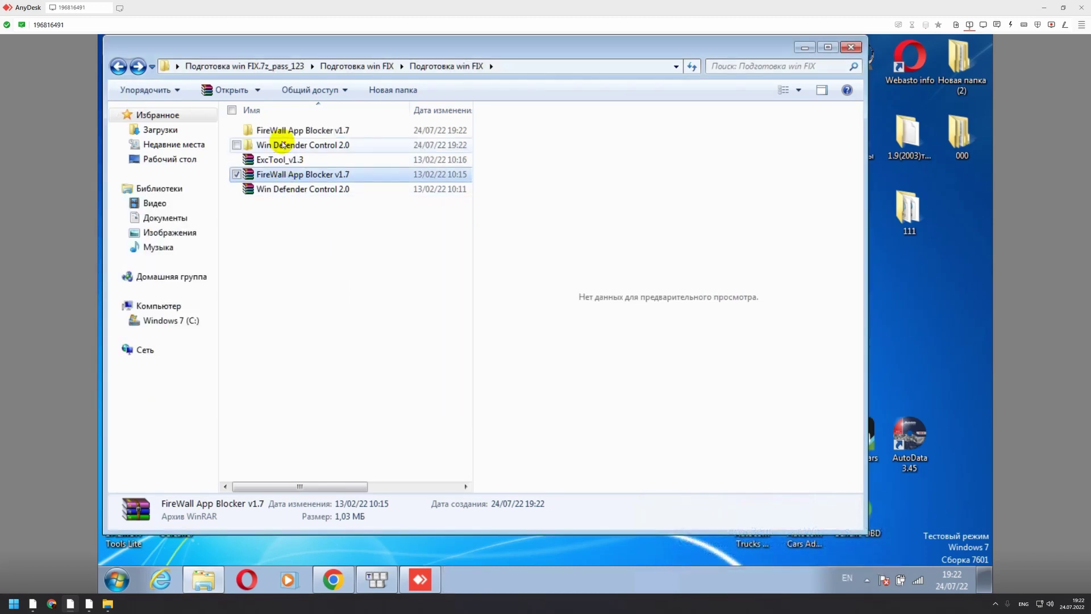
click(279, 130)
double_click(279, 131)
double_click(278, 133)
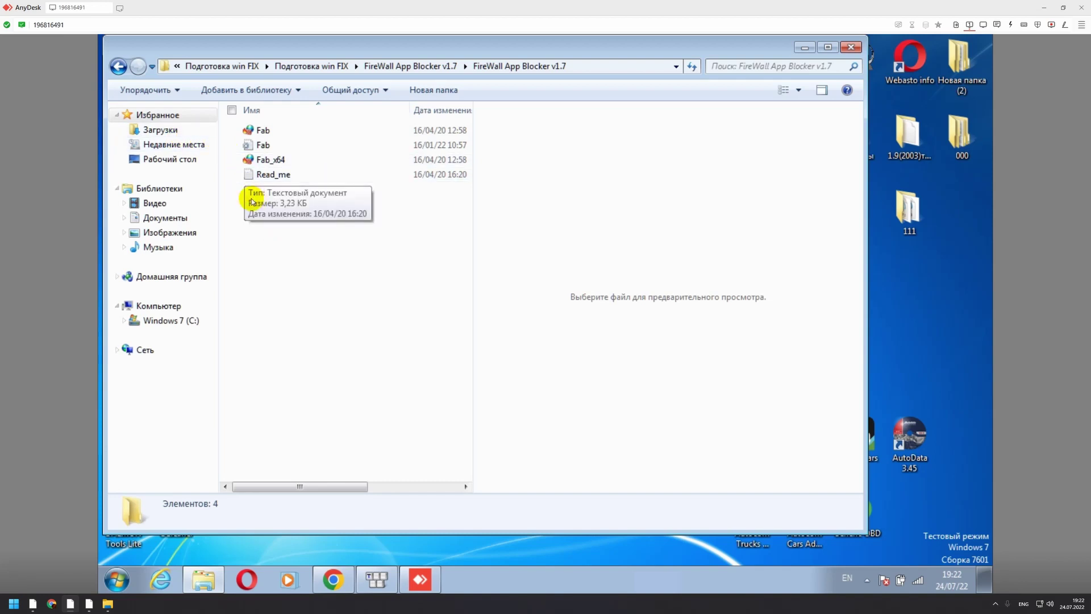
key(BackSpace)
key(BackSpace)
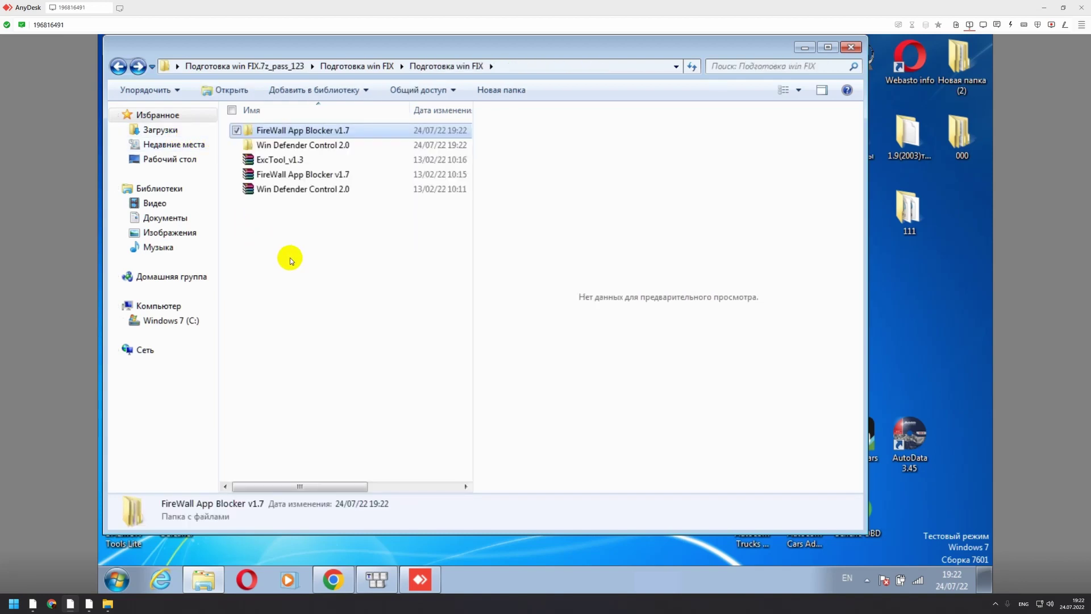
Delete the extracted FireWall App Blocker v1.7 folder.
click(279, 163)
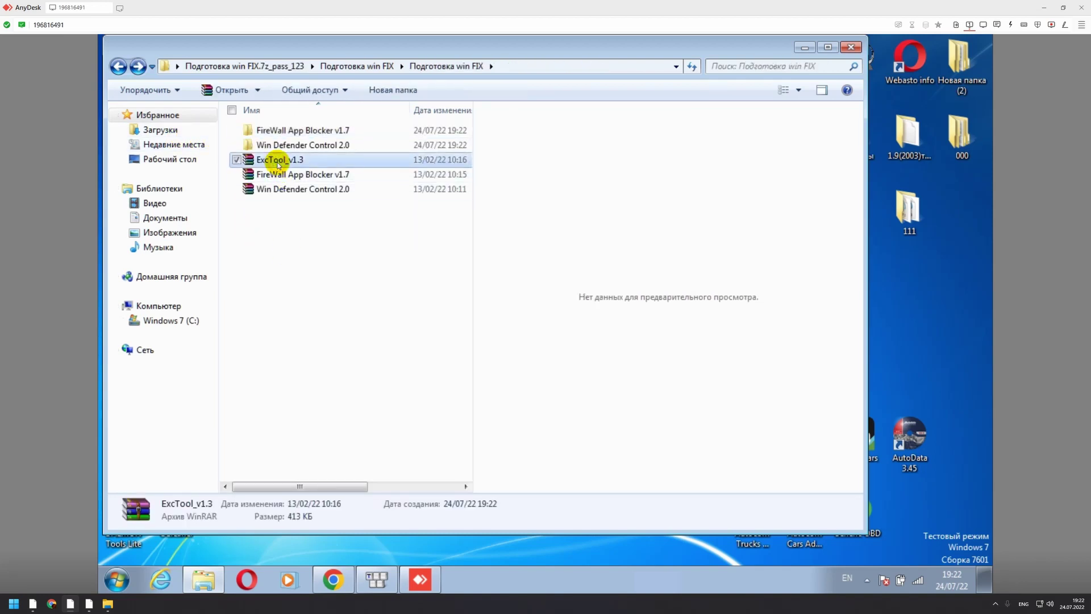
click(291, 231)
click(257, 133)
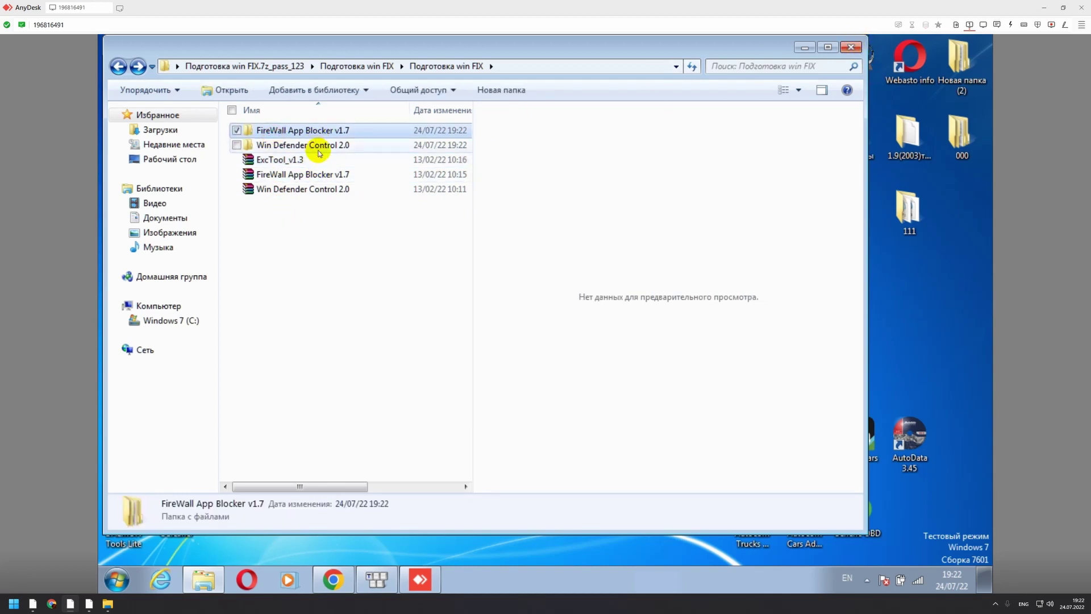
key(Delete)
key(alt+shift)
key(Escape)
key(Delete)
key(Return)
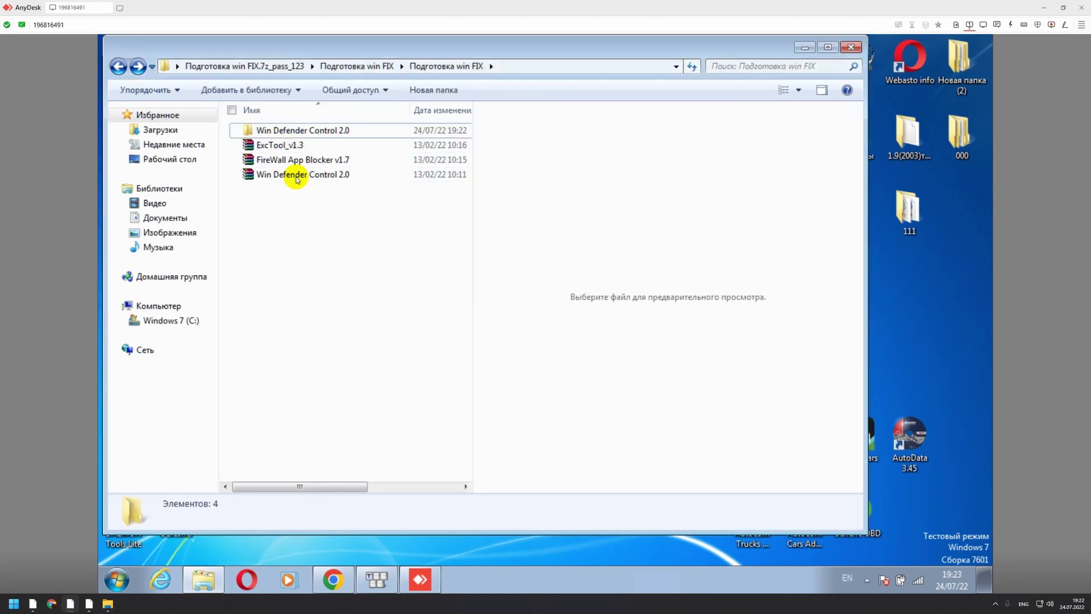
Delete the extracted Win Defender Control 2.0 folder and close the window.
click(279, 131)
key(Delete)
key(Escape)
key(Delete)
key(Return)
key(alt+shift)
click(309, 239)
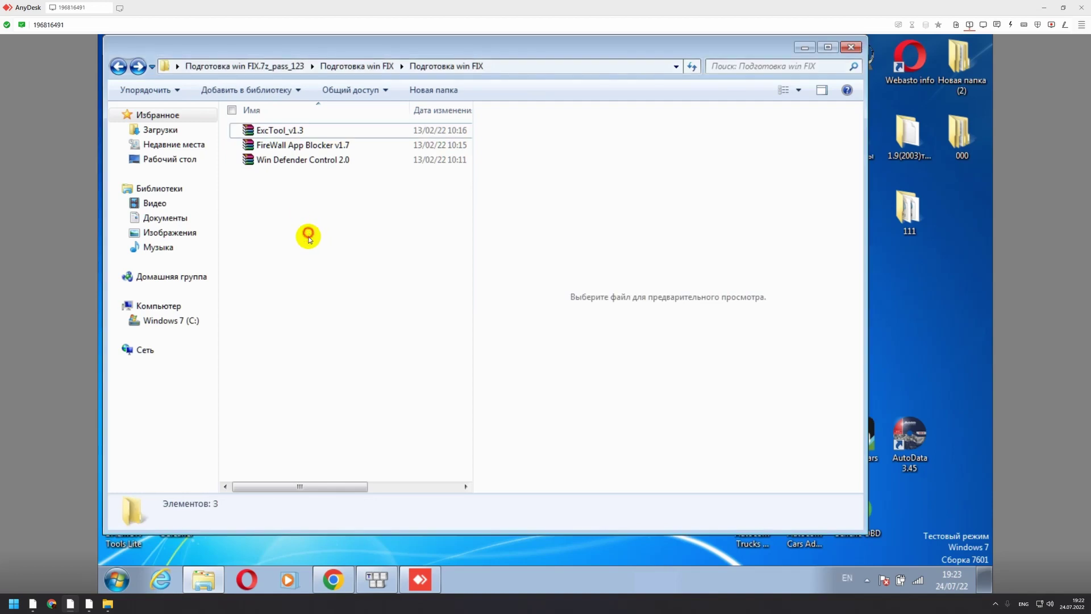
key(BackSpace)
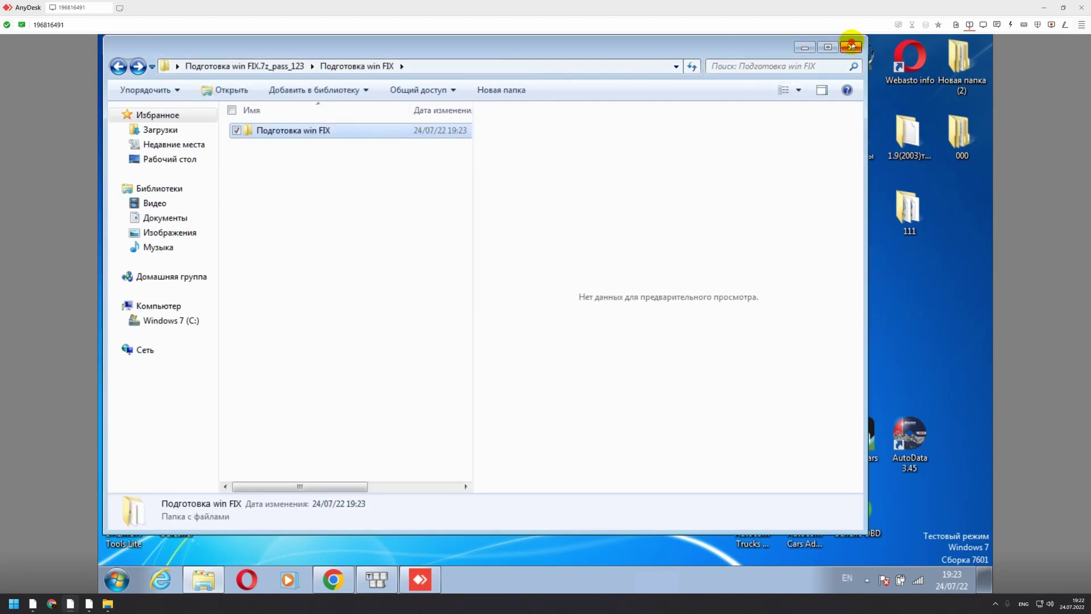
click(851, 47)
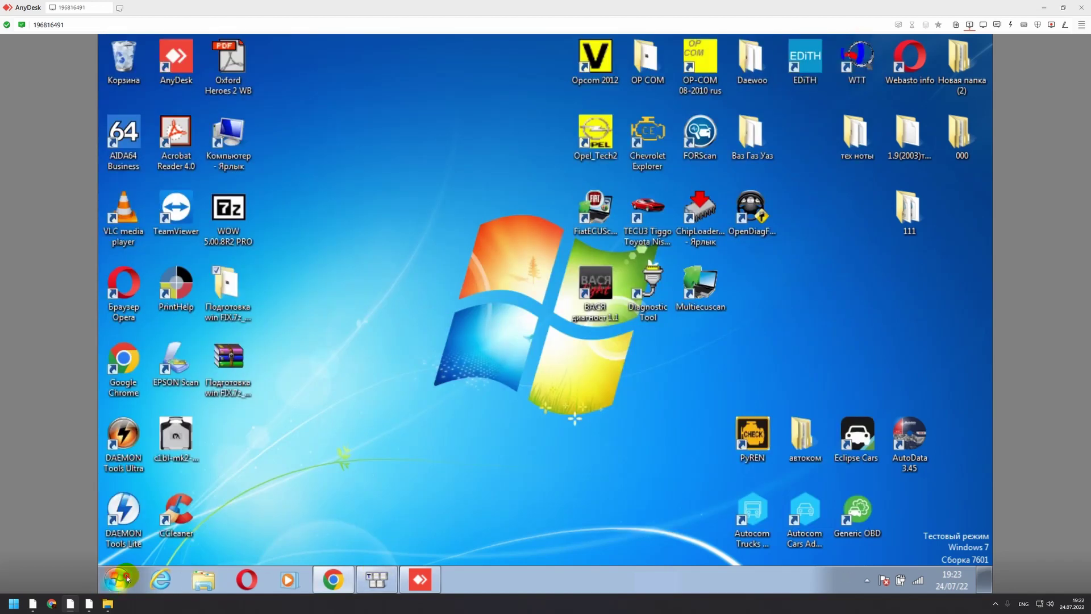
Open Windows Defender via a 'защита' Start search, close its notice, and select the Подготовка win FIX archive.
click(127, 579)
text(pfobn)
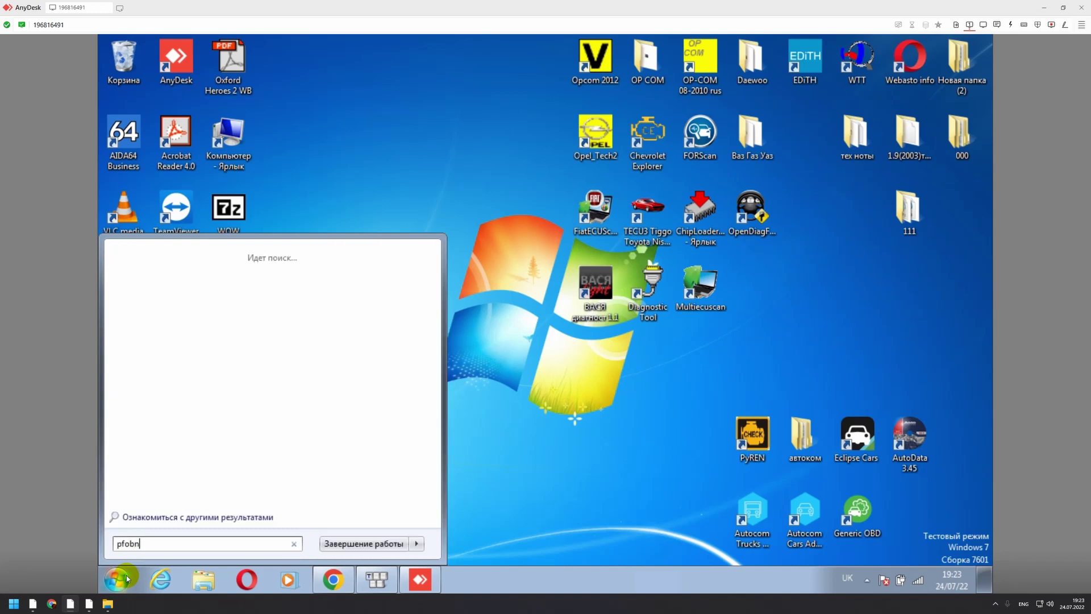
text(f)
key(alt+shift)
key(Escape)
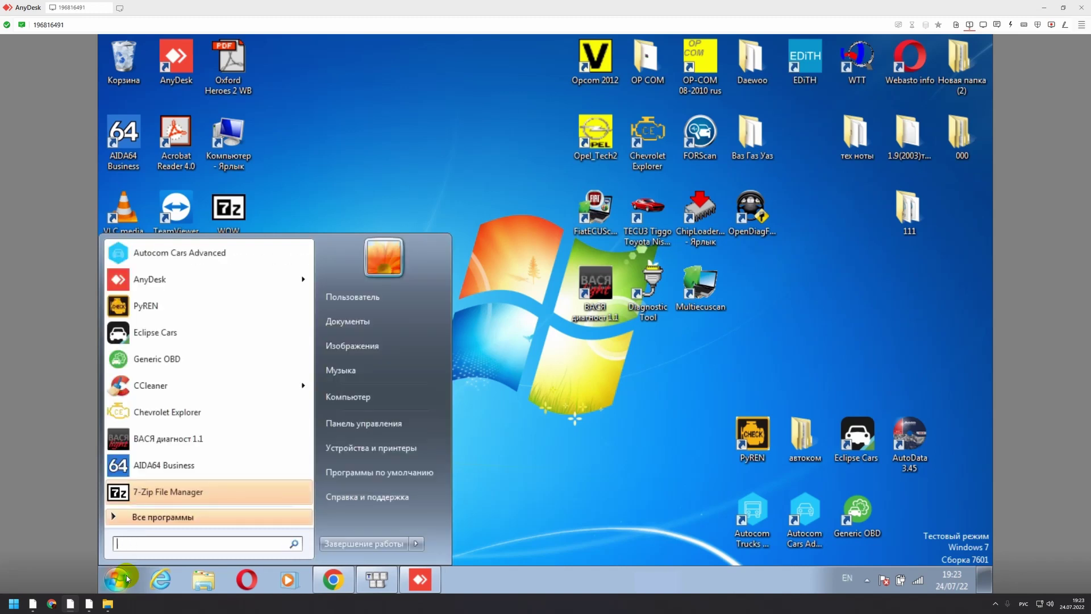
text(защита)
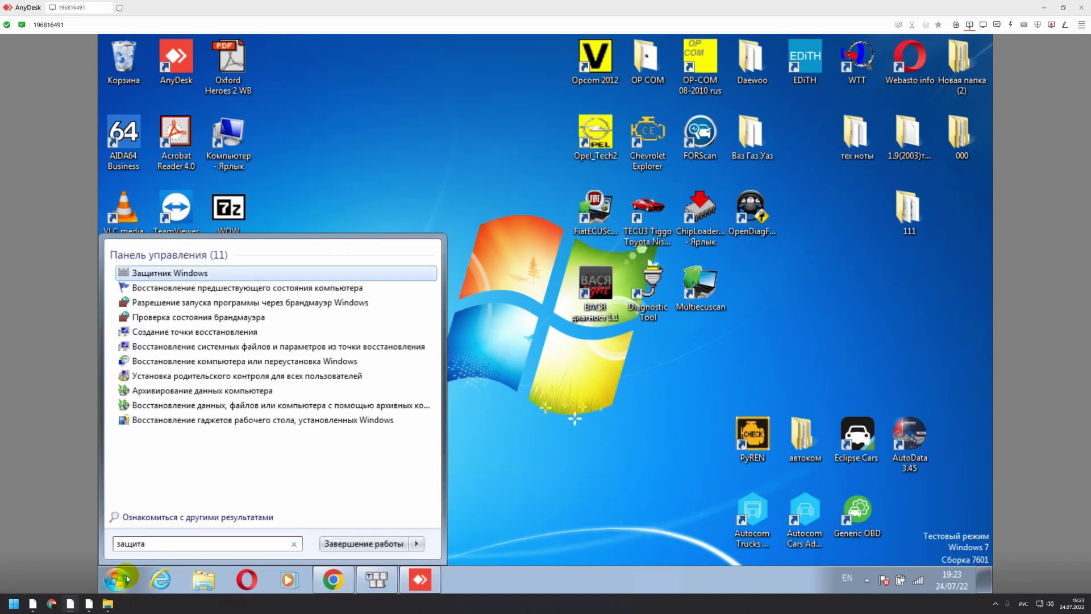
key(Return)
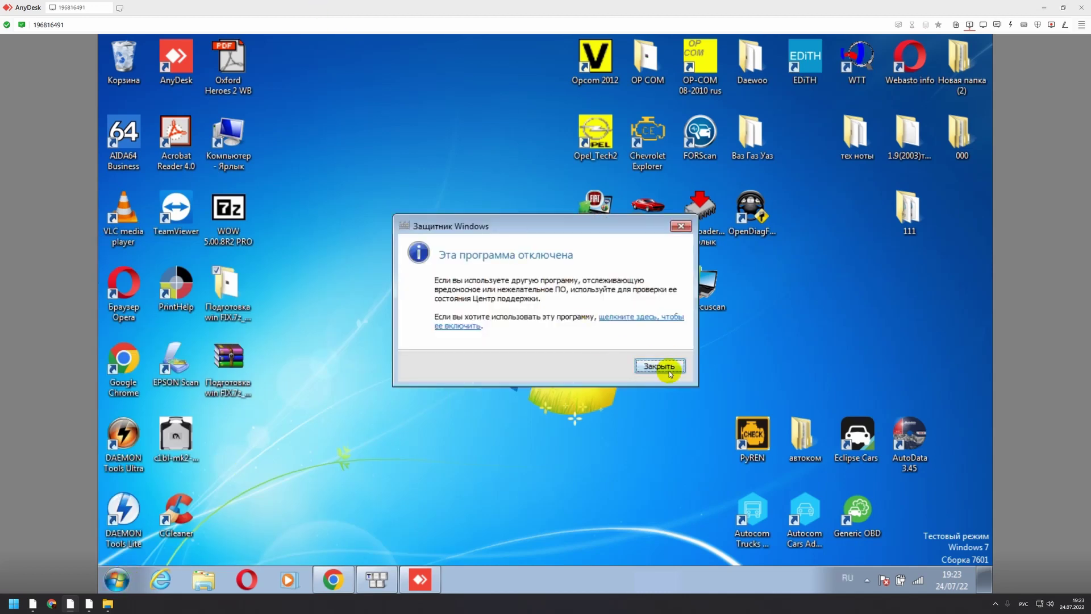
click(659, 366)
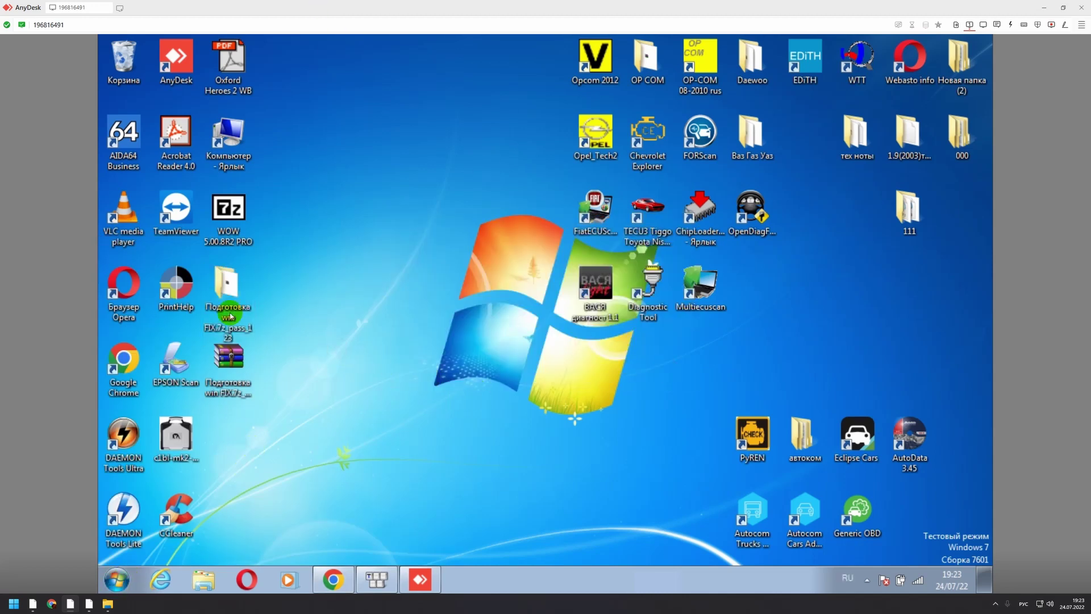
click(227, 287)
click(228, 365)
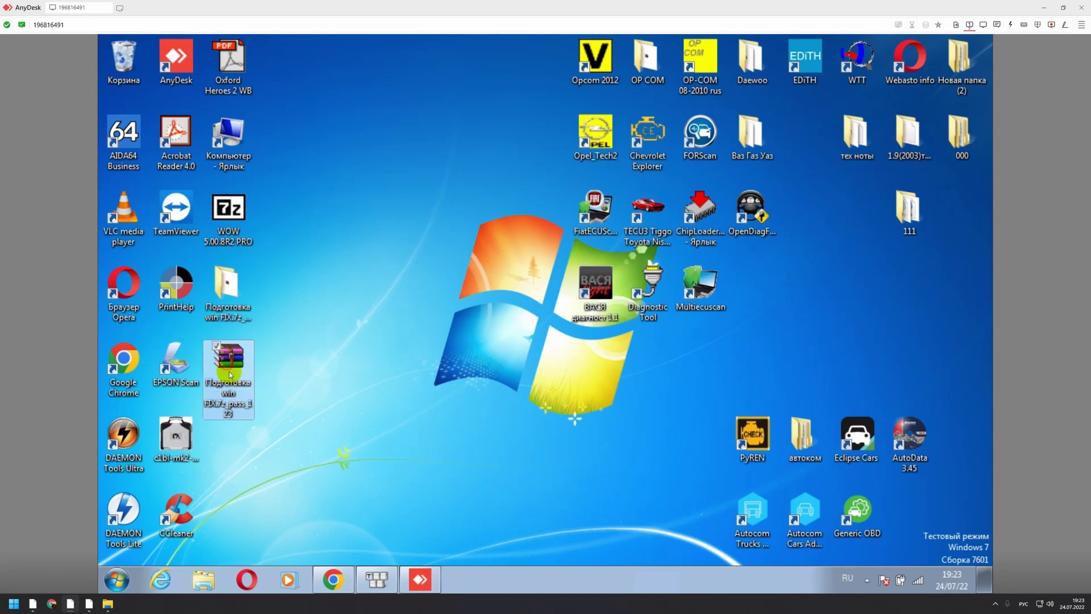
Delete the Подготовка win FIX archive and try extracting WOW 5.00.8R2 PRO to C:\, dismissing the wrong-password error.
key(Delete)
key(Return)
right_click(232, 219)
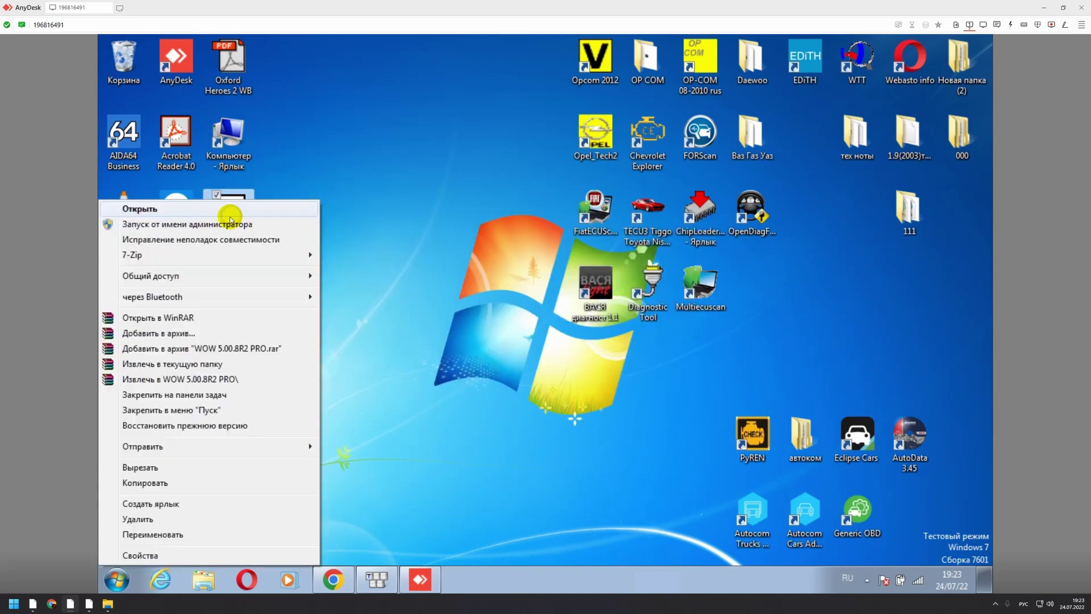
mouse_move(289, 254)
click(384, 285)
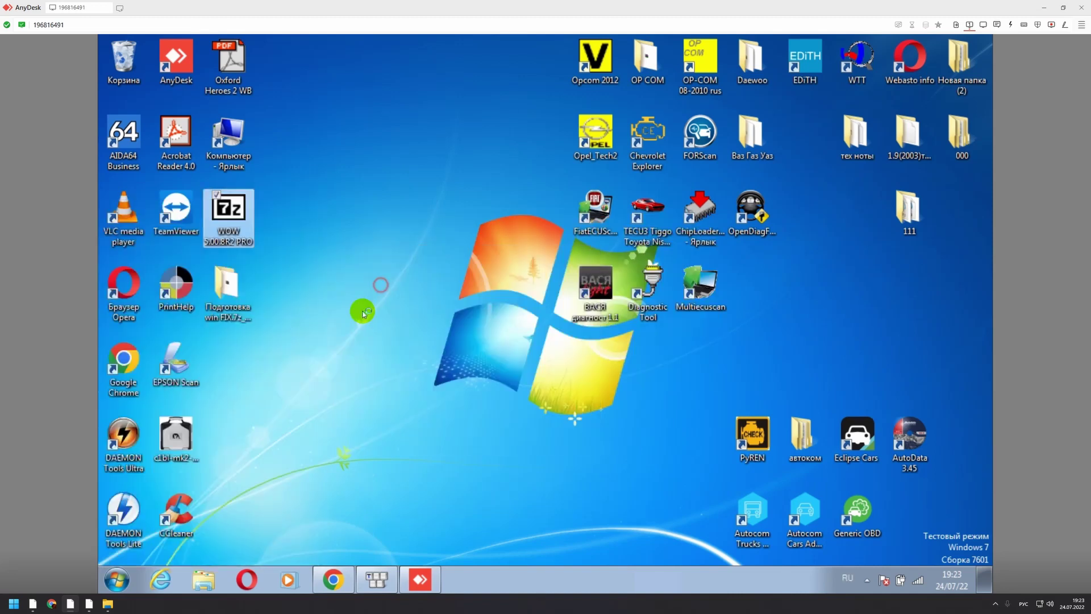
drag(525, 238, 396, 231)
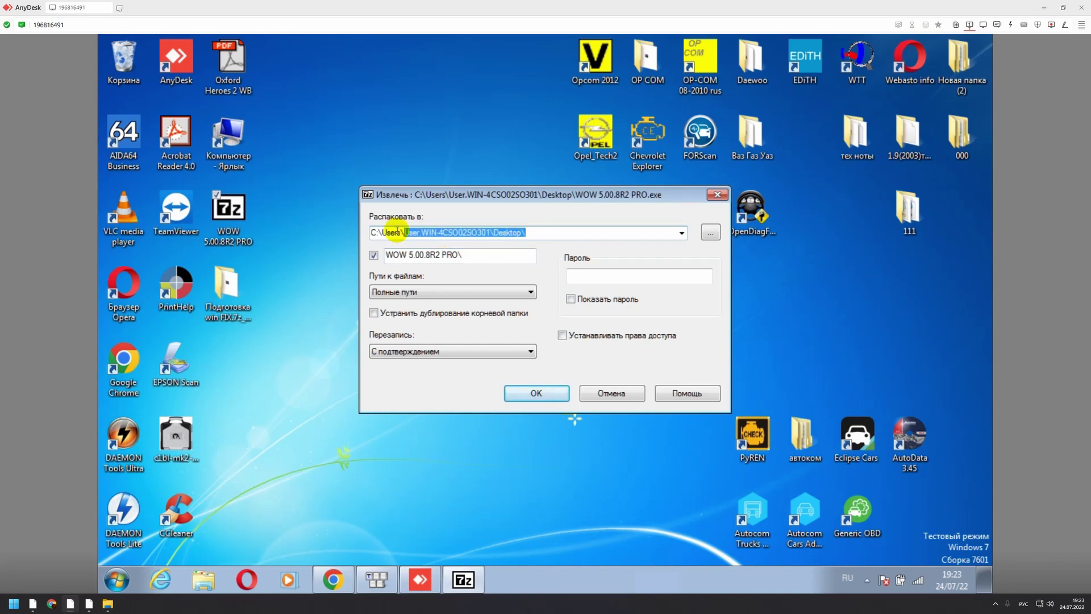
key(BackSpace)
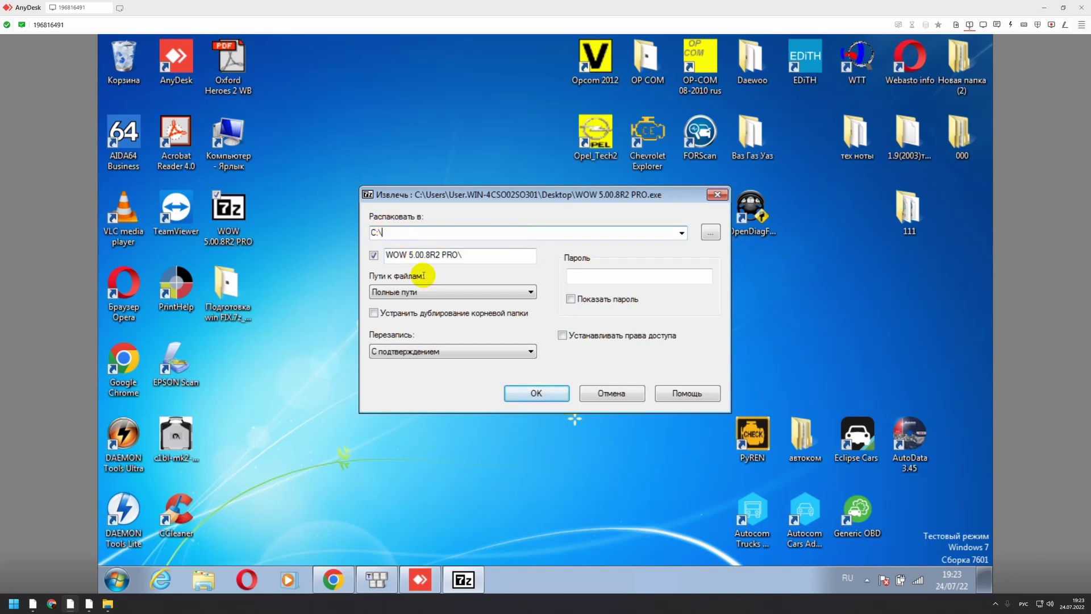
click(533, 406)
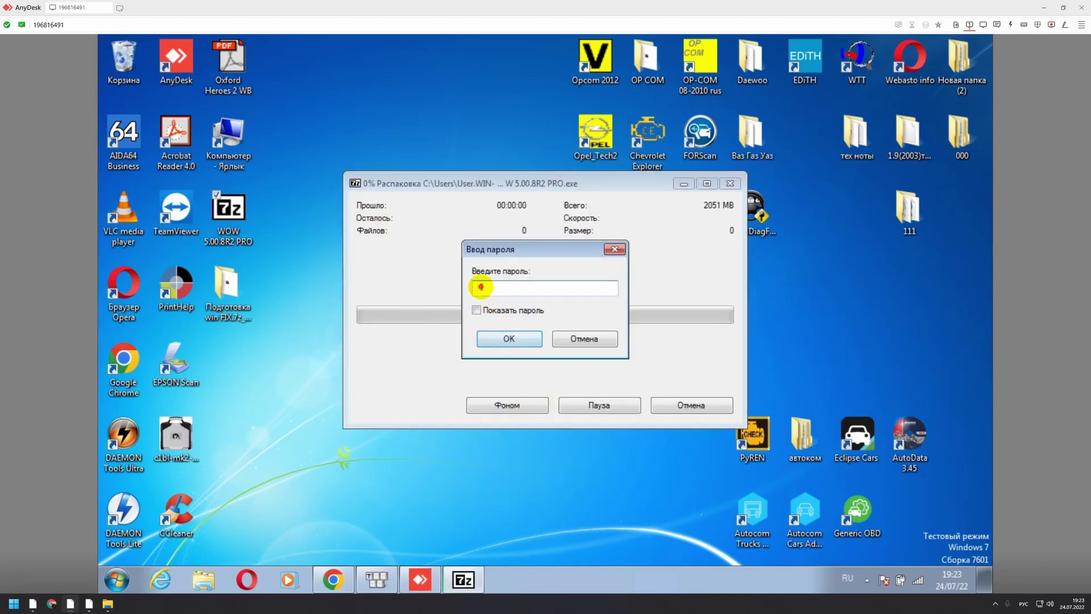
key(Return)
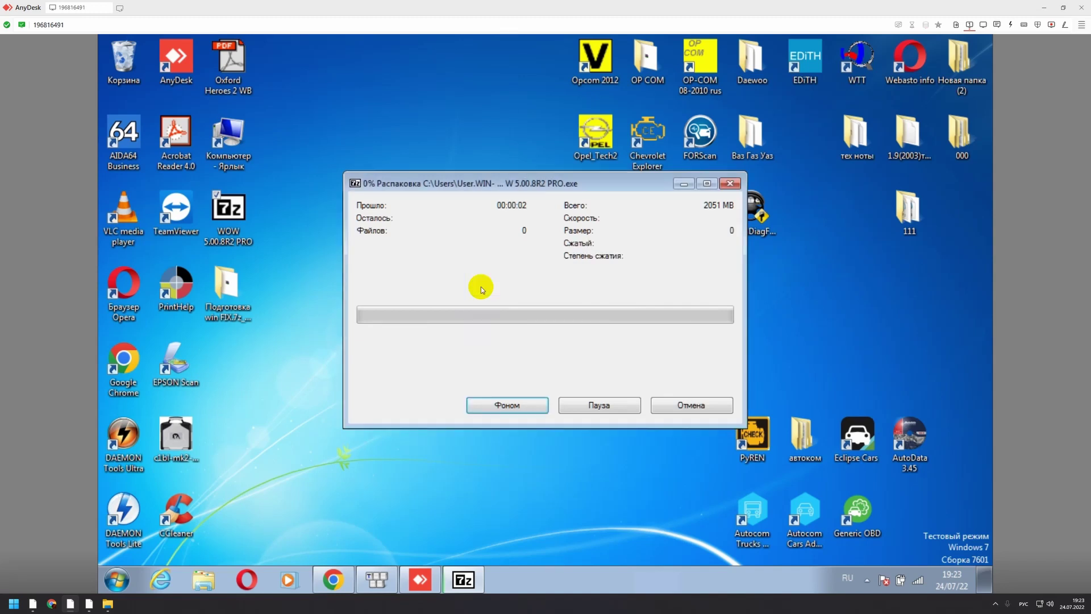
click(671, 410)
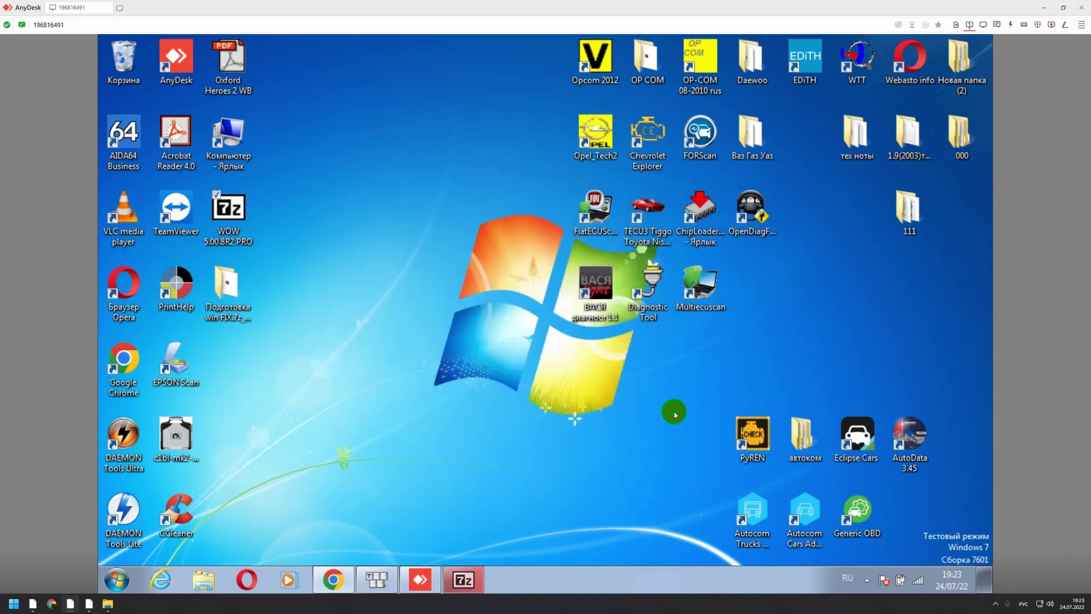
Restart the WOW archive extraction and switch keyboard input to English for the password.
right_click(236, 233)
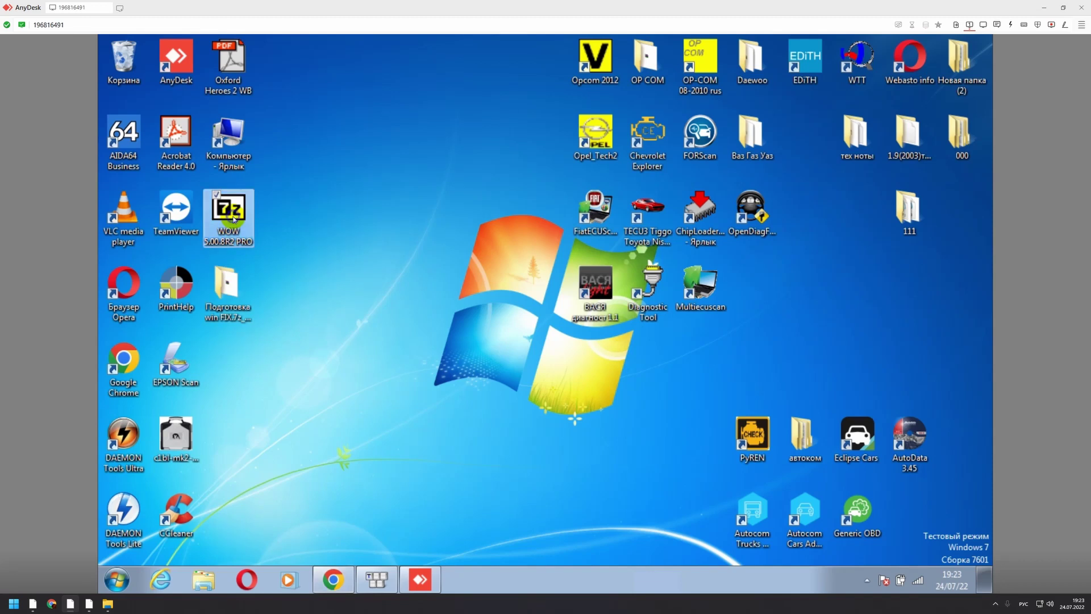
mouse_move(293, 259)
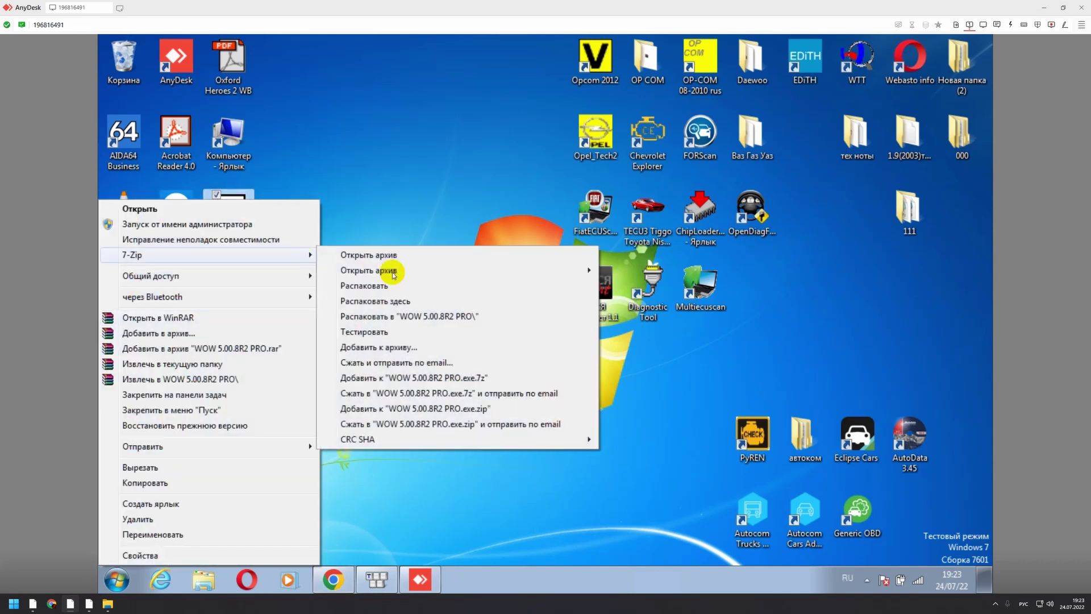
click(374, 287)
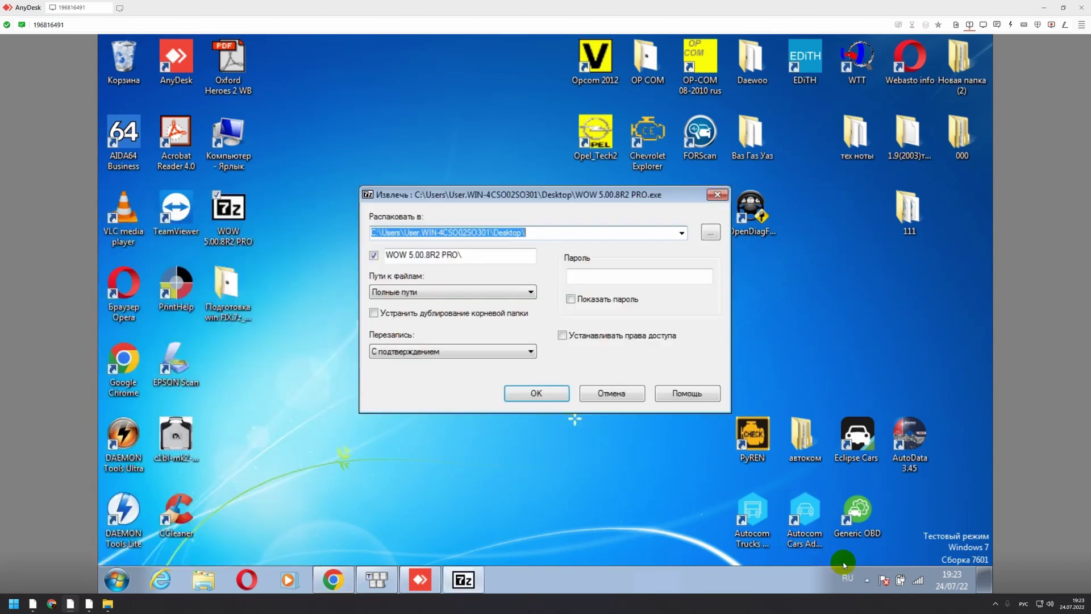
click(847, 580)
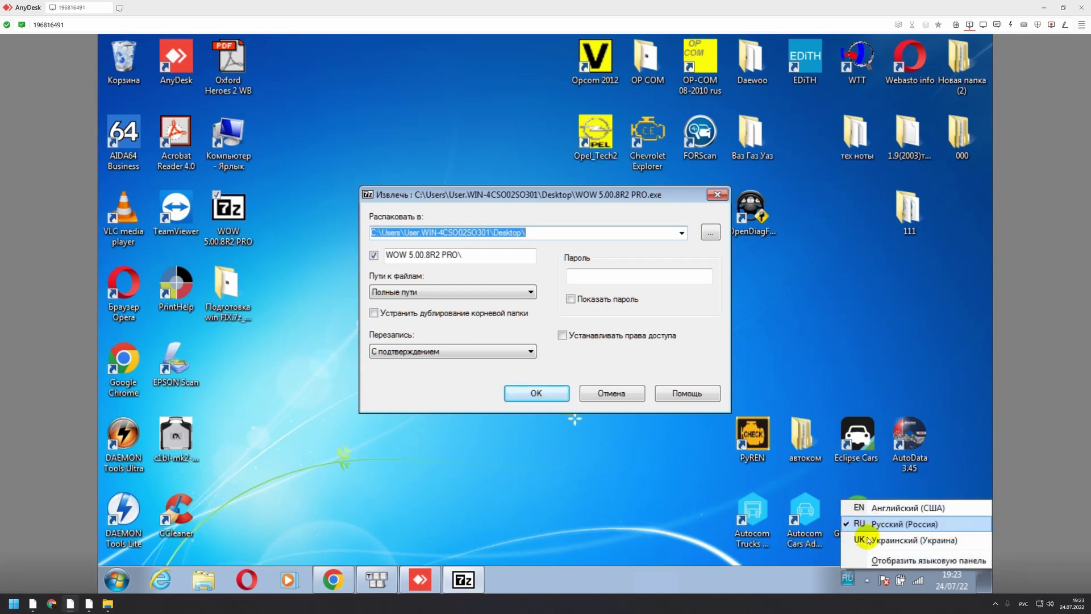
click(861, 522)
key(super+space)
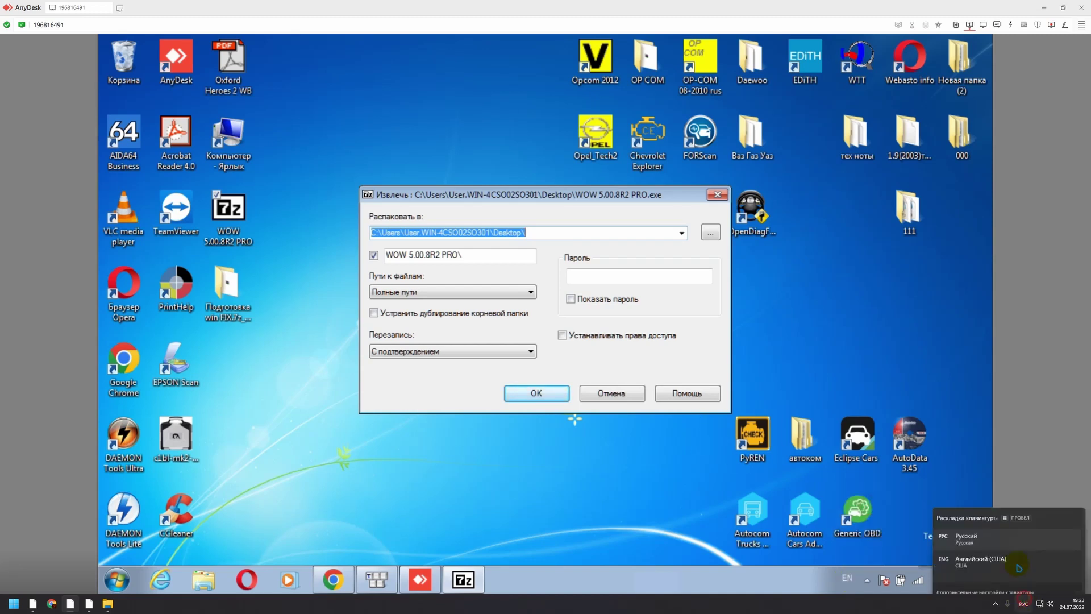
click(531, 393)
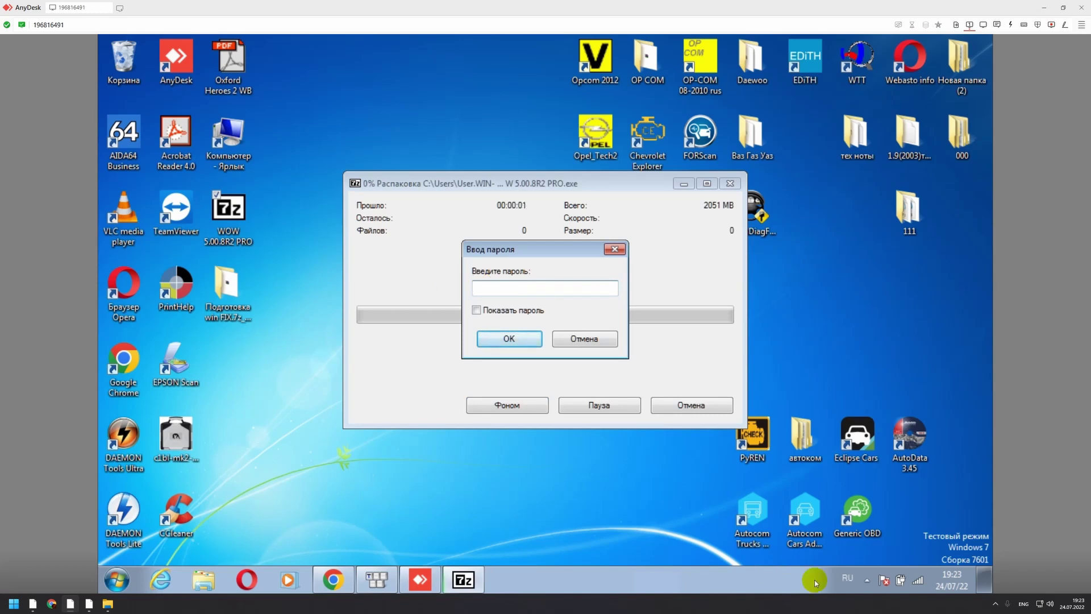
click(847, 578)
click(855, 500)
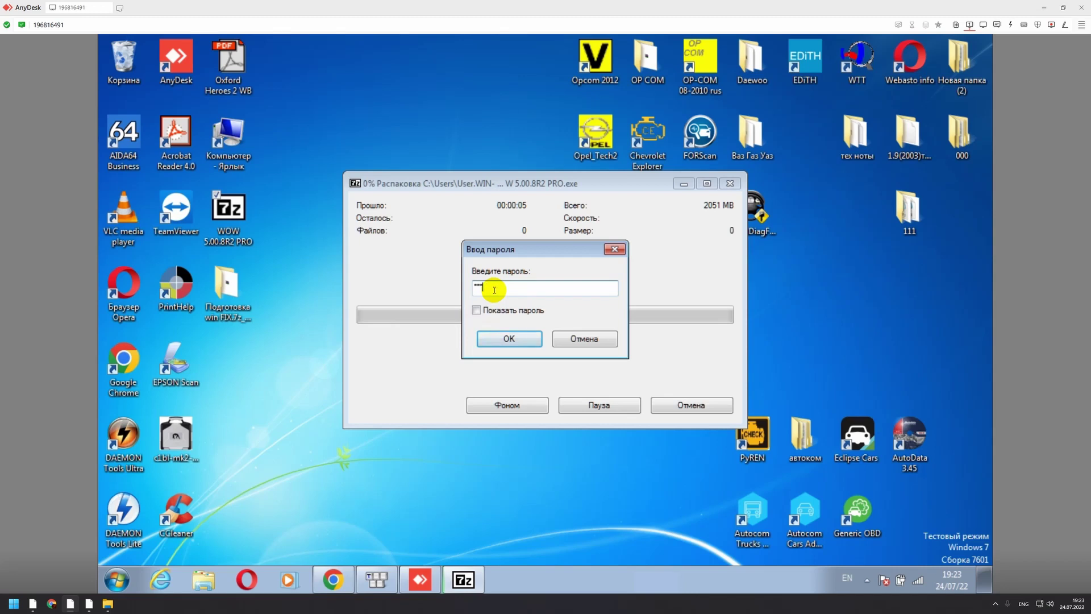
Submit the password, let 7-Zip unpack WOW 5.00.8R2 PRO, then open its extracted folder.
key(Return)
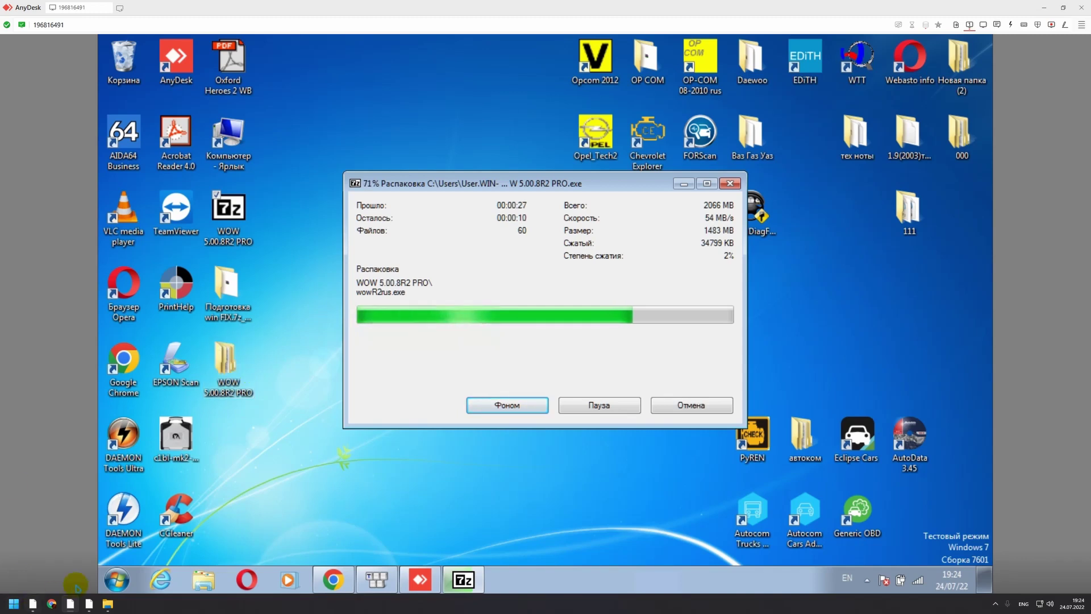
click(89, 603)
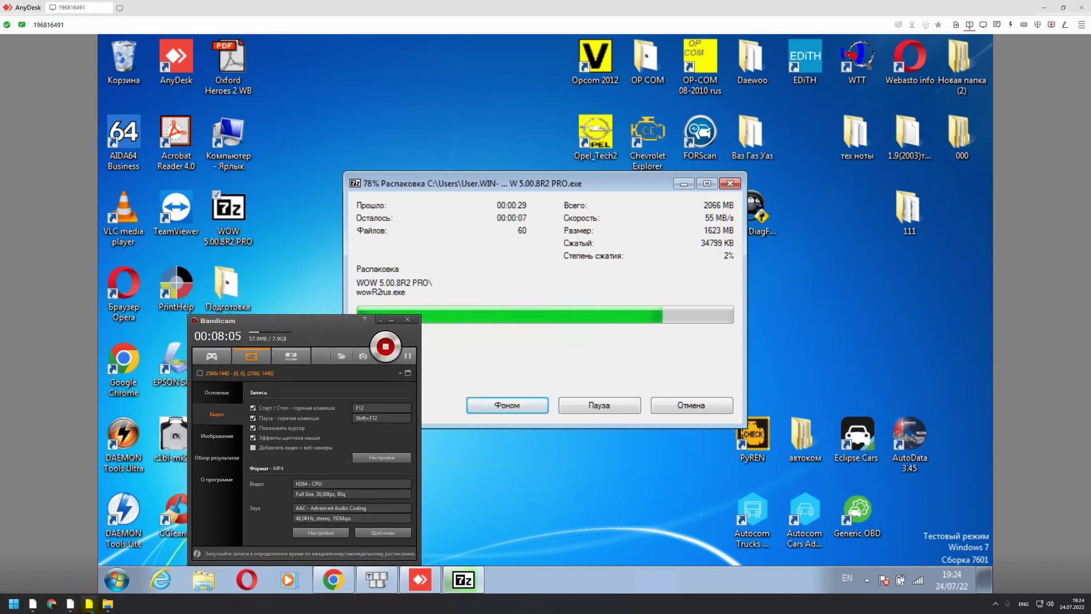
click(377, 484)
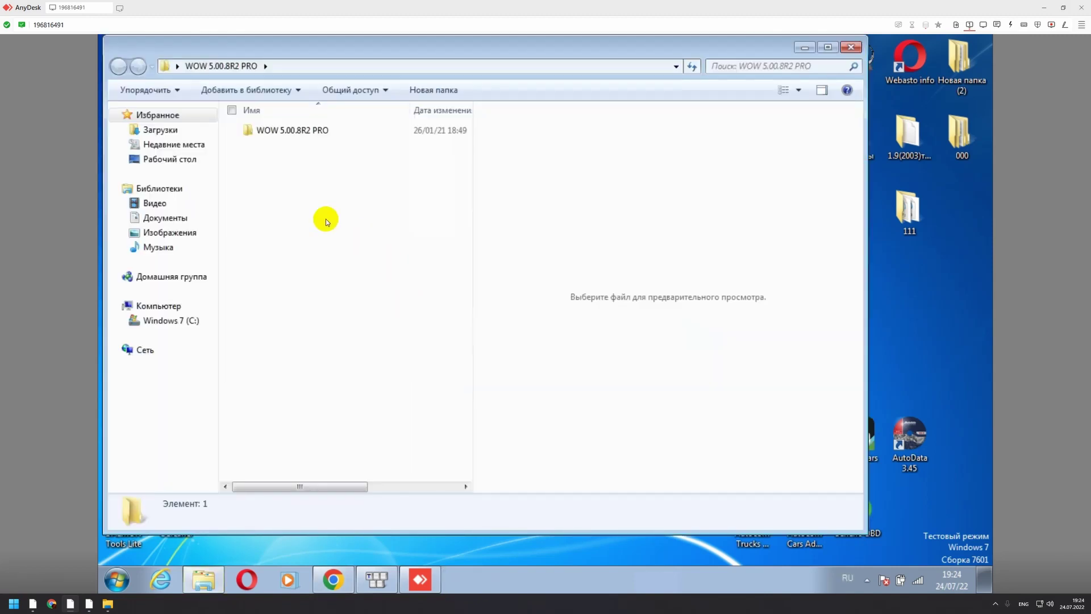
Open the WOW 5.00.8R2 PRO subfolder, reposition the window, and open Дополнительно.
double_click(275, 130)
drag(433, 64, 569, 123)
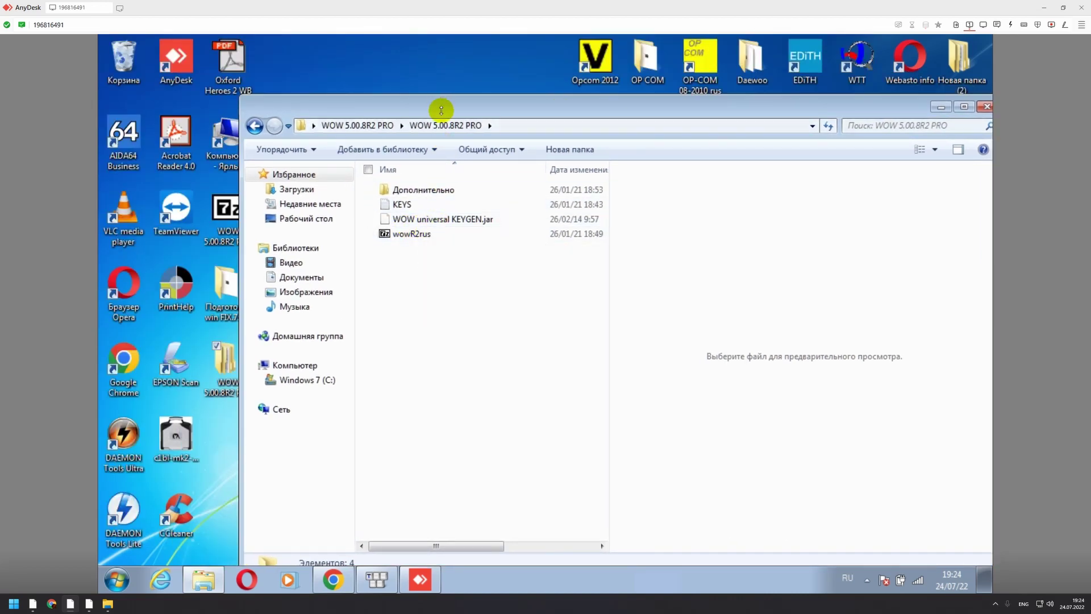
drag(436, 113, 435, 218)
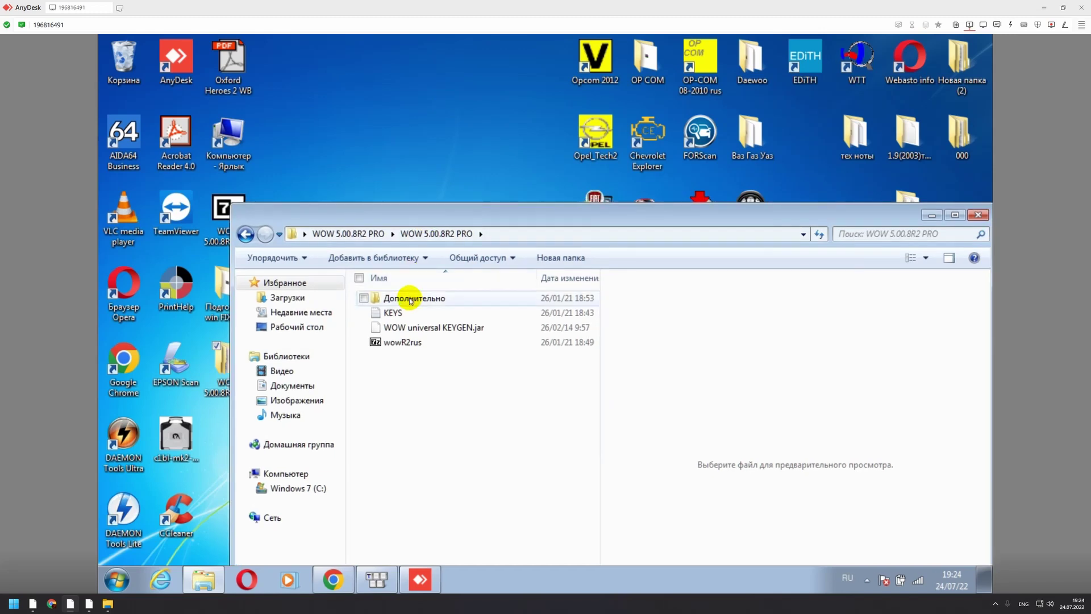
drag(514, 218, 362, 188)
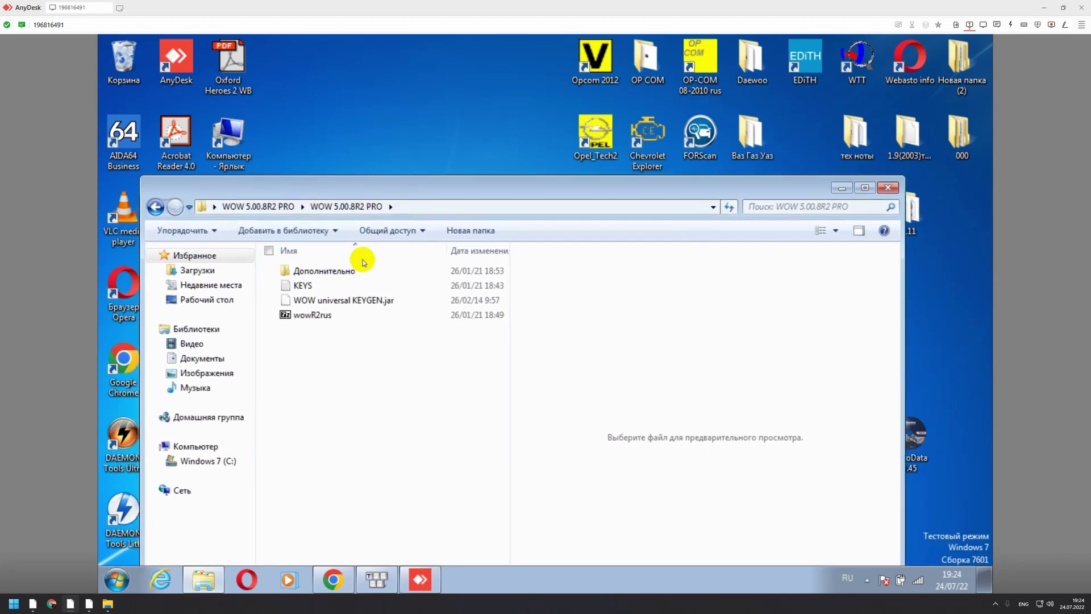
double_click(332, 272)
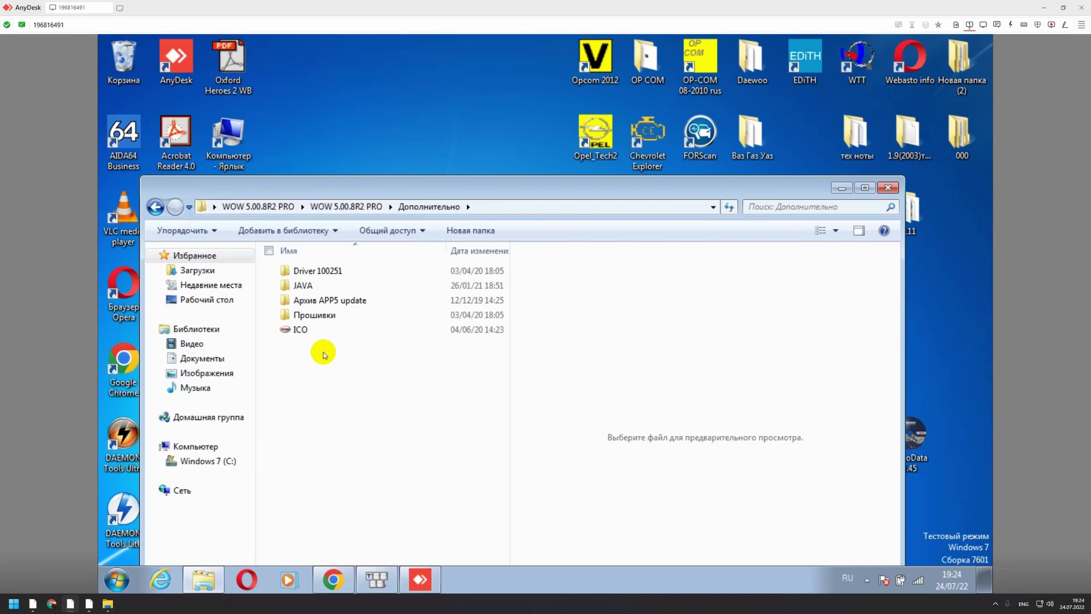
Start extracting the wowR2rus archive with 7-Zip into C:\.
key(BackSpace)
click(302, 317)
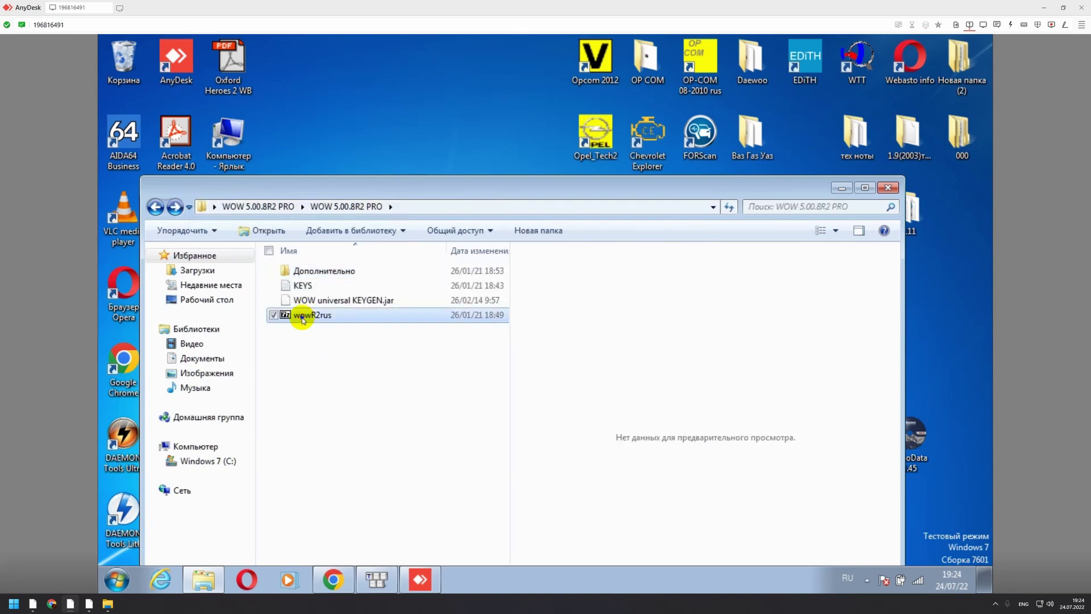
right_click(302, 317)
mouse_move(287, 255)
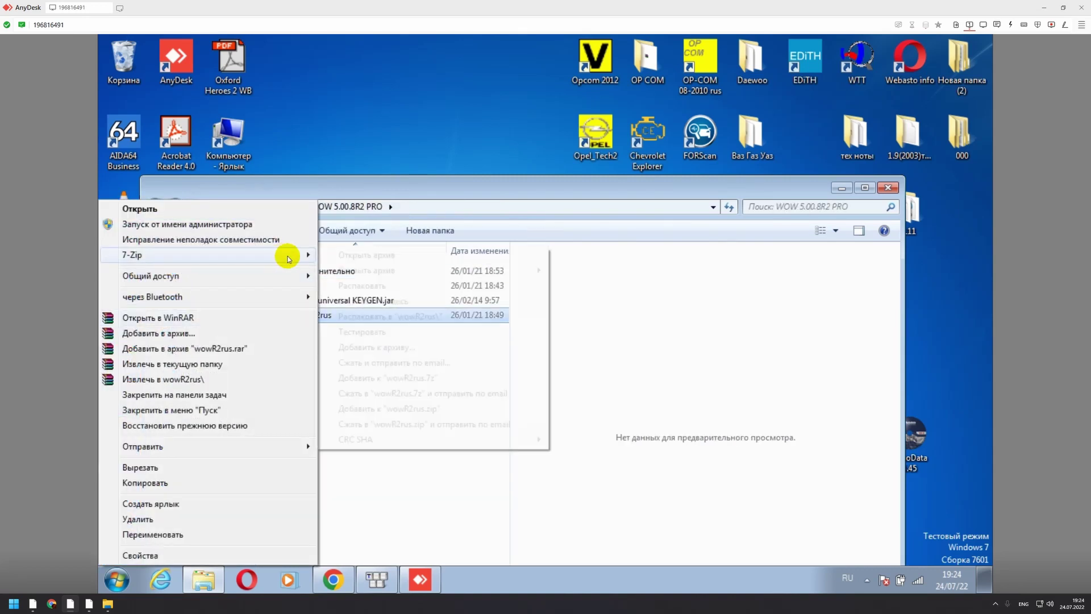
click(364, 286)
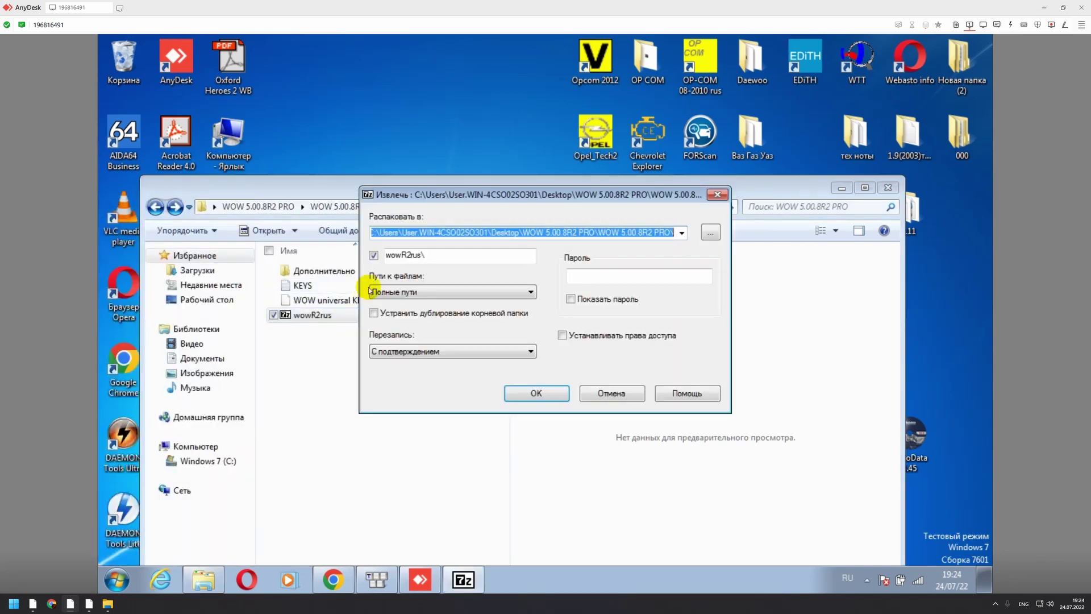
click(605, 232)
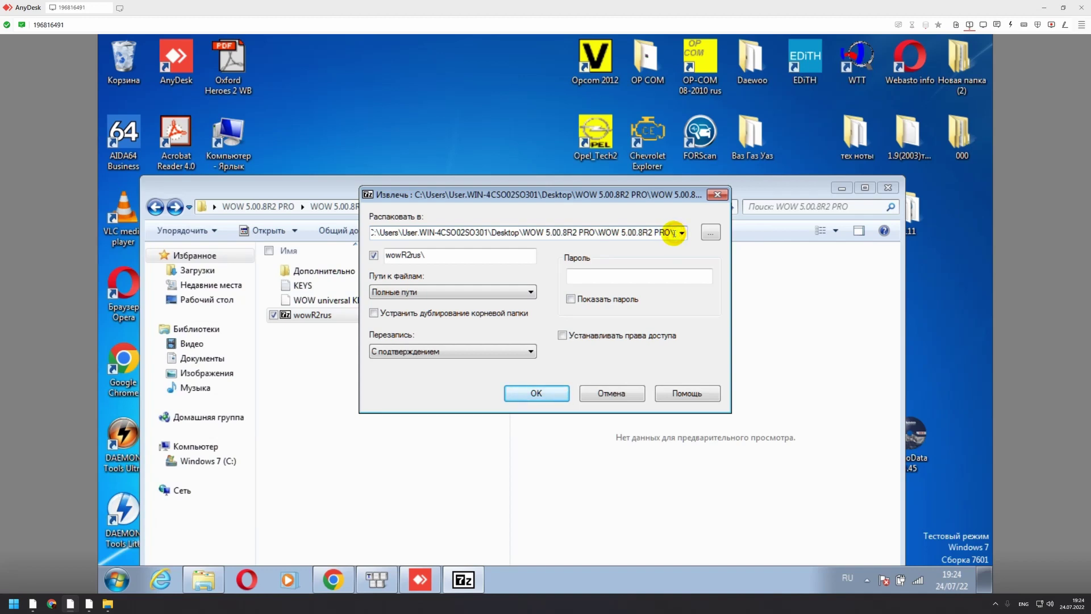
drag(674, 233, 400, 236)
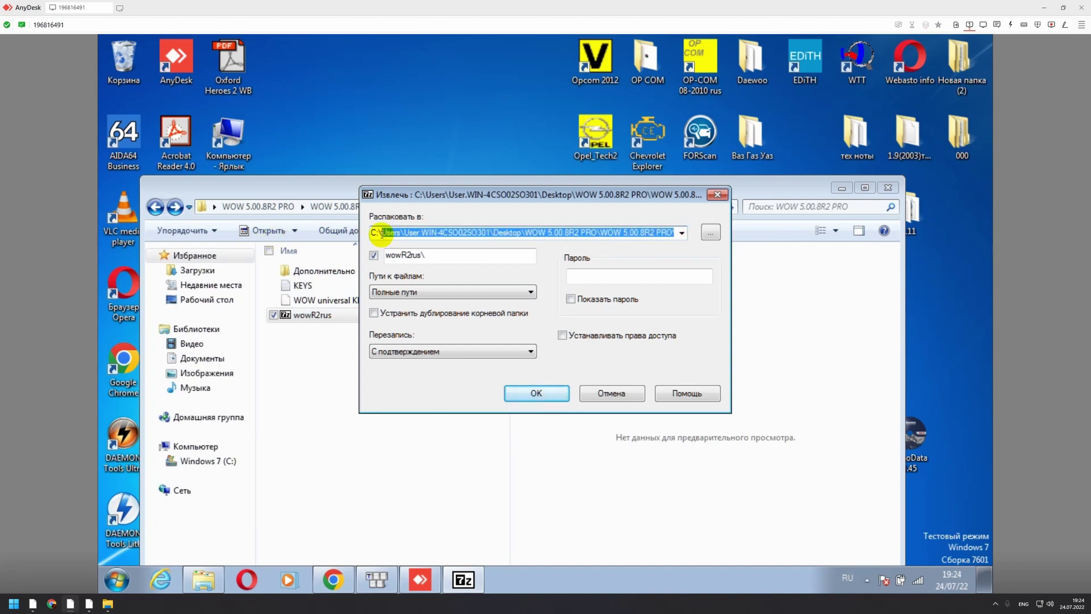
key(BackSpace)
click(545, 393)
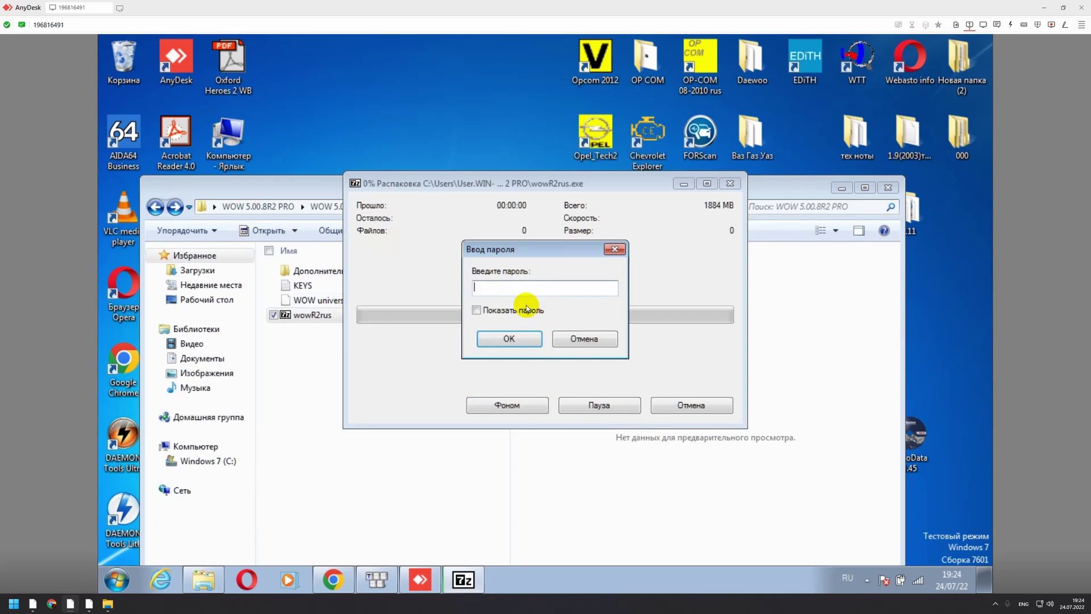
Switch input to English, submit the archive password, and minimize the folder window.
click(508, 289)
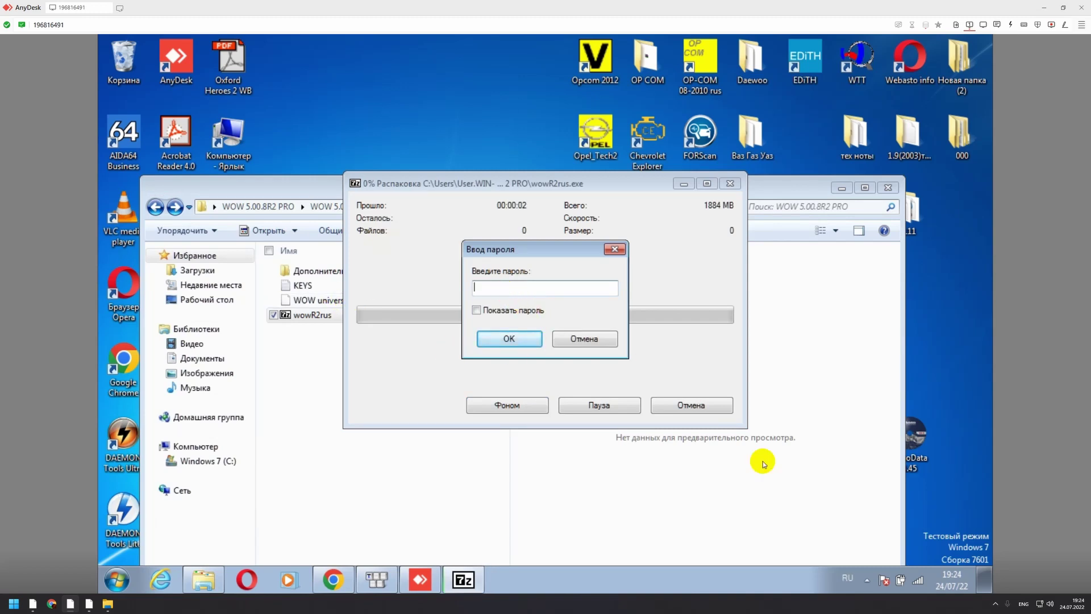
click(846, 583)
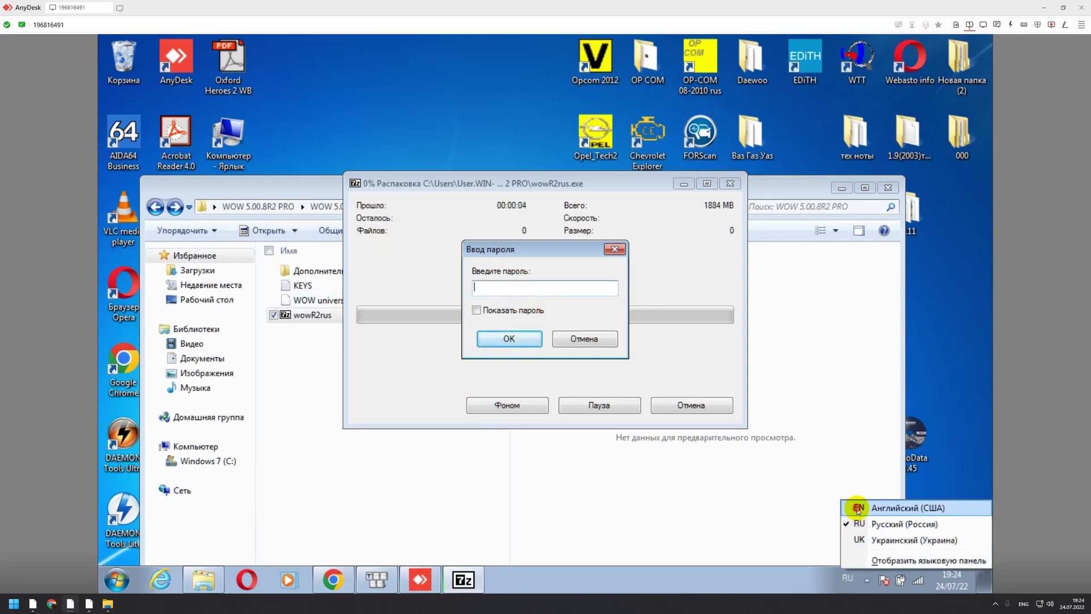
click(878, 507)
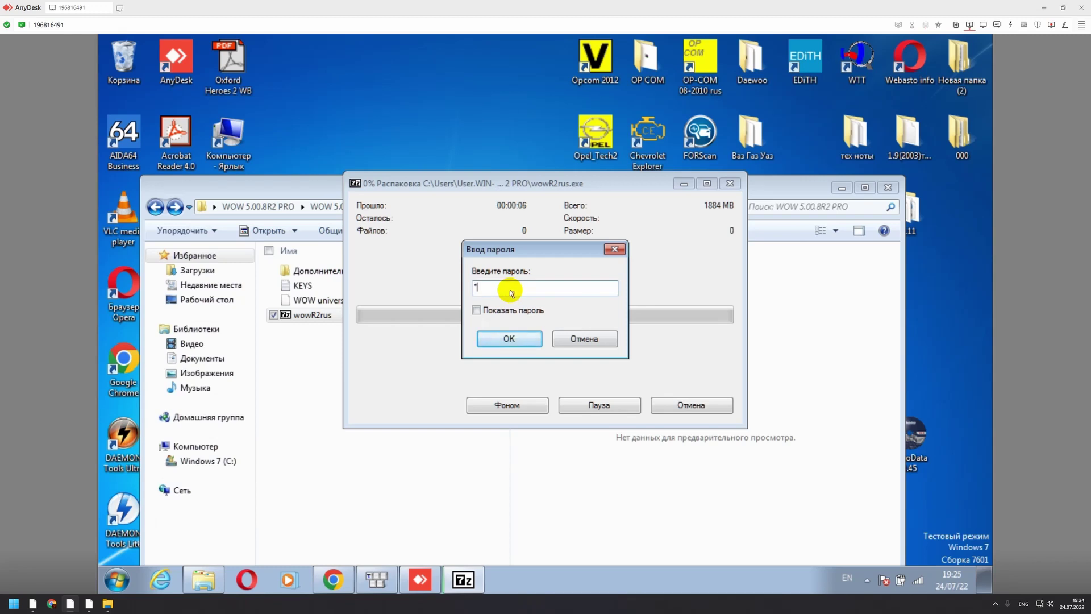
key(Return)
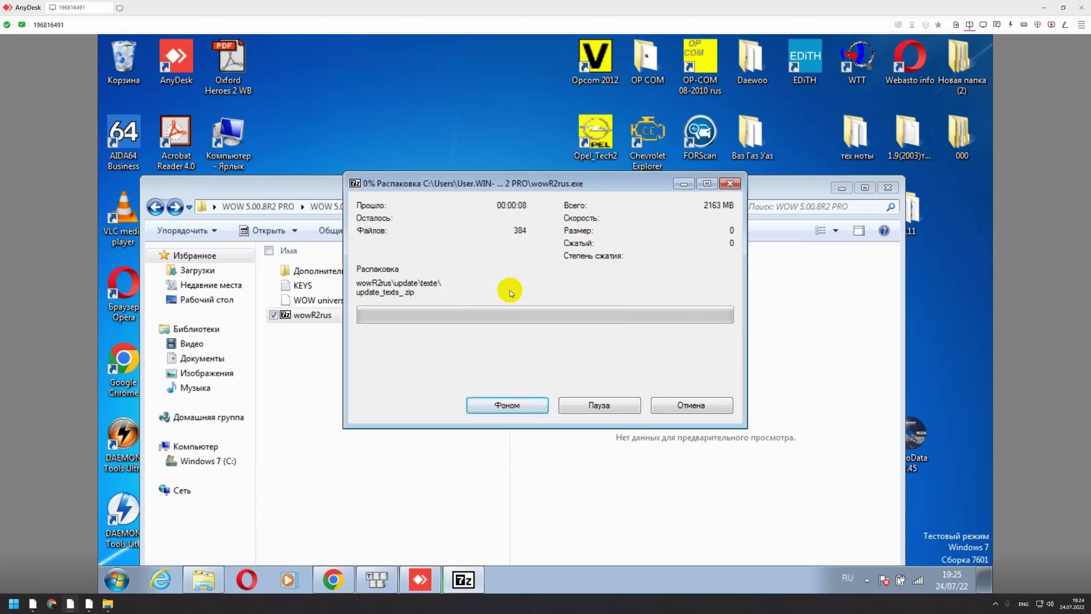
click(842, 189)
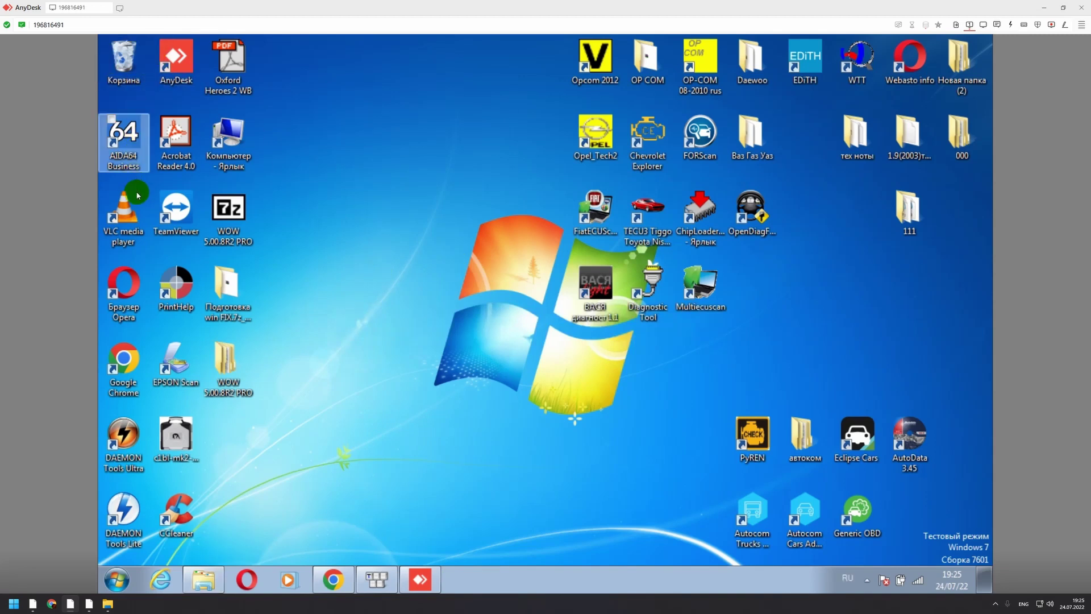
Move the nested wowR2rus folder up into C:\, merging it with C:\wowR2rus.
double_click(243, 160)
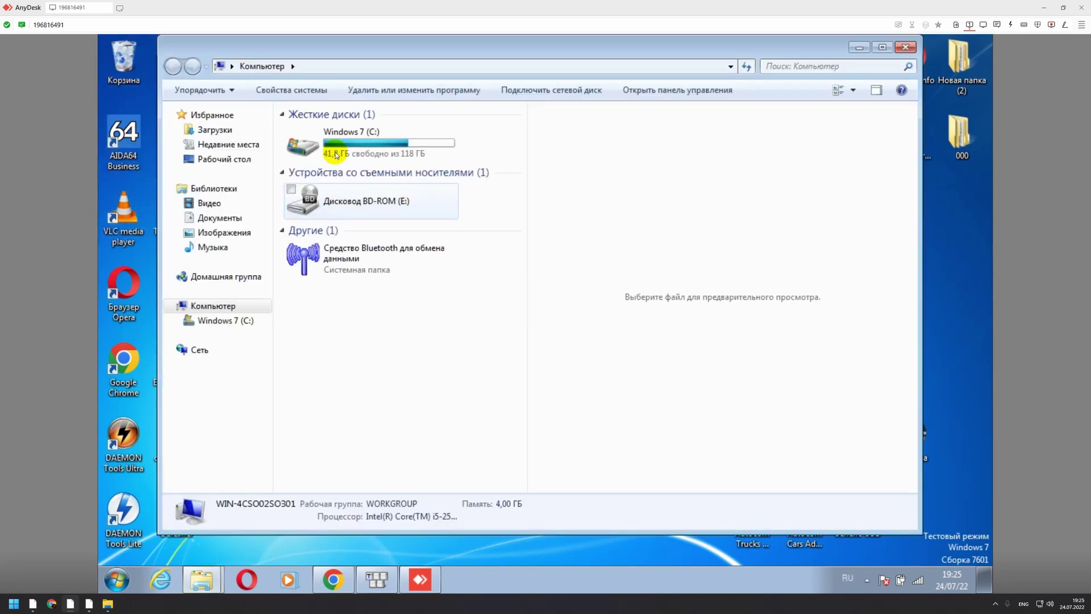
double_click(336, 153)
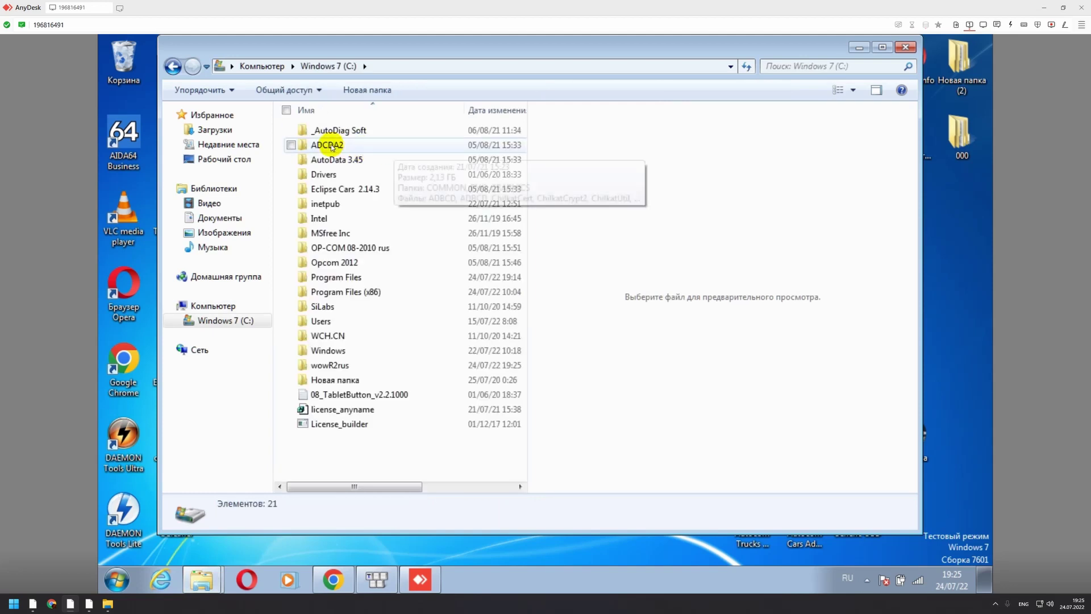
click(334, 367)
double_click(334, 367)
click(327, 130)
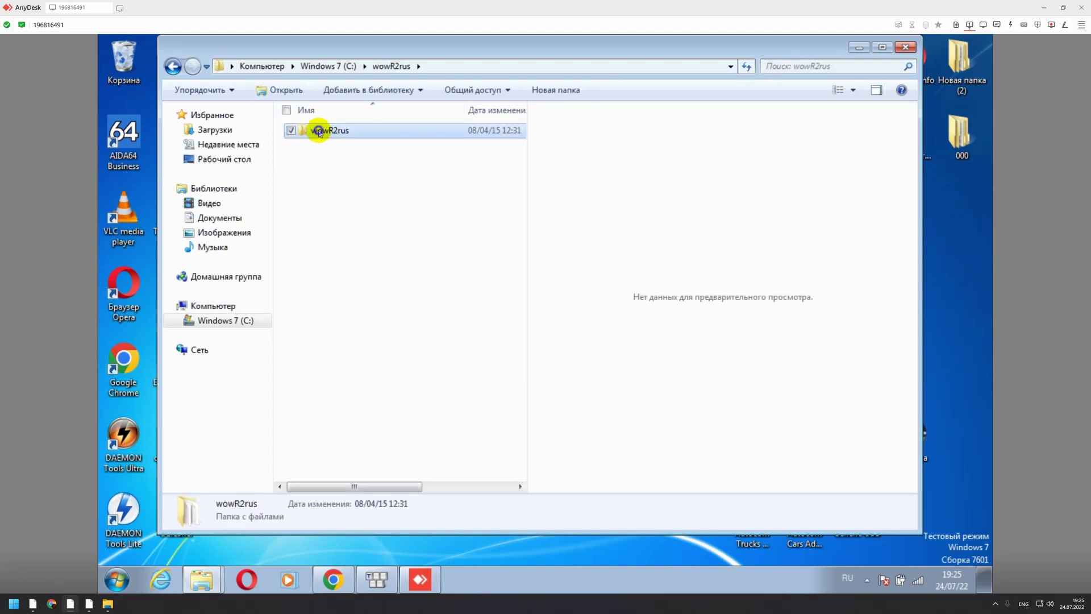
right_click(319, 132)
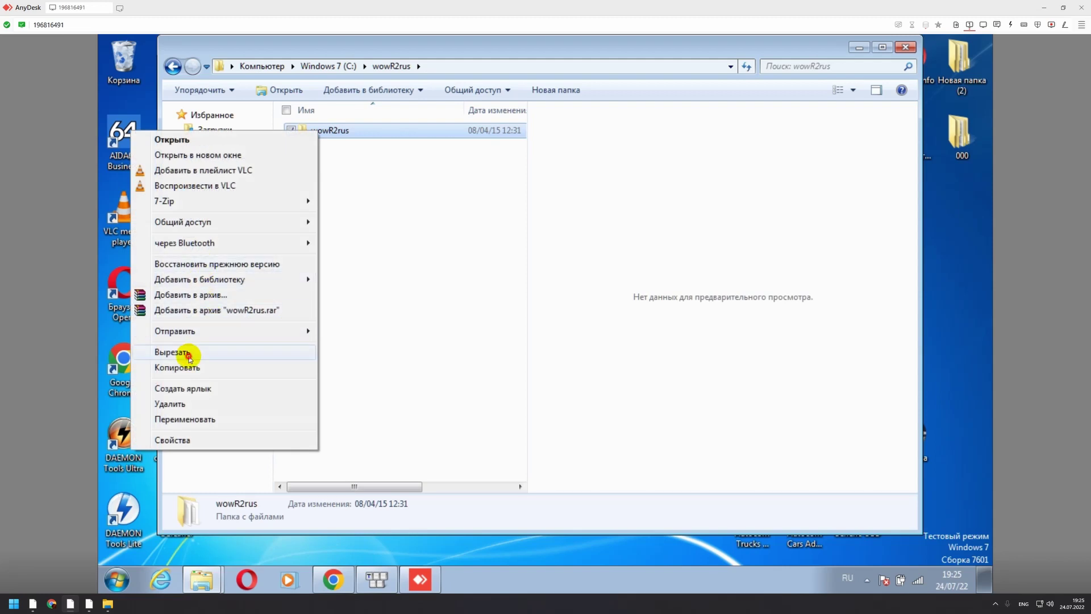
click(189, 353)
key(BackSpace)
right_click(405, 452)
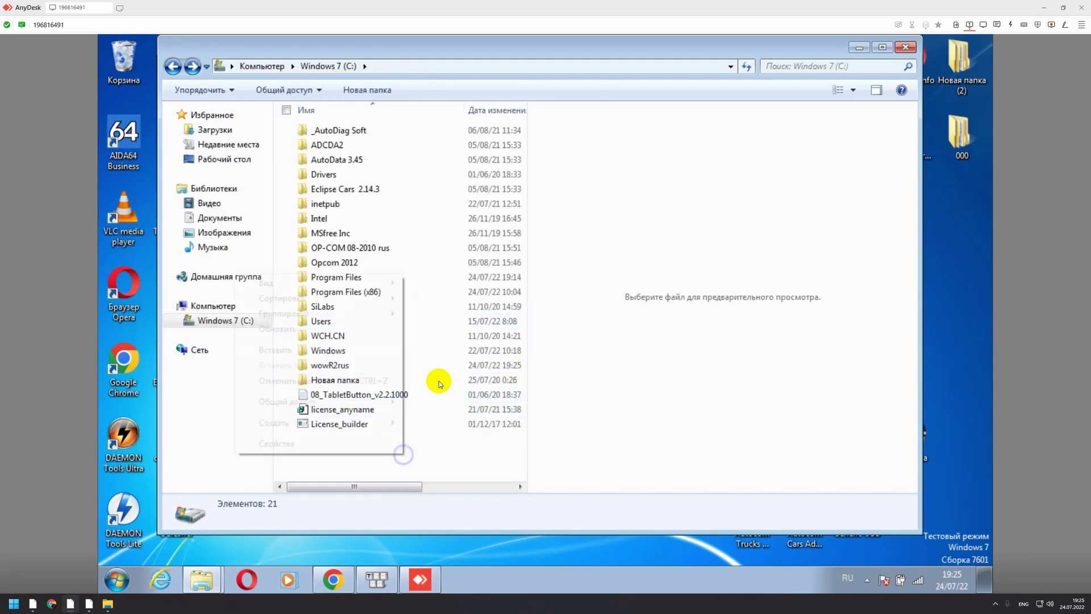
click(270, 350)
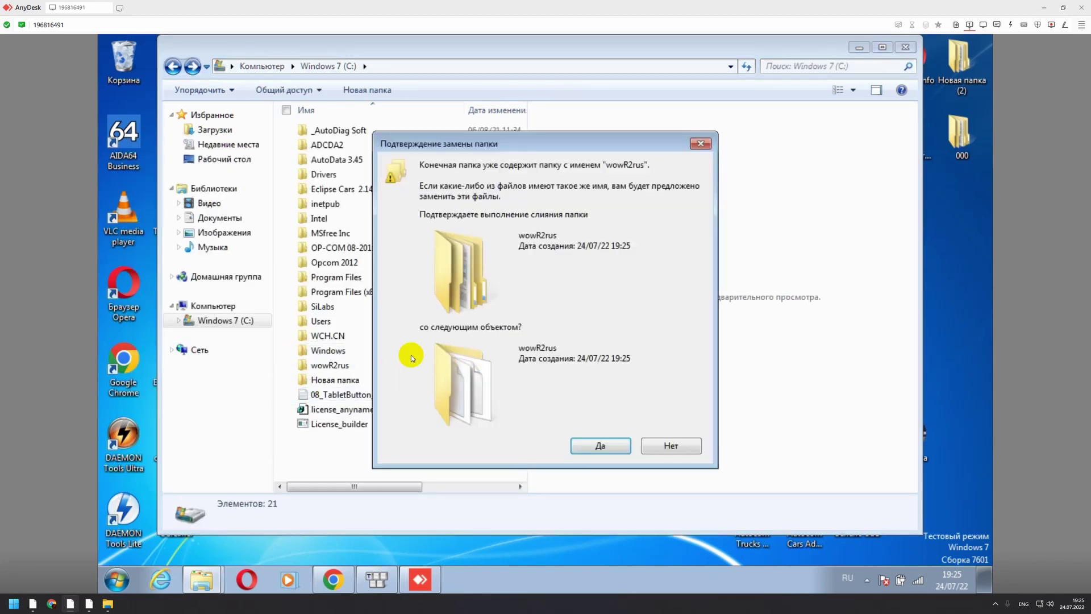
key(Return)
Send start_wow from C:\wowR2rus to the desktop as a shortcut and close the window.
click(302, 365)
double_click(301, 364)
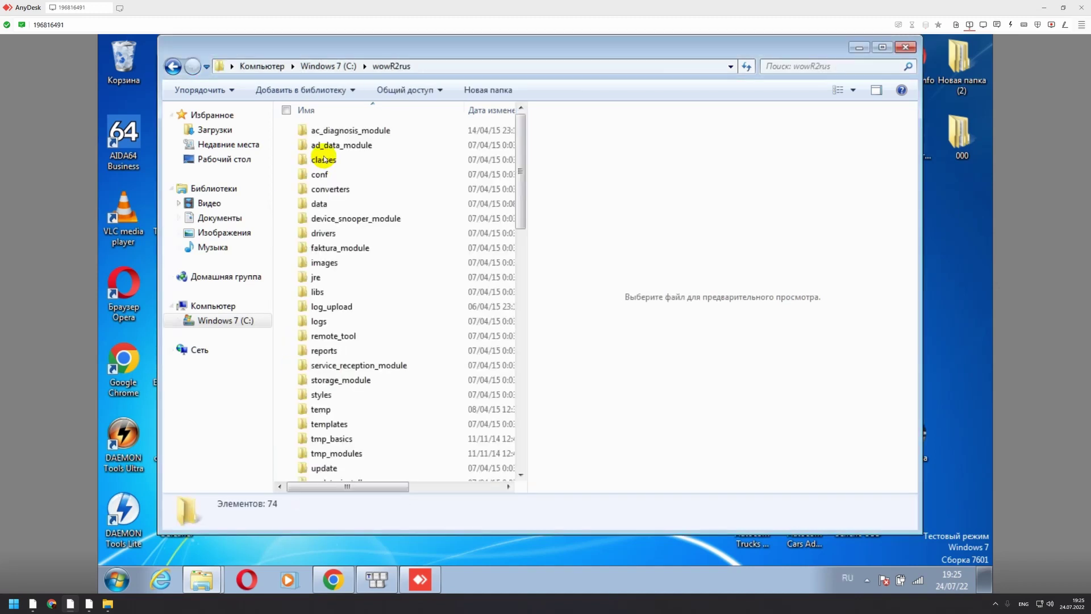
scroll(318, 347, down, 16)
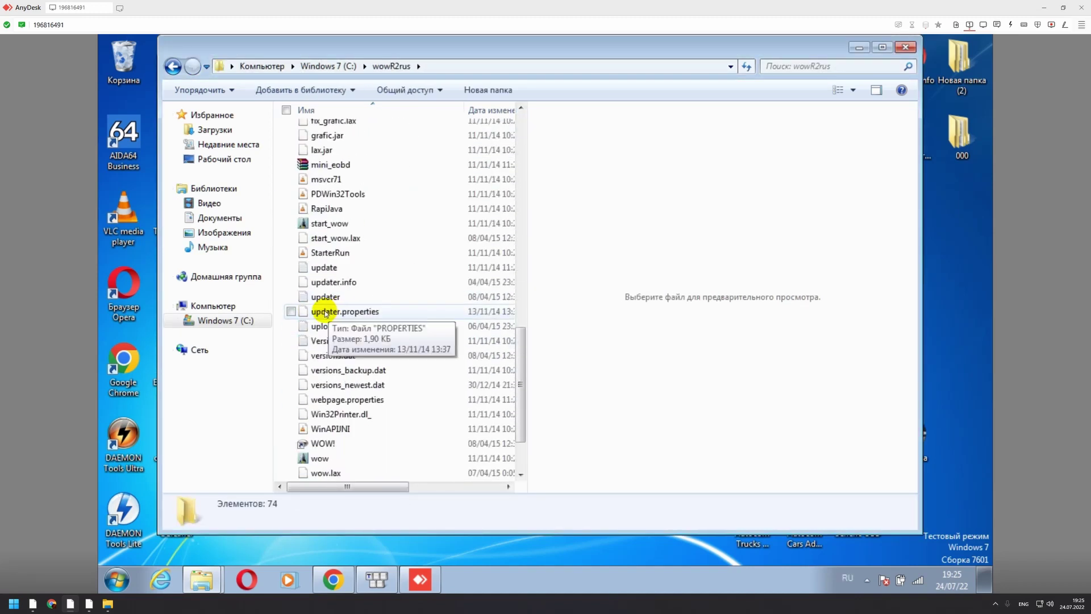
right_click(318, 223)
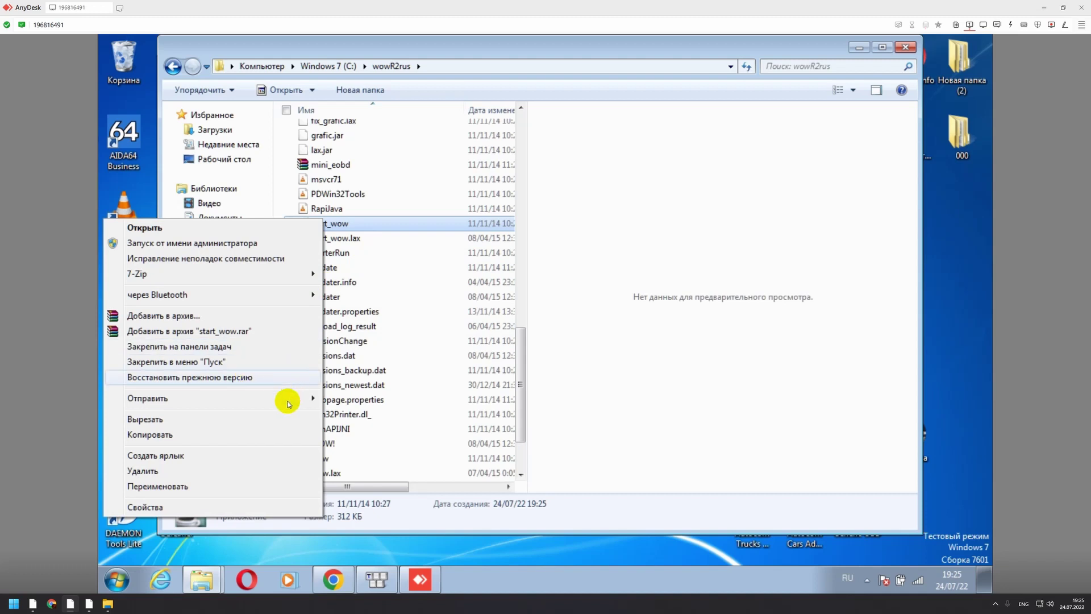
mouse_move(289, 403)
click(350, 472)
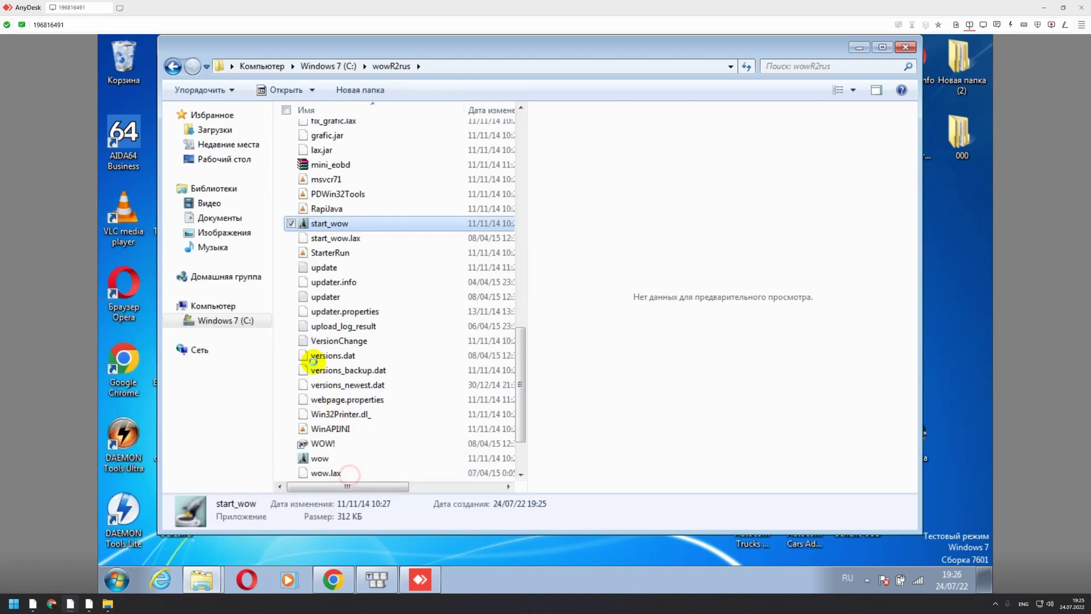
click(904, 49)
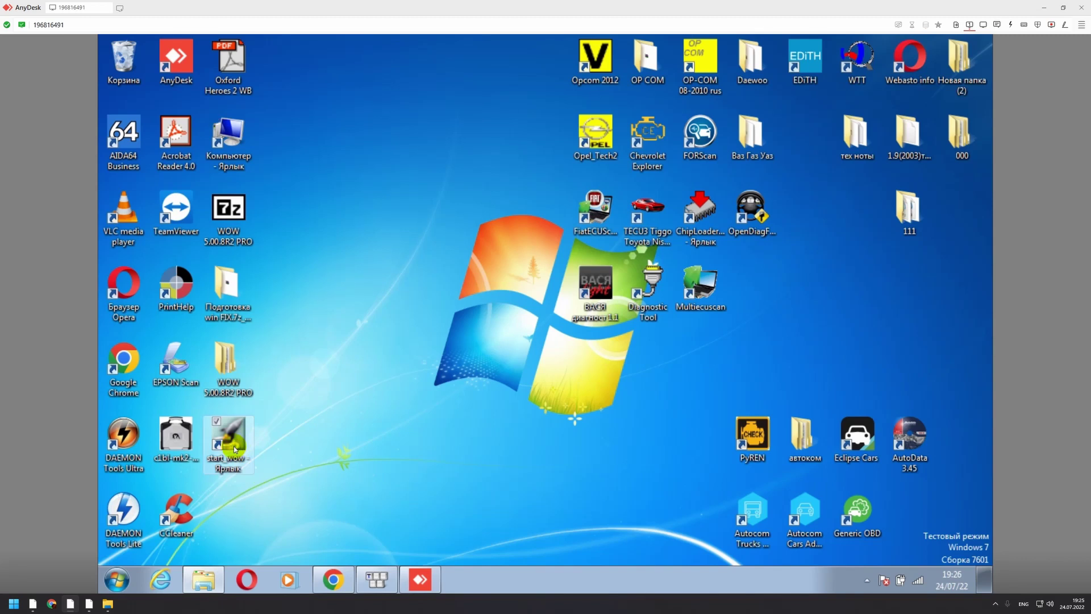
Rename the start_wow shortcut to 'WOW 5.00.8R2 PRO', copying the archive's name.
click(324, 404)
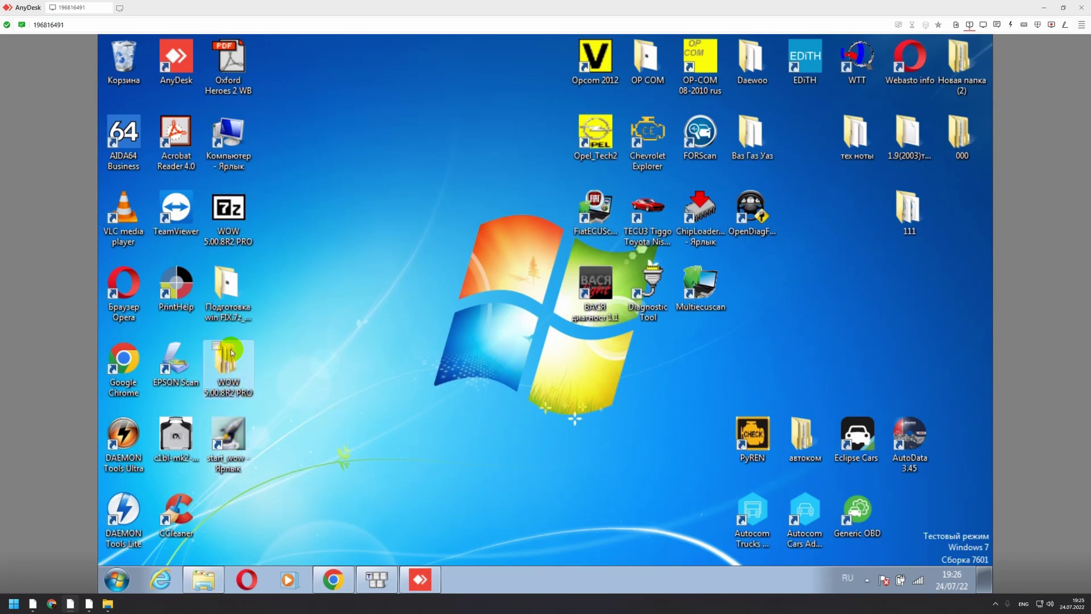
click(225, 446)
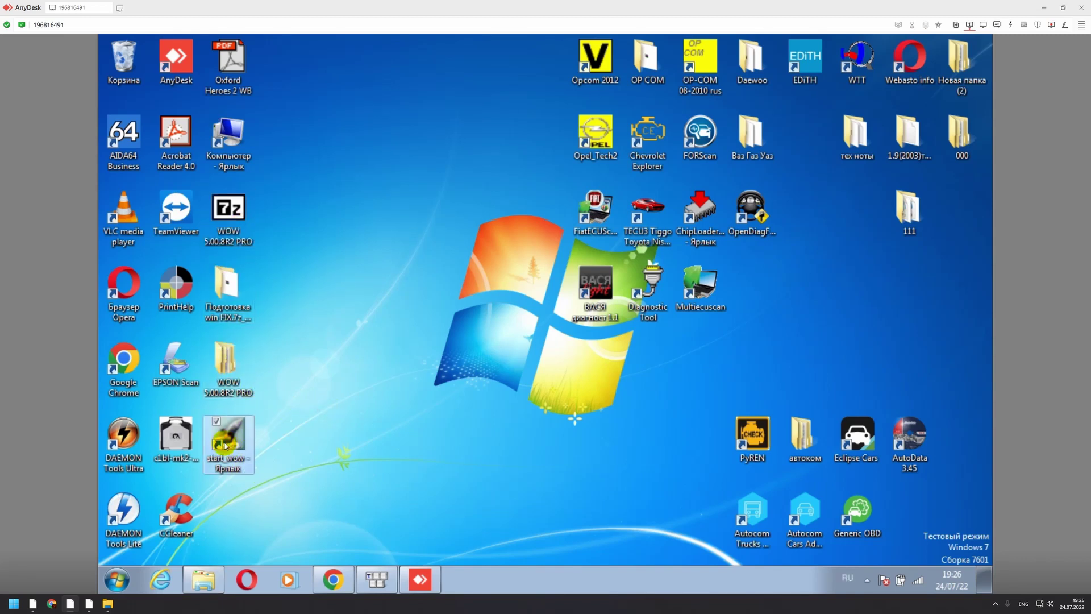
click(240, 242)
key(F2)
key(shift+F10)
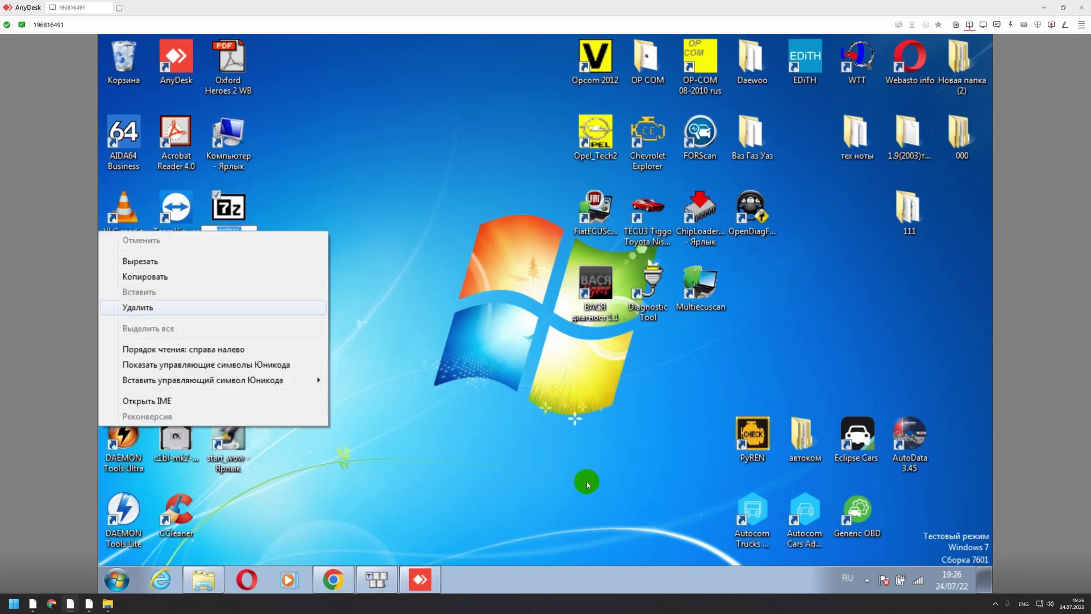
click(1023, 603)
click(976, 528)
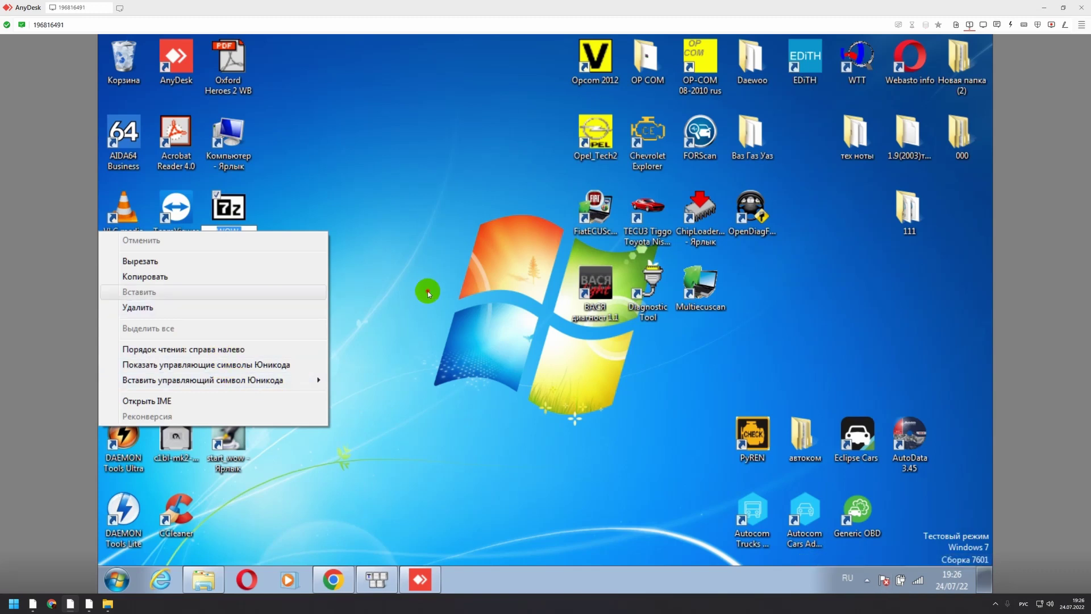
click(242, 214)
key(F2)
key(ctrl+c)
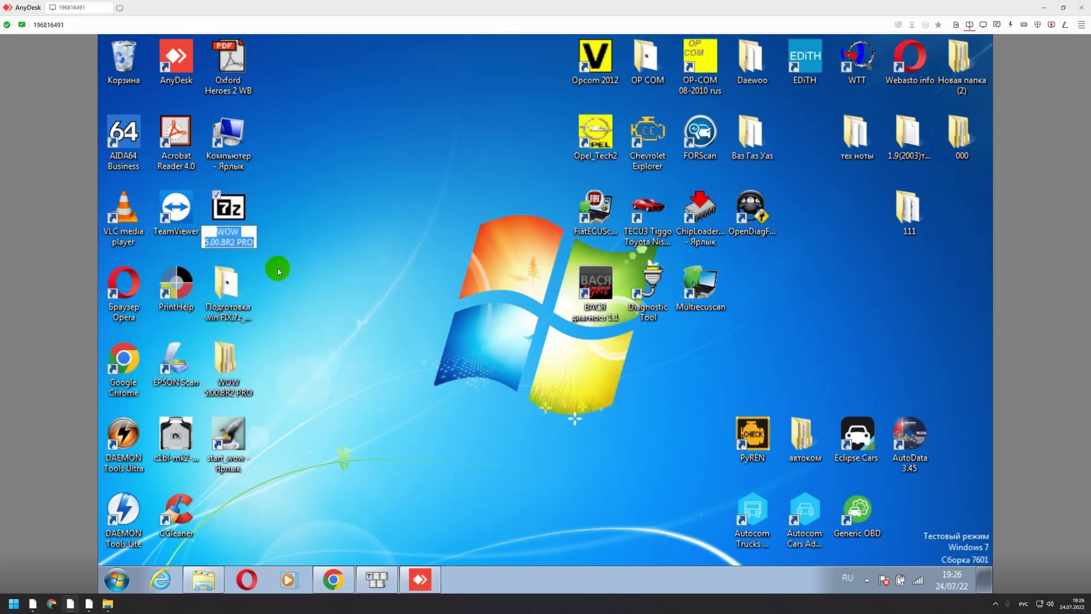
click(215, 451)
key(F2)
key(ctrl+v)
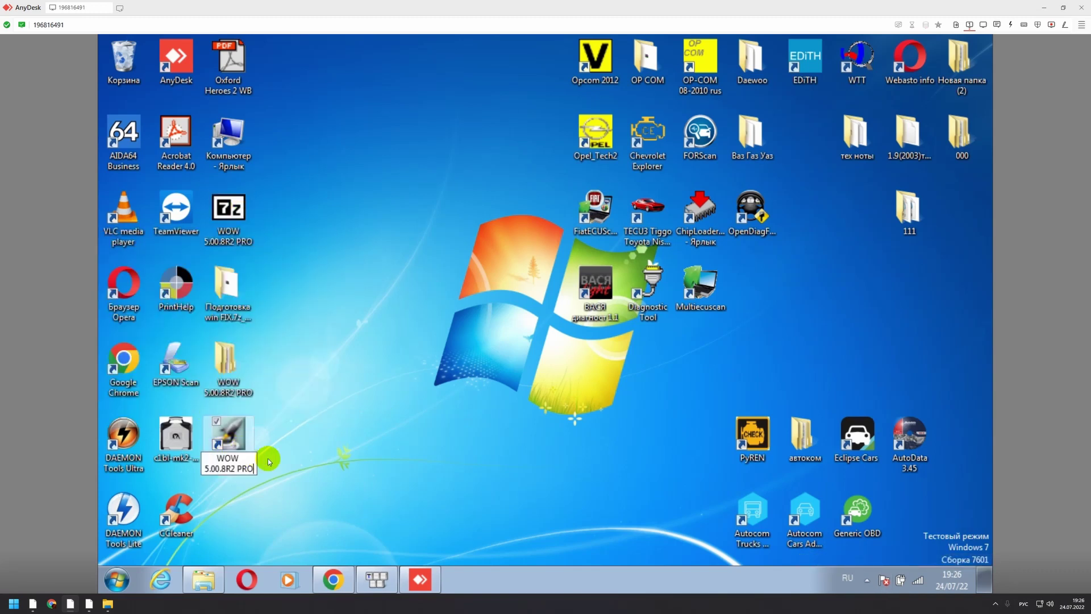
key(Return)
Change the shortcut's icon to C:\wowR2rus\app.ico.
right_click(218, 445)
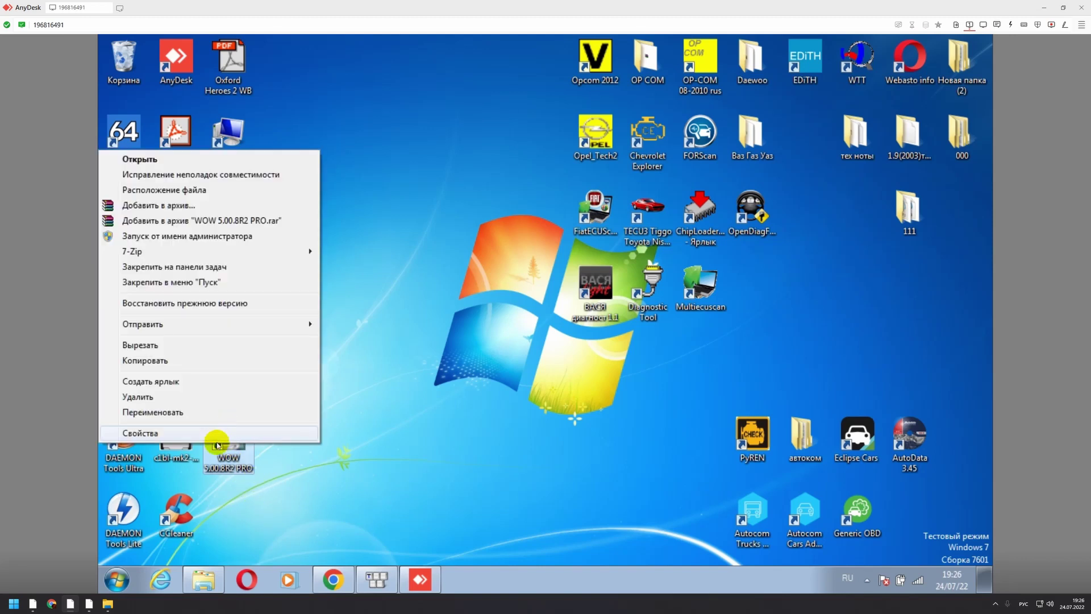
click(292, 426)
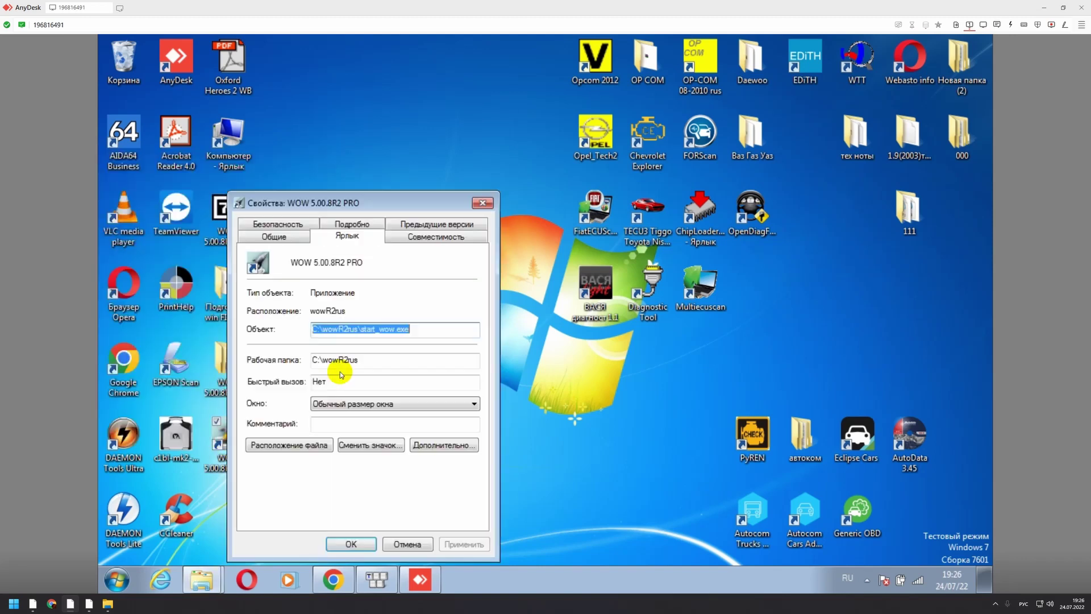
click(393, 442)
click(483, 305)
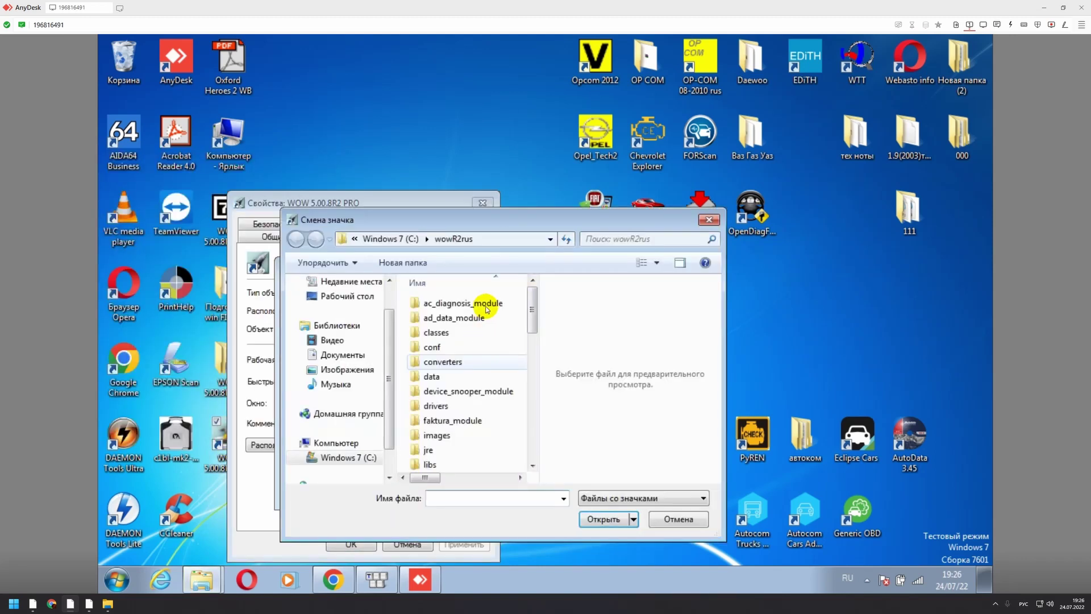
drag(527, 312, 532, 434)
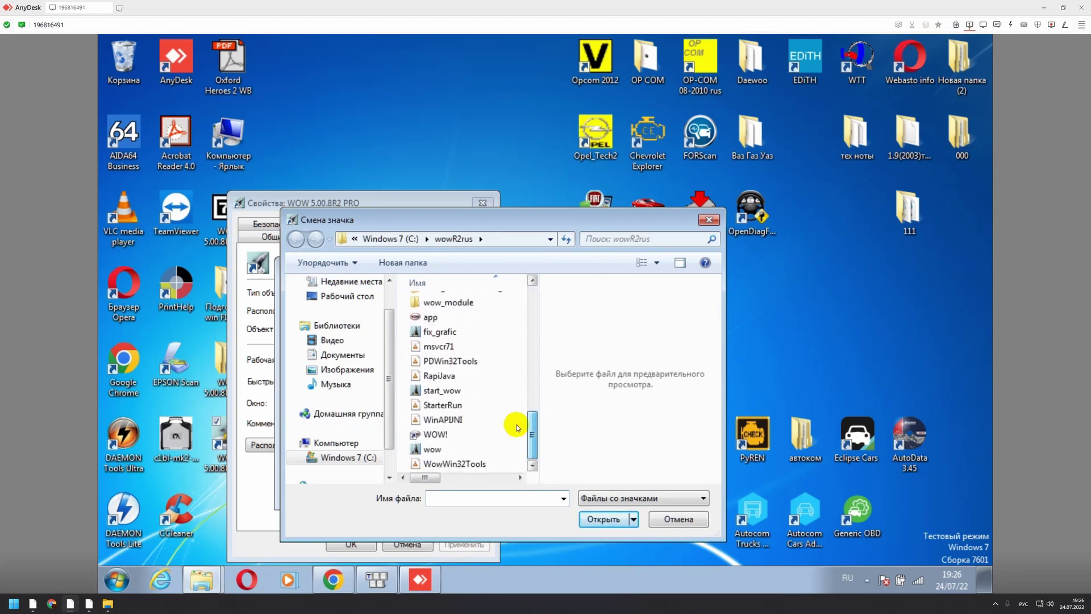
click(430, 317)
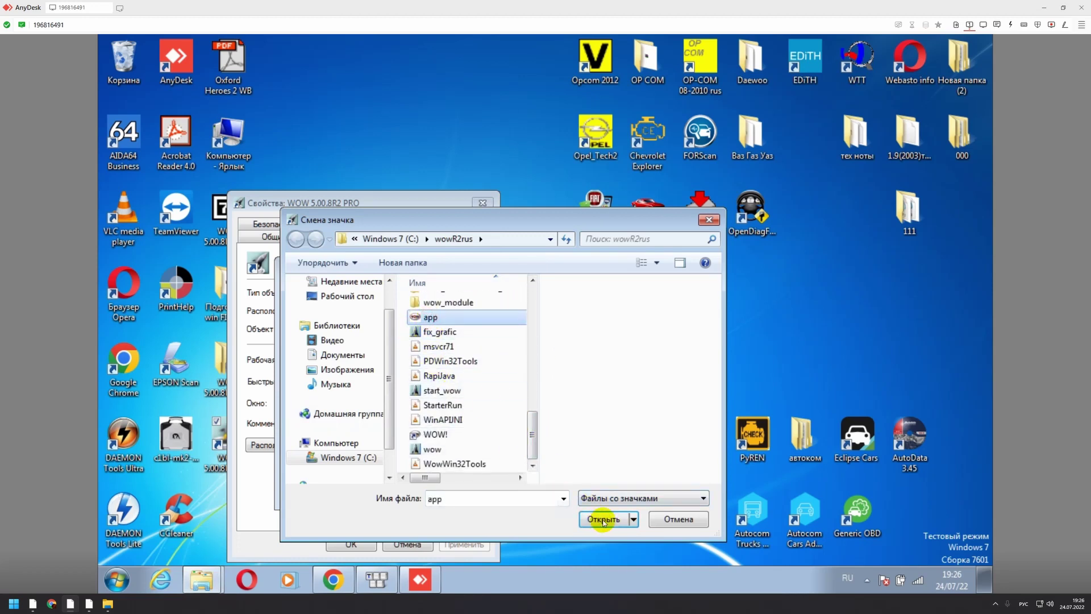
click(604, 519)
click(417, 489)
click(464, 542)
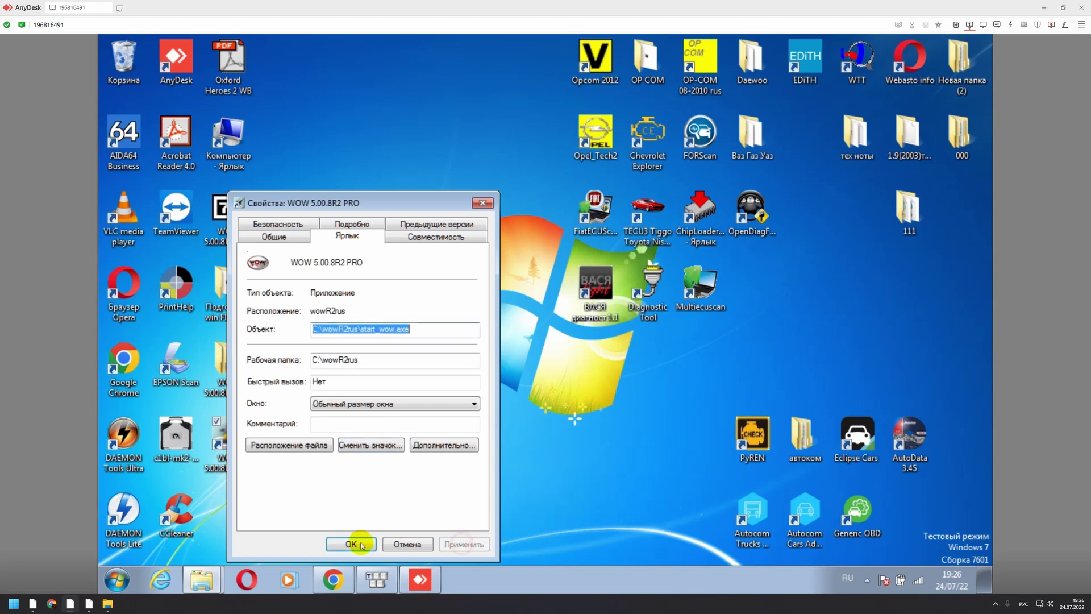
Set the shortcut to run as administrator and close its properties.
click(442, 445)
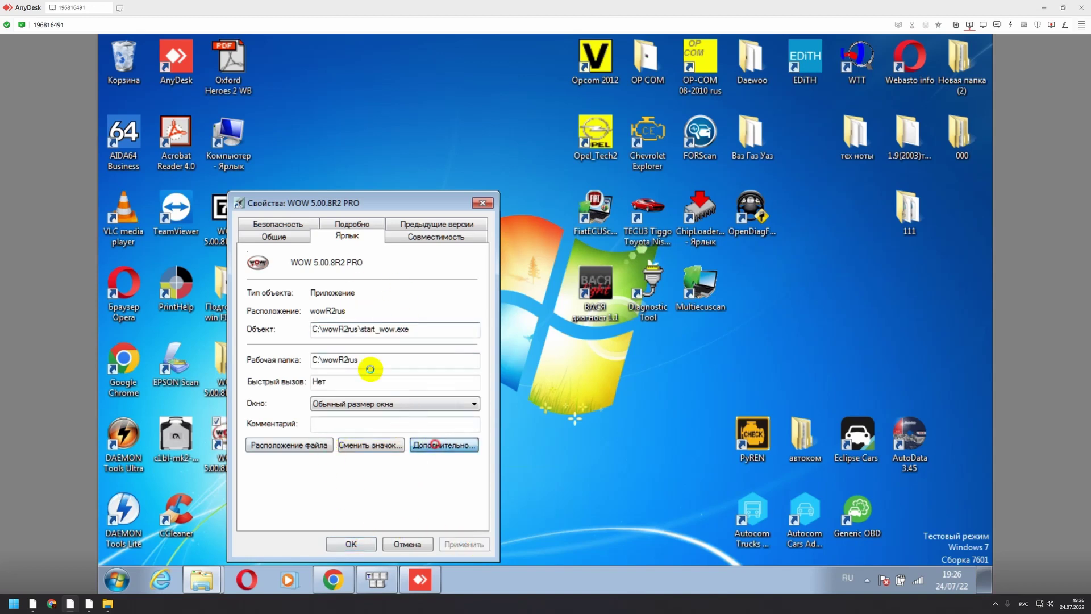
click(292, 296)
click(423, 411)
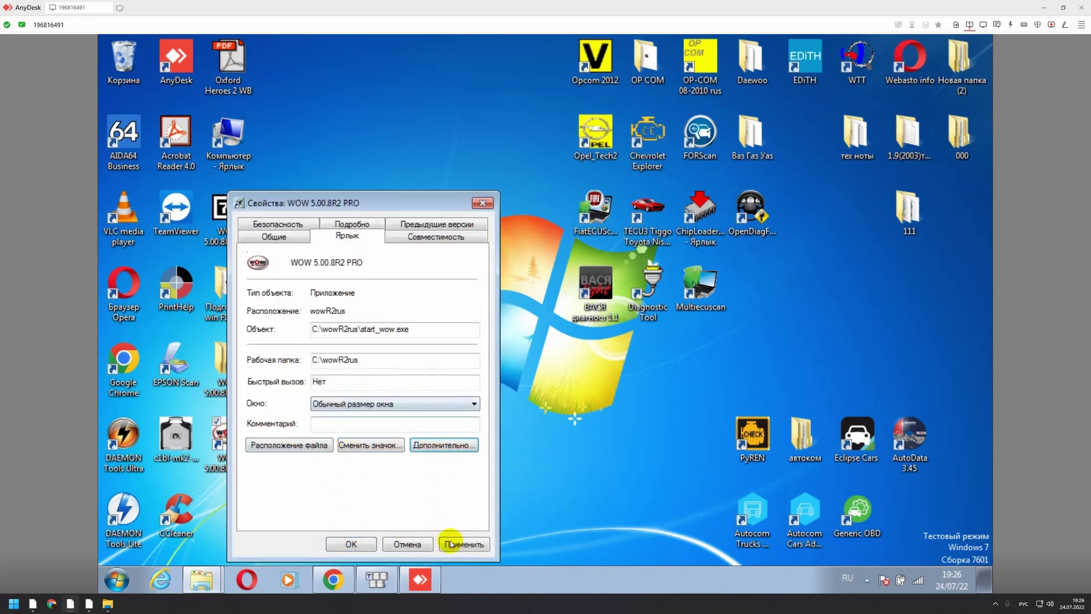
click(463, 544)
click(351, 544)
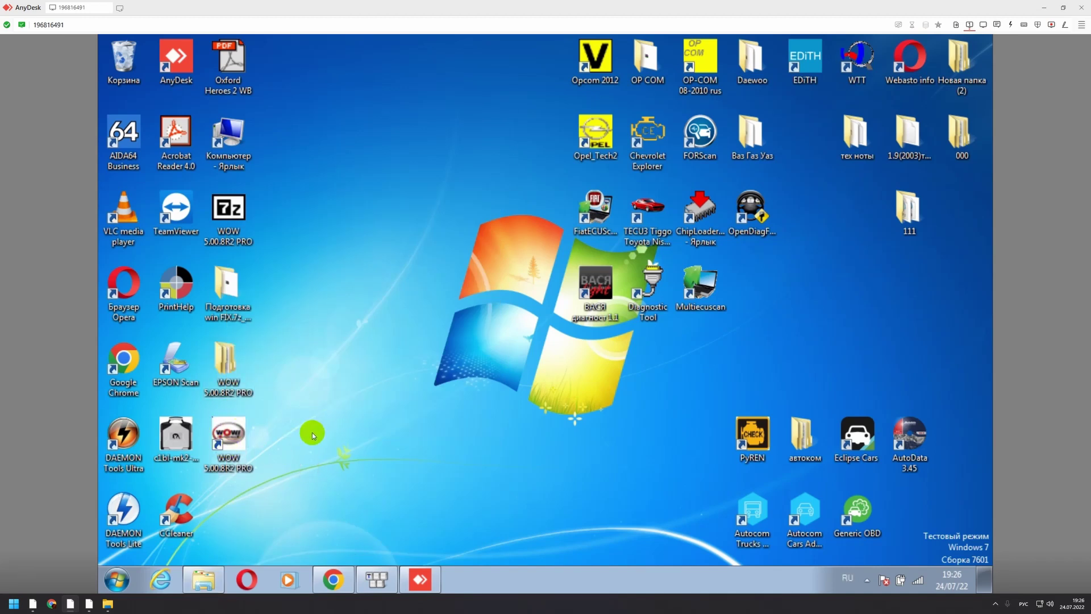
Launch WOW and enter the customer number, company, contact person, address and postal code.
double_click(230, 436)
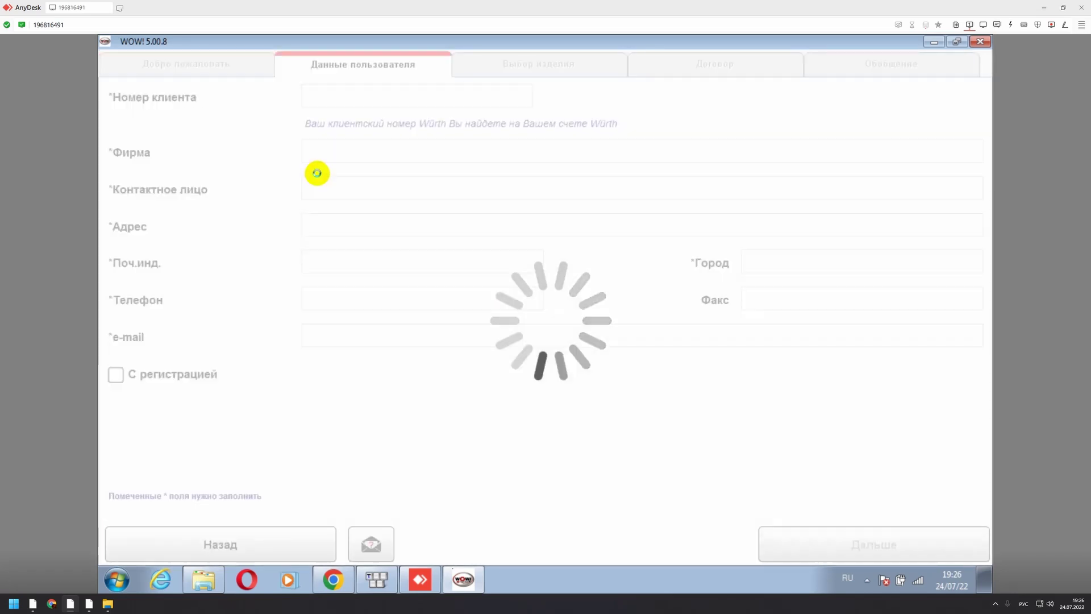
click(354, 93)
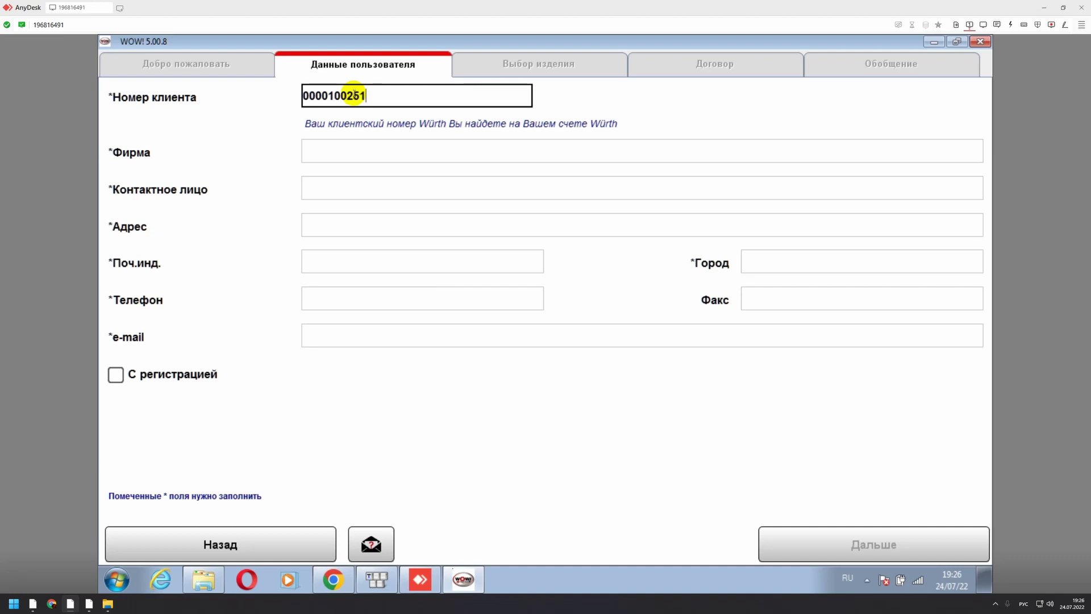
key(Tab)
key(Tab)
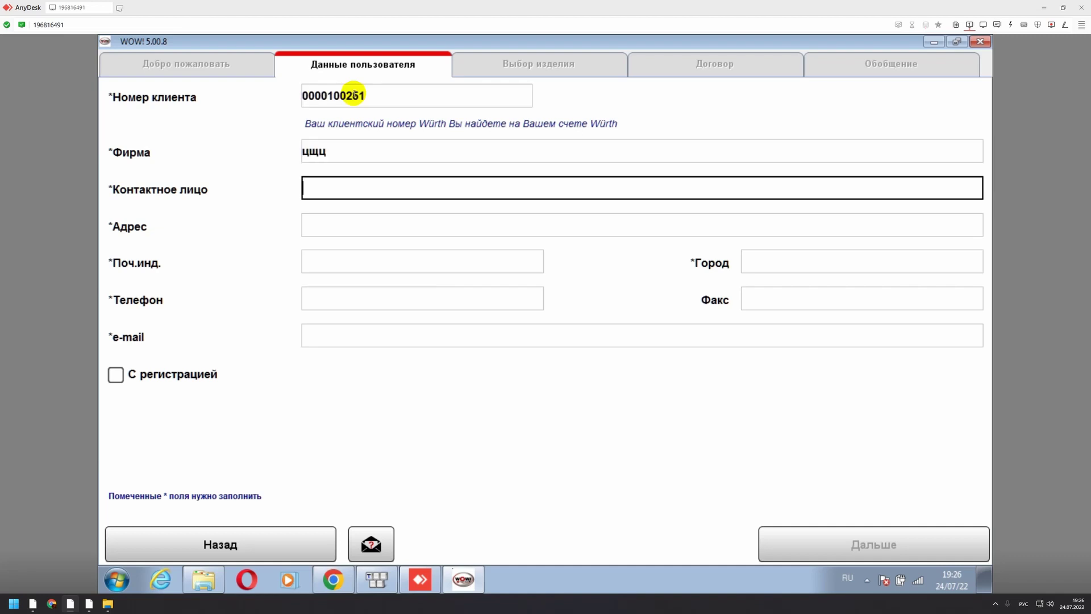
click(328, 154)
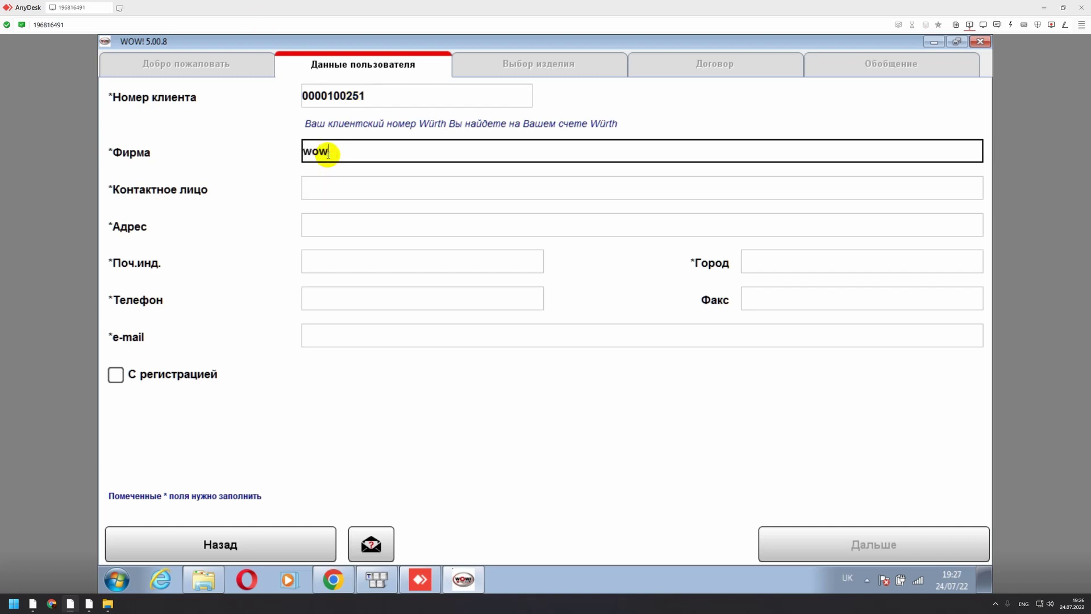
key(Tab)
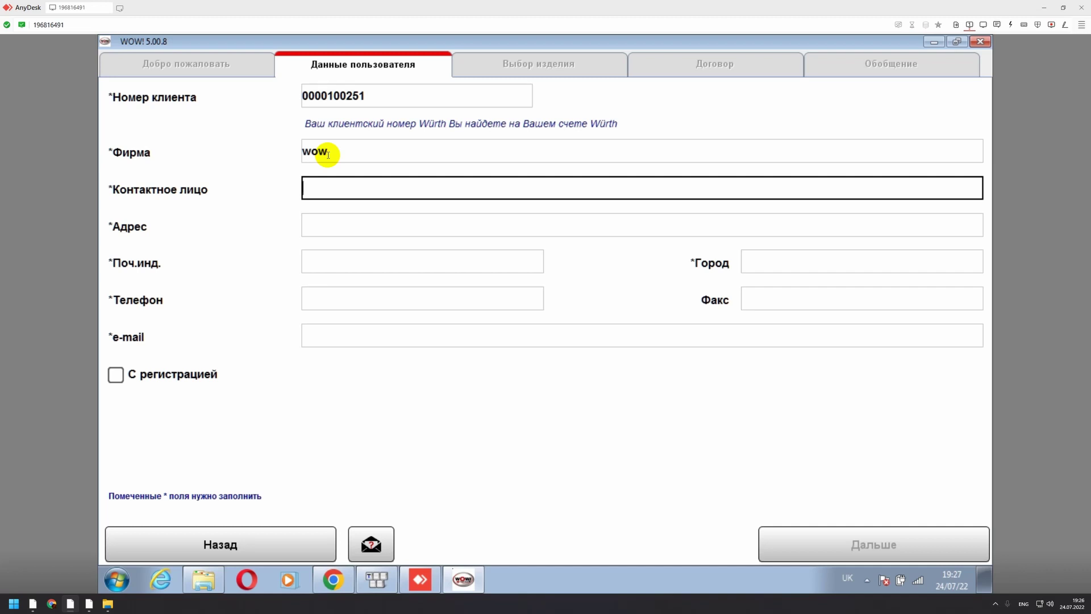
key(Tab)
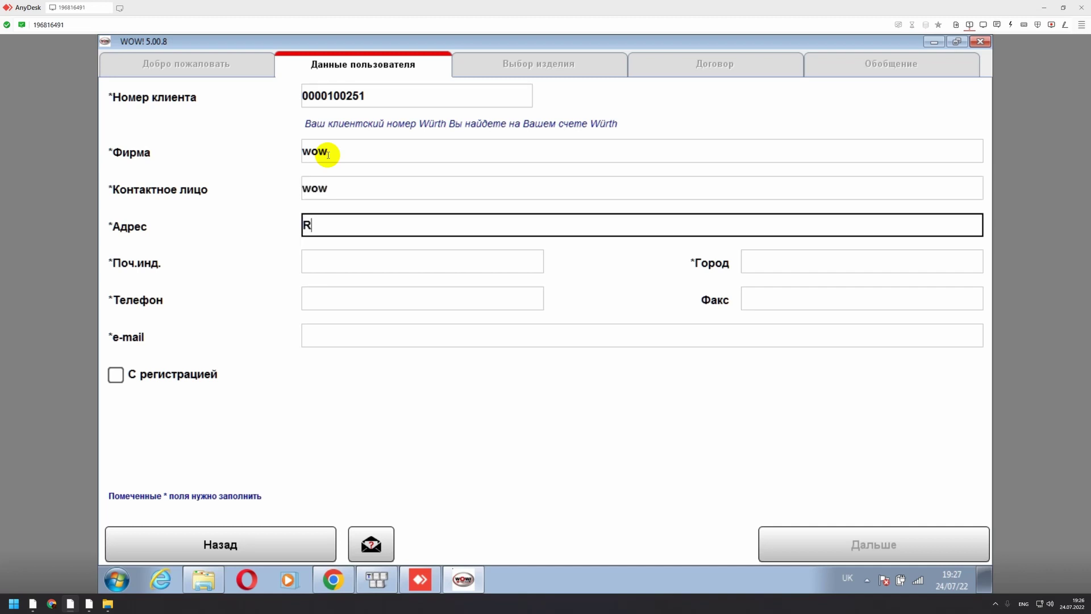
key(Tab)
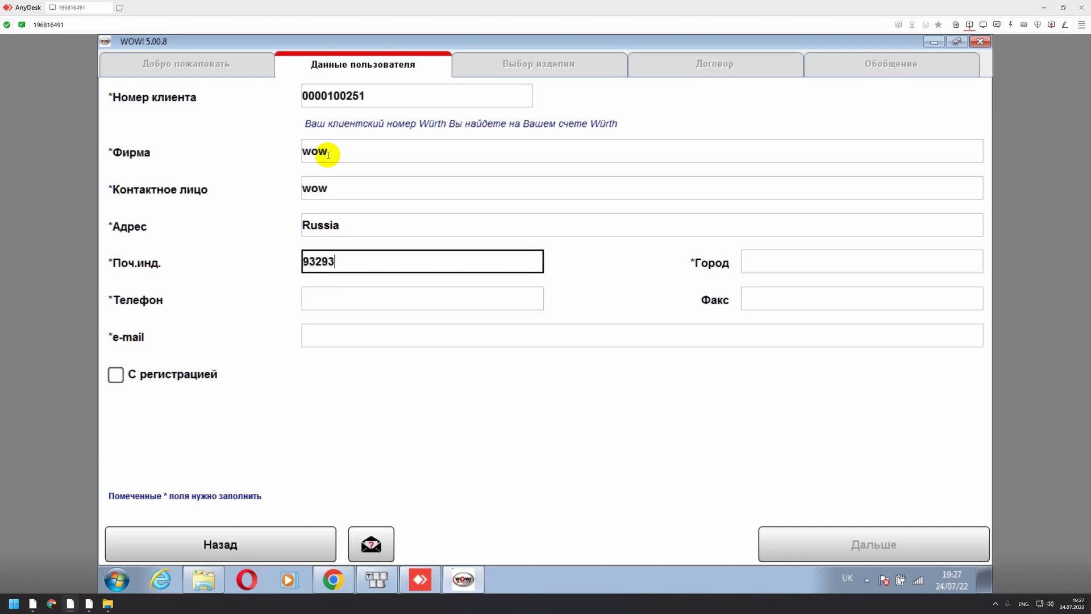
key(Tab)
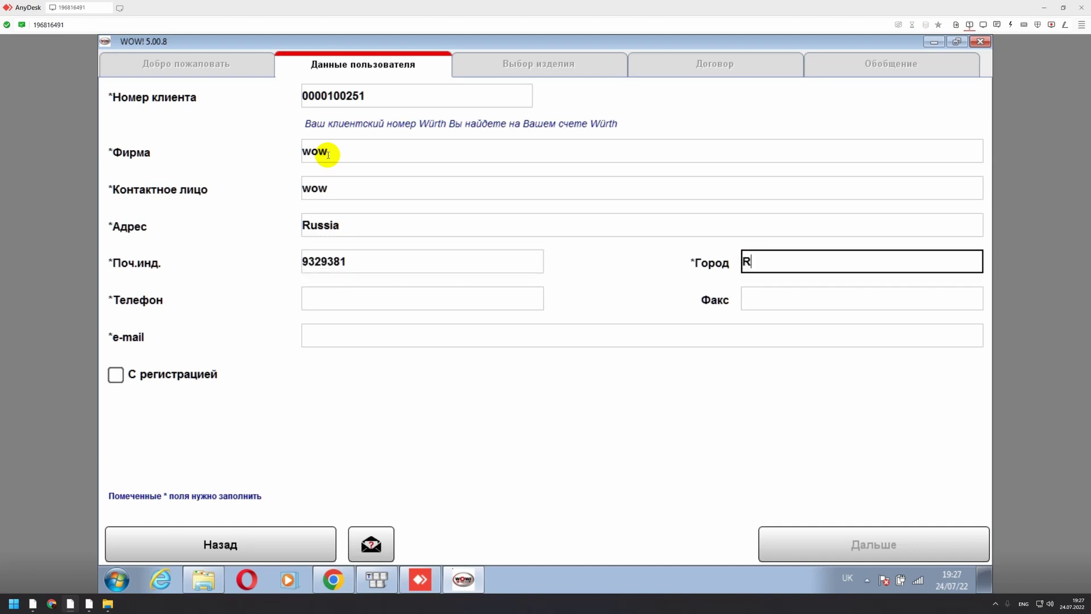
Fill in the city, phone and e-mail fields, then advance to product selection.
text(Russia)
key(Tab)
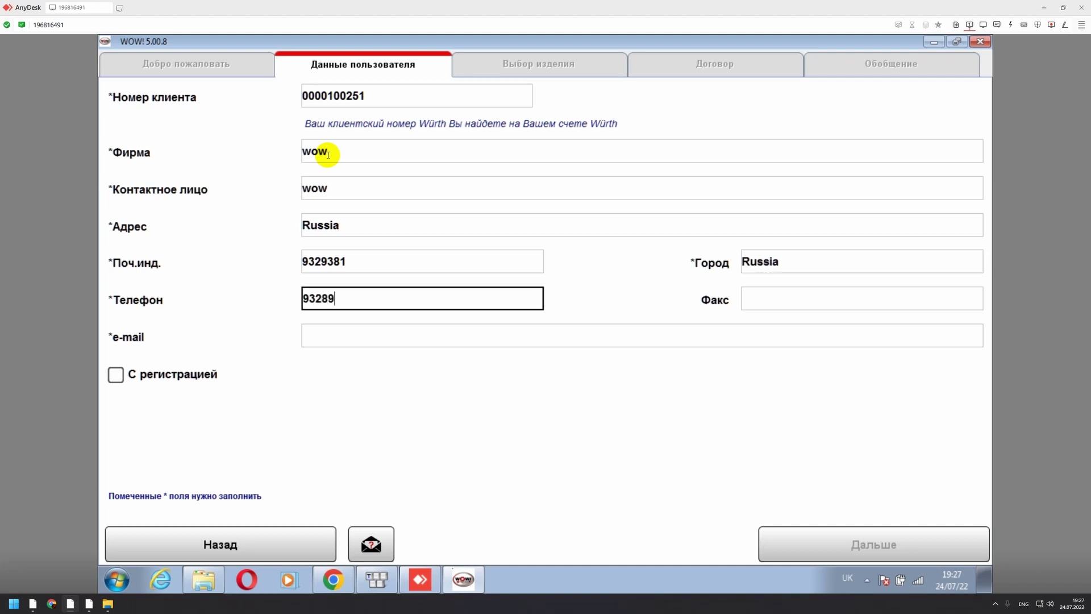
key(Tab)
key(Tab)
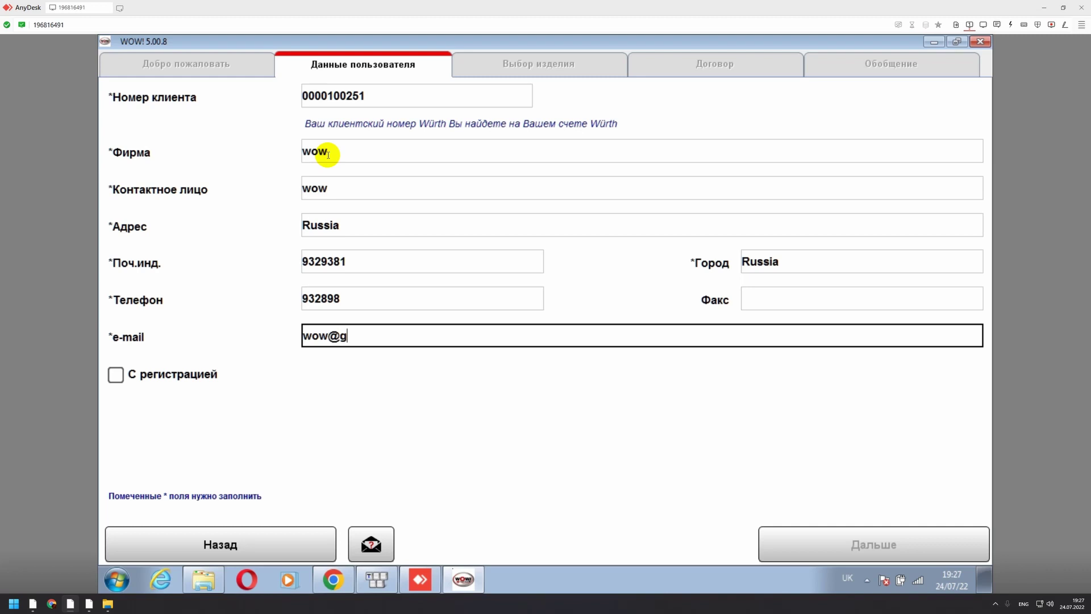
click(890, 545)
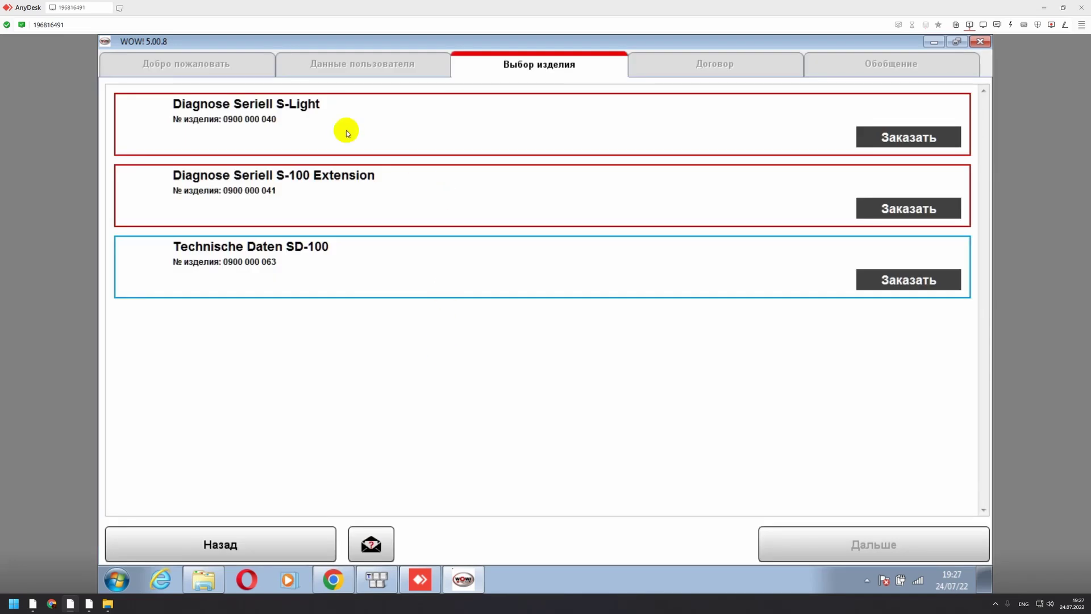
Order Diagnose Seriell S-Light, accept the licence, submit the registration and close the print preview.
click(847, 543)
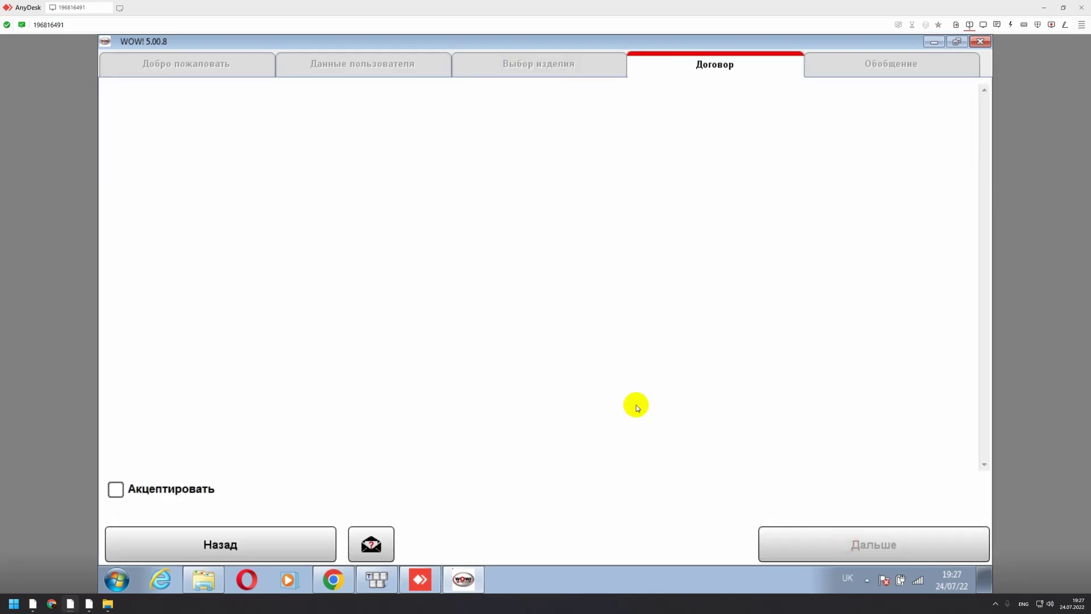
click(187, 490)
click(857, 544)
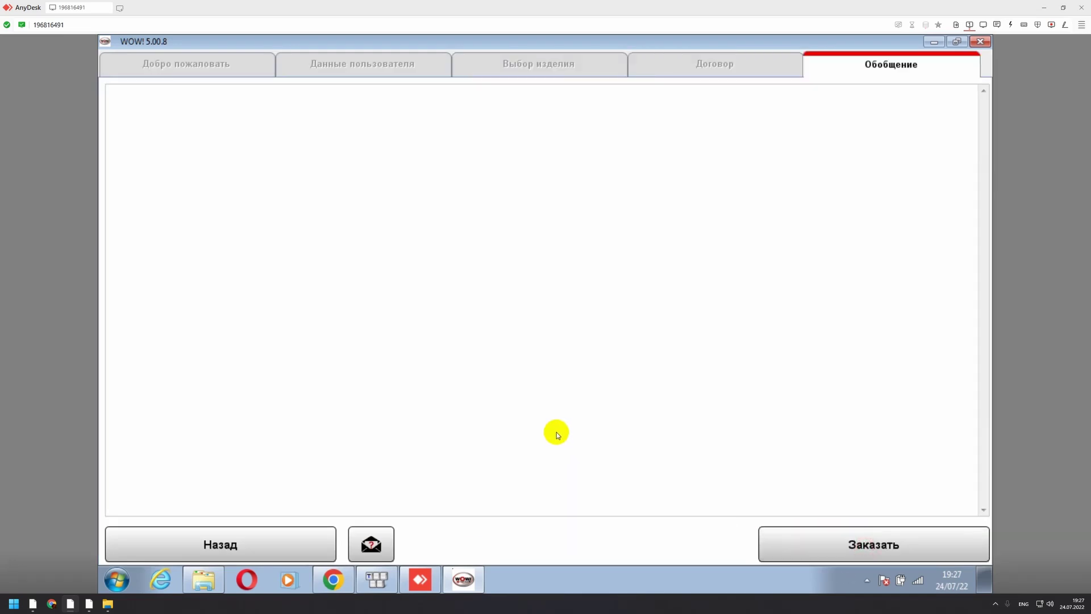
click(876, 536)
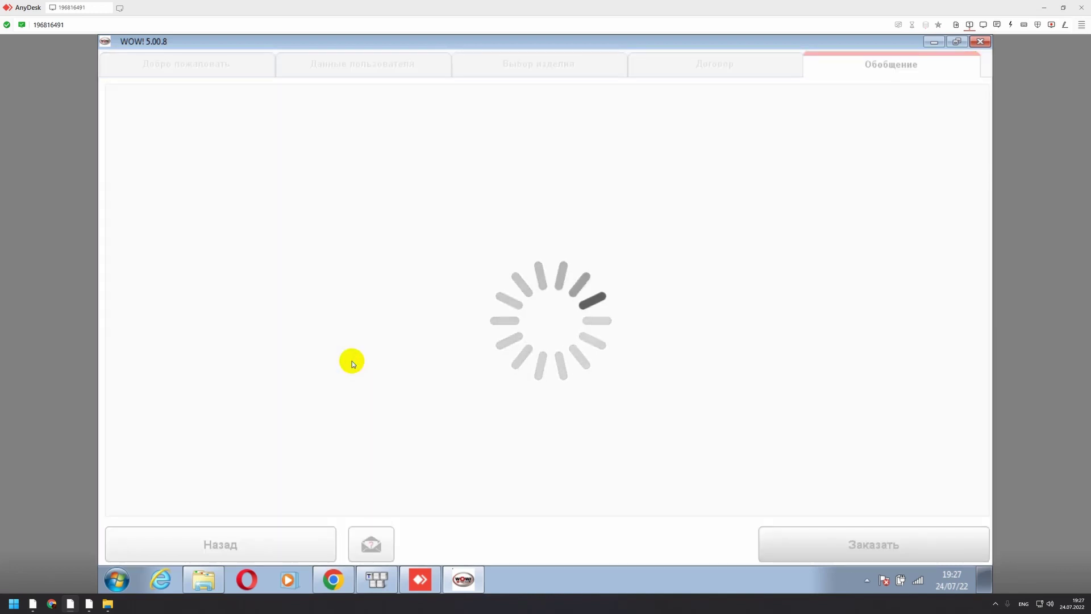
click(404, 61)
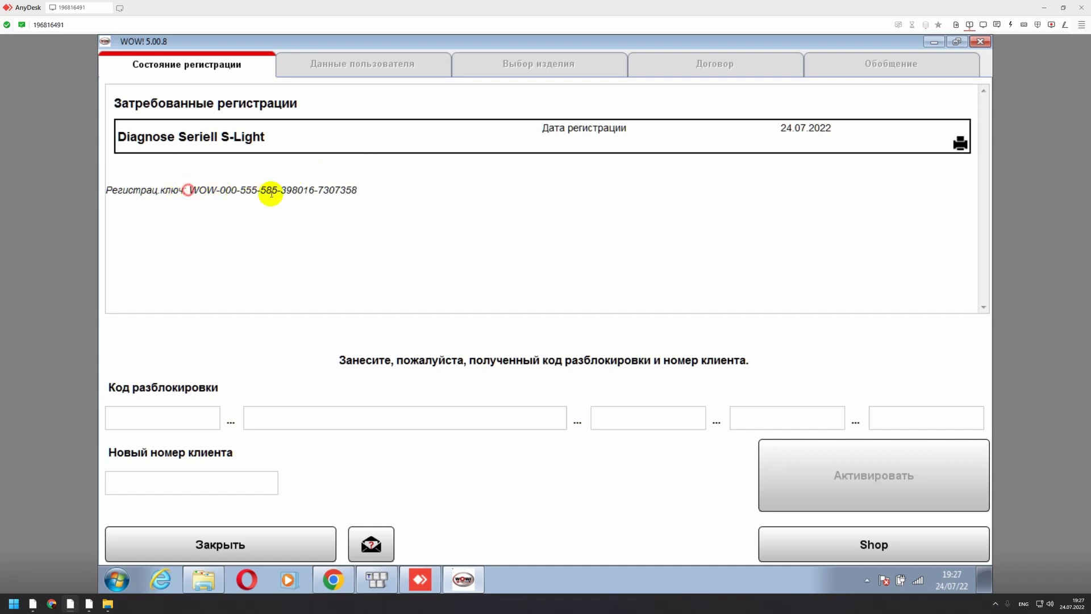
Select the whole registration key and copy it with Копировать.
drag(188, 190, 364, 190)
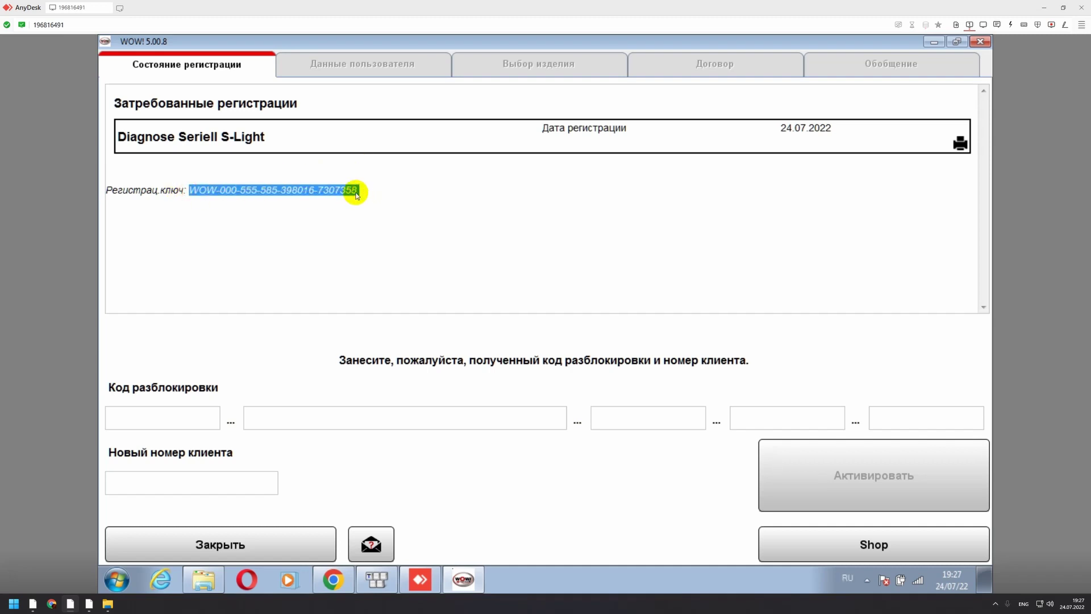
click(356, 193)
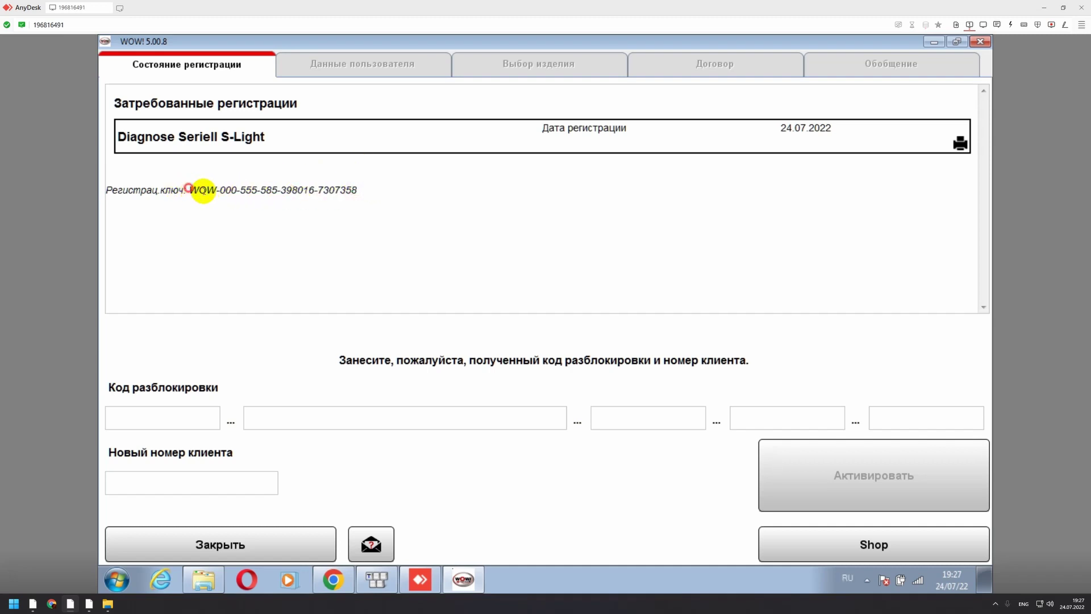
drag(188, 188, 367, 189)
key(ctrl+c)
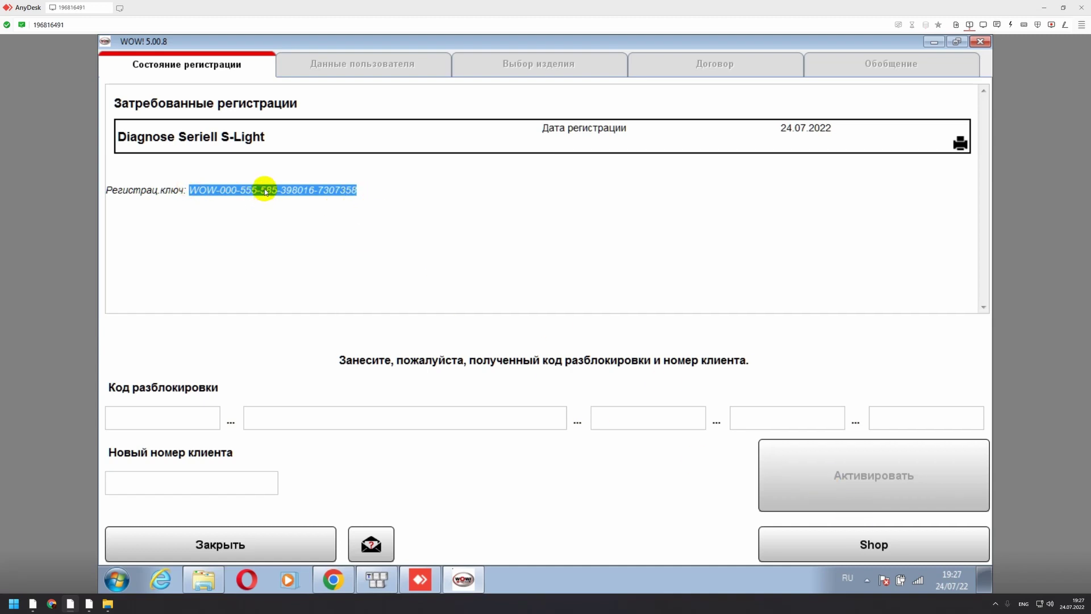
right_click(297, 225)
click(183, 212)
Minimise AnyDesk and create a new text document on the local desktop.
click(1039, 8)
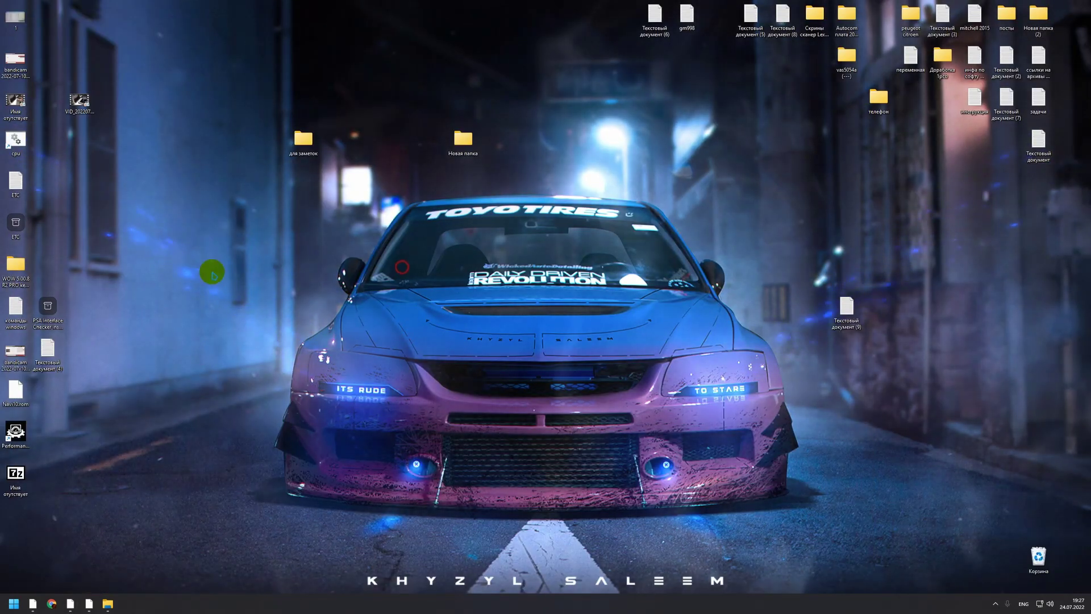
right_click(175, 254)
mouse_move(304, 318)
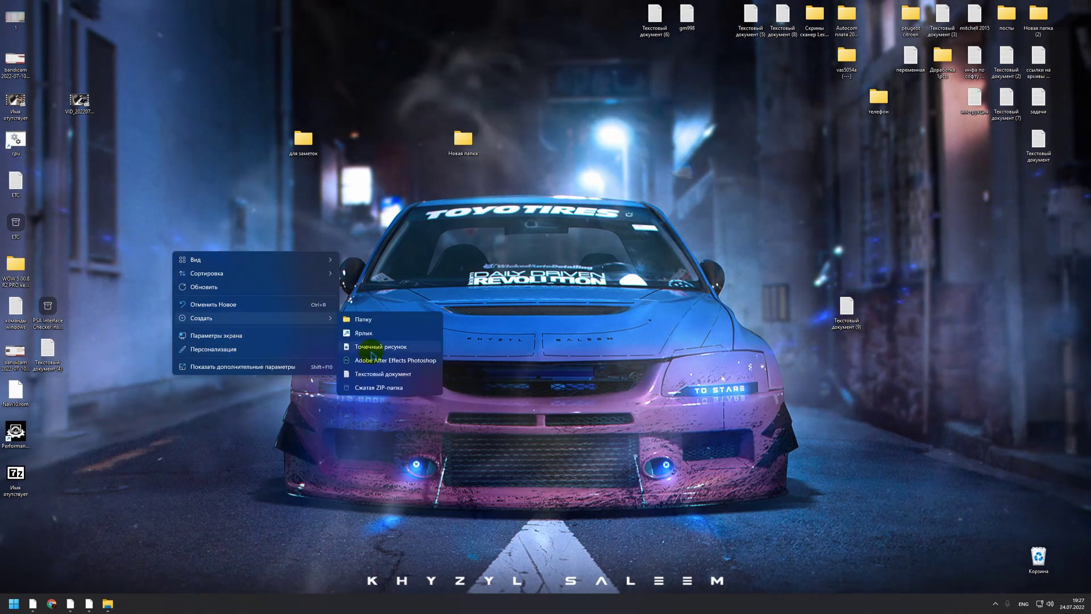
click(375, 373)
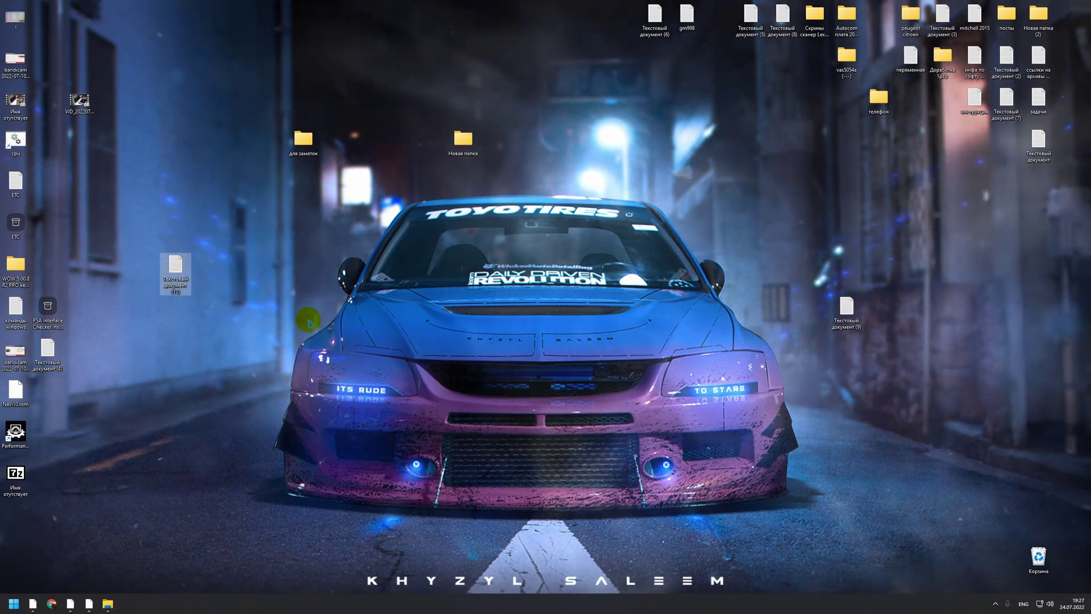
Paste the registration key into the new text document and save it.
key(Return)
key(ctrl+v)
click(836, 181)
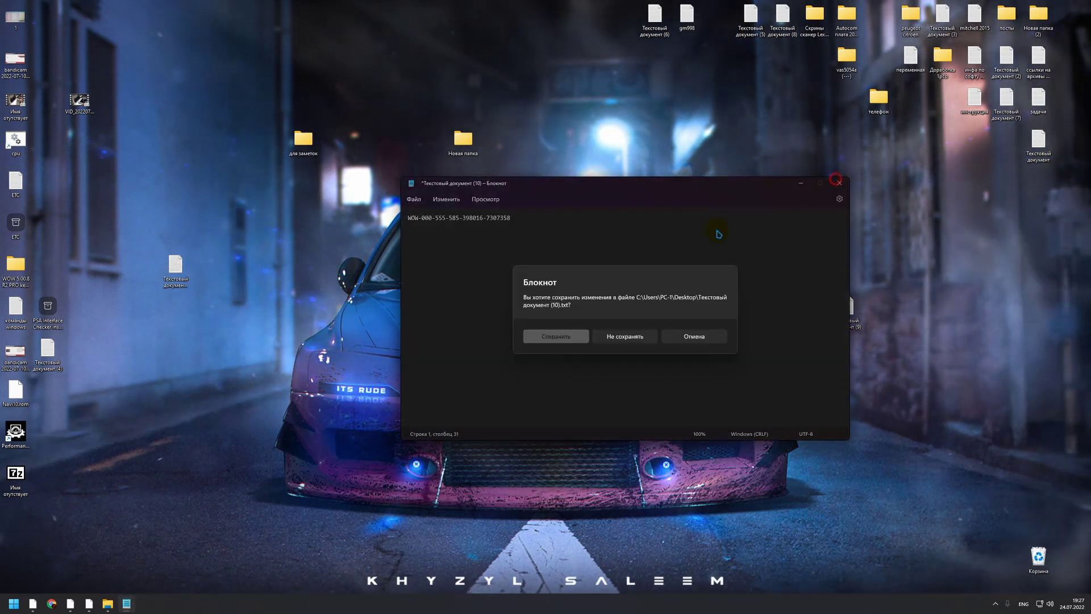
click(556, 336)
Launch WOW universal KEYGEN from the WOW 5.00.8 R2 PRO keygen folder.
click(7, 266)
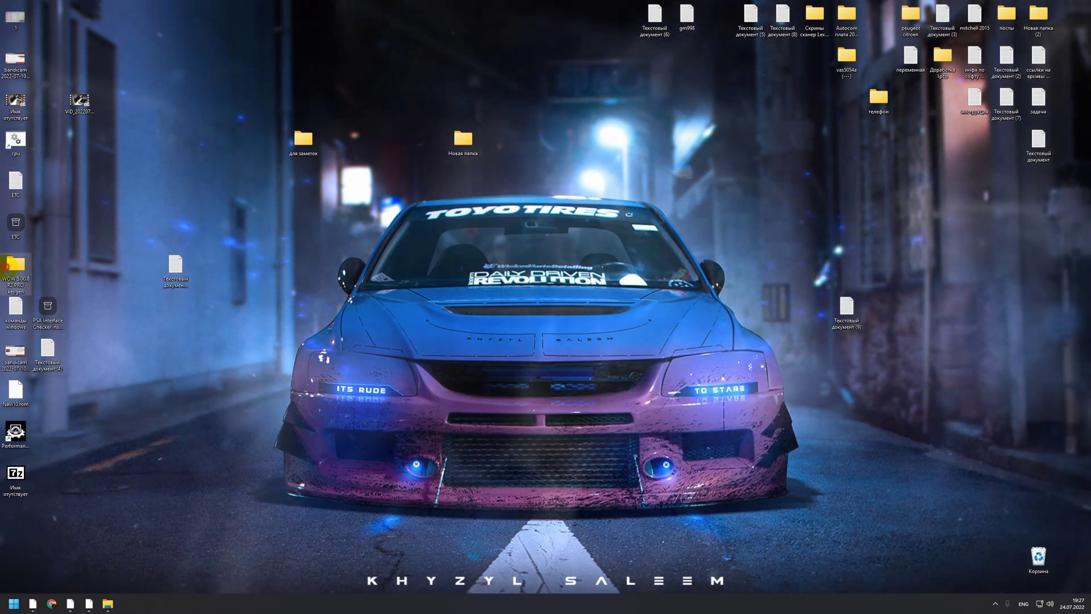
double_click(7, 265)
drag(296, 111, 485, 209)
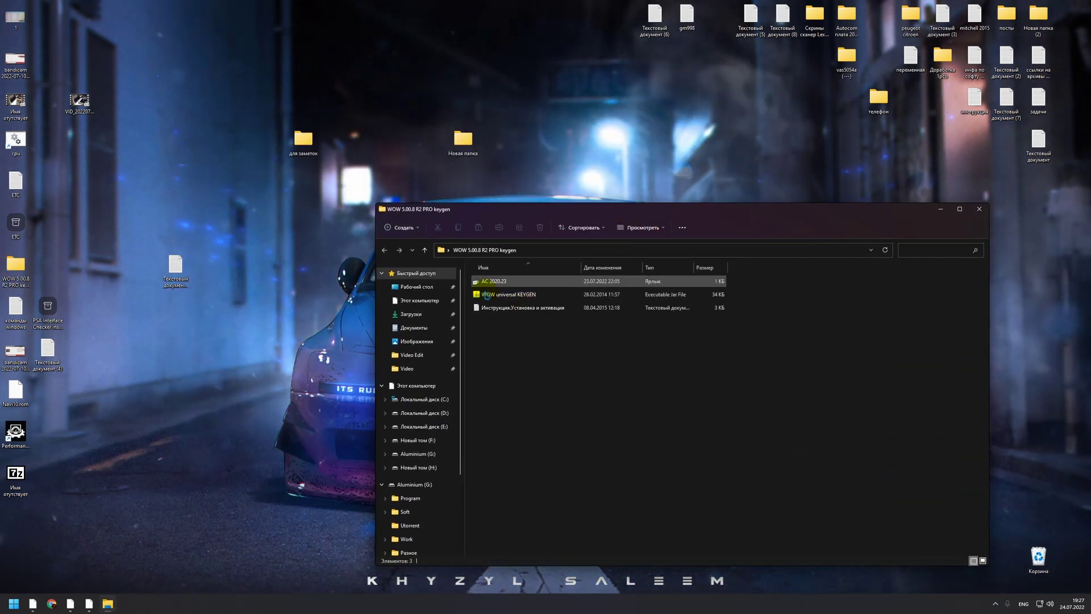
right_click(484, 298)
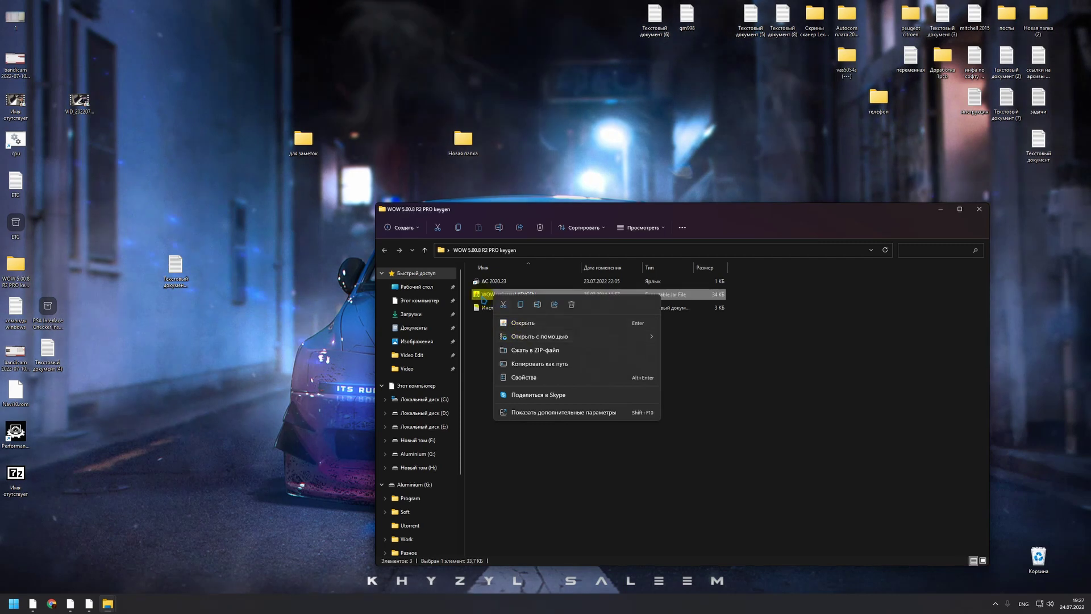
right_click(475, 295)
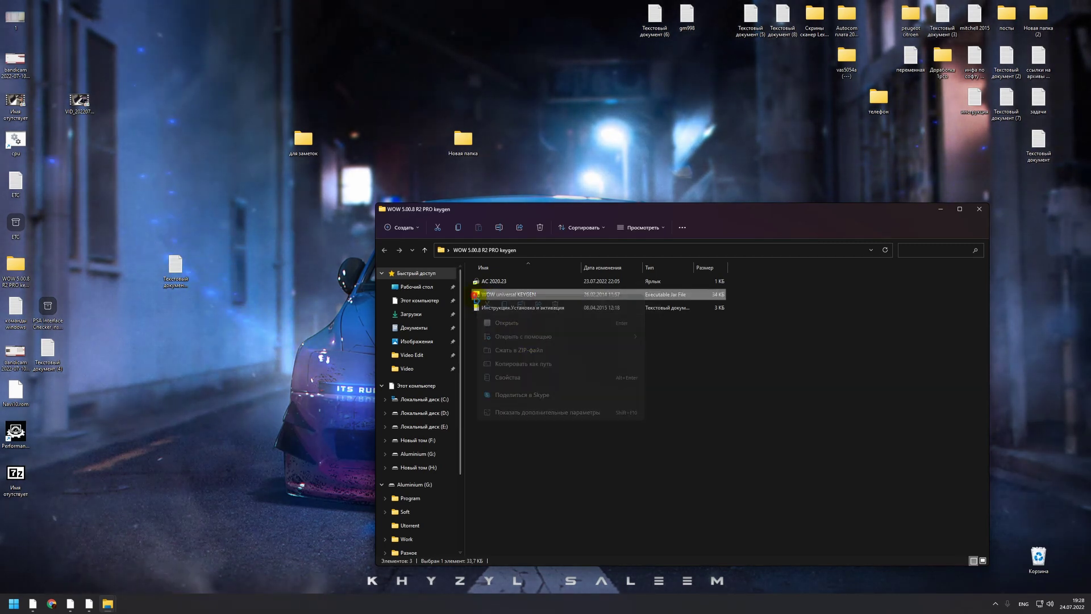
double_click(475, 294)
drag(131, 16, 420, 265)
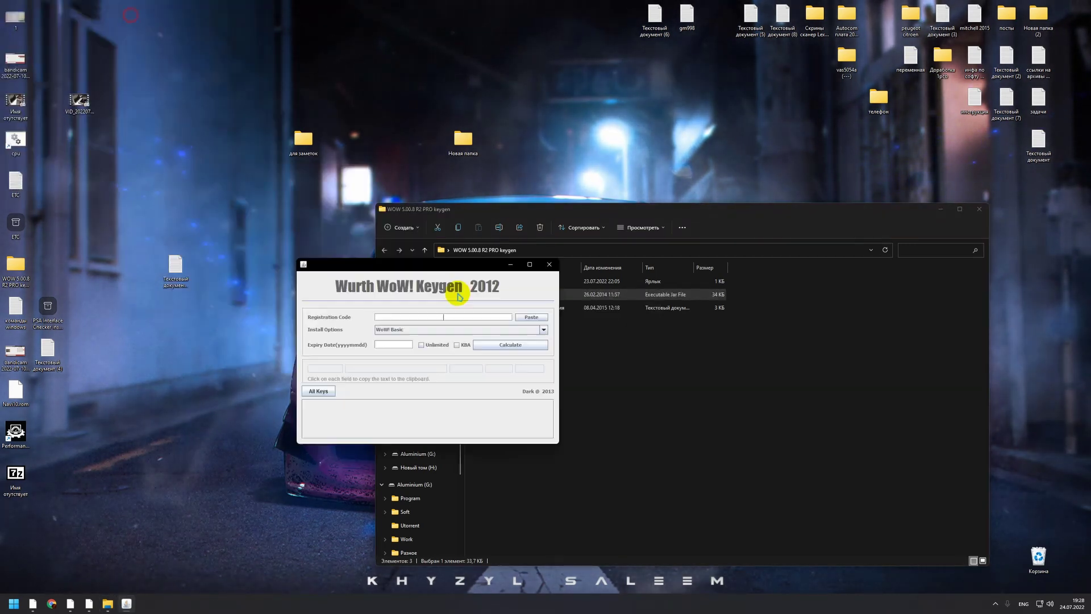
Paste the registration key into the keygen and calculate WoW! Pro unlock codes with Unlimited expiry.
click(543, 372)
key(ctrl+v)
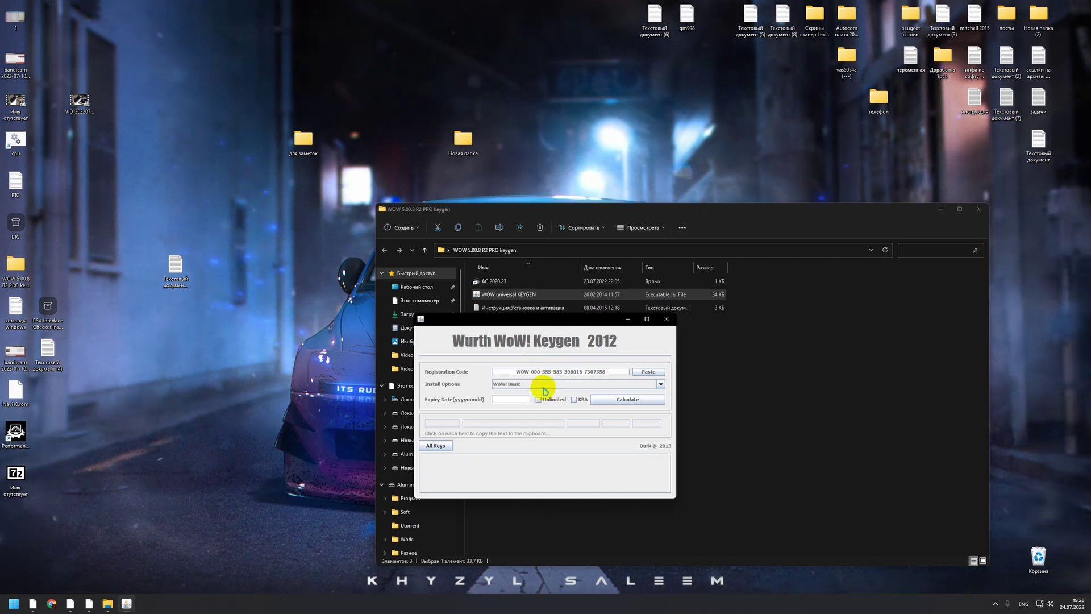
click(544, 384)
click(524, 403)
click(539, 399)
click(616, 398)
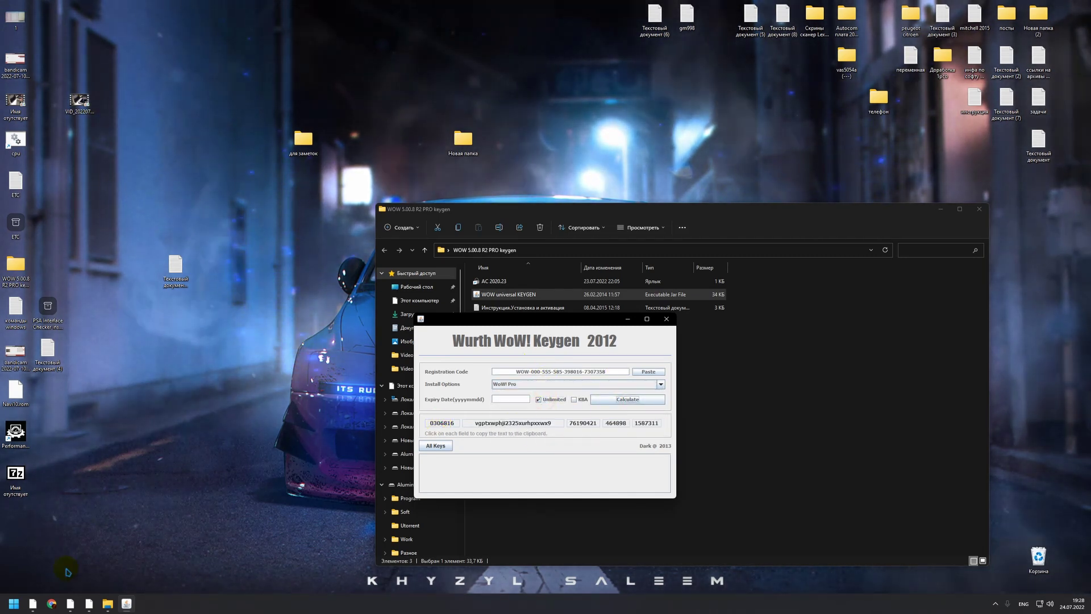
drag(523, 322, 407, 305)
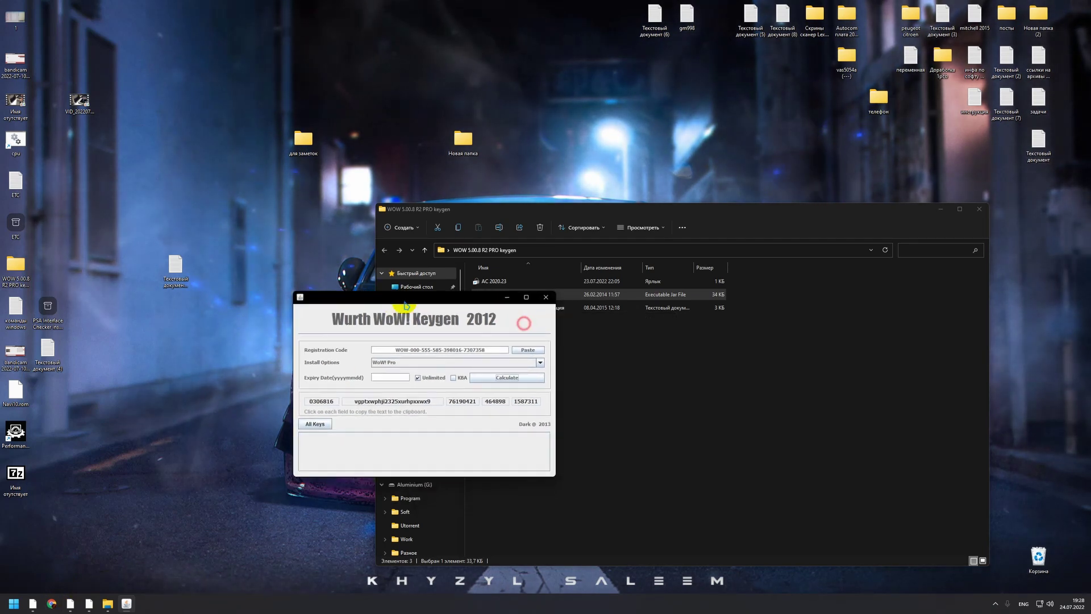
key(alt+Tab)
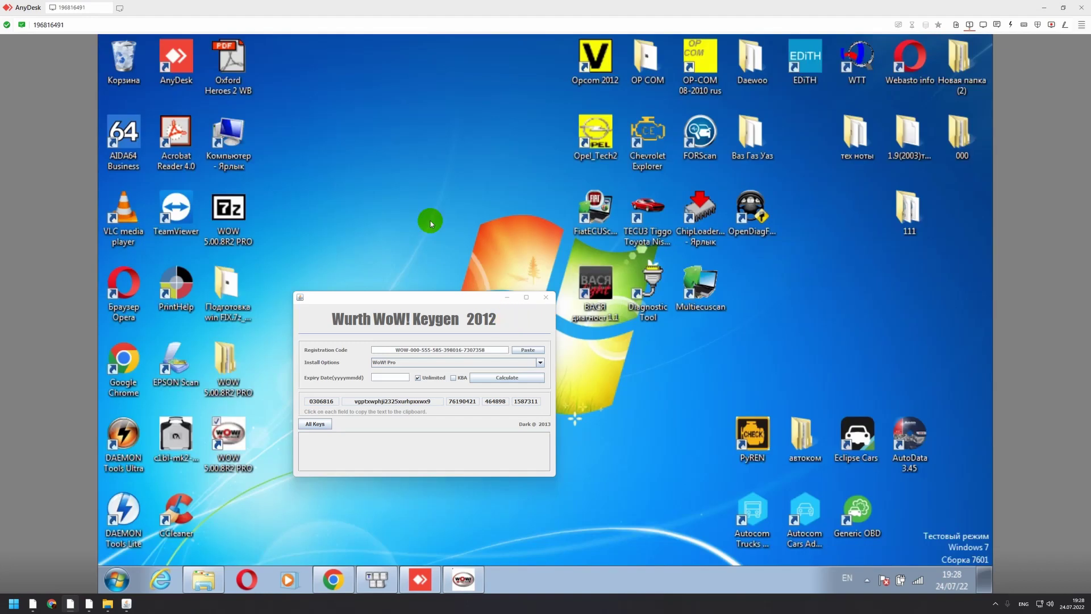
Create a new text document on the remote desktop and open it in Notepad beside the keygen.
right_click(367, 181)
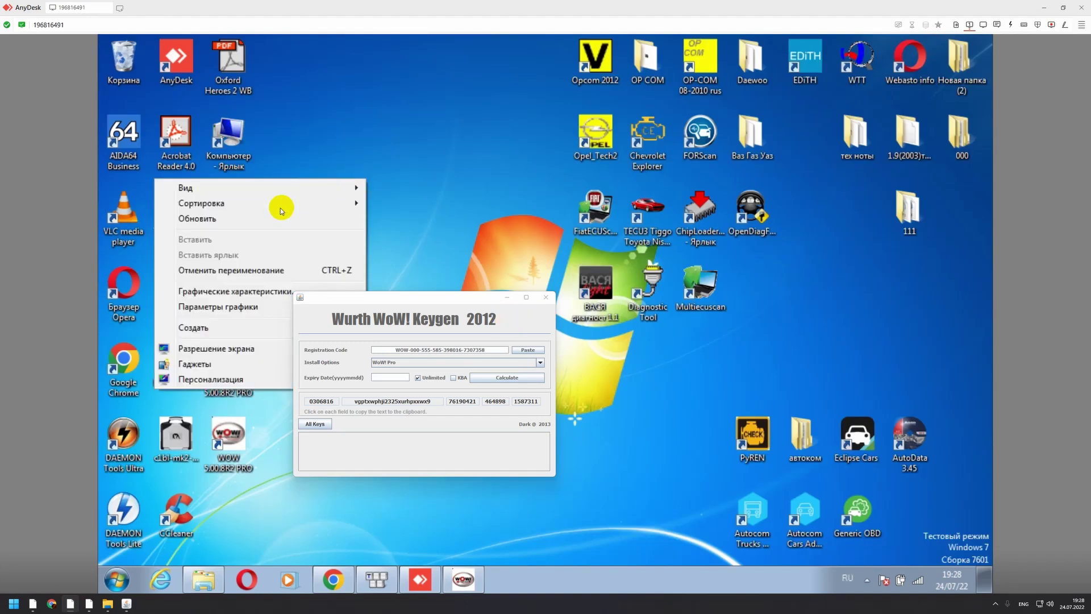
mouse_move(291, 326)
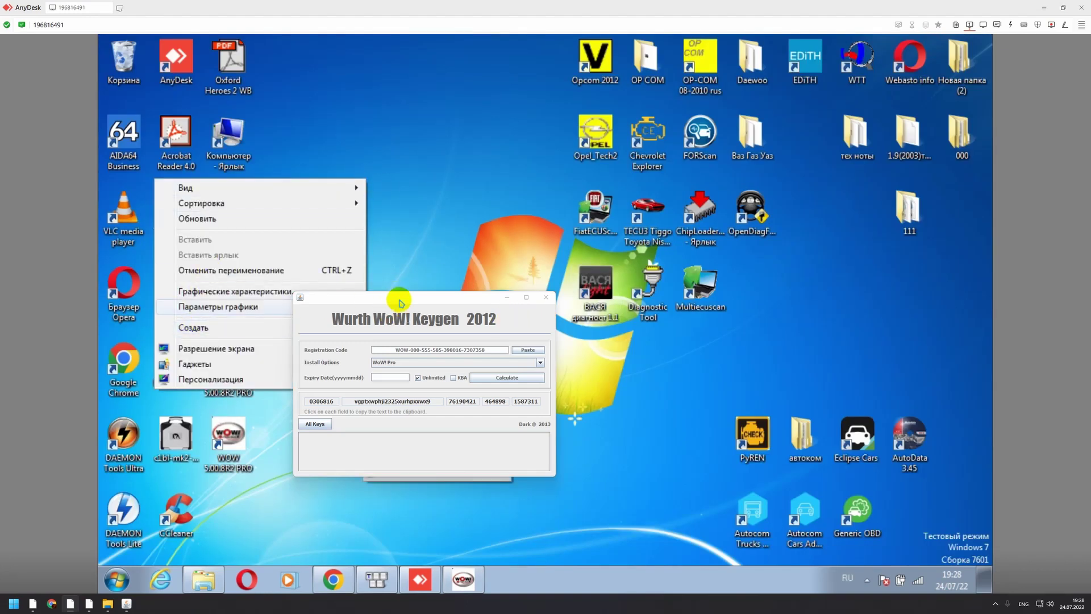
drag(370, 304, 655, 312)
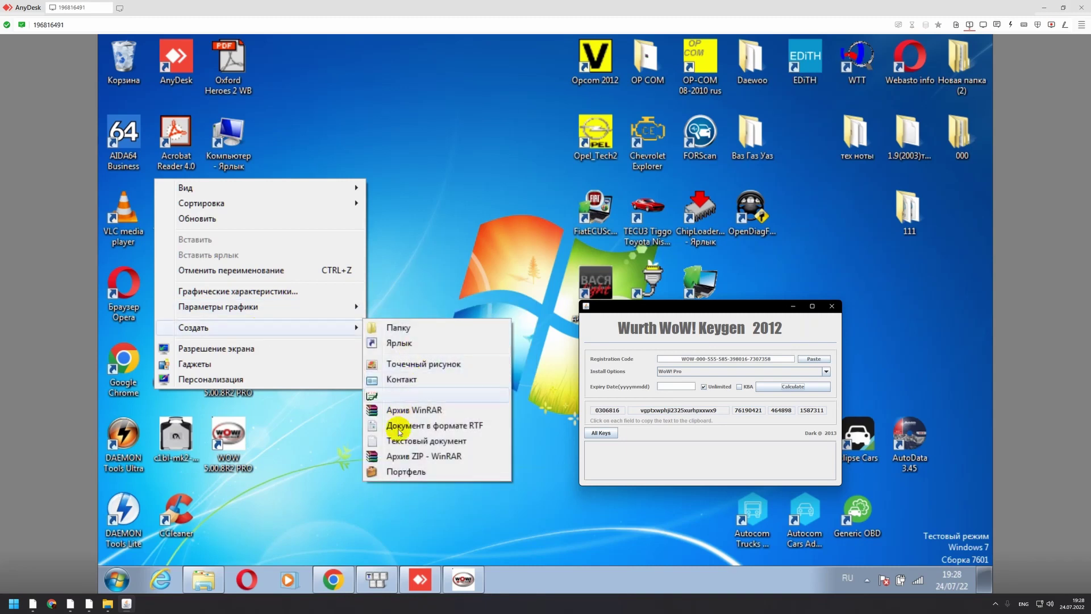
click(402, 441)
click(388, 212)
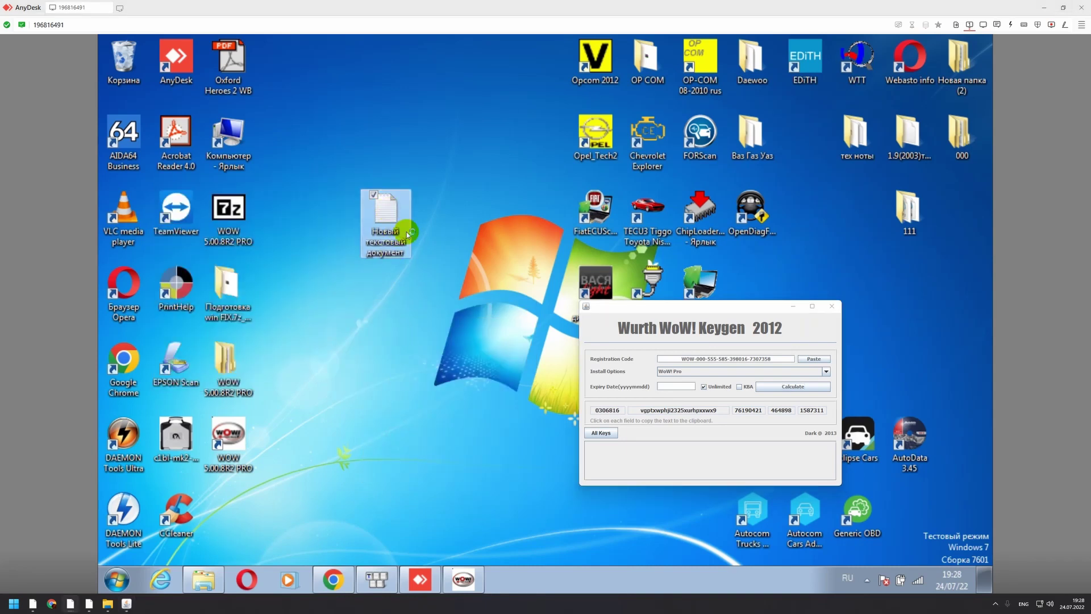
double_click(407, 235)
drag(480, 253, 422, 140)
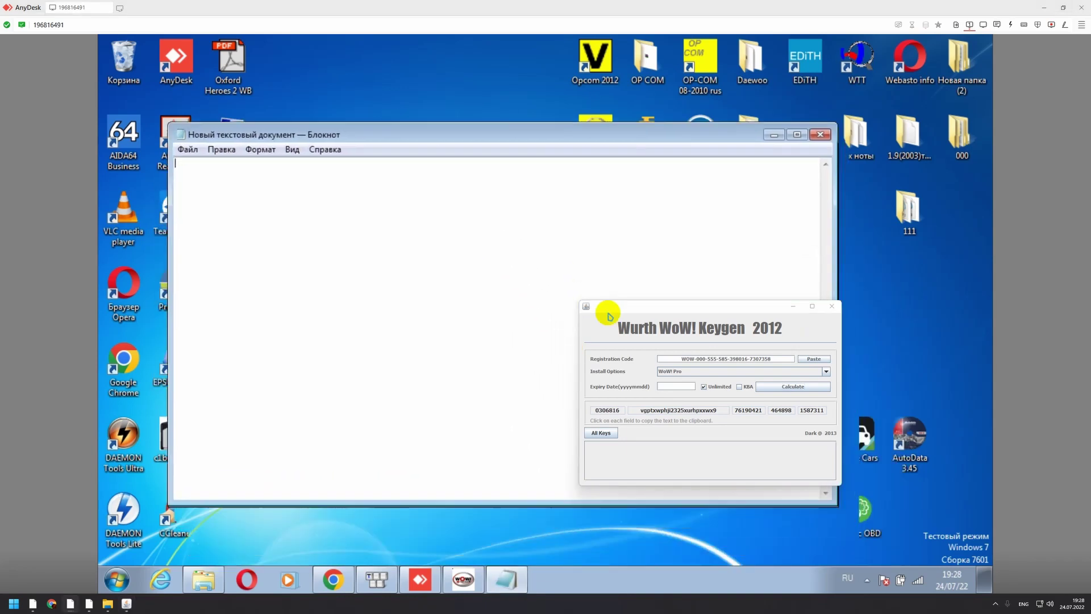
drag(694, 304, 558, 246)
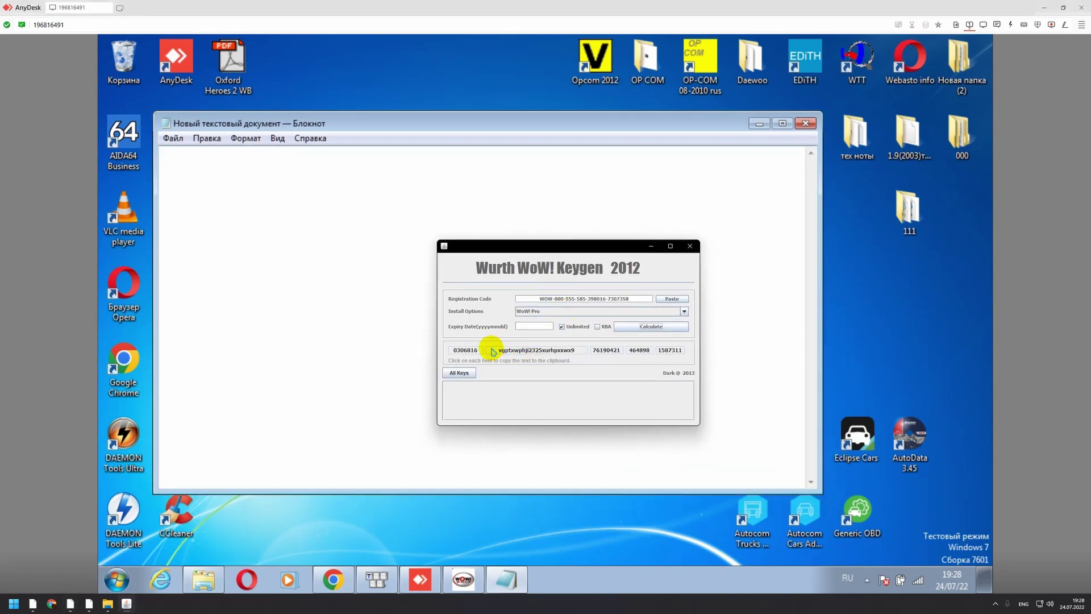
click(426, 343)
Paste the first two keygen unlock codes into the note, each followed by a dash.
click(465, 350)
key(ctrl+c)
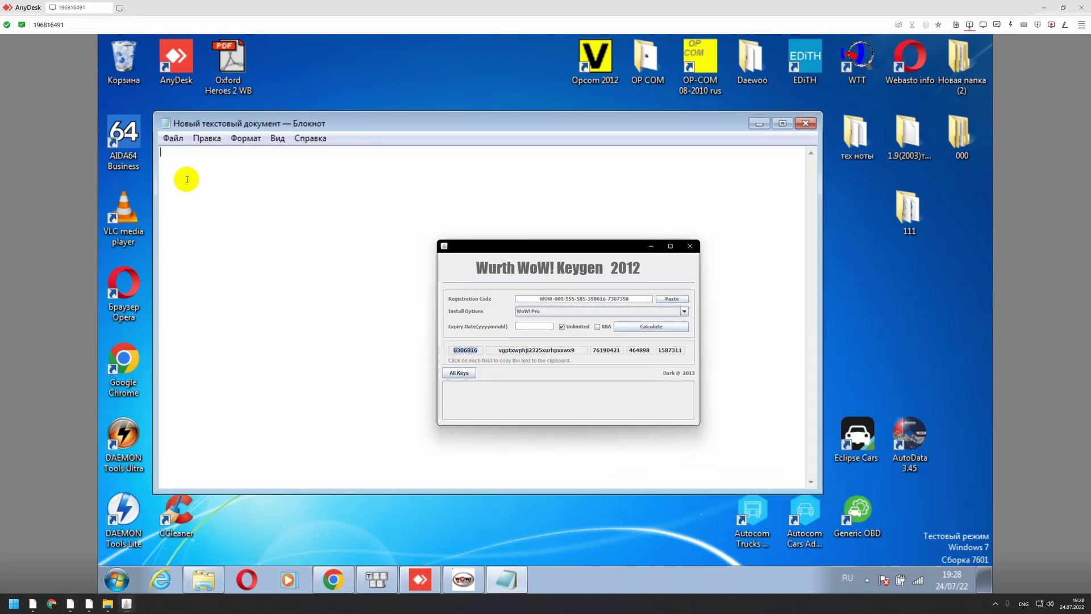
click(203, 196)
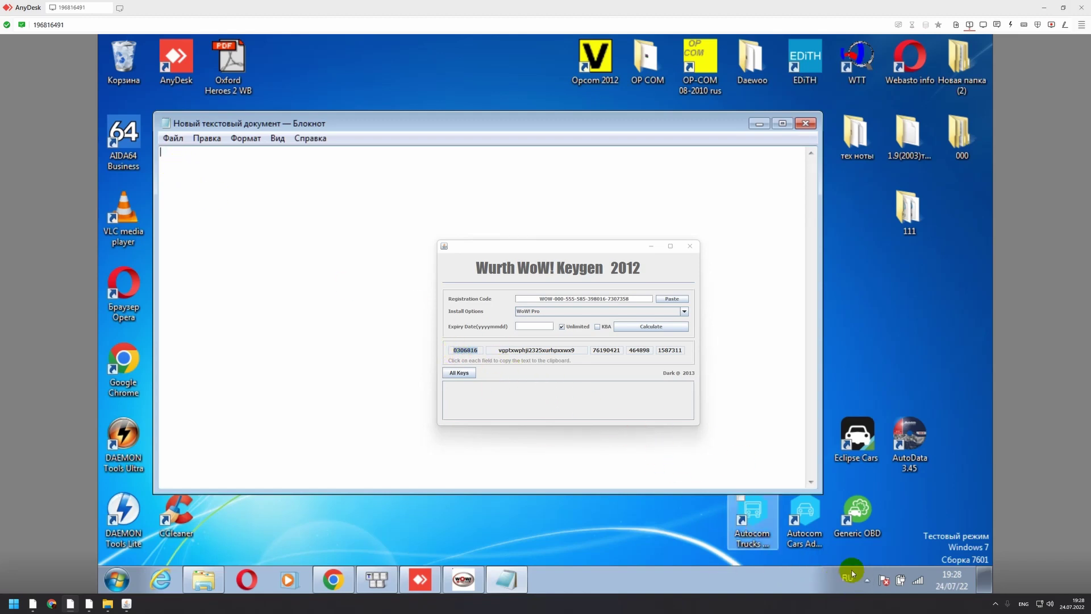
key(super+space)
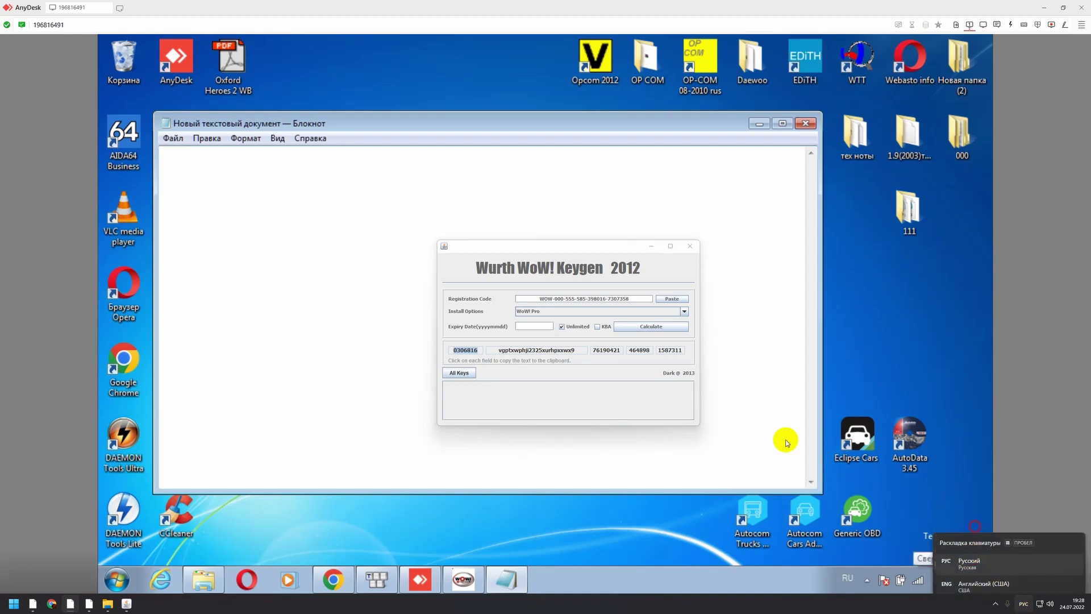
click(469, 351)
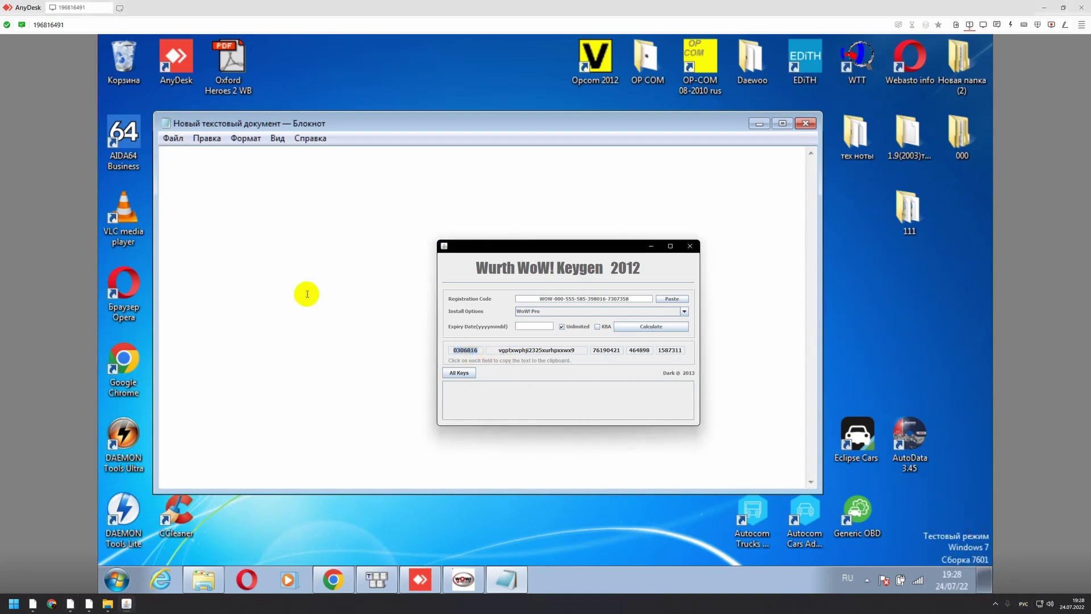
click(246, 232)
key(ctrl+v)
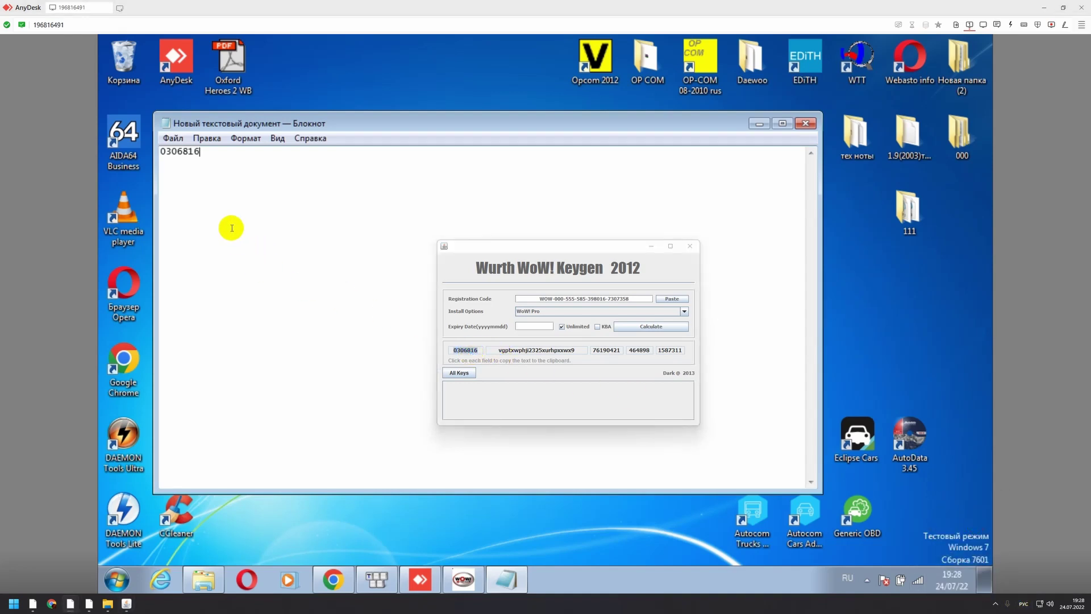
text(-)
click(508, 351)
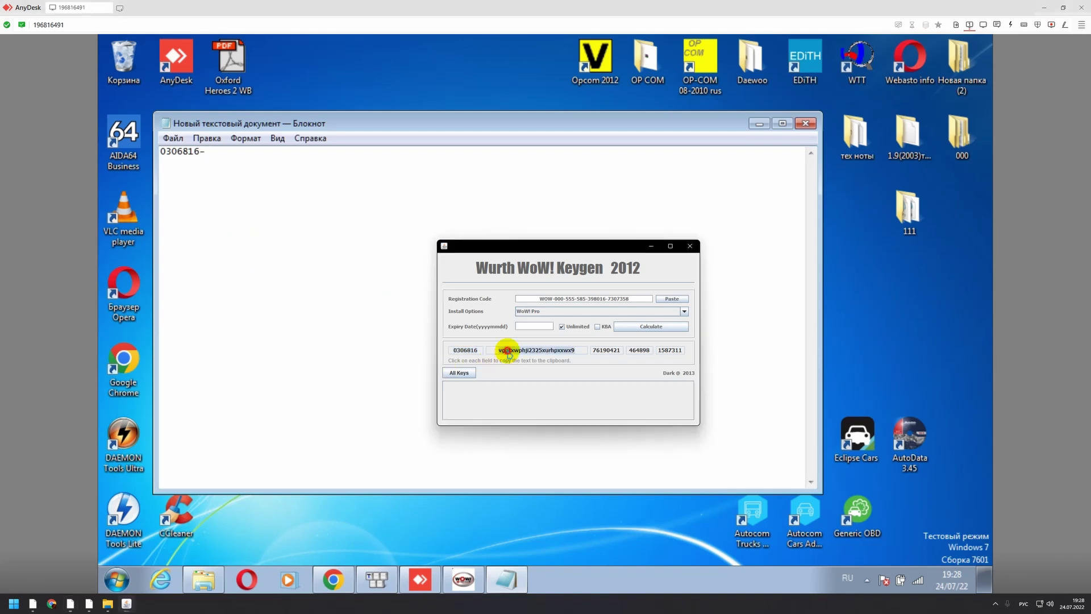
click(277, 183)
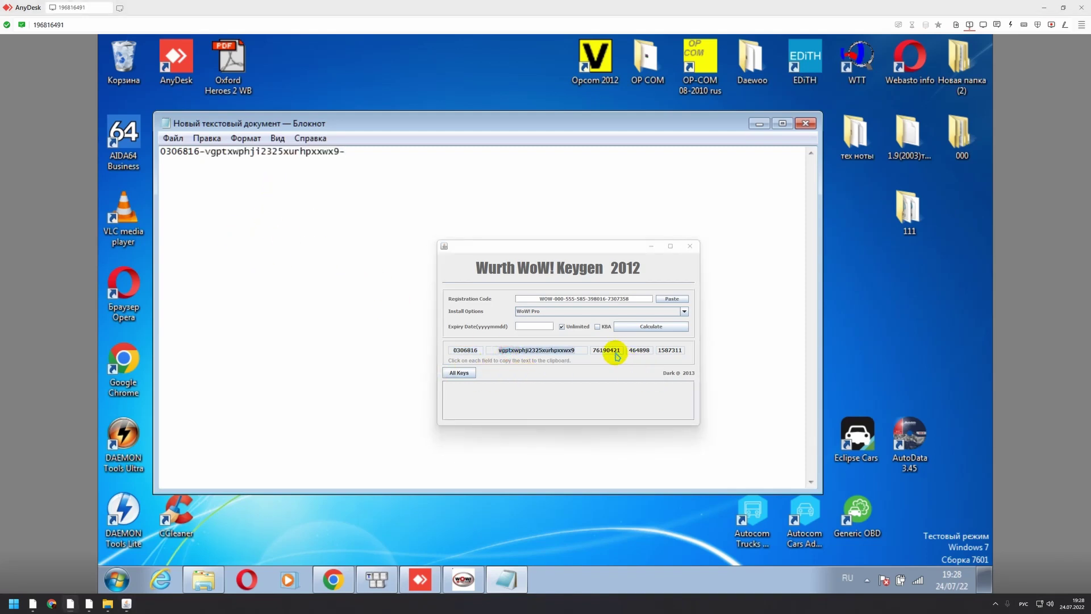
click(617, 351)
click(384, 236)
key(ctrl+v)
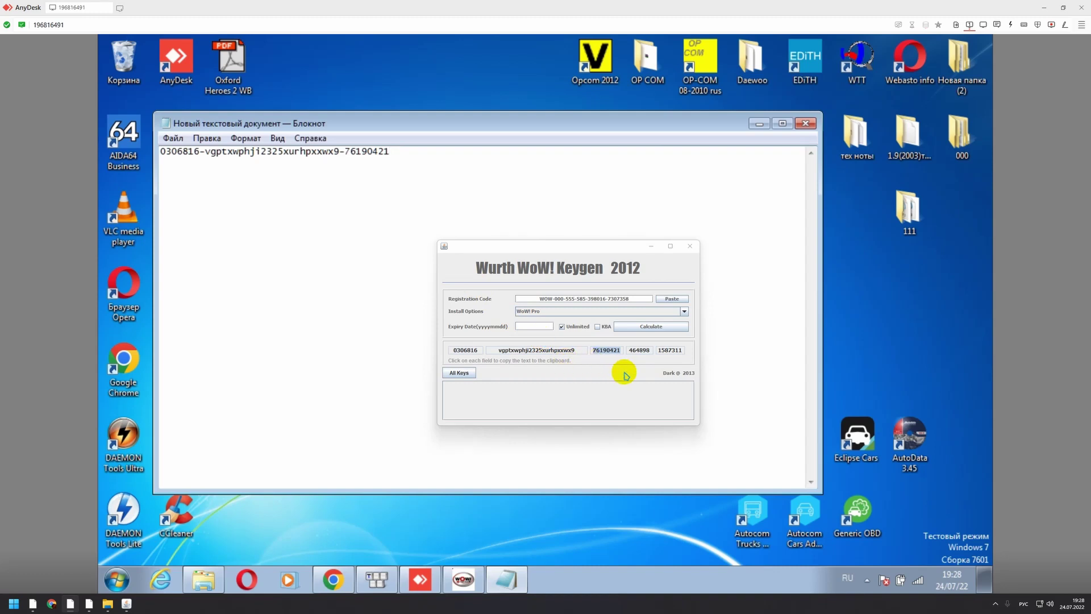
text(-)
click(639, 351)
click(394, 234)
key(ctrl+v)
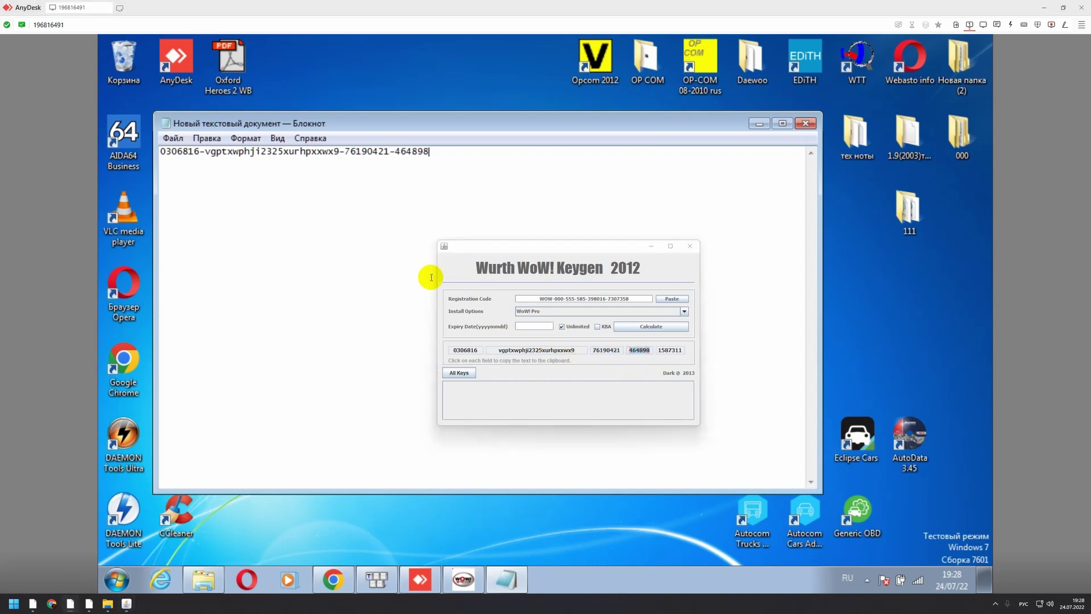
text(-)
click(670, 351)
click(400, 243)
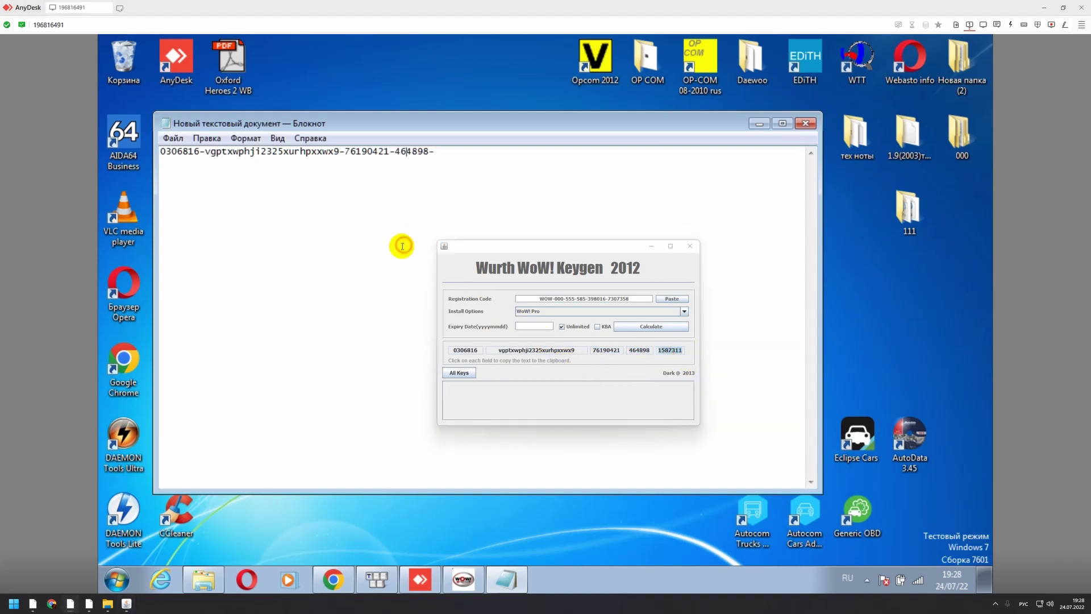
key(ctrl+v)
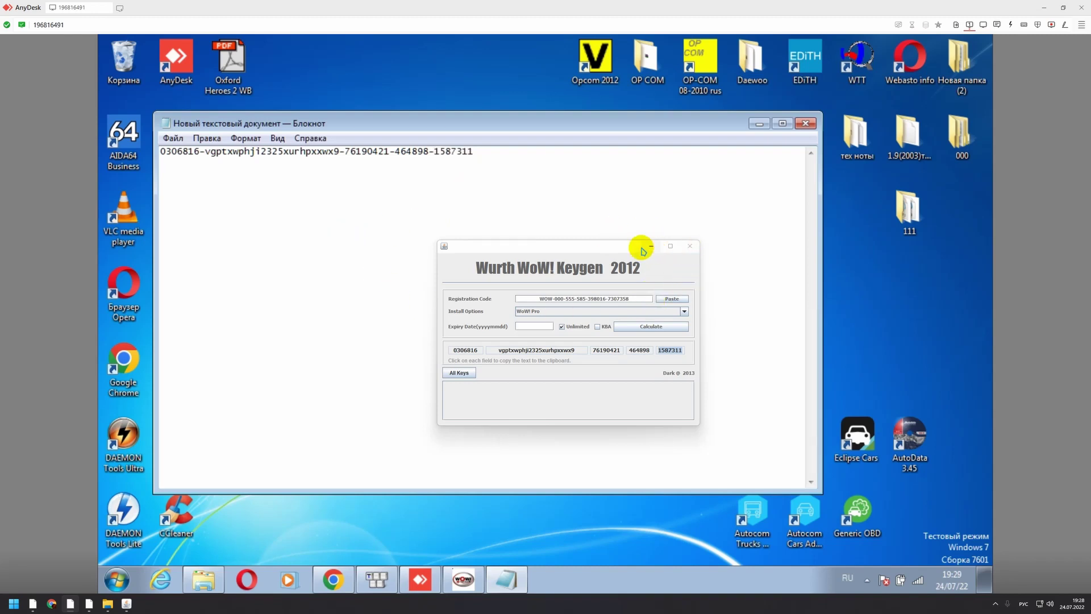
Close the keygen and shrink and reposition the Notepad window.
click(689, 246)
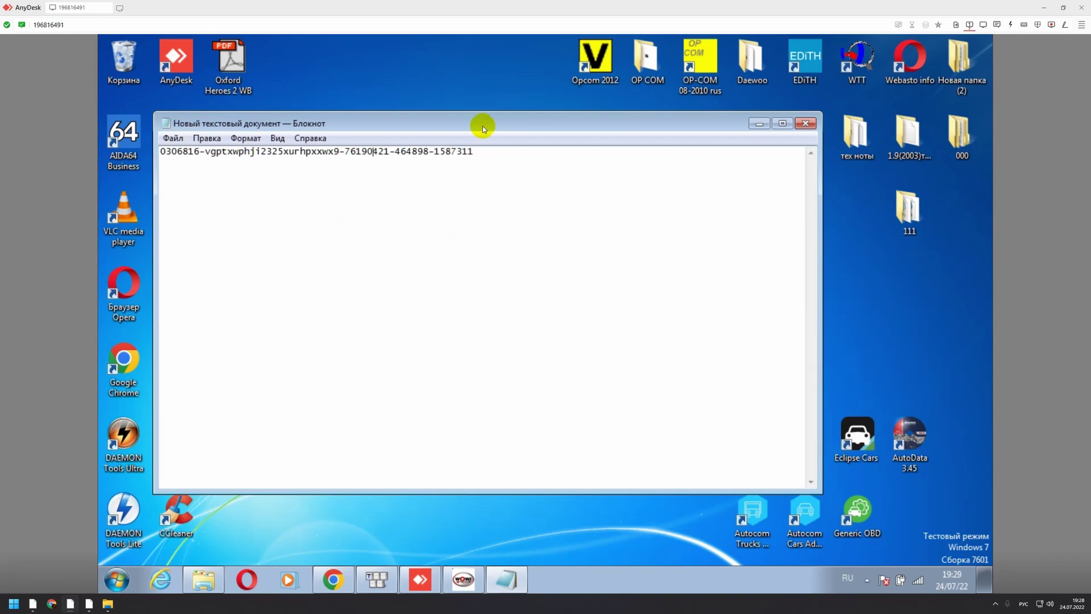
drag(480, 124, 562, 131)
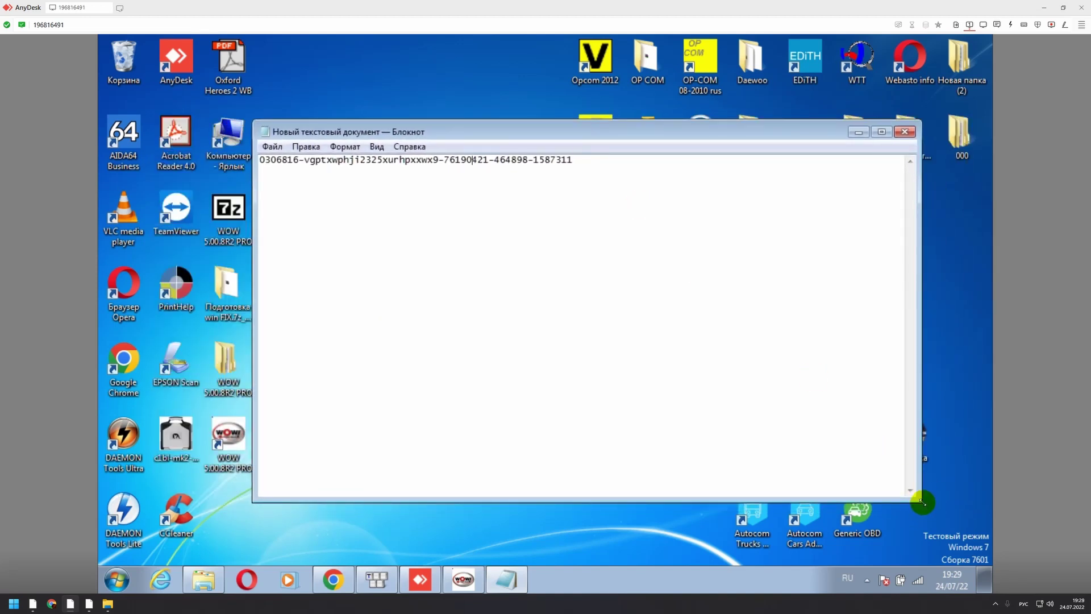
drag(922, 502, 803, 388)
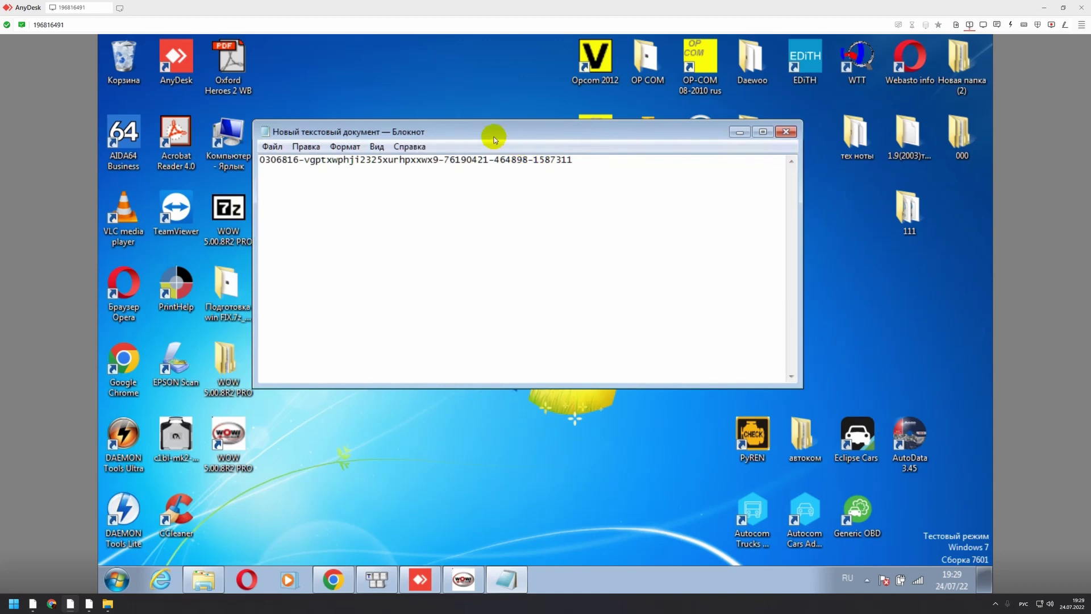
drag(494, 139, 634, 111)
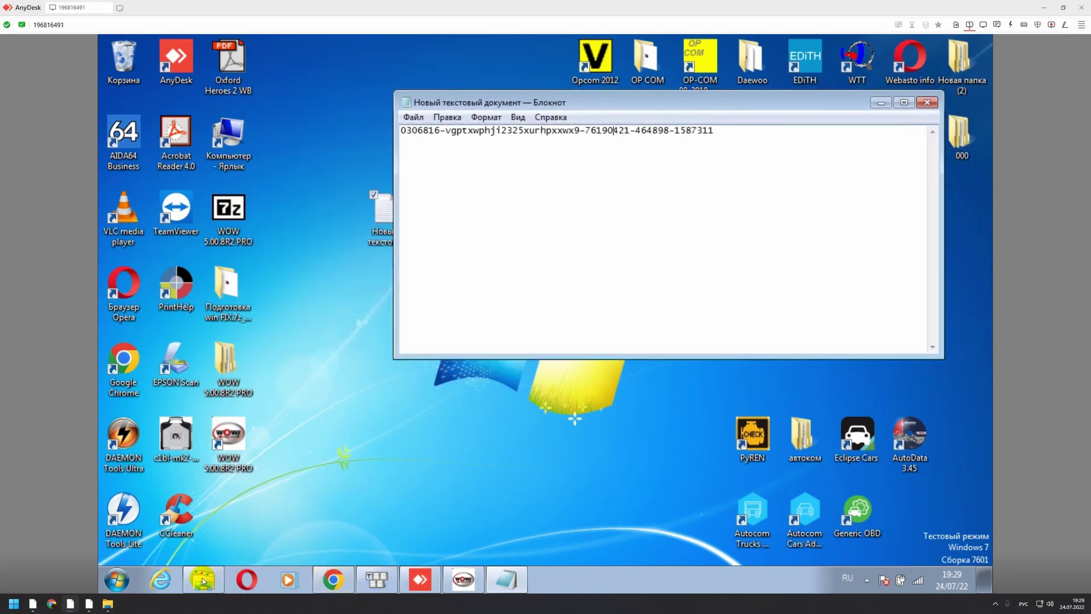
Copy all text from the KEYS file in WOW 5.00.8R2 PRO, then minimise the folder window.
double_click(228, 365)
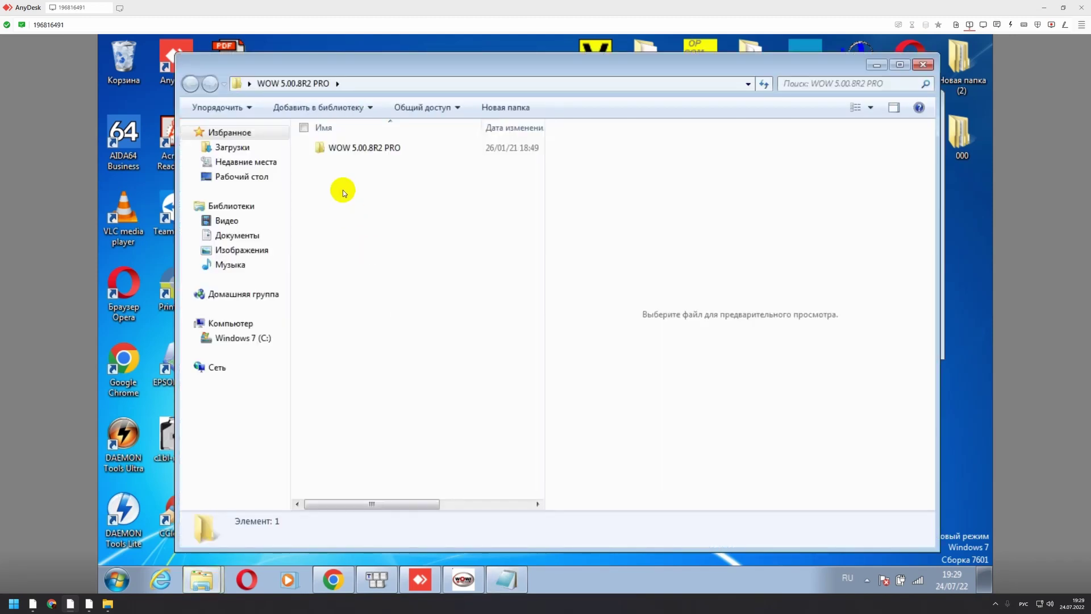
double_click(341, 148)
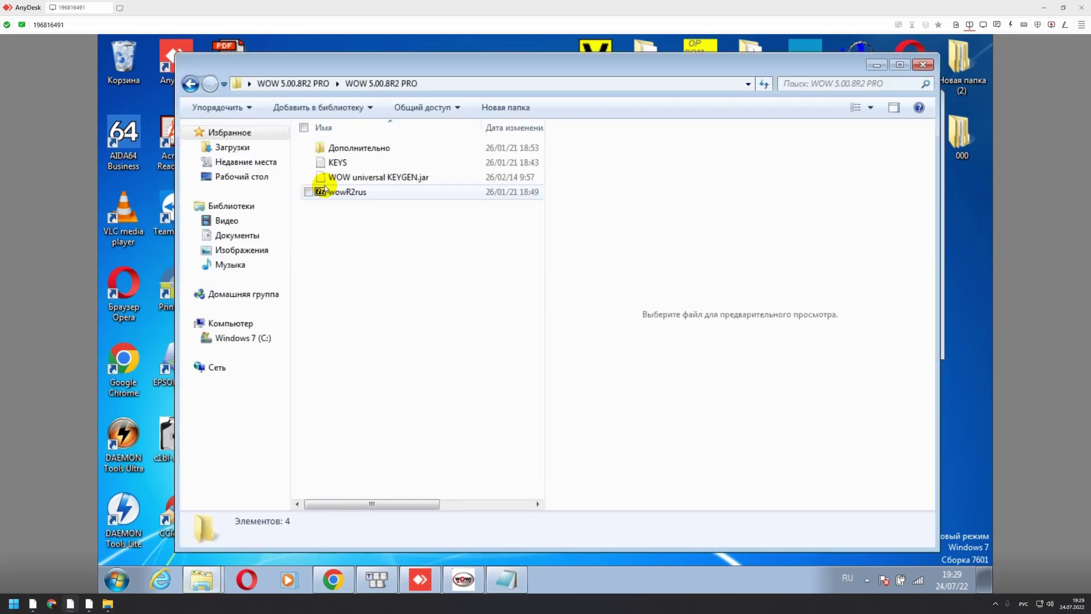
click(331, 164)
double_click(331, 164)
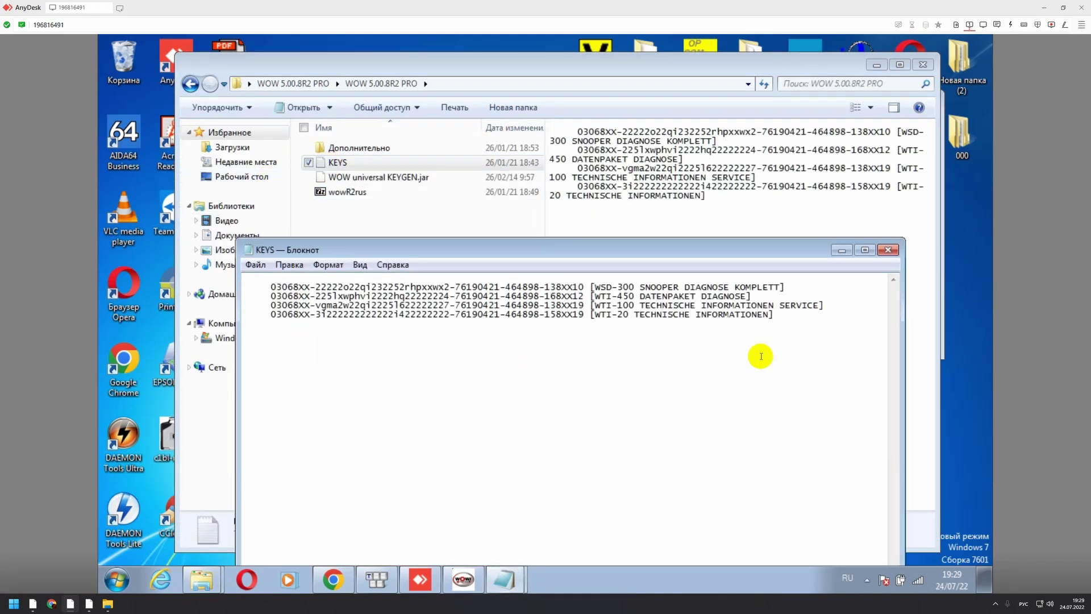
key(ctrl+a)
key(ctrl+c)
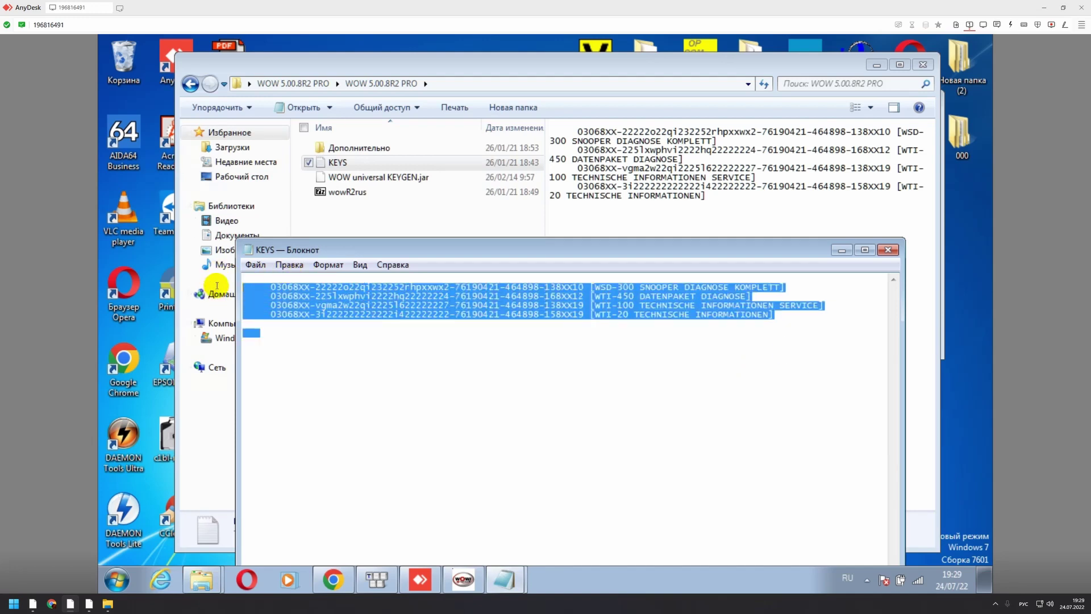
click(888, 250)
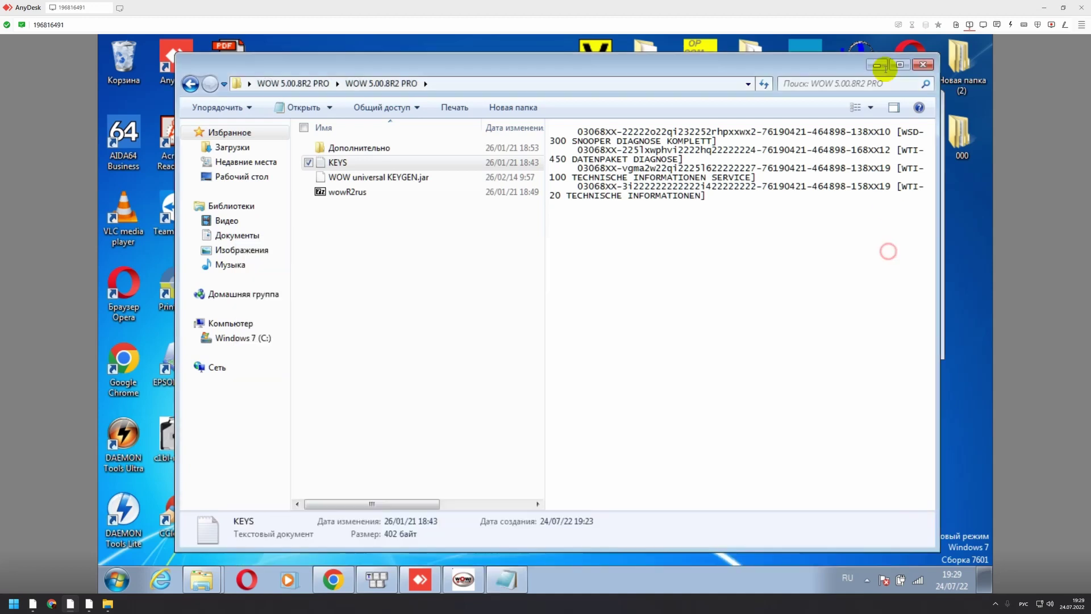
click(875, 66)
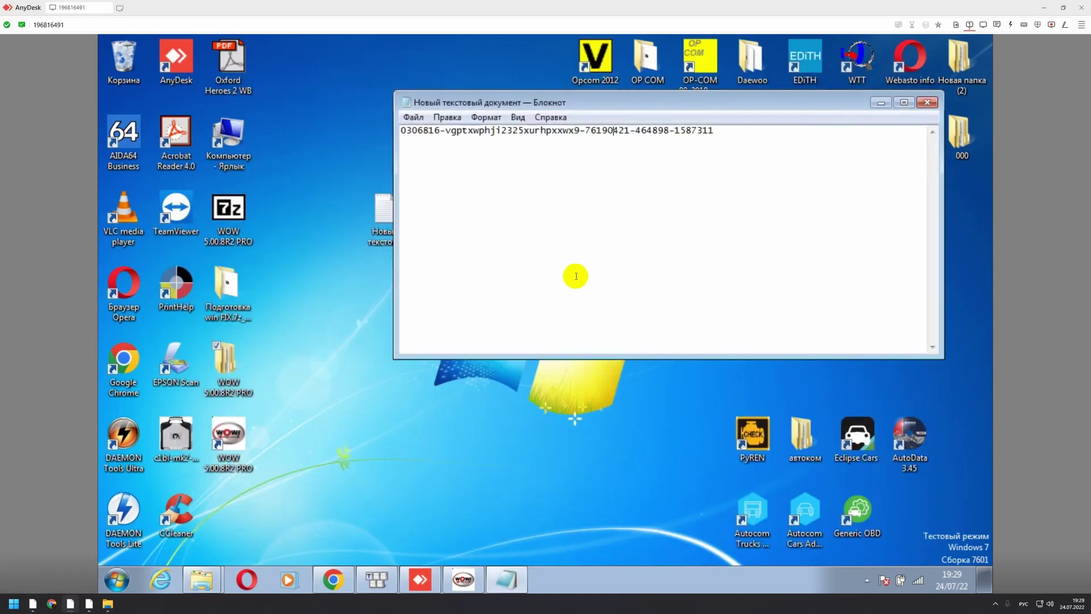
Paste the four KEYS codes into the note and delete their WSD-300, WTI-450, WTI-100 and WTI-20 descriptions.
click(534, 224)
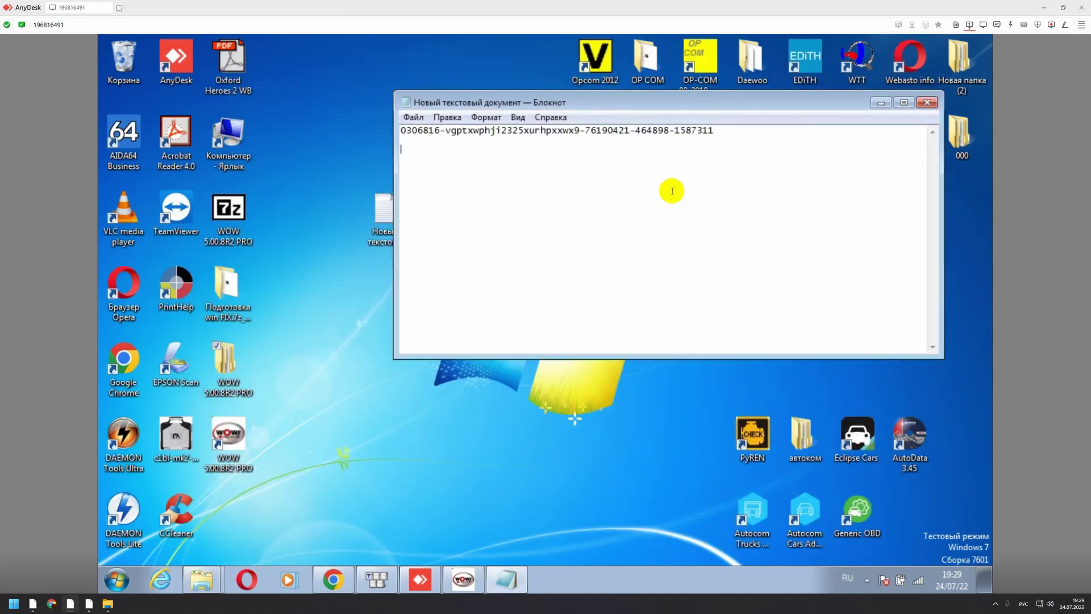
key(ctrl+v)
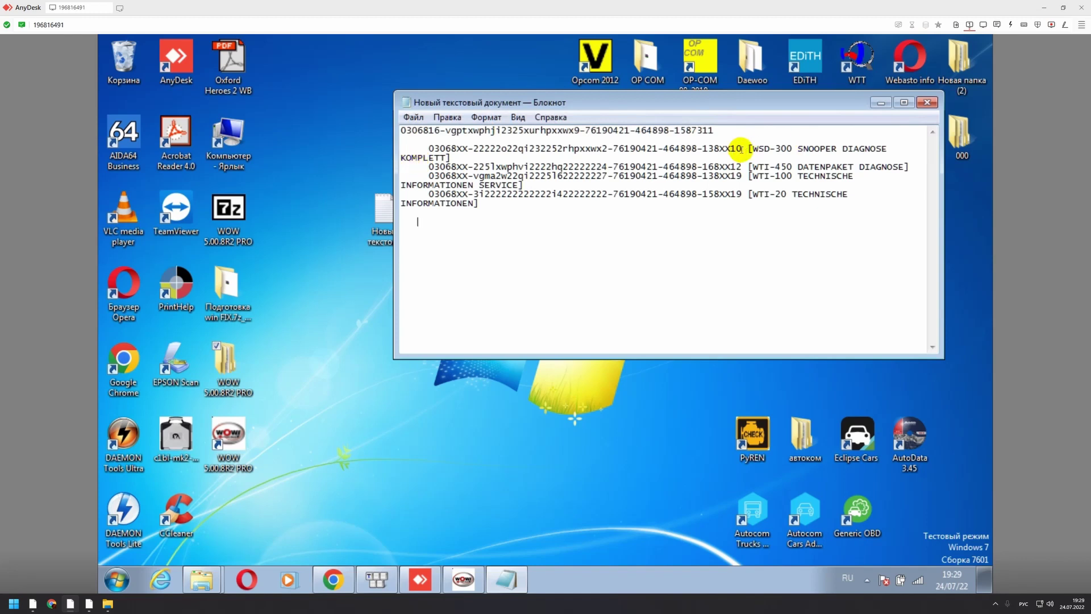
drag(742, 149, 446, 159)
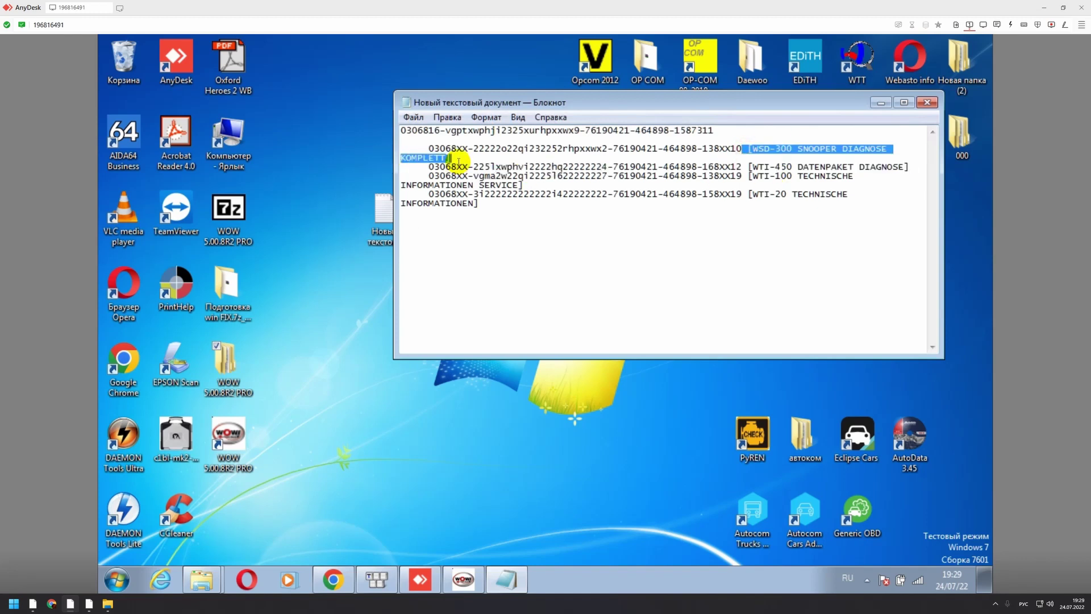
key(Delete)
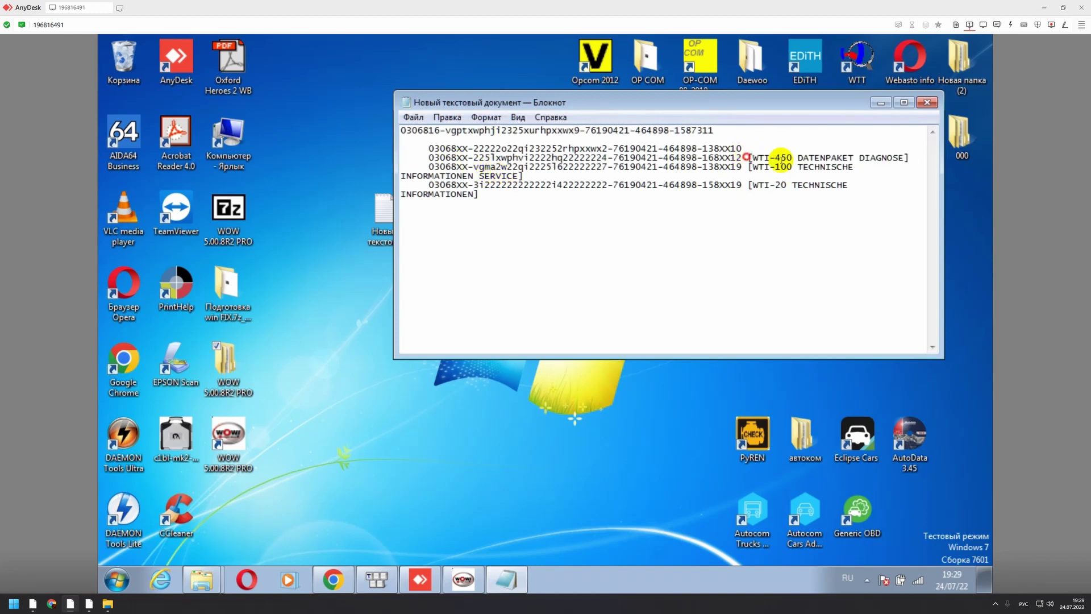
drag(747, 157, 902, 161)
key(Delete)
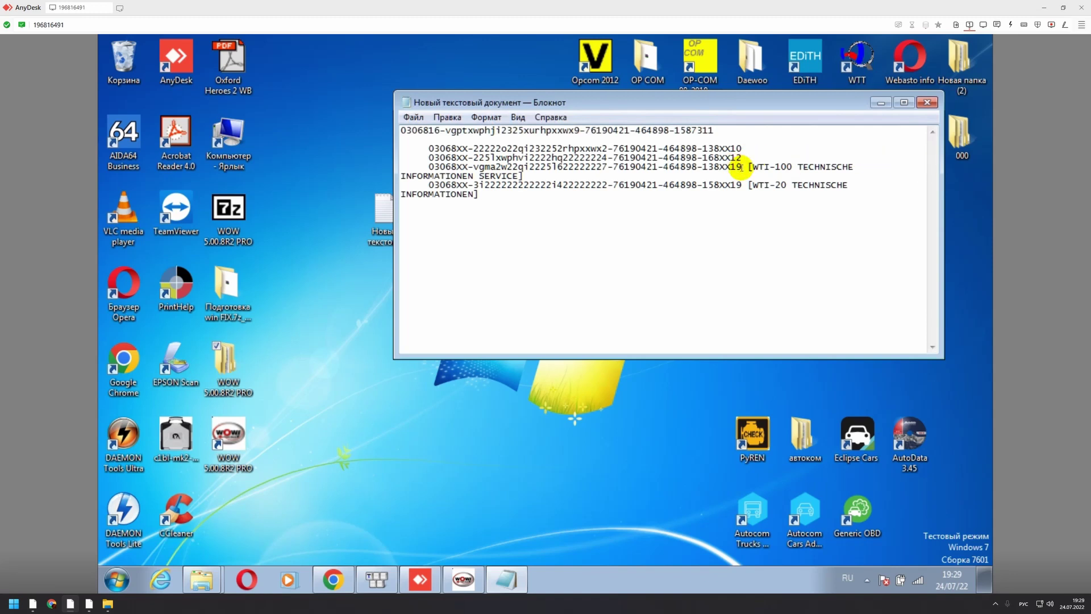
drag(742, 167, 866, 167)
key(Delete)
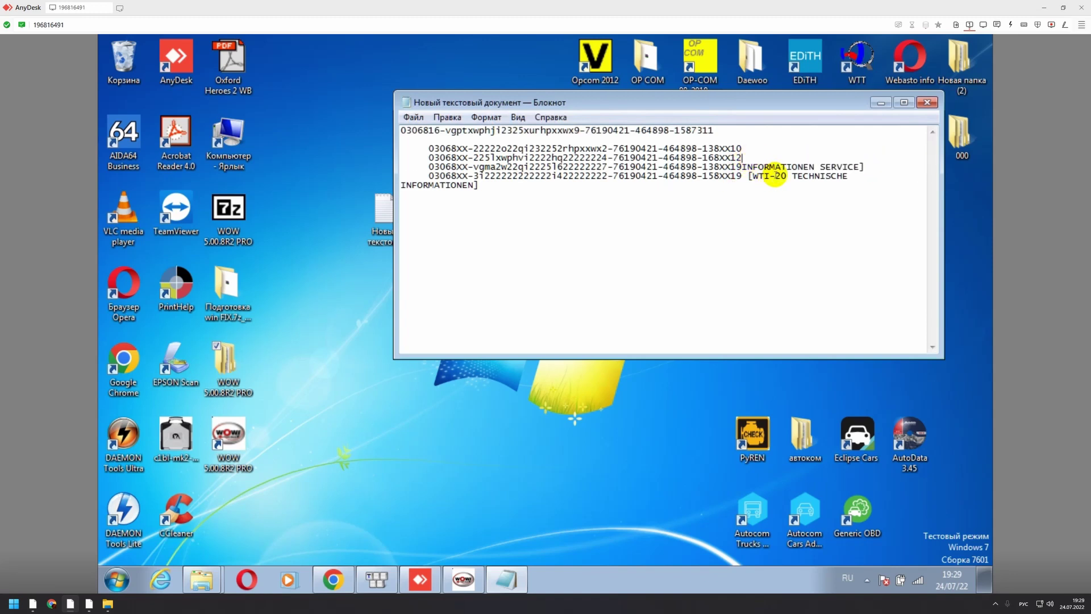
drag(806, 171, 877, 164)
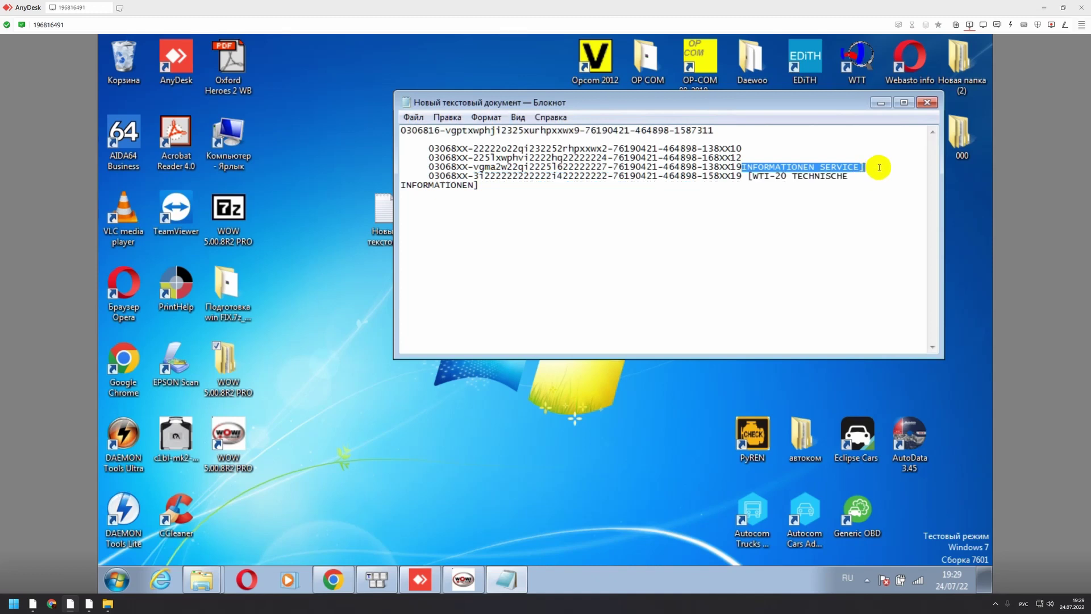
key(Delete)
mouse_move(741, 175)
mouse_down()
mouse_move(866, 173)
mouse_move(740, 176)
mouse_up()
key(Delete)
key(Delete)
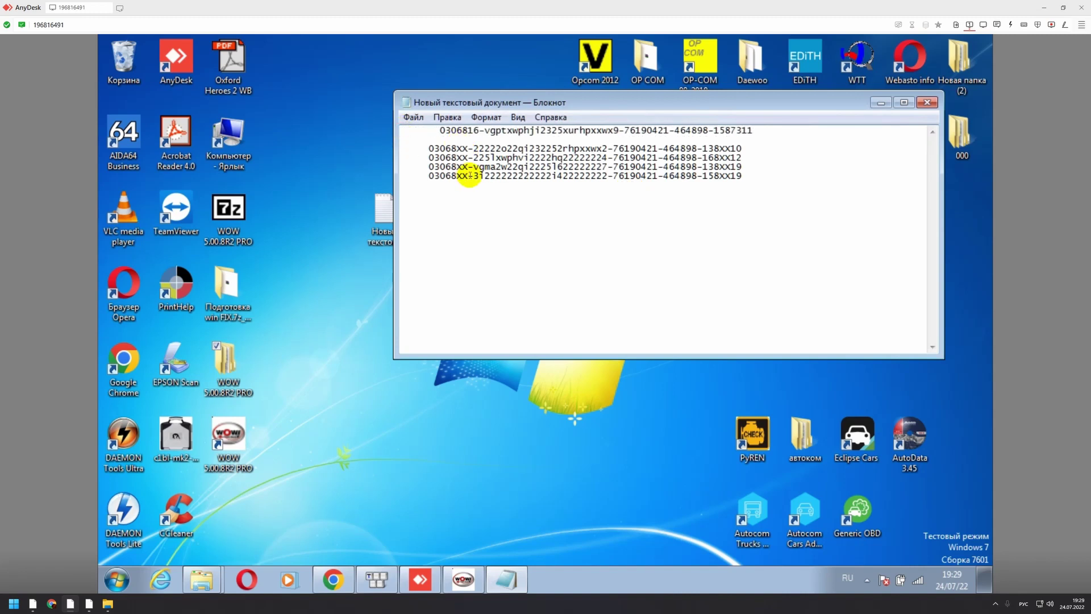
Tidy line 1 and replace the XX placeholders with 16 and 73.
key(BackSpace)
key(BackSpace)
key(BackSpace)
text(м)
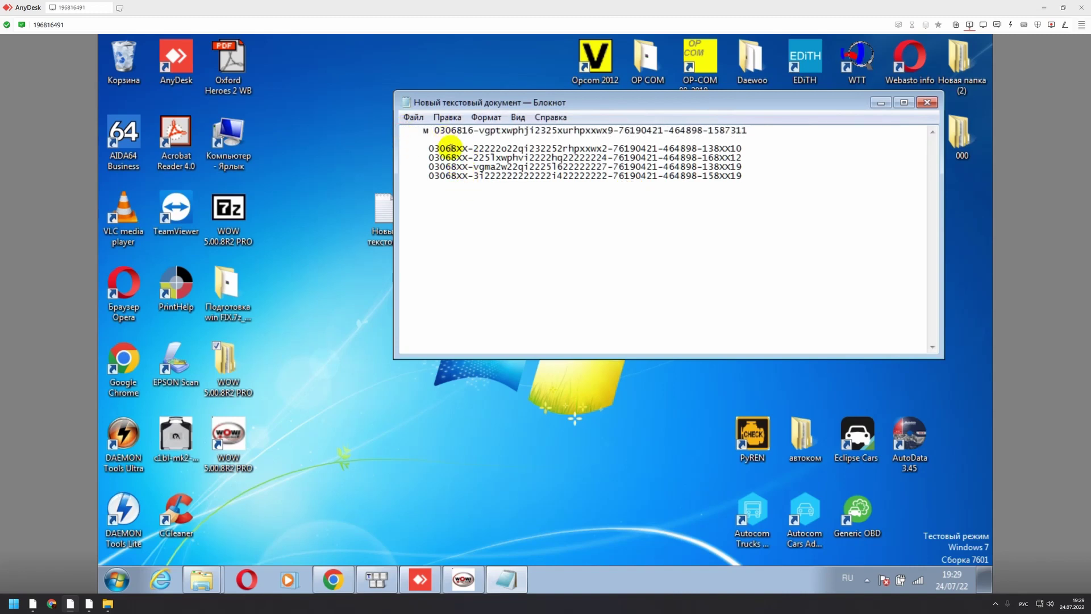
key(BackSpace)
key(BackSpace)
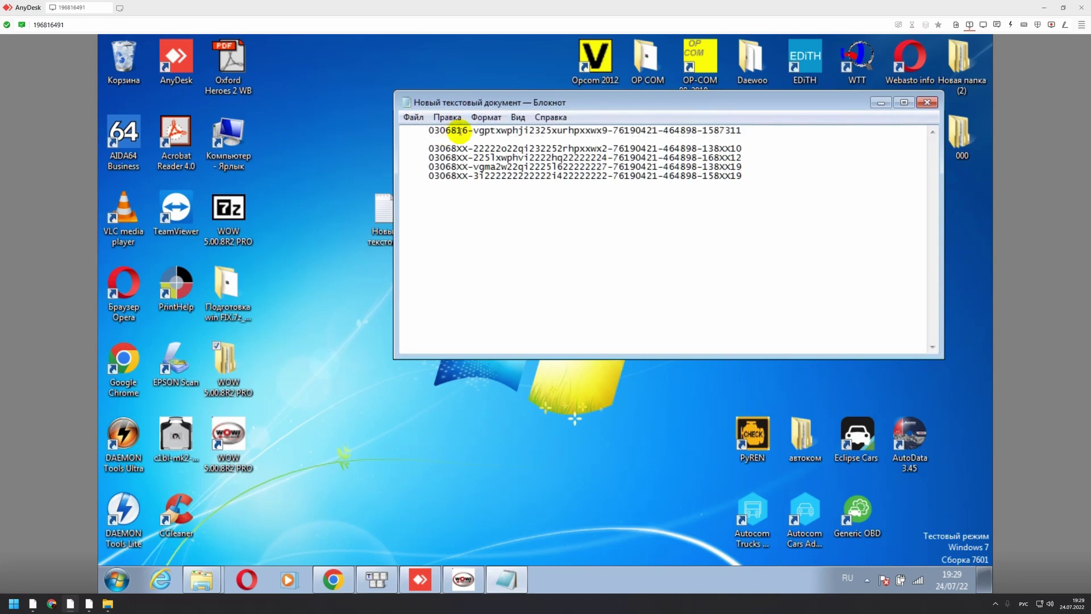
text(16)
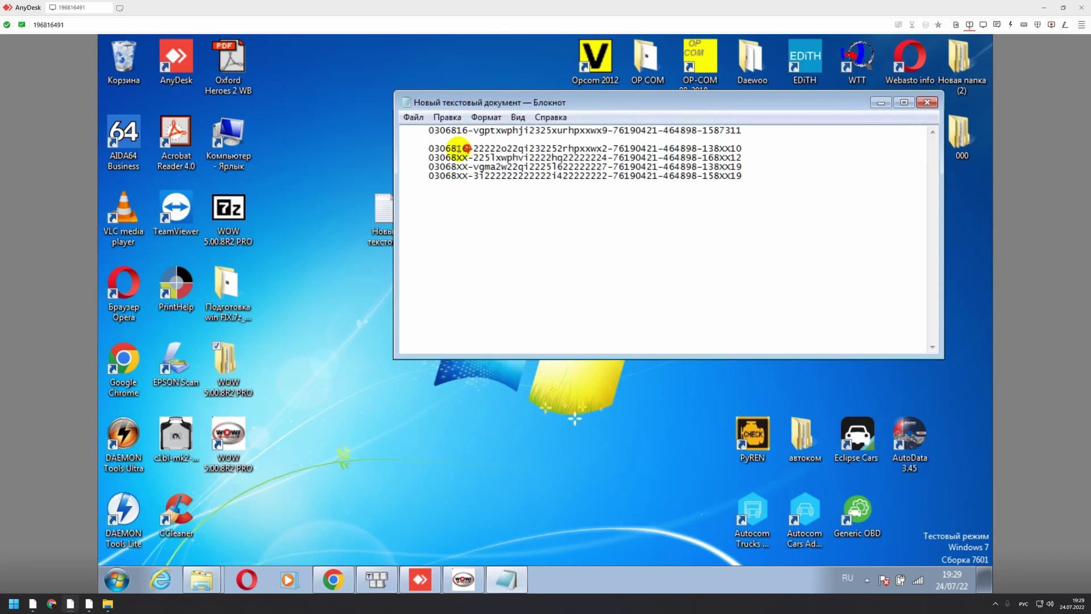
drag(466, 149, 458, 149)
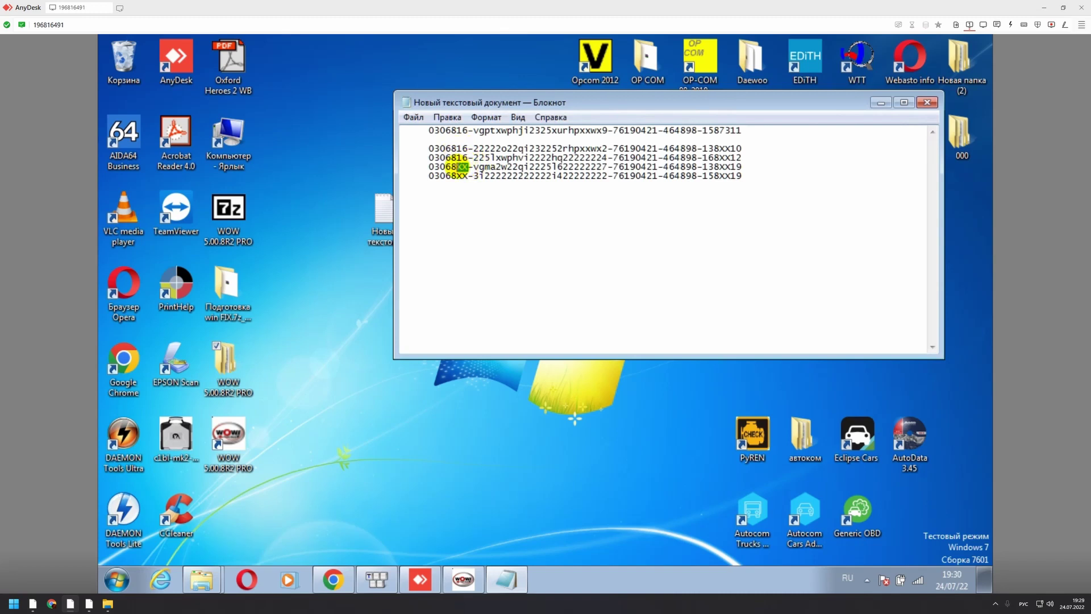
text(16)
text(16)
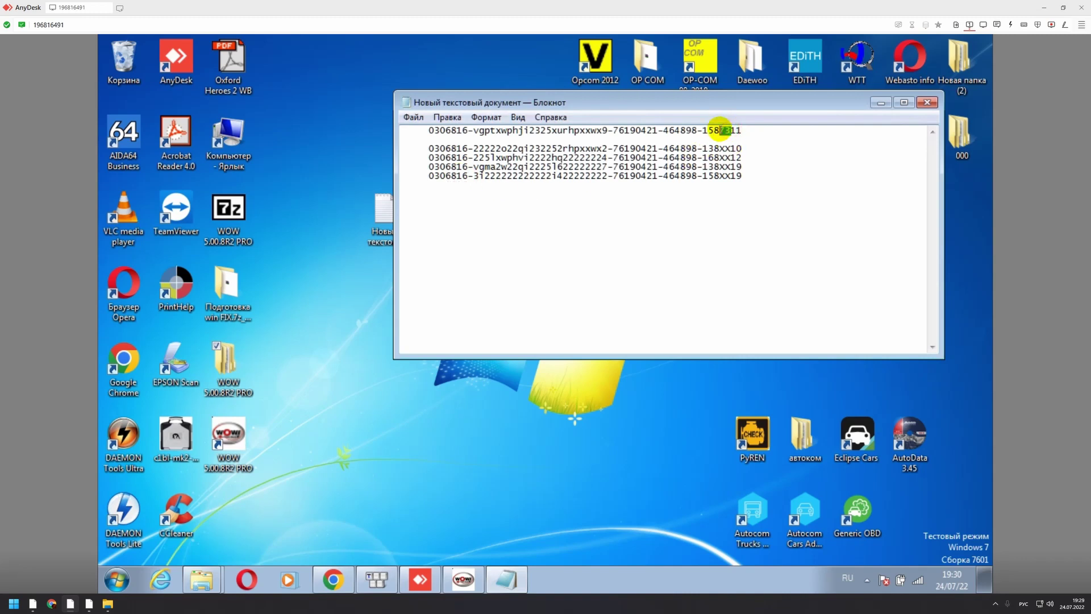
click(728, 148)
text(73)
double_click(728, 157)
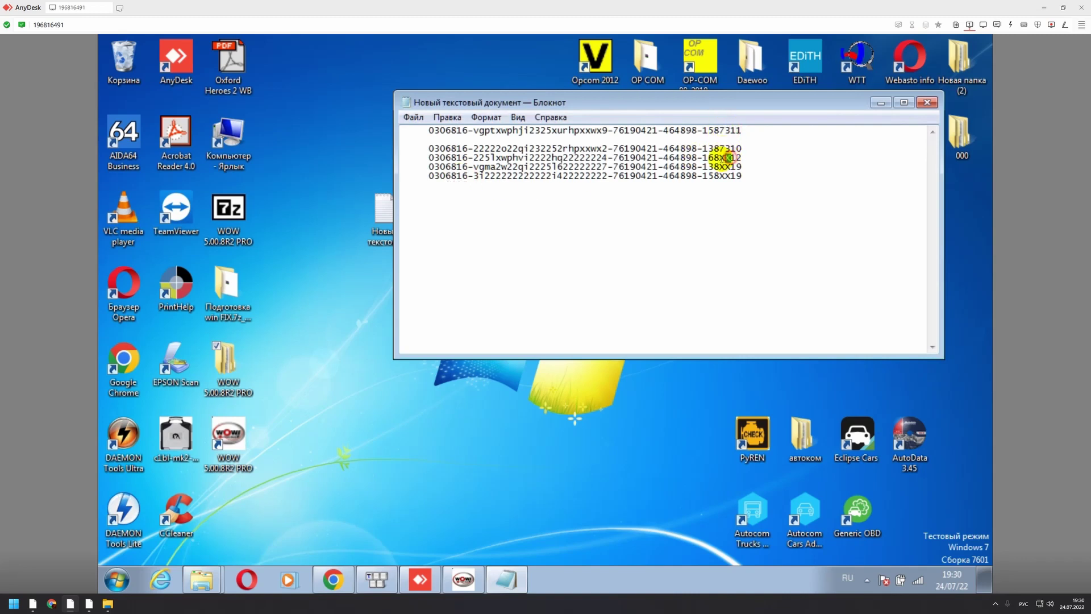
text(73)
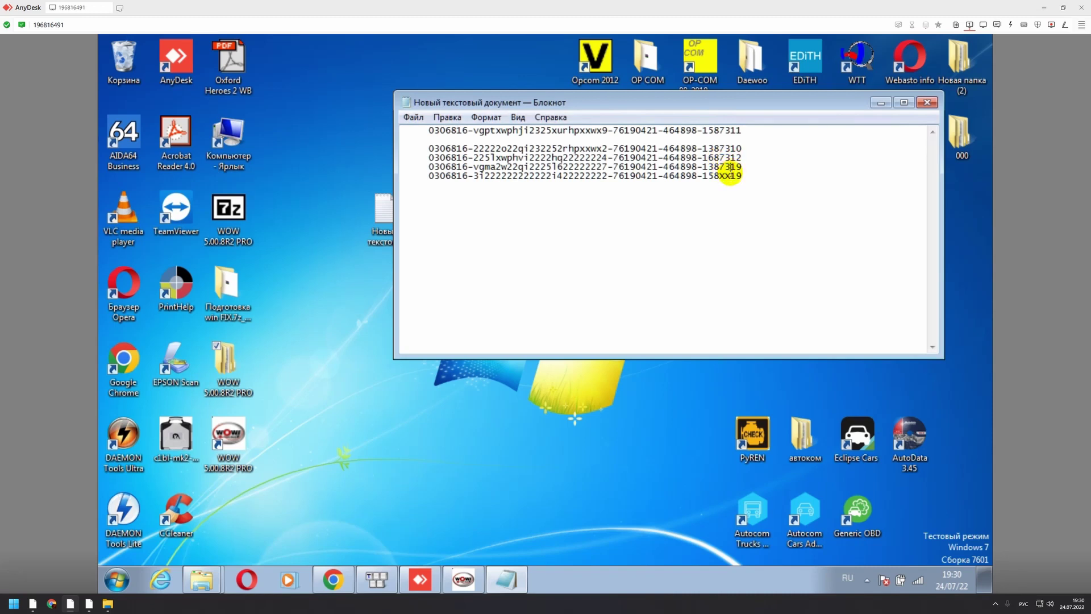
click(881, 102)
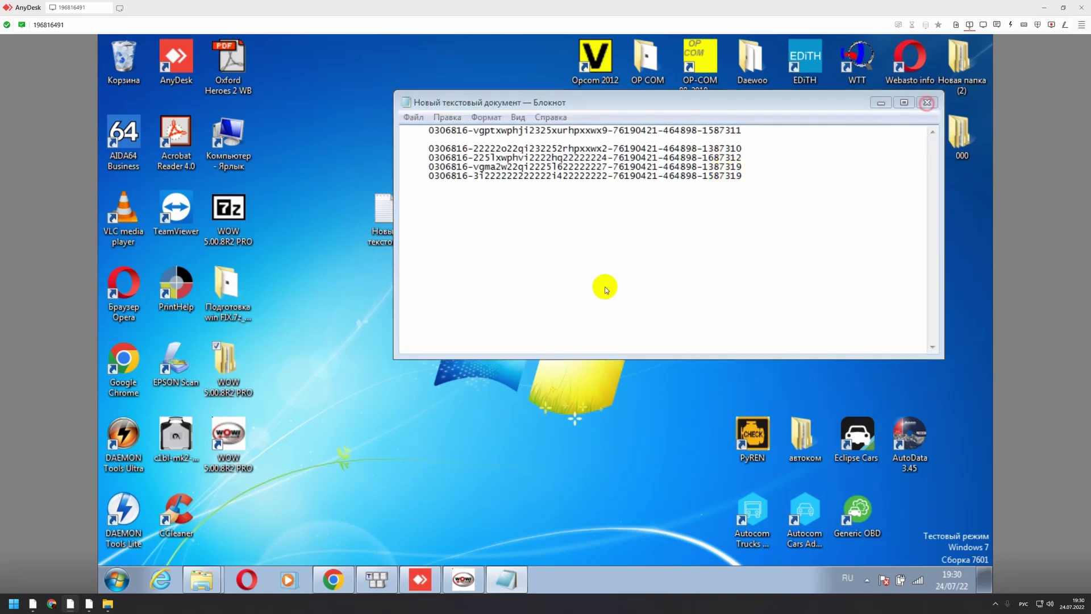
double_click(379, 213)
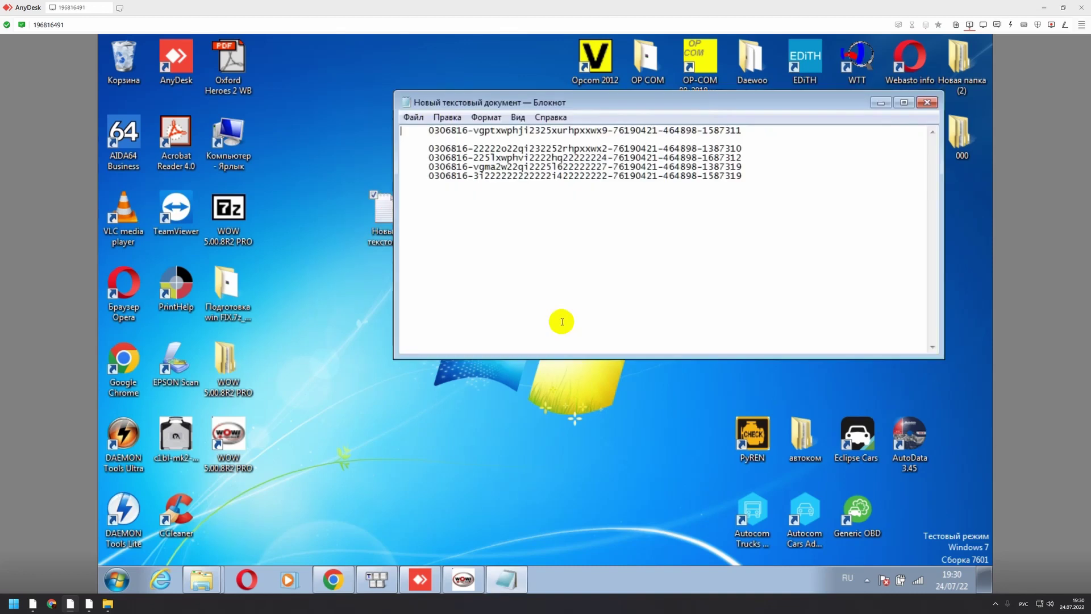
Place the WOW! registration window beside the code list and enter the new customer number.
click(461, 579)
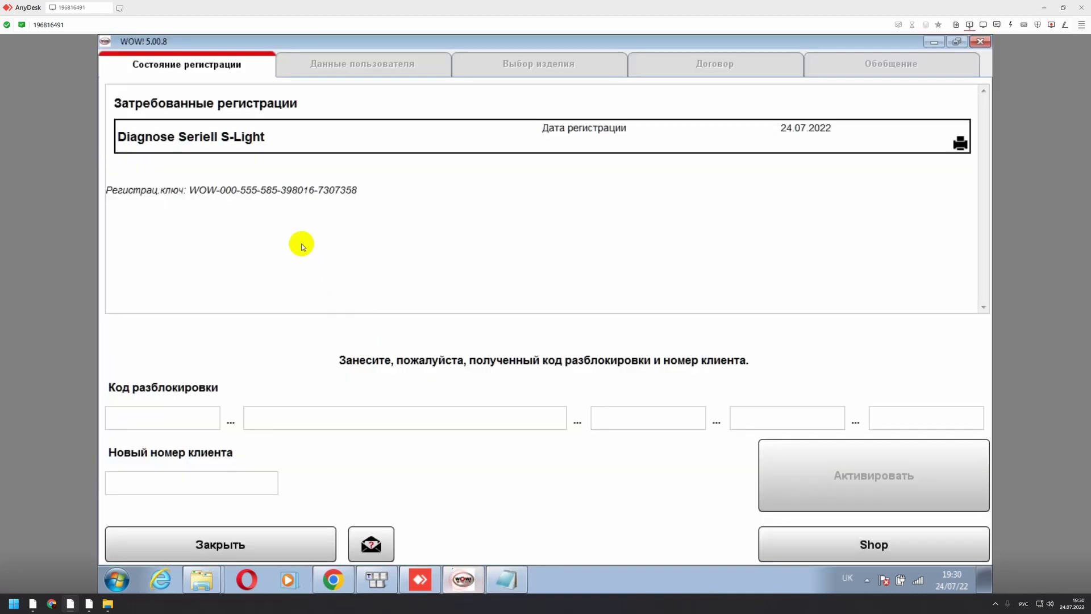
click(237, 39)
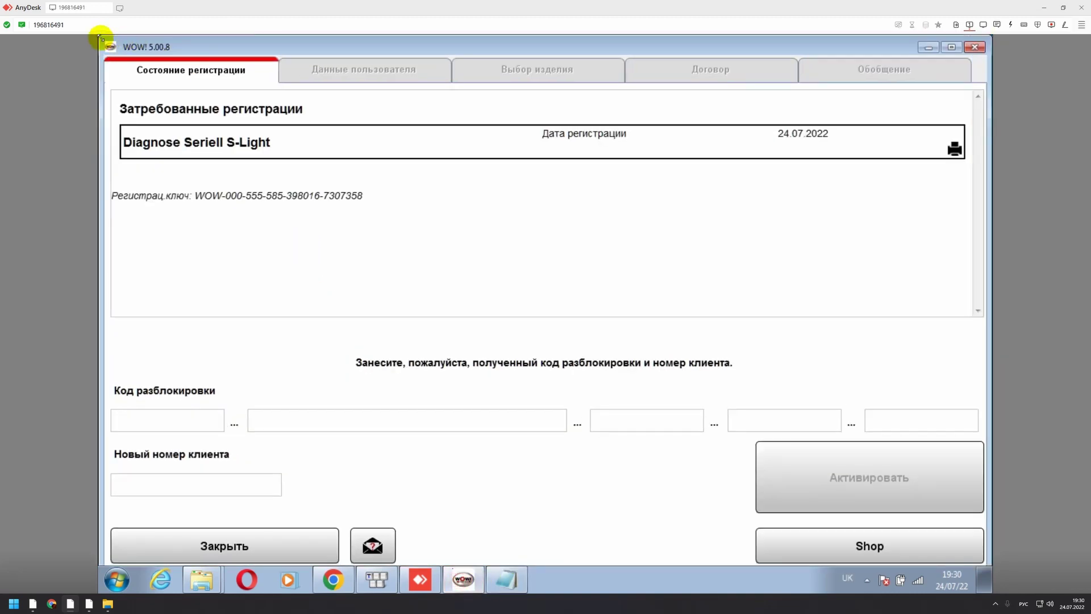
double_click(116, 41)
drag(677, 272, 707, 220)
drag(583, 102, 347, 63)
click(734, 254)
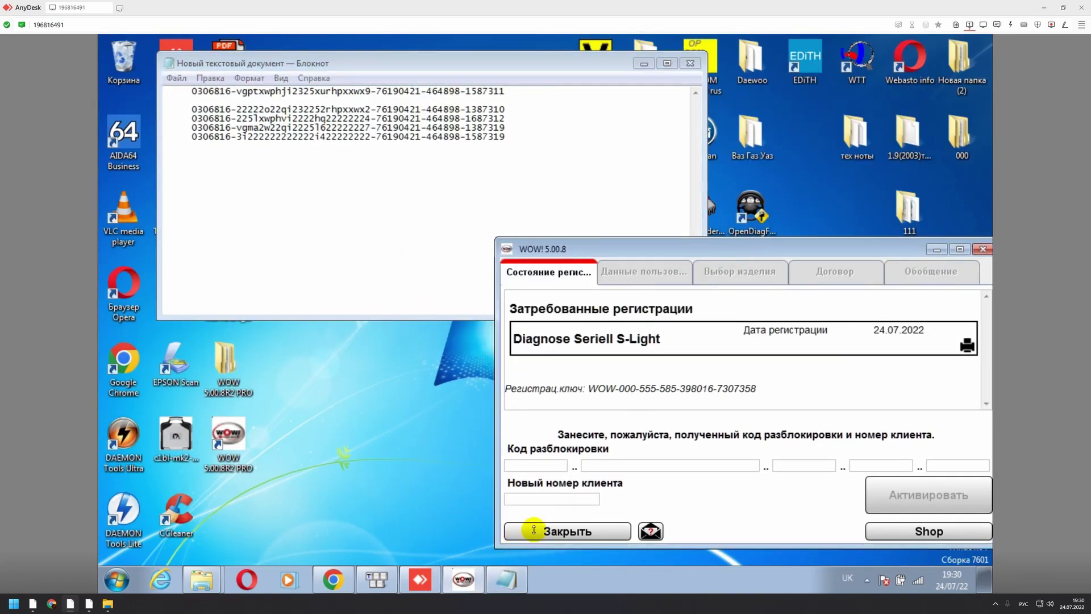
click(539, 500)
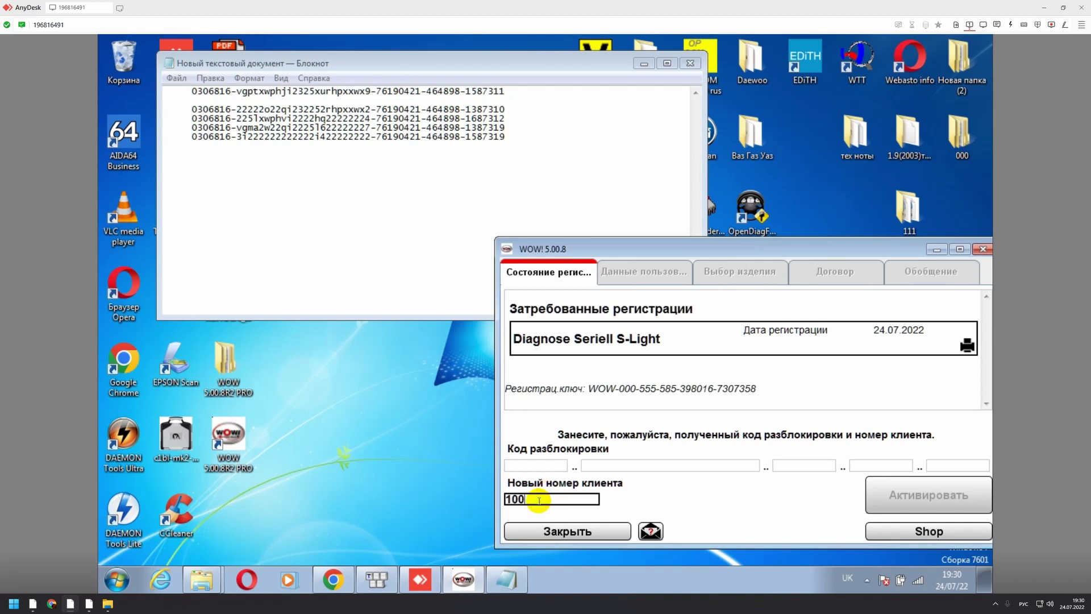
Copy the first three parts of code line 1 into the first three unlock fields.
double_click(213, 91)
key(ctrl+c)
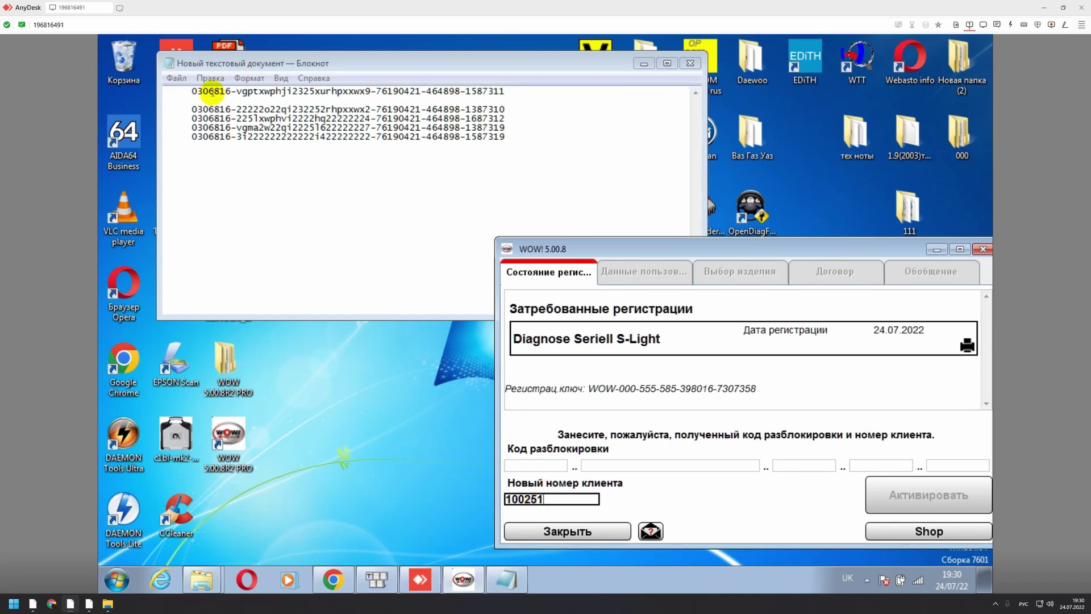
click(527, 463)
key(ctrl+v)
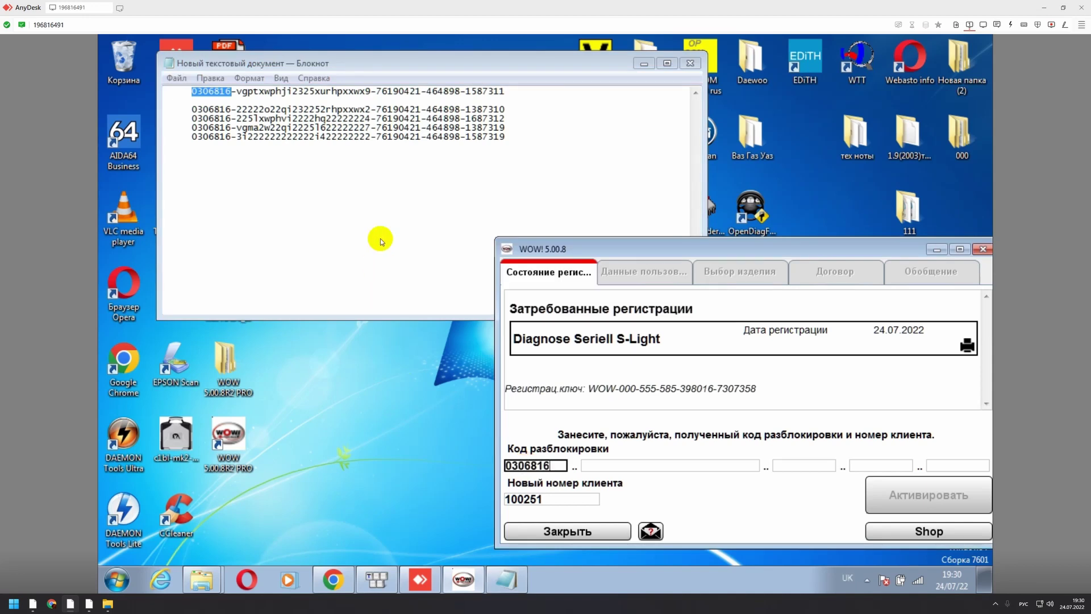
double_click(318, 95)
key(ctrl+c)
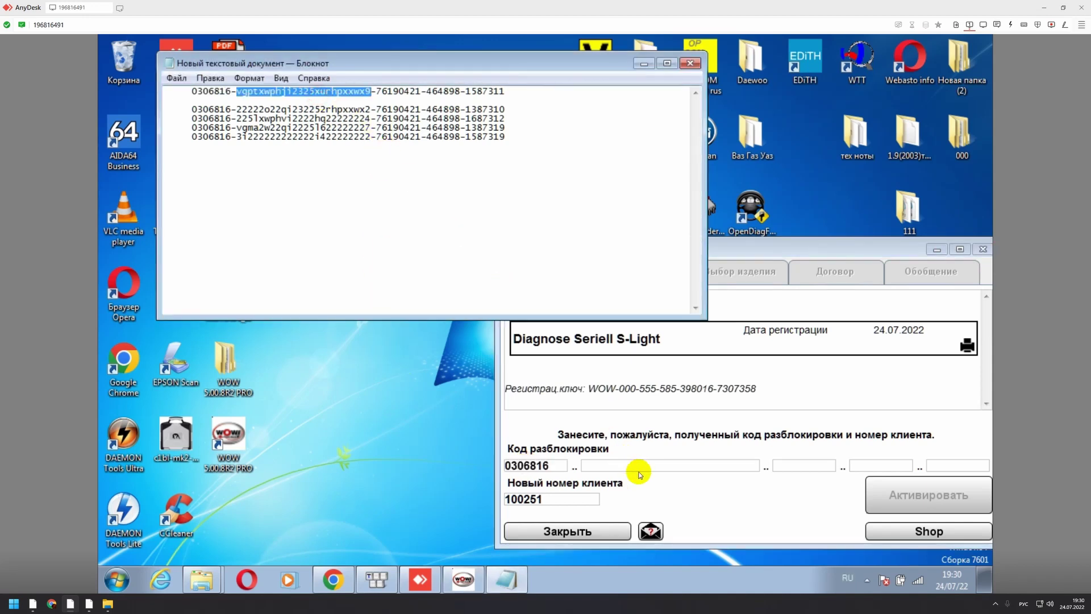
click(642, 465)
key(ctrl+v)
double_click(397, 92)
key(ctrl+c)
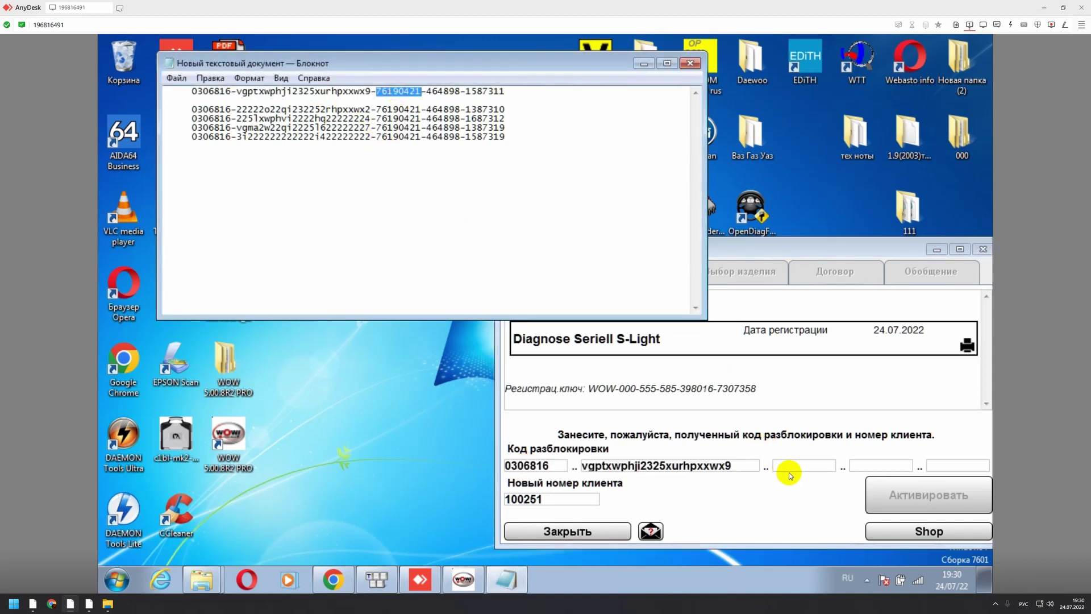
click(792, 466)
key(ctrl+v)
Fill the fourth and fifth unlock fields, activate the code, and postpone the online update.
double_click(443, 92)
key(ctrl+c)
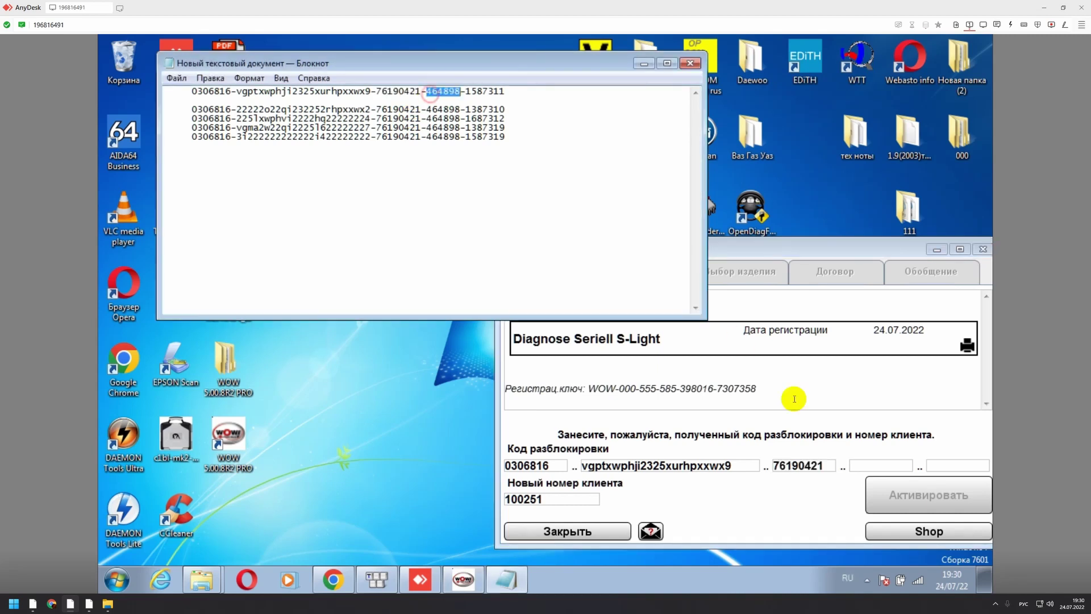
click(883, 465)
key(ctrl+v)
double_click(484, 92)
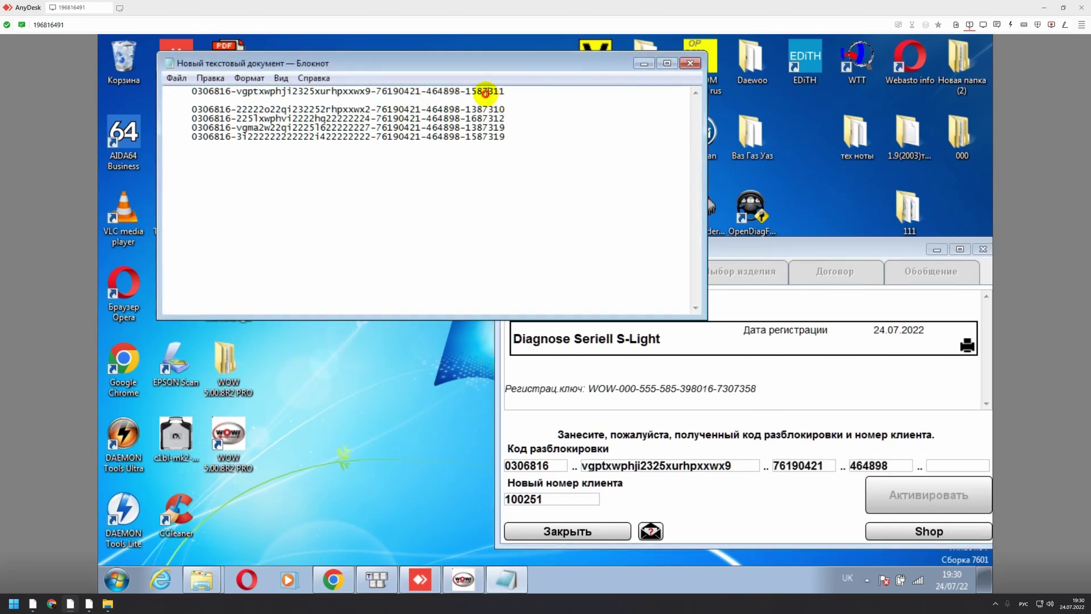
key(ctrl+c)
click(943, 465)
key(ctrl+v)
click(919, 496)
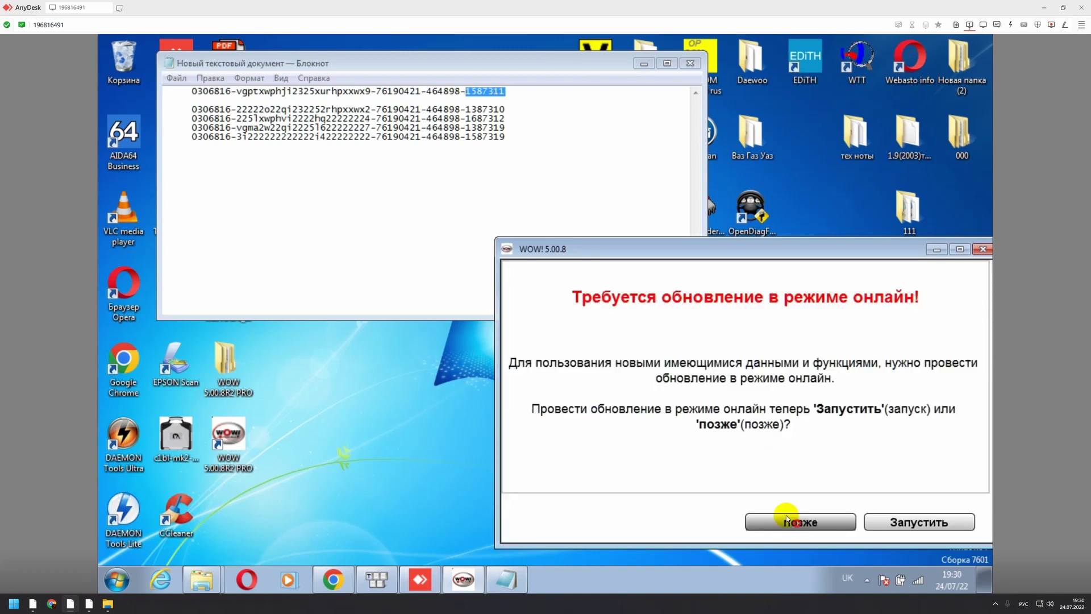
click(786, 518)
Copy the second unlock code's five parts from the note into WOW's fields and activate it.
double_click(206, 109)
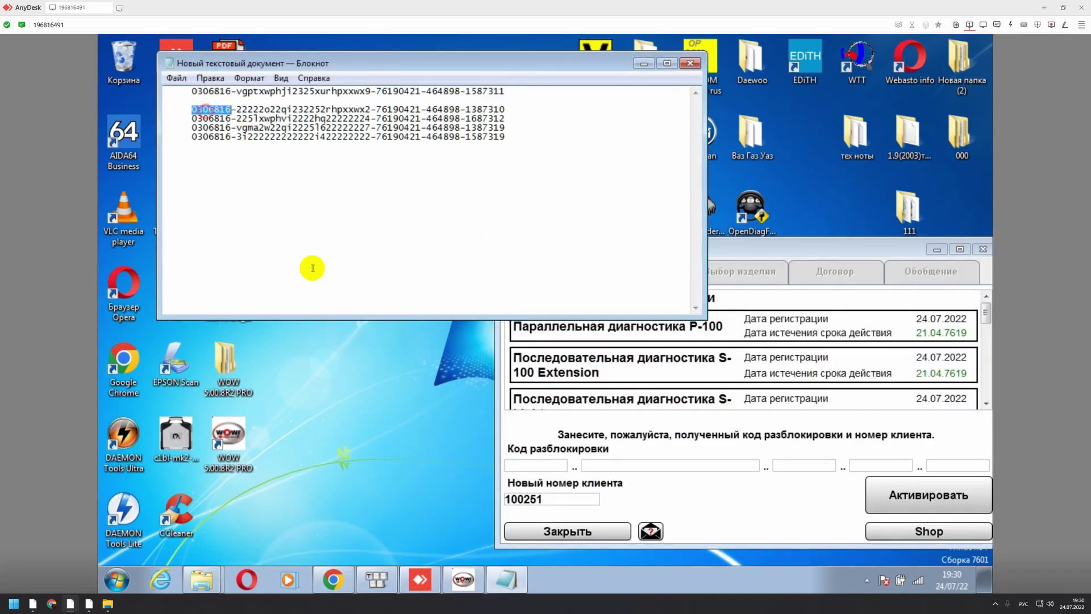
key(ctrl+c)
click(520, 465)
key(ctrl+v)
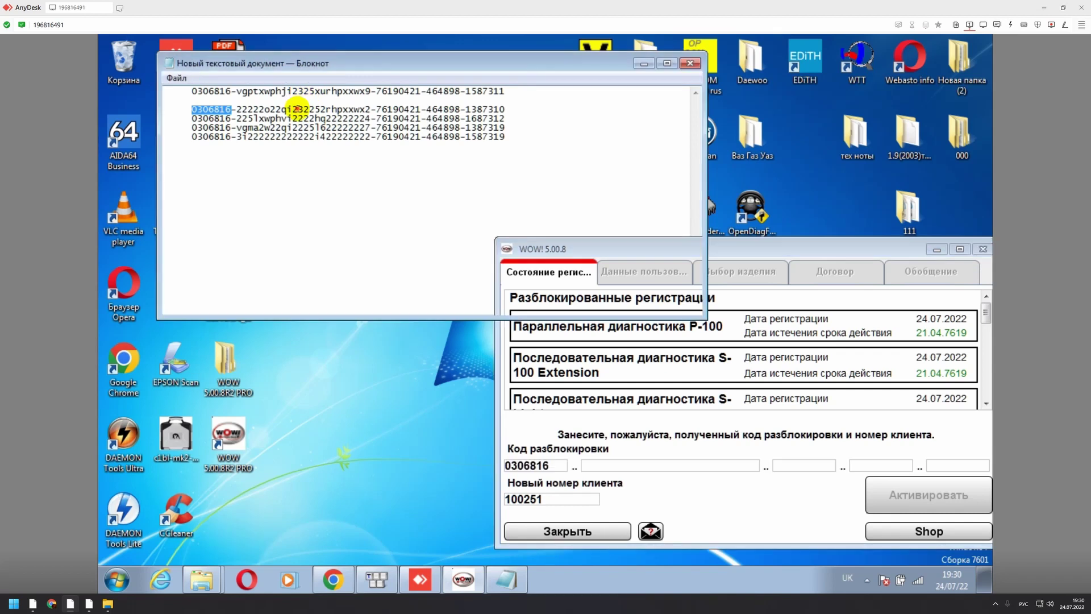
double_click(296, 109)
key(ctrl+c)
click(681, 465)
key(ctrl+v)
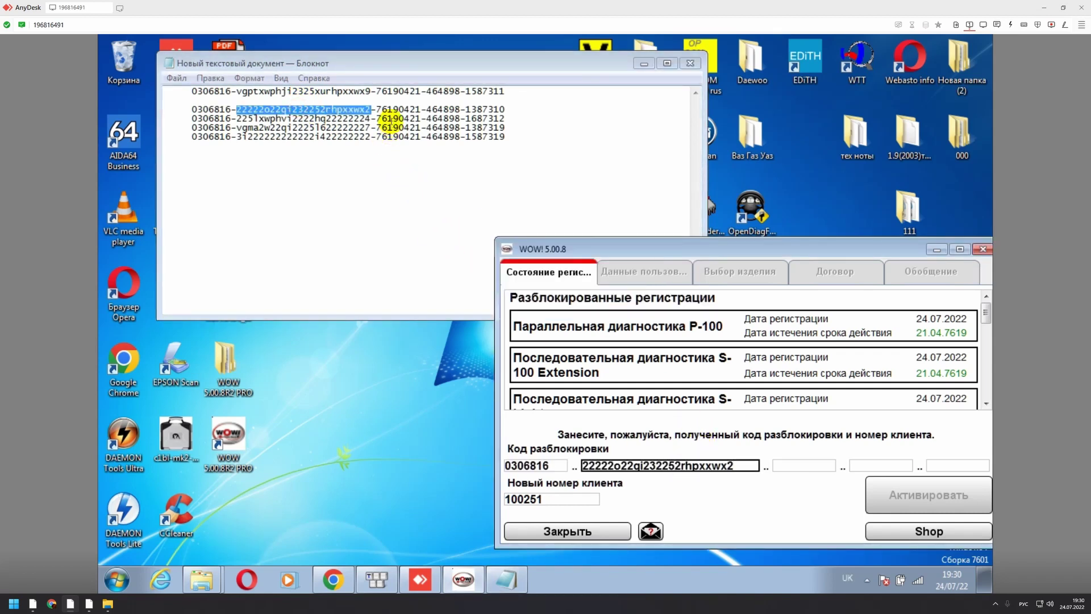
double_click(389, 110)
key(ctrl+c)
click(796, 464)
key(ctrl+v)
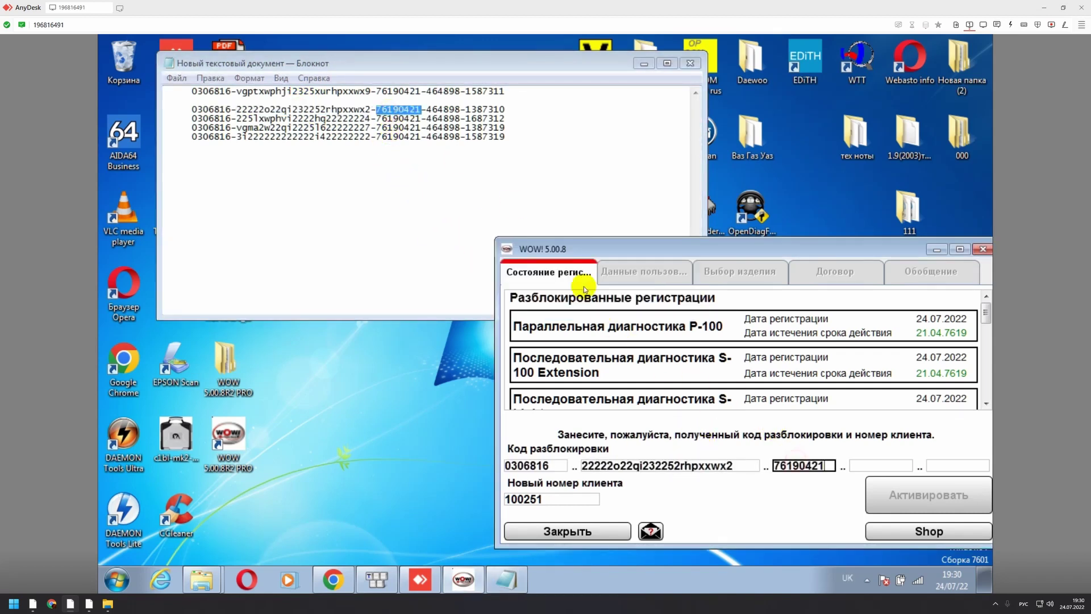
double_click(438, 110)
key(ctrl+c)
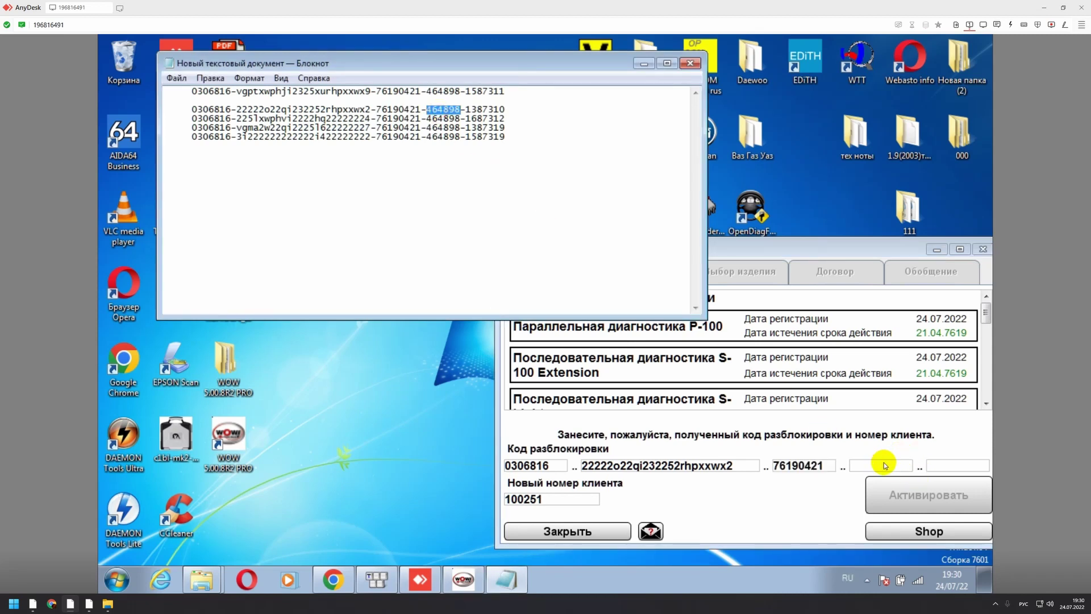
click(880, 465)
key(ctrl+v)
double_click(476, 109)
key(ctrl+c)
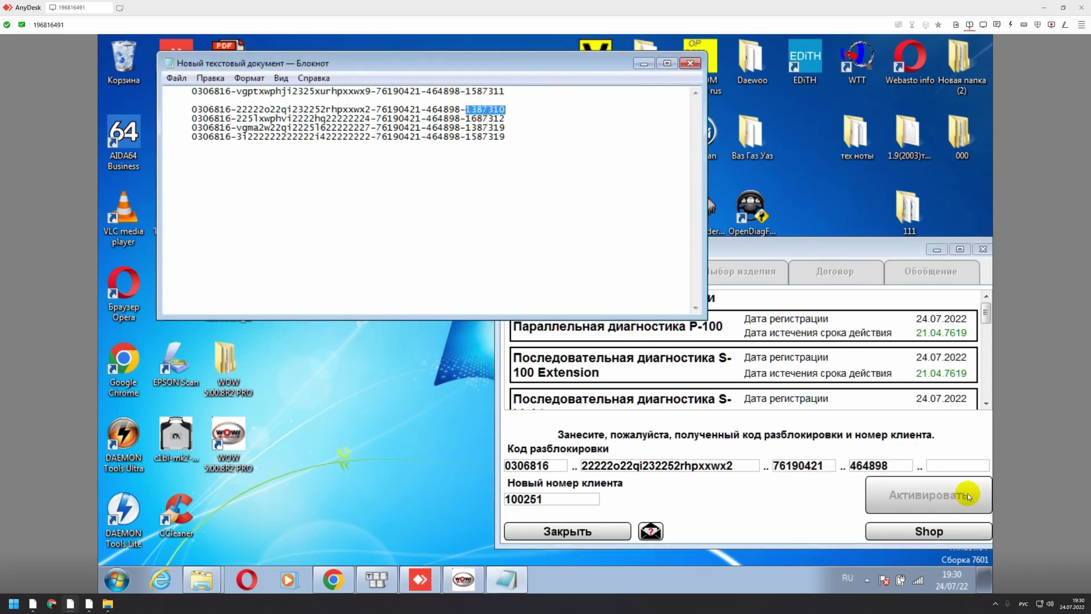
click(944, 465)
key(ctrl+v)
click(928, 495)
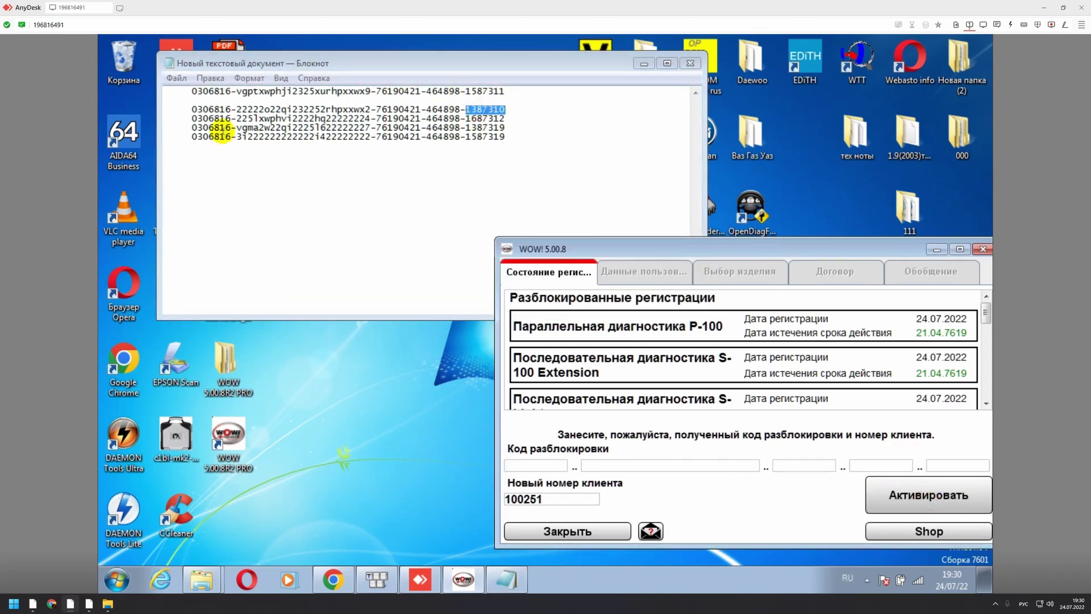
Paste the five parts of the third unlock code into the unlock fields.
double_click(211, 118)
key(ctrl+c)
click(535, 465)
key(ctrl+v)
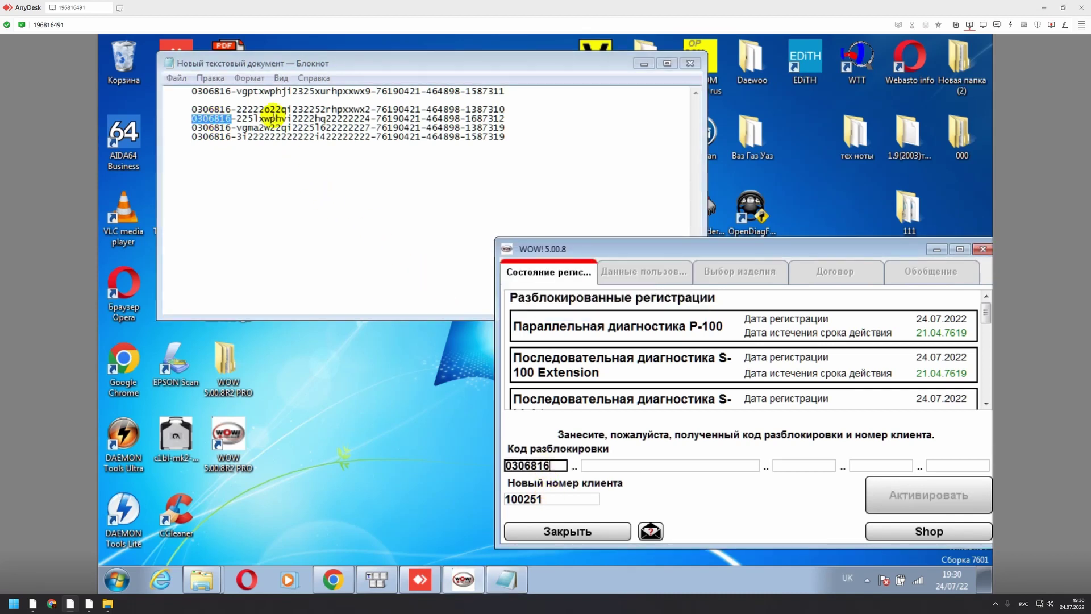
double_click(272, 118)
key(ctrl+c)
click(725, 465)
key(ctrl+v)
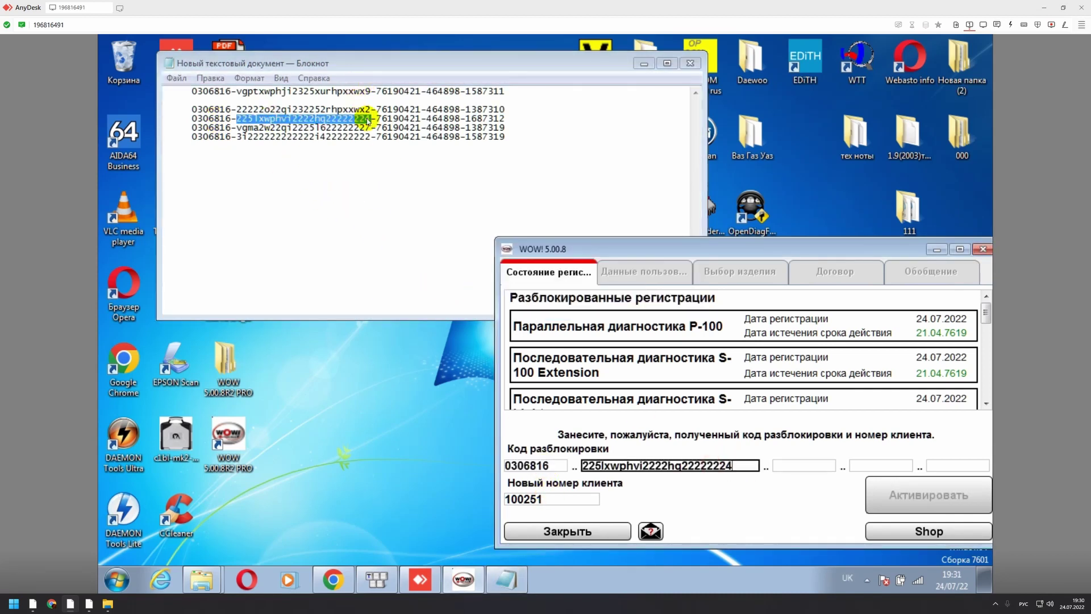
double_click(398, 118)
key(ctrl+c)
click(803, 465)
key(ctrl+v)
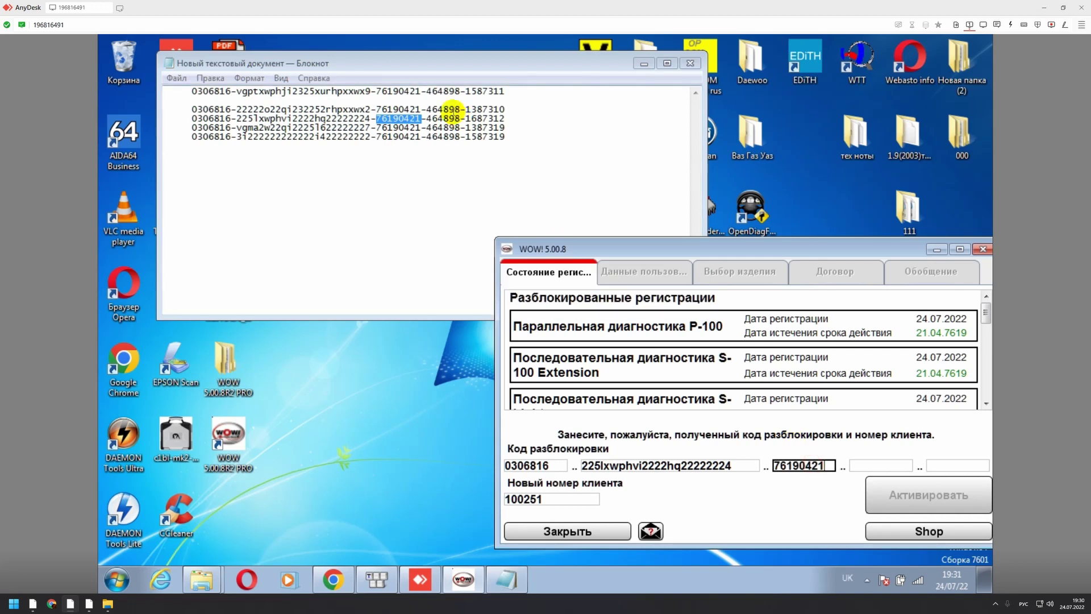
double_click(446, 119)
key(ctrl+c)
click(877, 465)
key(ctrl+v)
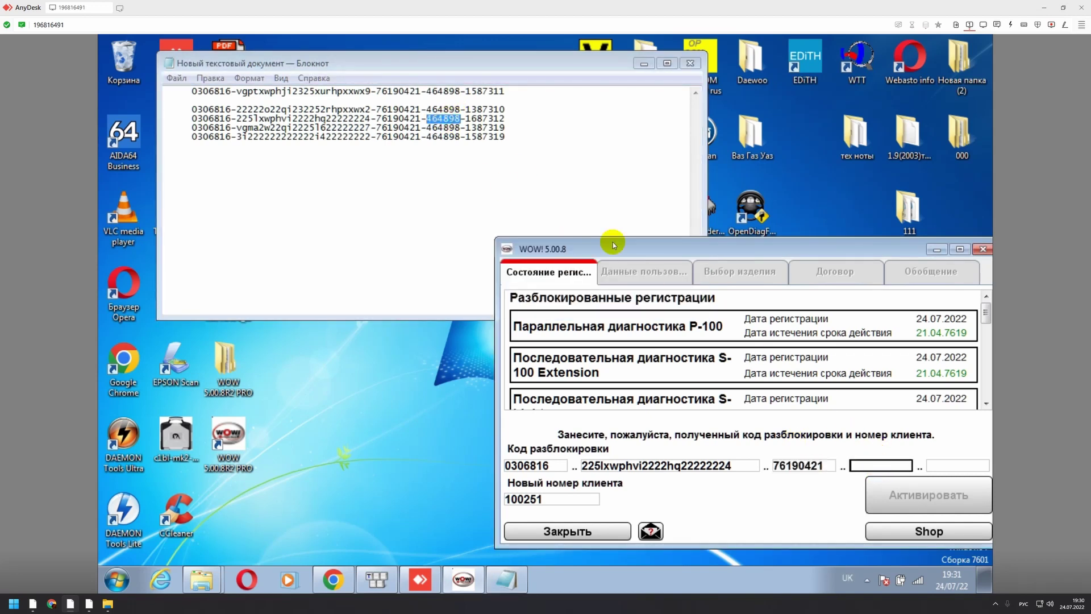
double_click(485, 118)
key(ctrl+c)
click(958, 465)
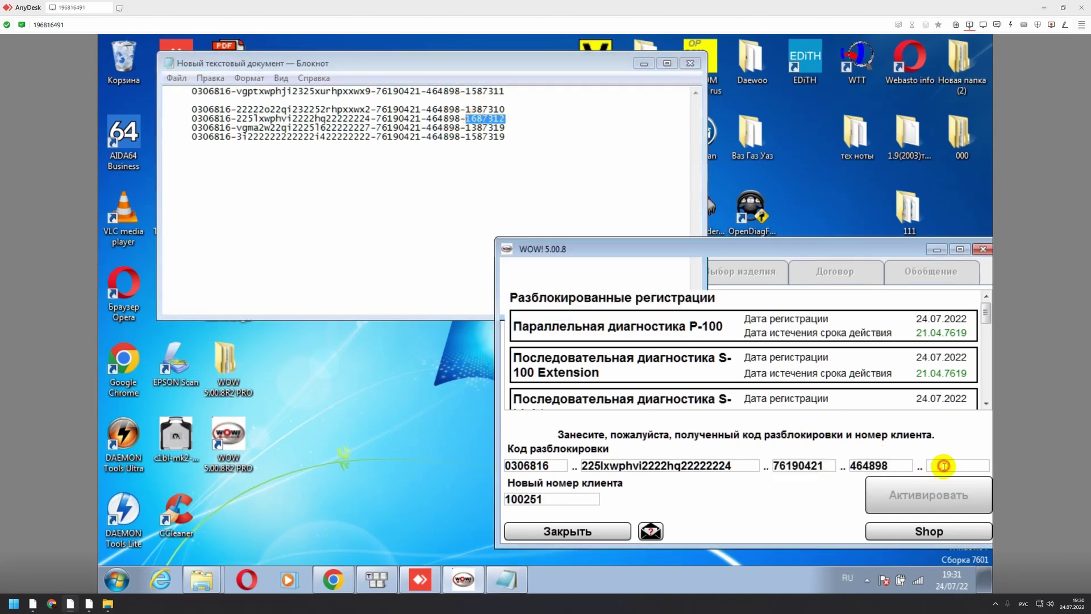
key(ctrl+v)
Enter the fourth unlock code's five parts from the note and activate it.
double_click(206, 128)
key(ctrl+c)
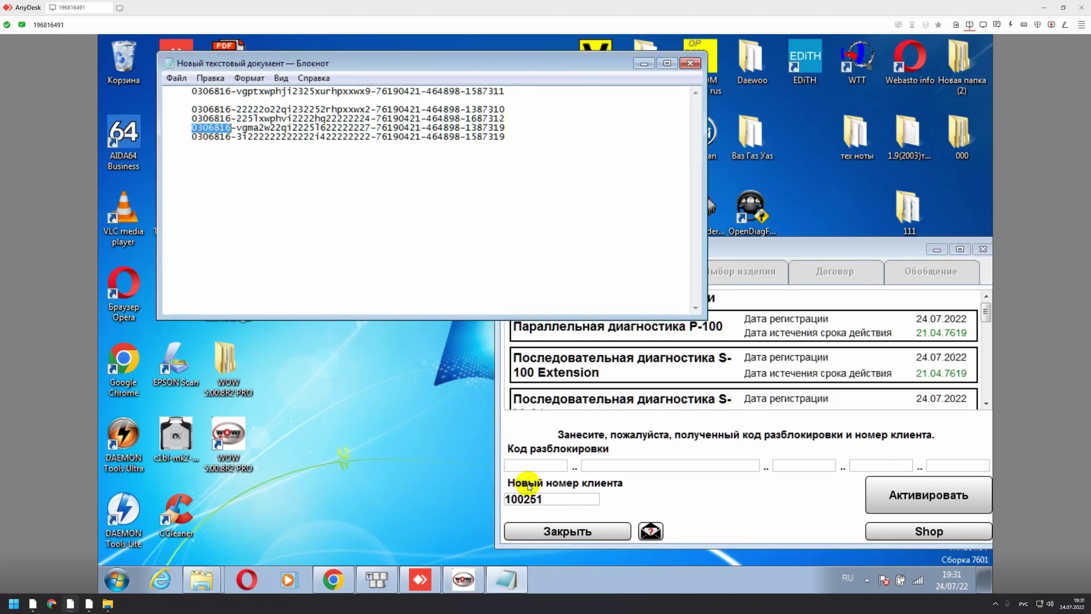
click(531, 465)
key(ctrl+v)
click(315, 126)
double_click(316, 126)
key(ctrl+c)
click(511, 310)
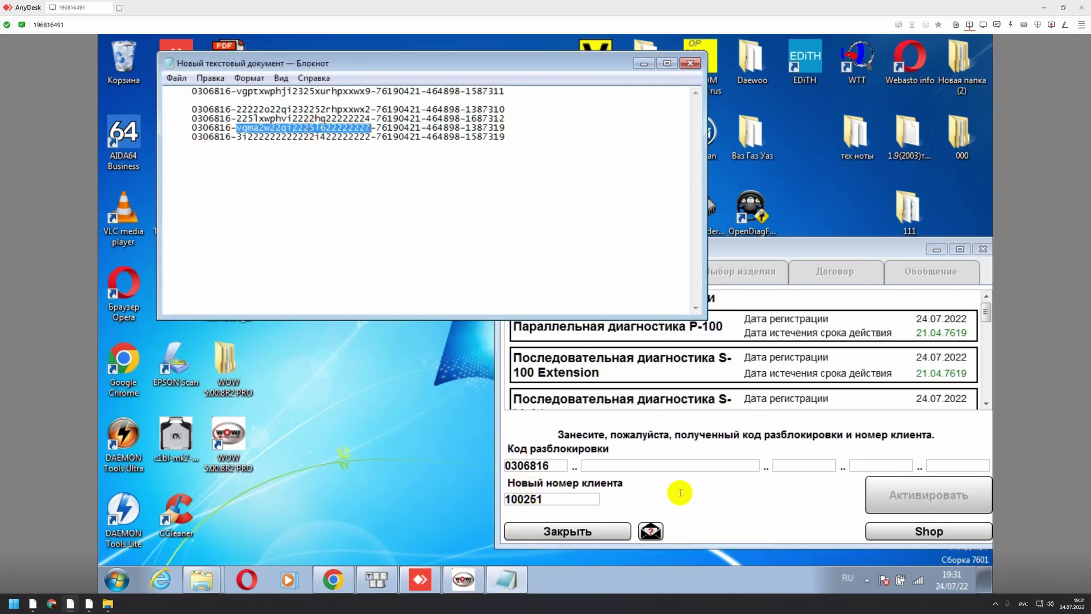
click(677, 465)
key(ctrl+v)
double_click(396, 126)
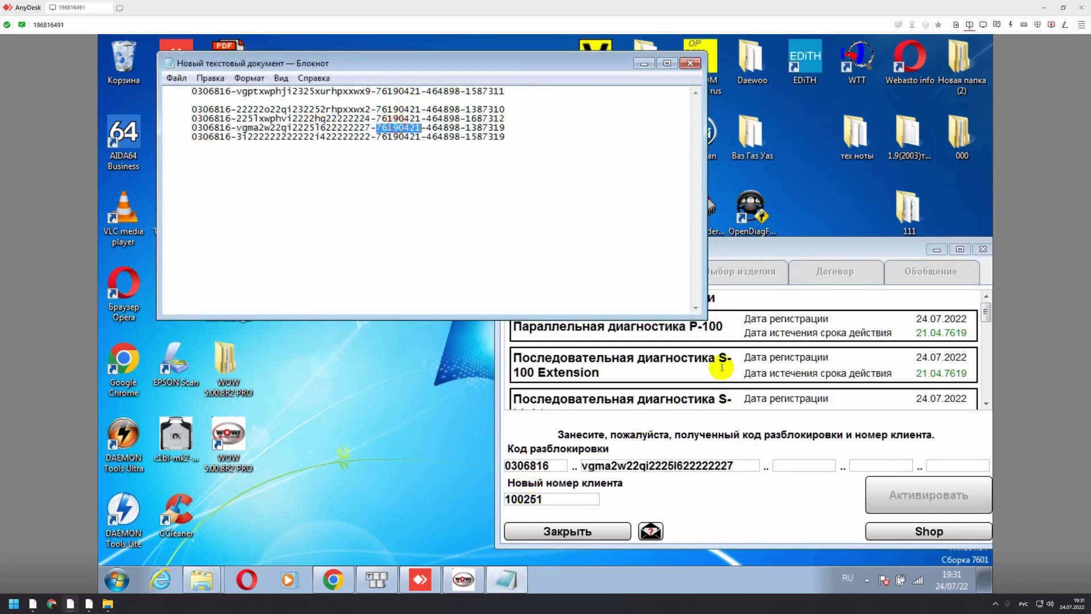
key(ctrl+c)
click(804, 465)
key(ctrl+v)
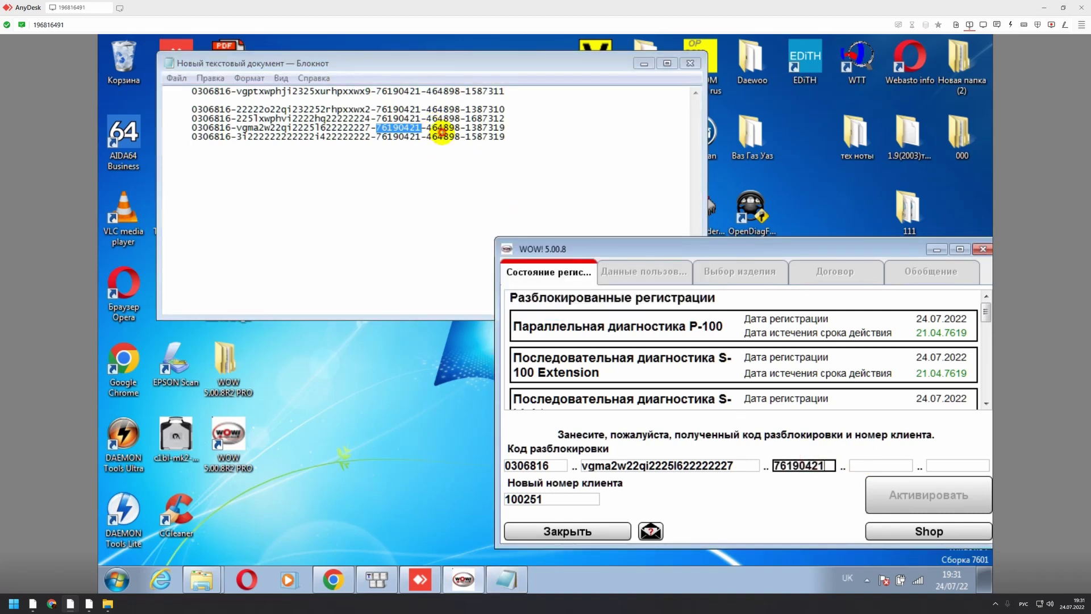
click(442, 132)
double_click(442, 130)
key(ctrl+c)
click(863, 464)
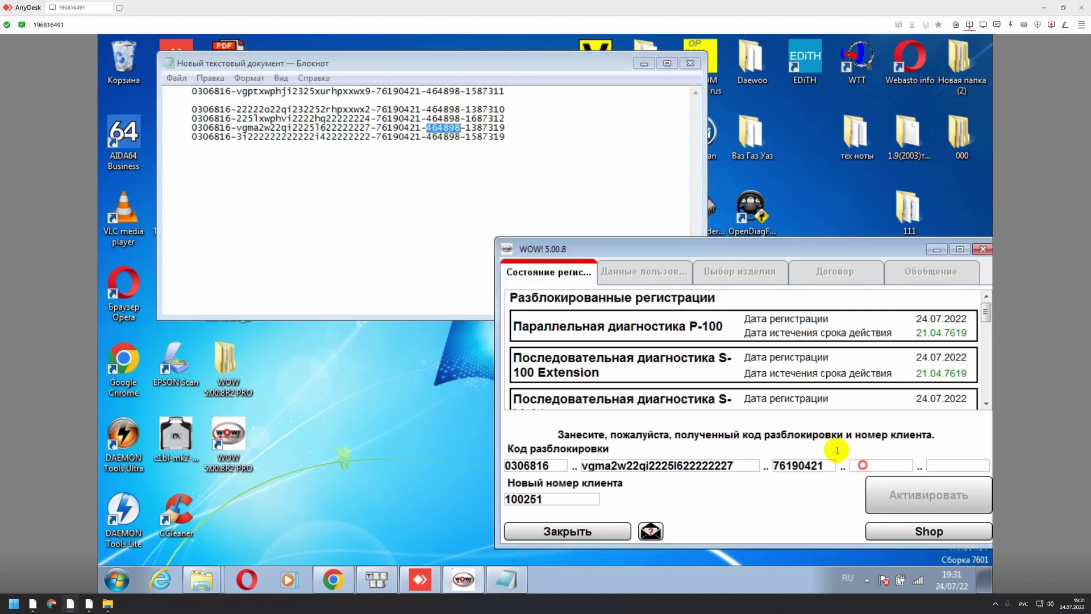
key(ctrl+v)
click(477, 128)
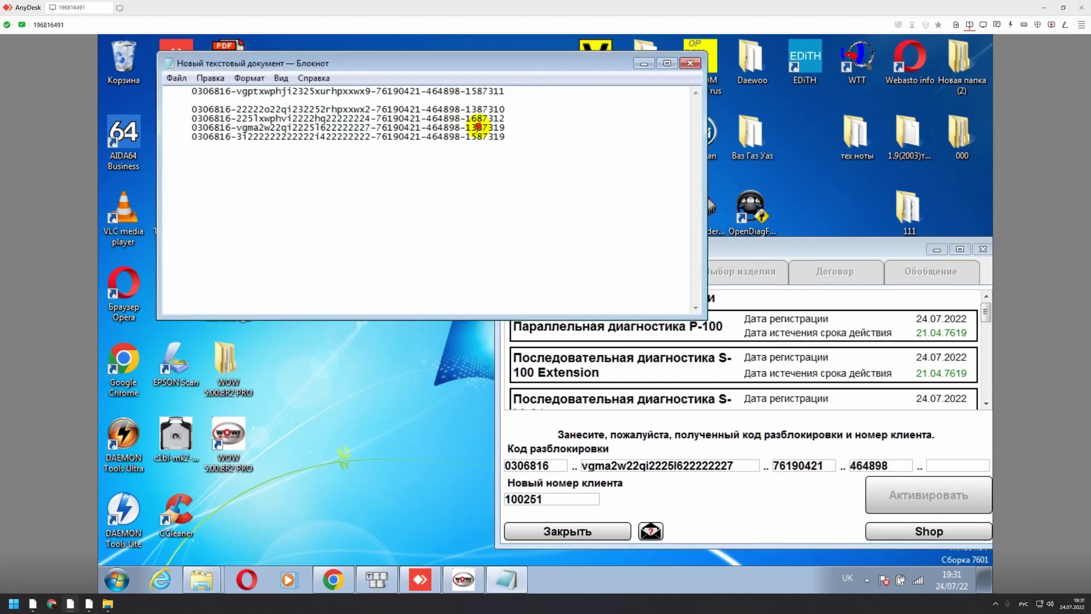
double_click(477, 127)
key(ctrl+c)
click(945, 466)
key(ctrl+v)
click(926, 494)
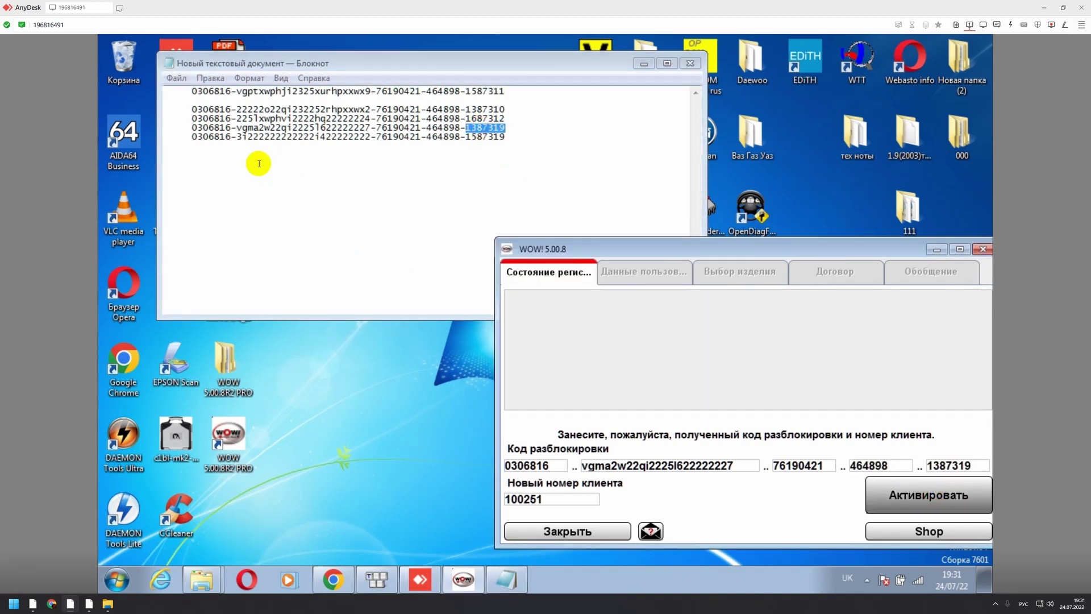
Enter the next unlock code's five parts into the fields and activate it.
double_click(196, 137)
key(ctrl+c)
click(521, 466)
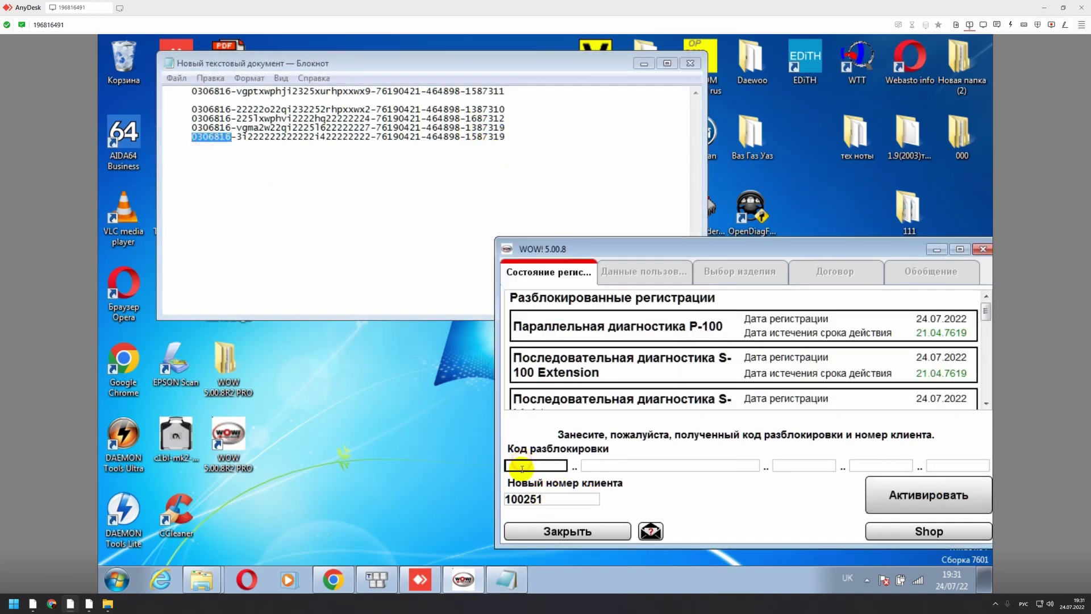
key(ctrl+v)
double_click(297, 137)
key(ctrl+c)
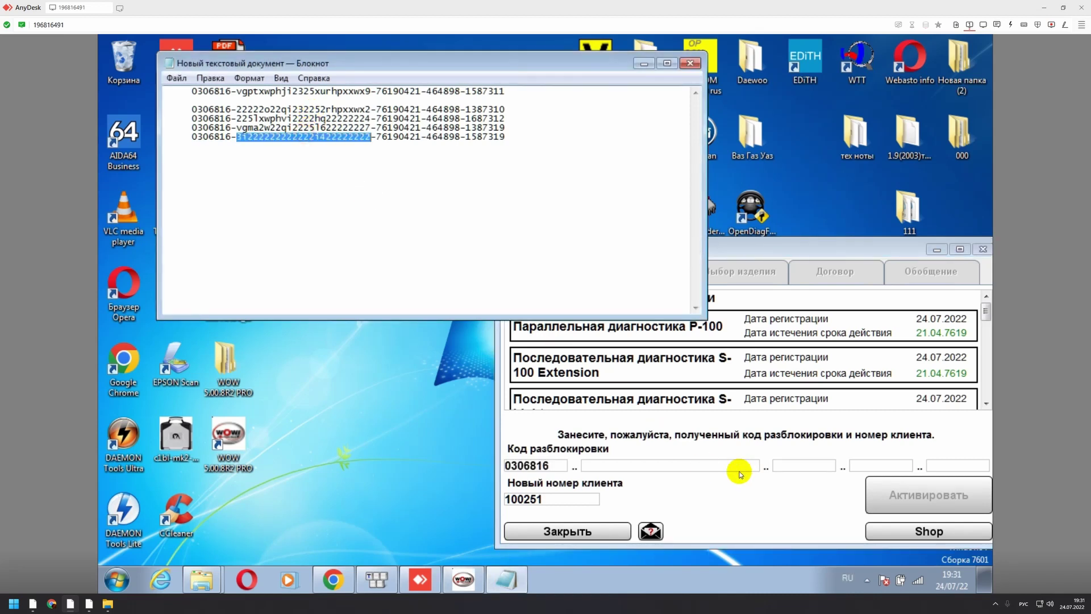
click(701, 462)
key(ctrl+v)
double_click(390, 137)
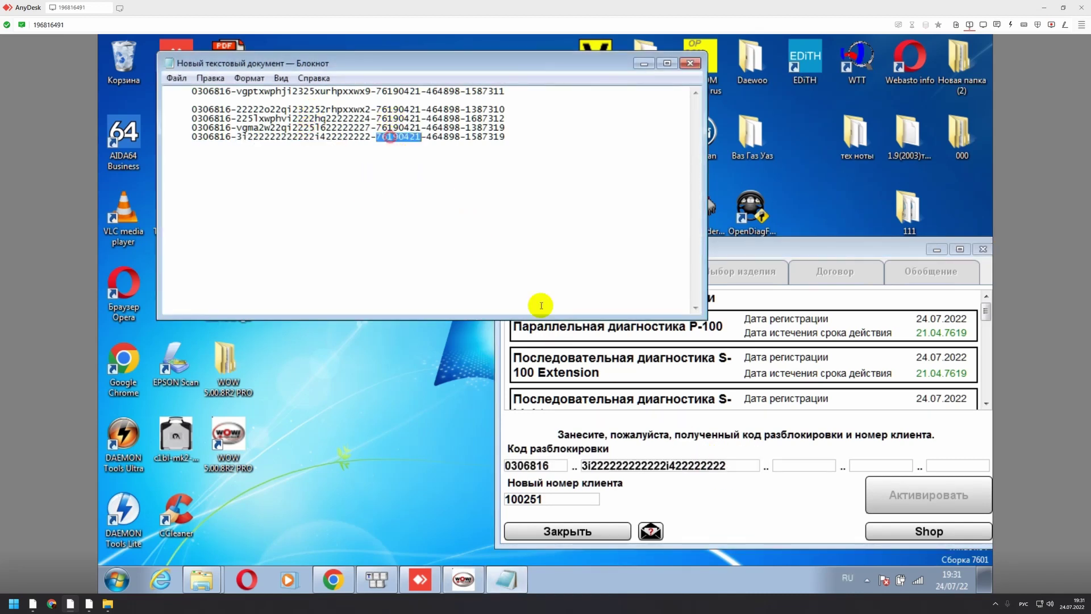
click(813, 465)
key(ctrl+v)
click(435, 137)
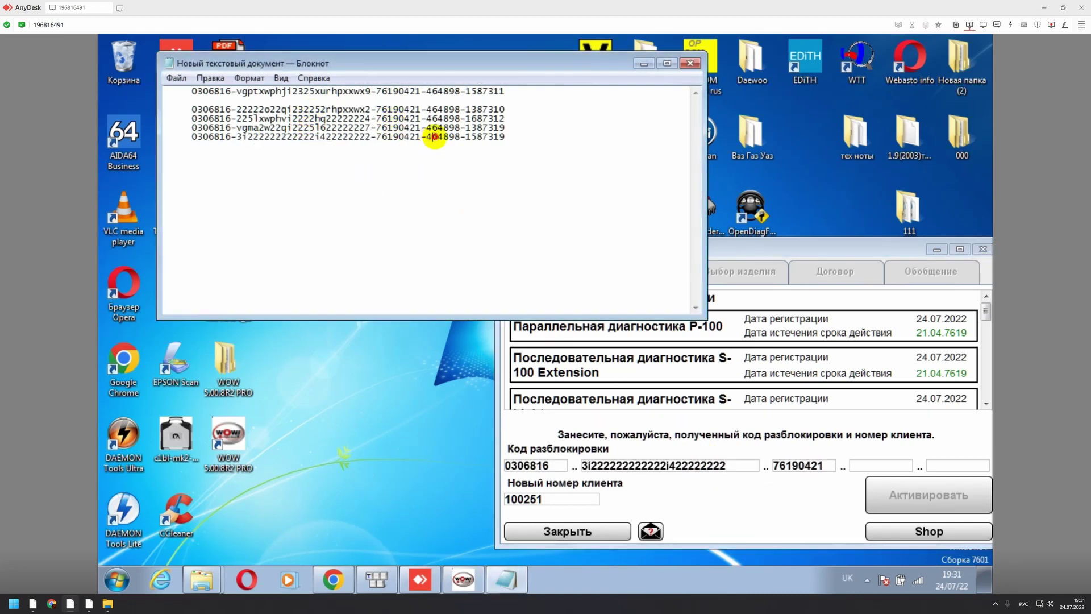
double_click(435, 137)
key(ctrl+c)
click(879, 465)
key(ctrl+v)
click(478, 139)
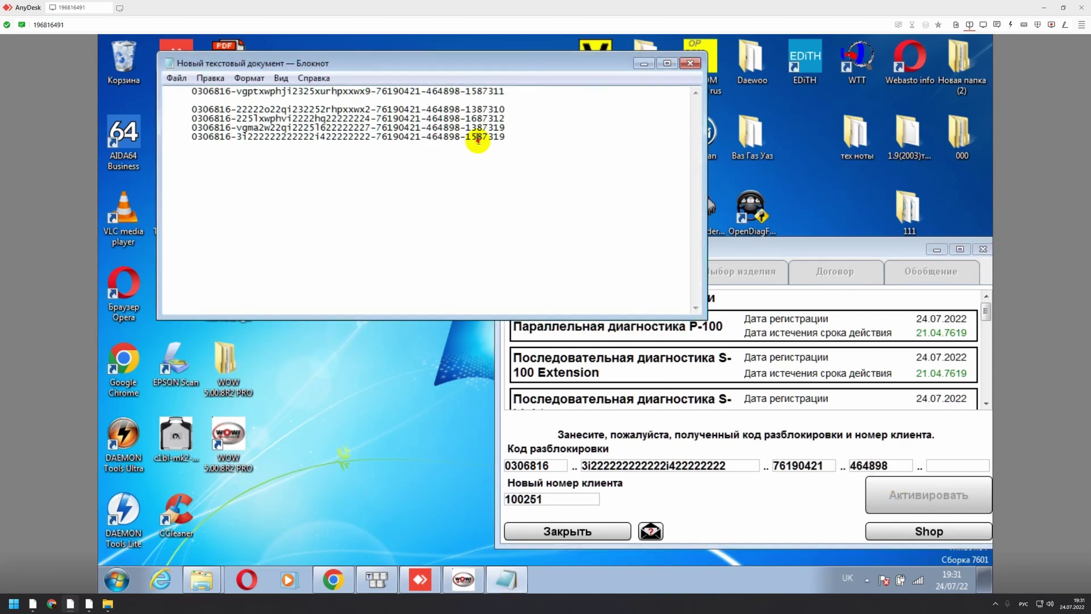
double_click(478, 137)
key(ctrl+c)
click(940, 466)
key(ctrl+v)
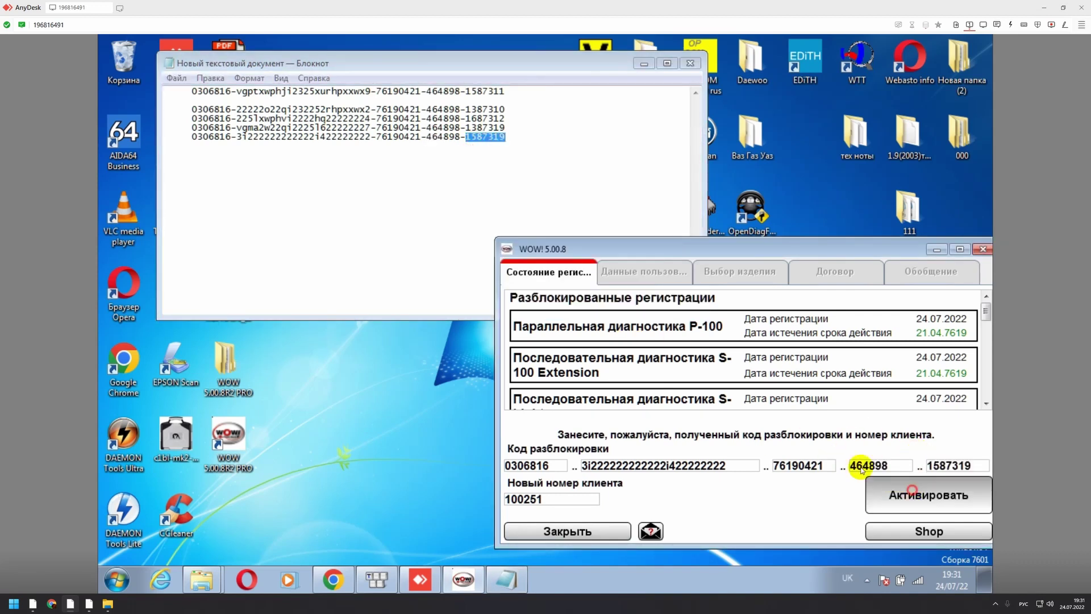
click(912, 492)
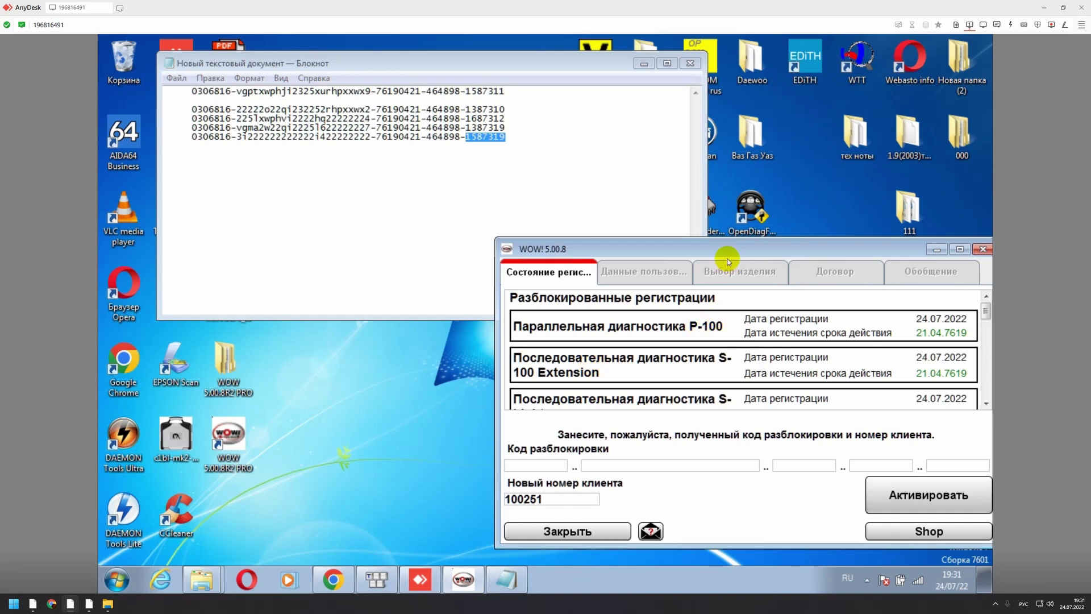
Close the code note, delete the text document from the desktop, and close WOW.
drag(726, 256, 692, 233)
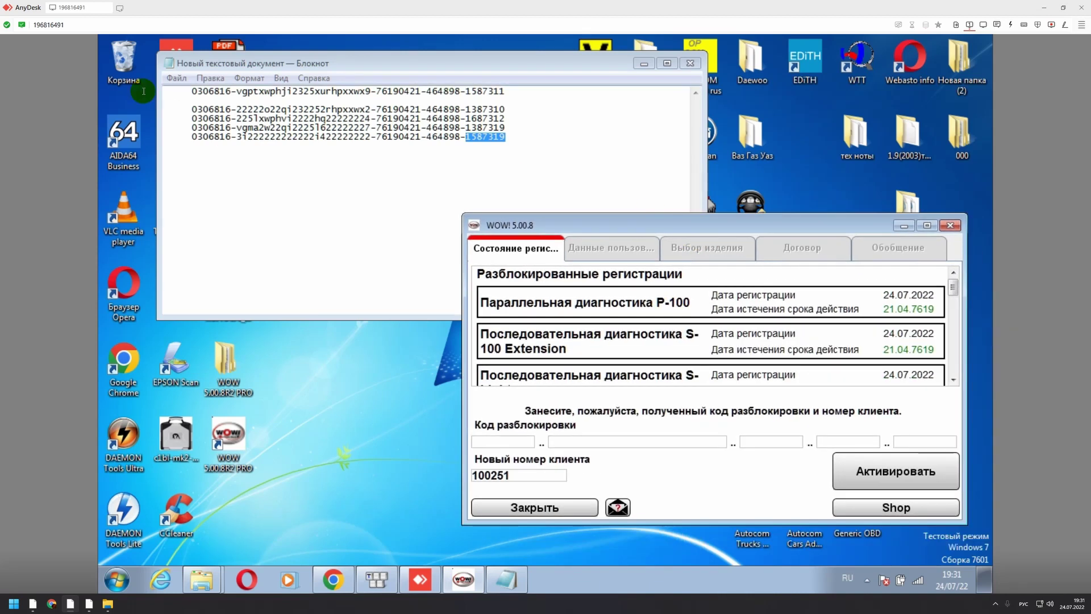
click(690, 63)
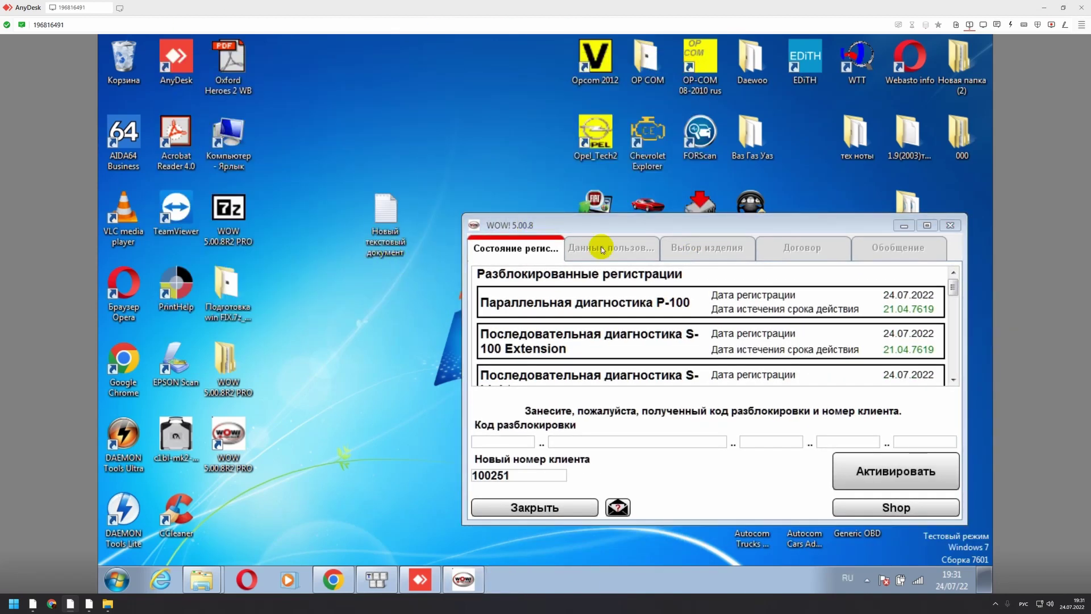
drag(419, 282, 350, 196)
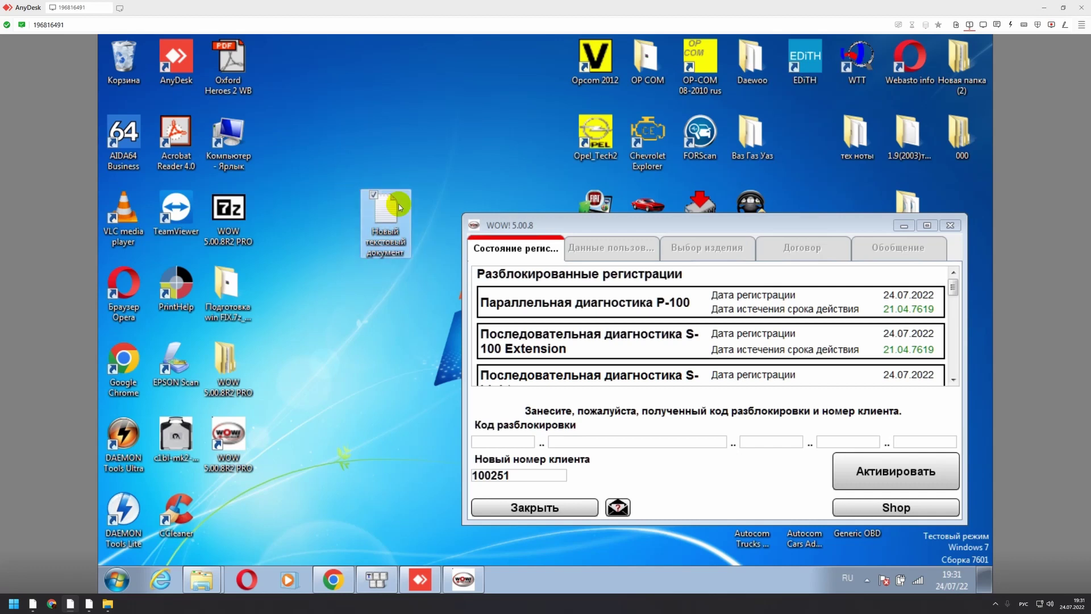
key(Delete)
key(Return)
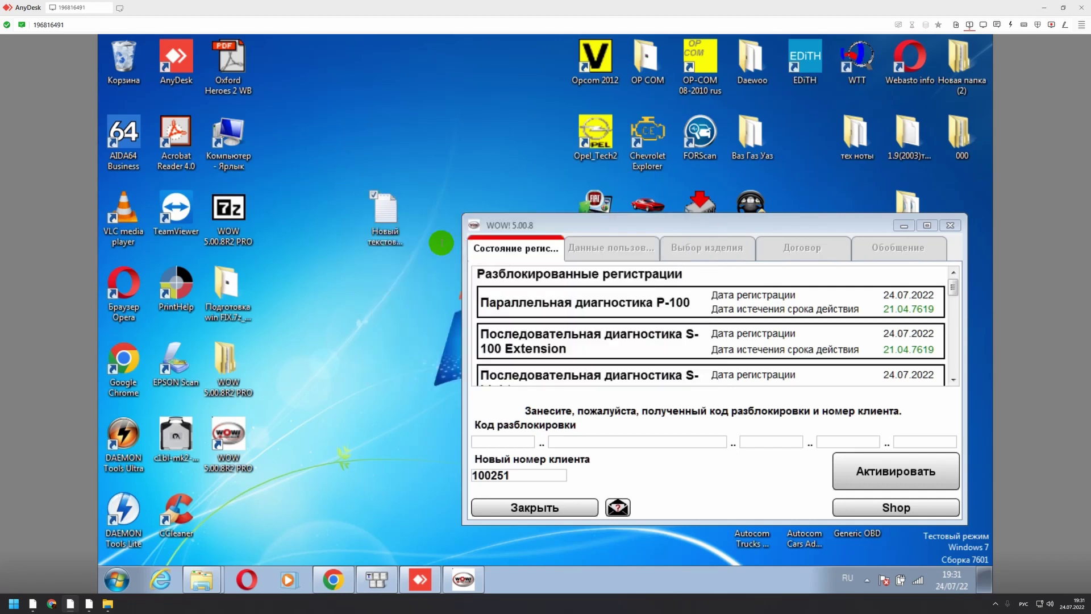
drag(516, 207, 435, 35)
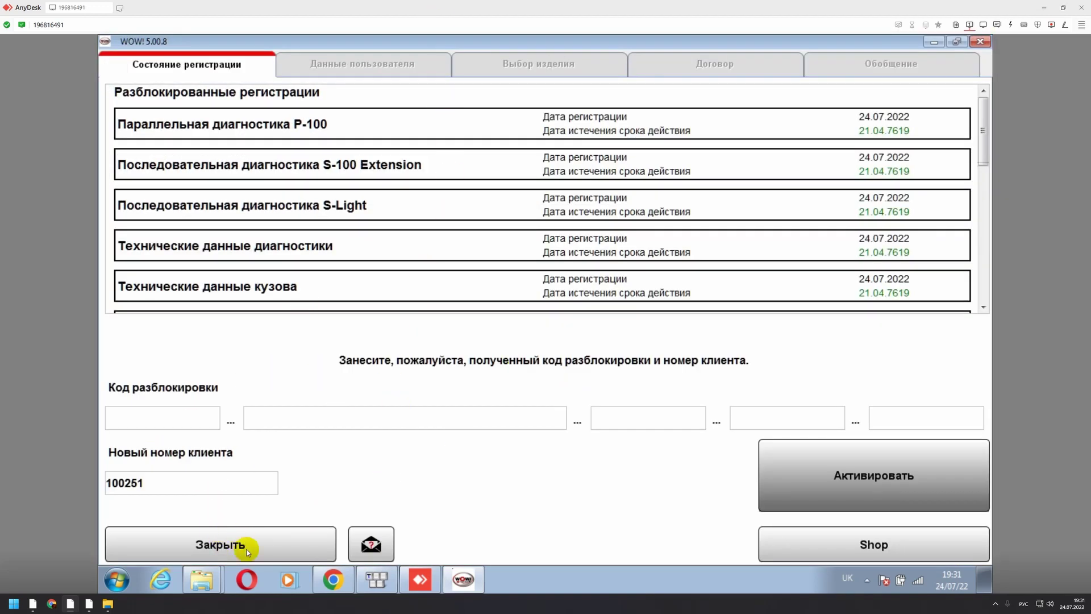
click(213, 547)
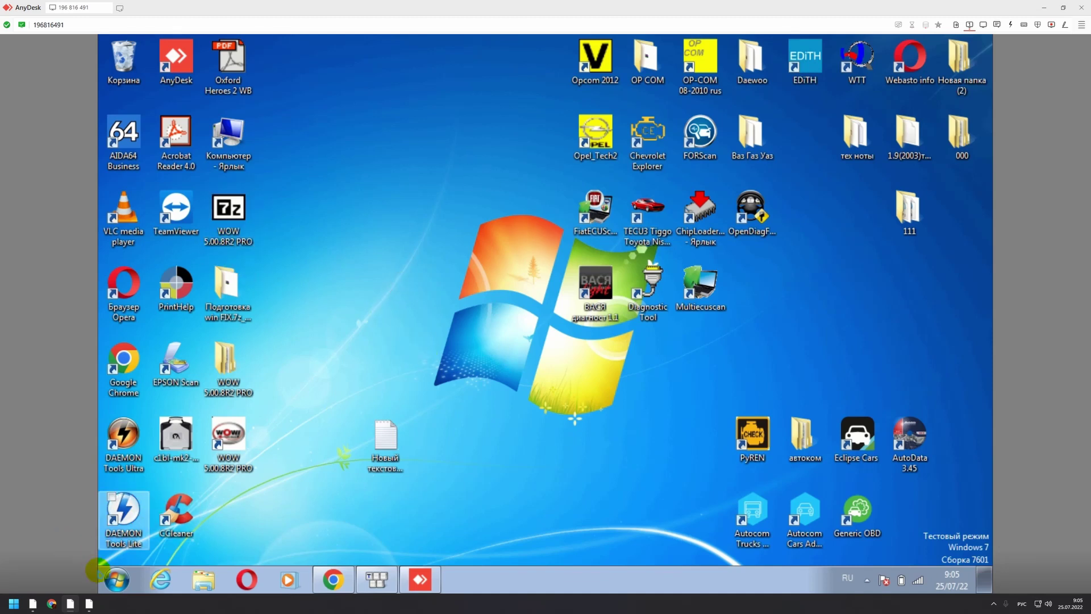
click(113, 580)
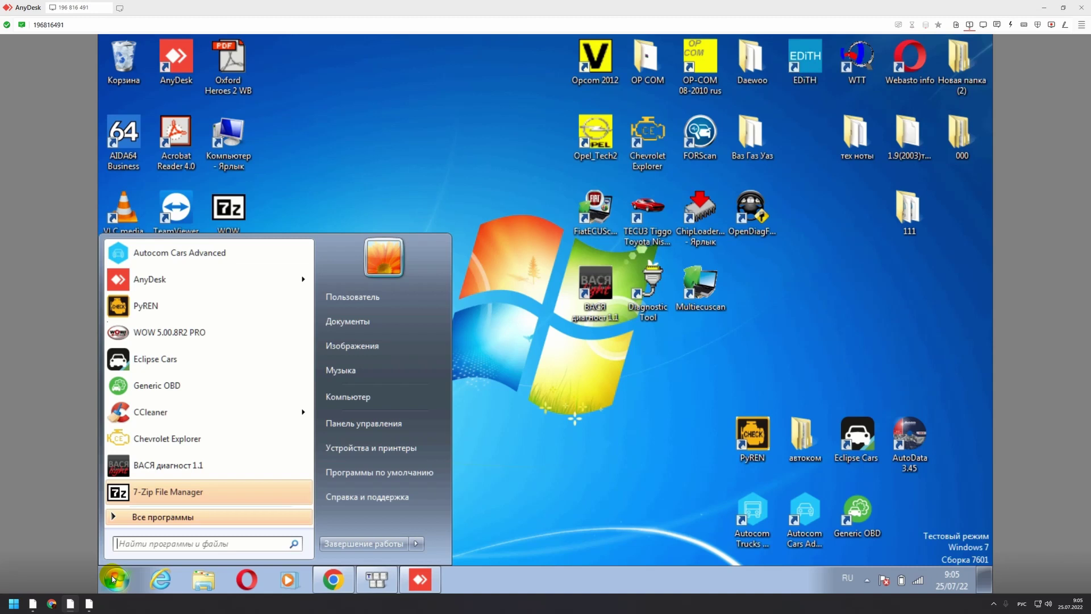
text(ди)
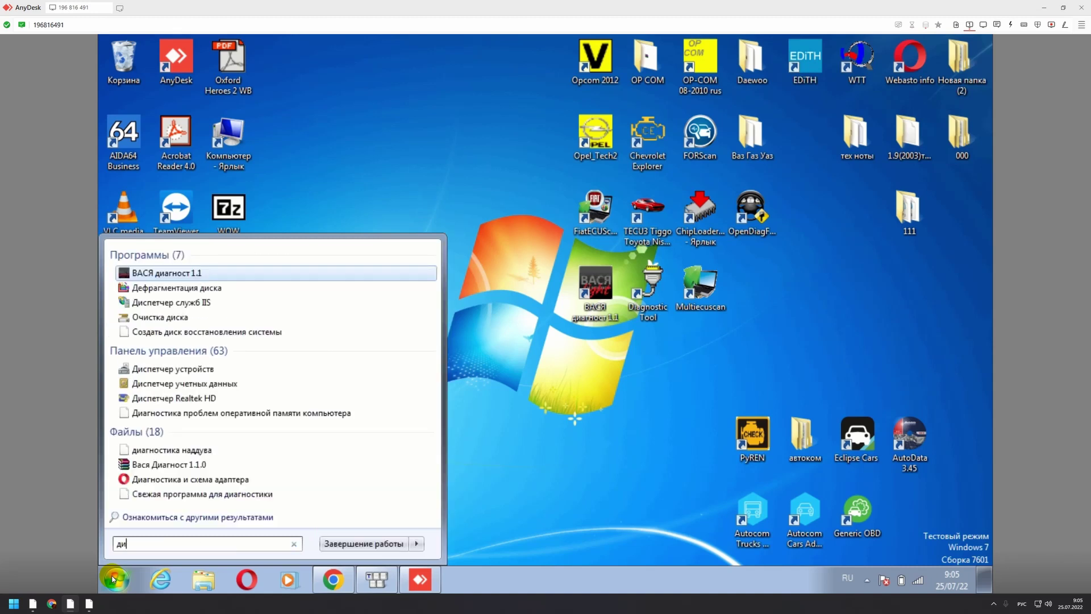
text(спетчер у)
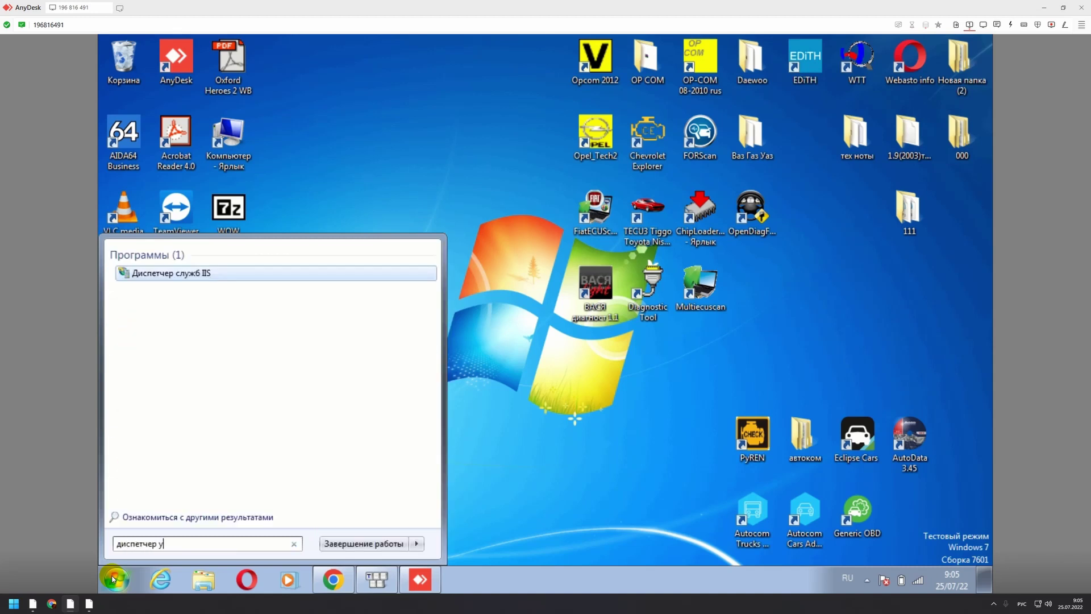
key(Return)
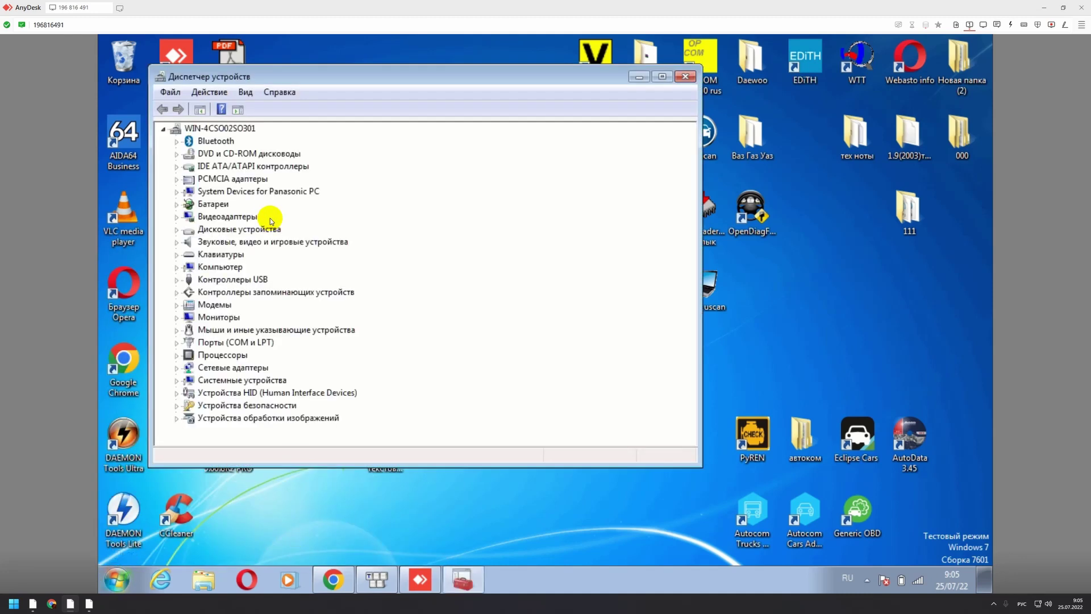
click(178, 342)
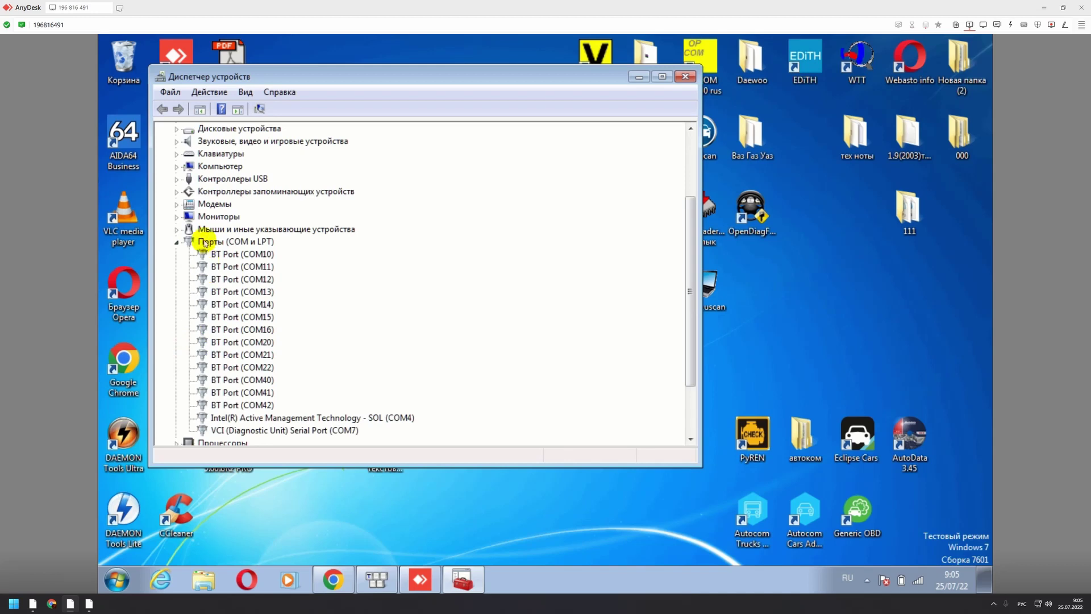
click(181, 249)
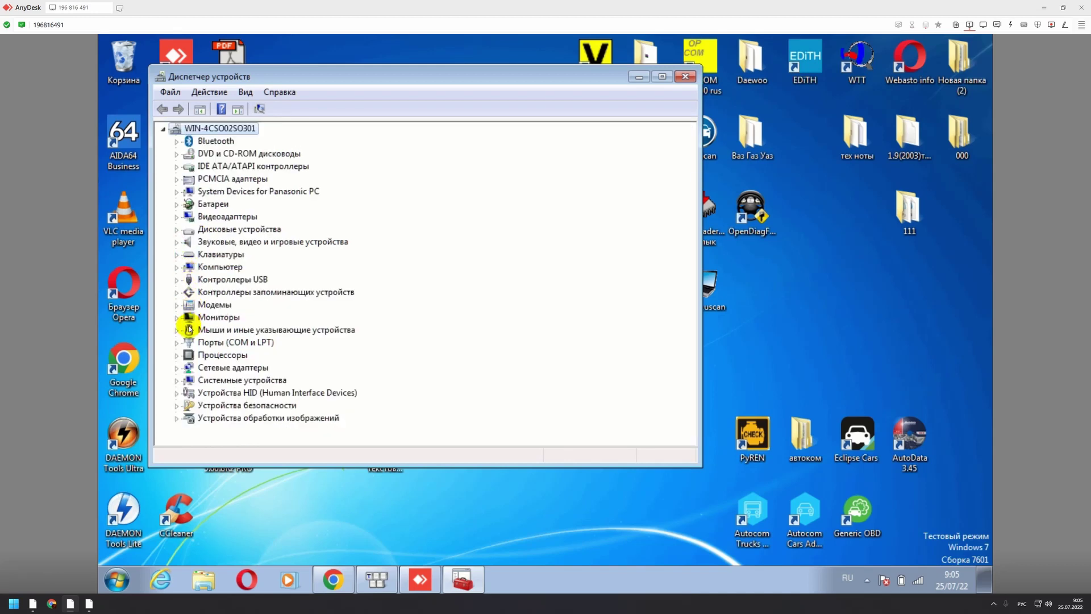
click(177, 279)
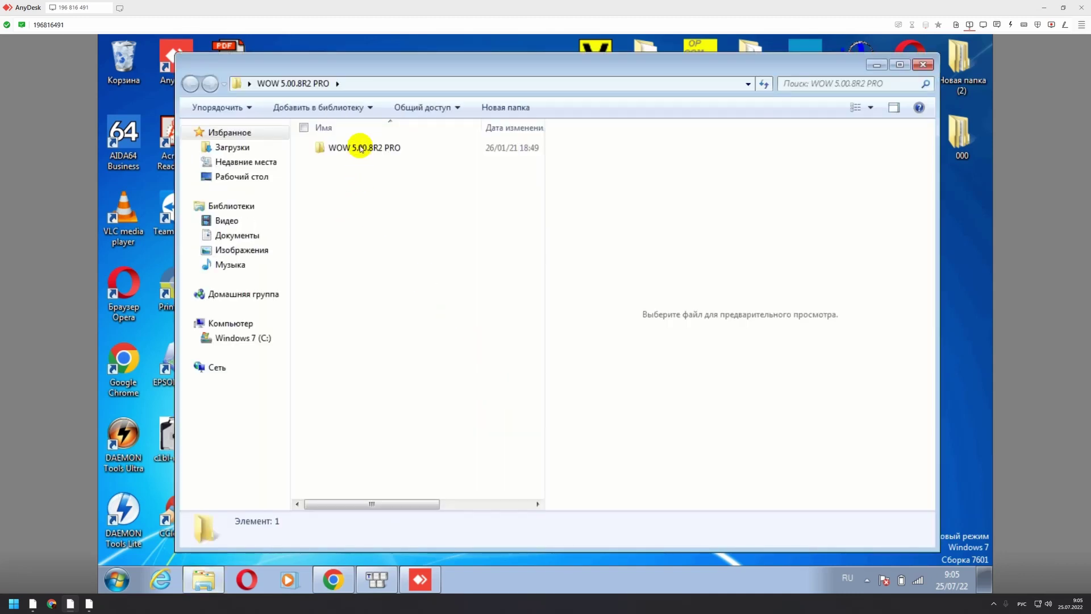
Browse through WOW 5.00.8R2 PRO > Дополнительно > Прошивки into the Delphi - Autocom folder.
click(360, 147)
double_click(361, 147)
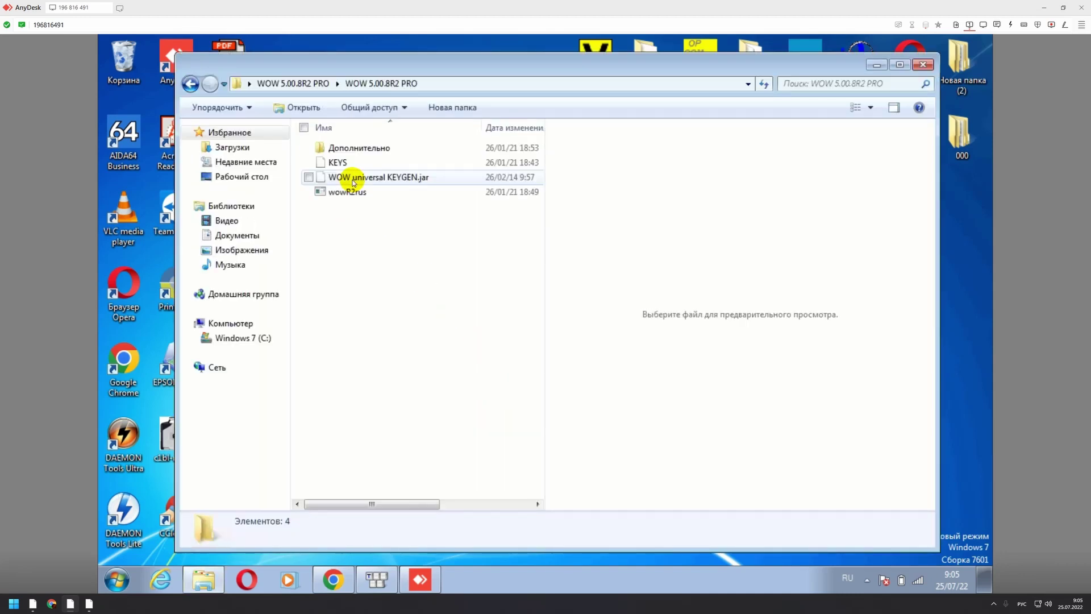
double_click(351, 148)
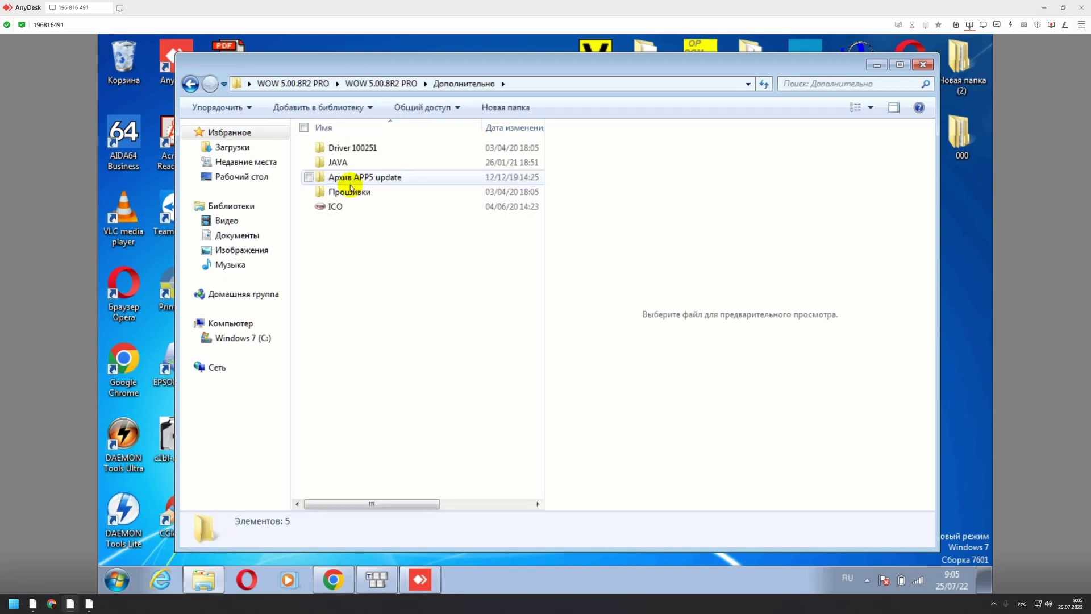
double_click(349, 192)
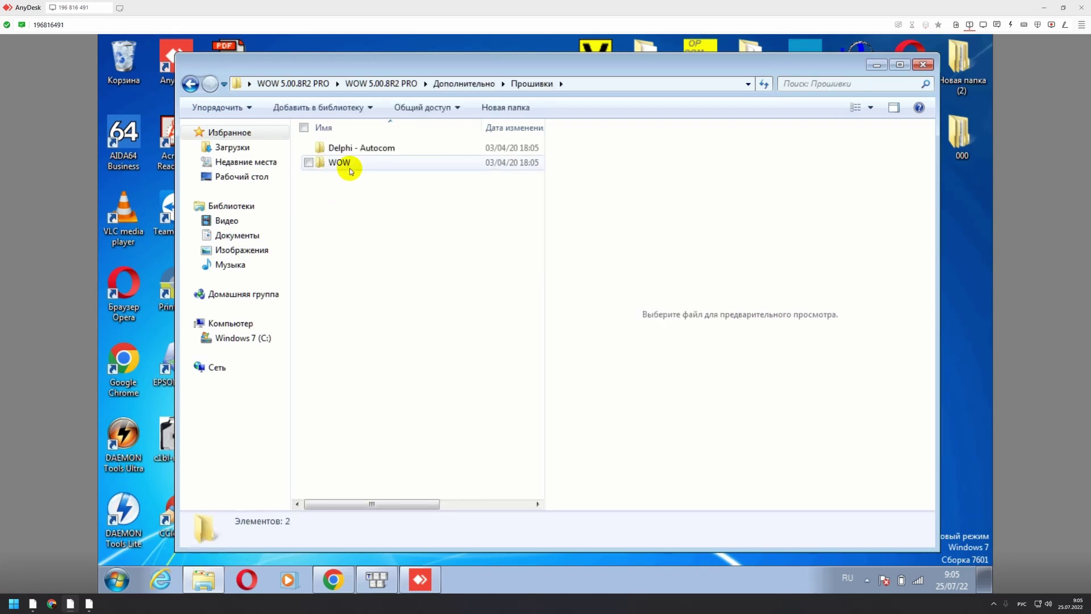
double_click(350, 165)
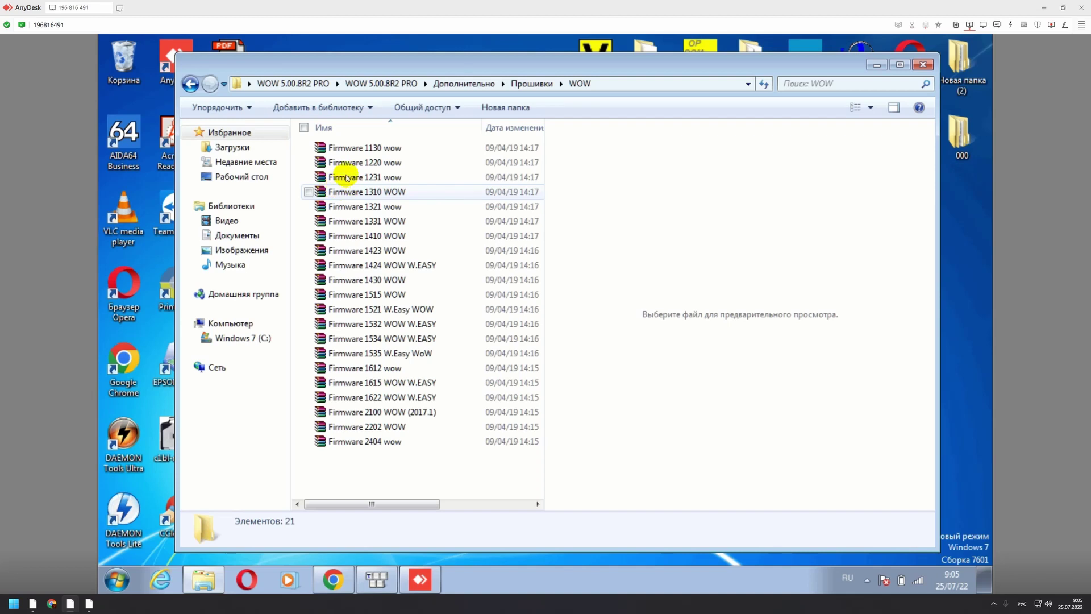
key(BackSpace)
double_click(342, 166)
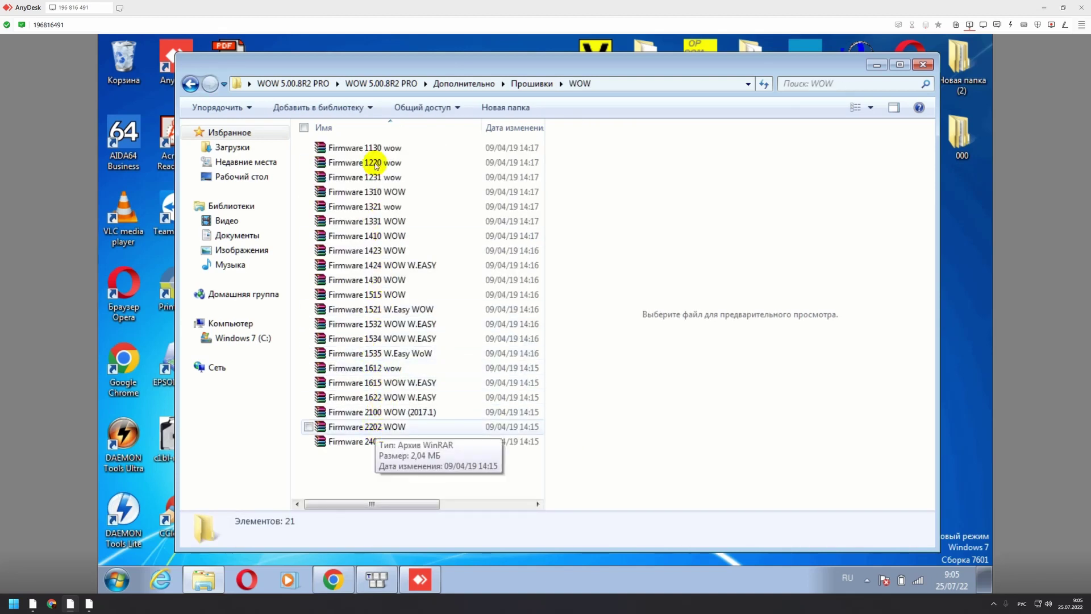
key(BackSpace)
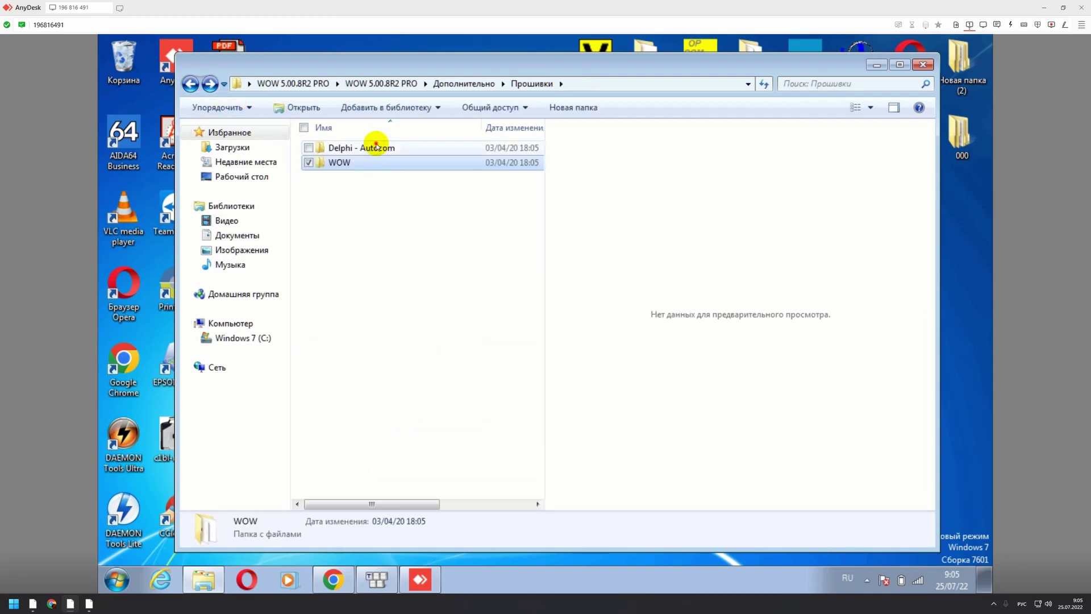
click(375, 147)
key(Return)
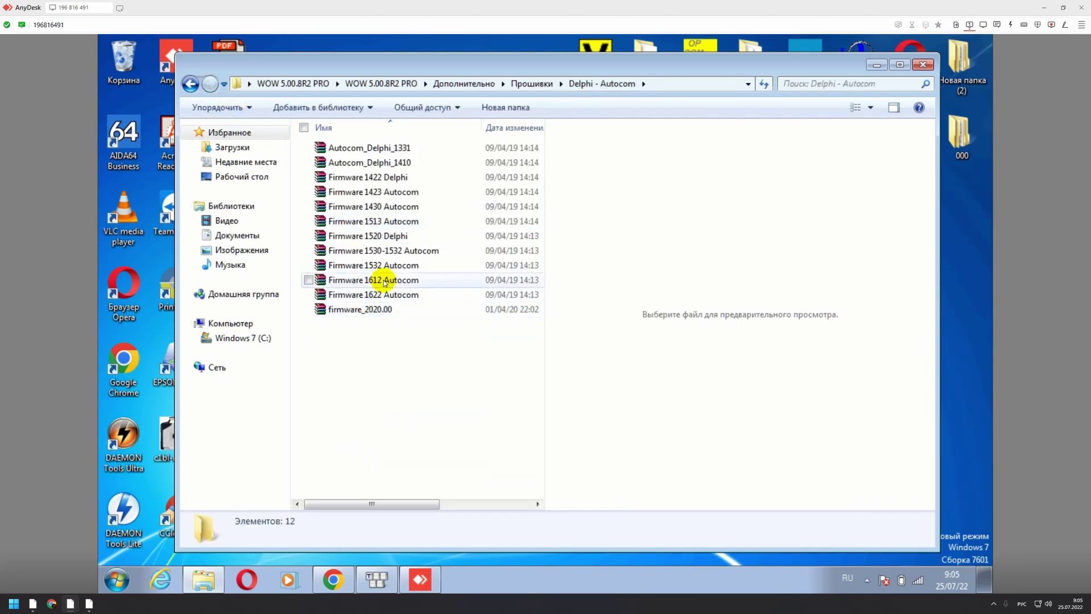
Extract the Firmware 1622 Autocom archive with 7-Zip into the Delphi - Autocom folder.
click(364, 296)
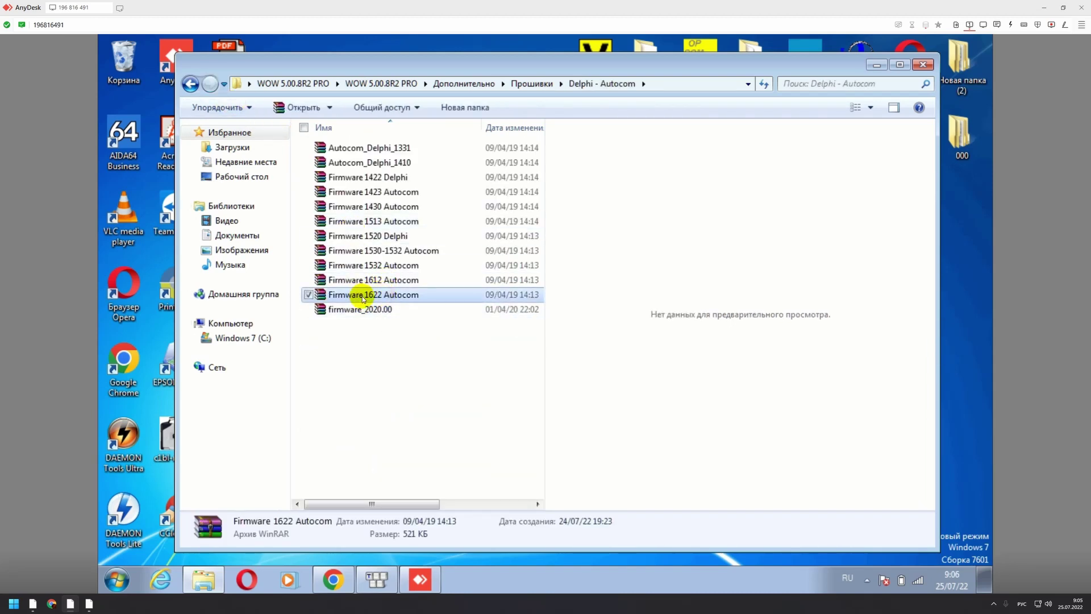
right_click(364, 296)
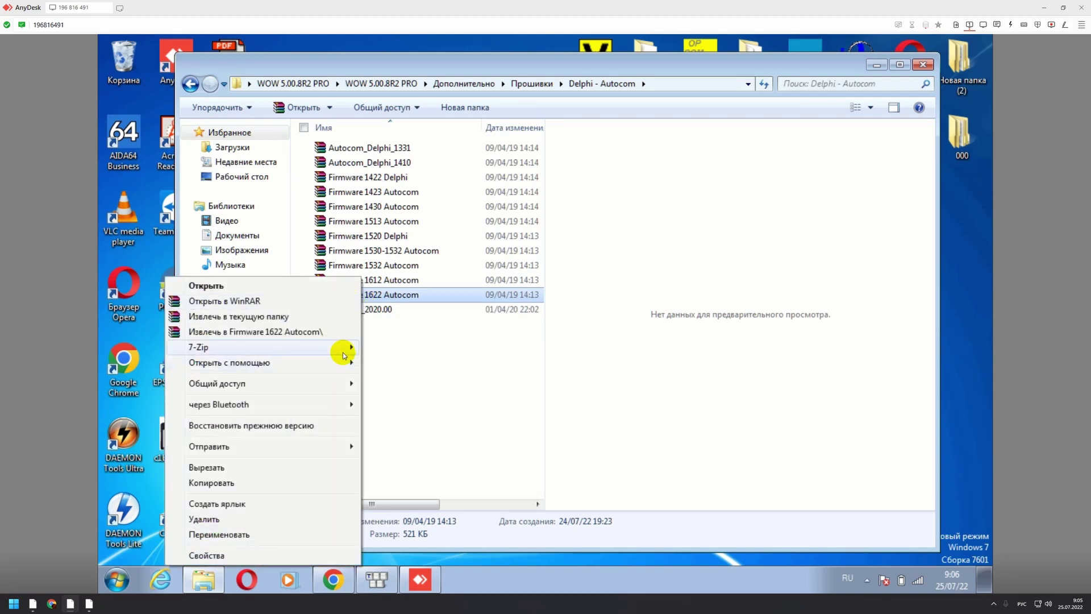
mouse_move(345, 355)
click(415, 379)
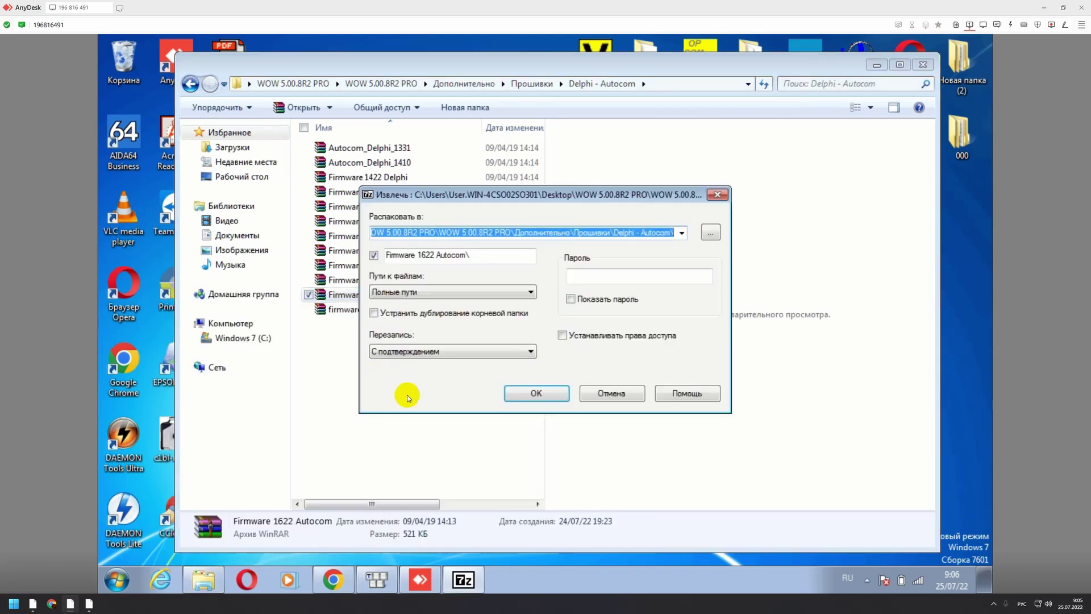
click(537, 394)
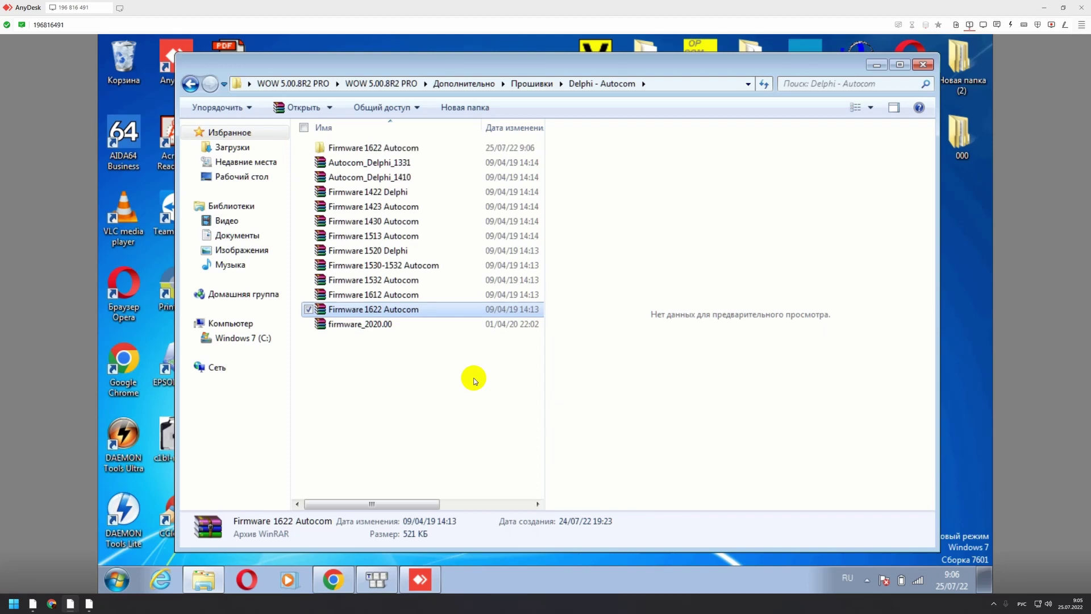
Copy the eight firmware files from the extracted Firmware 1622 Autocom subfolder.
double_click(372, 149)
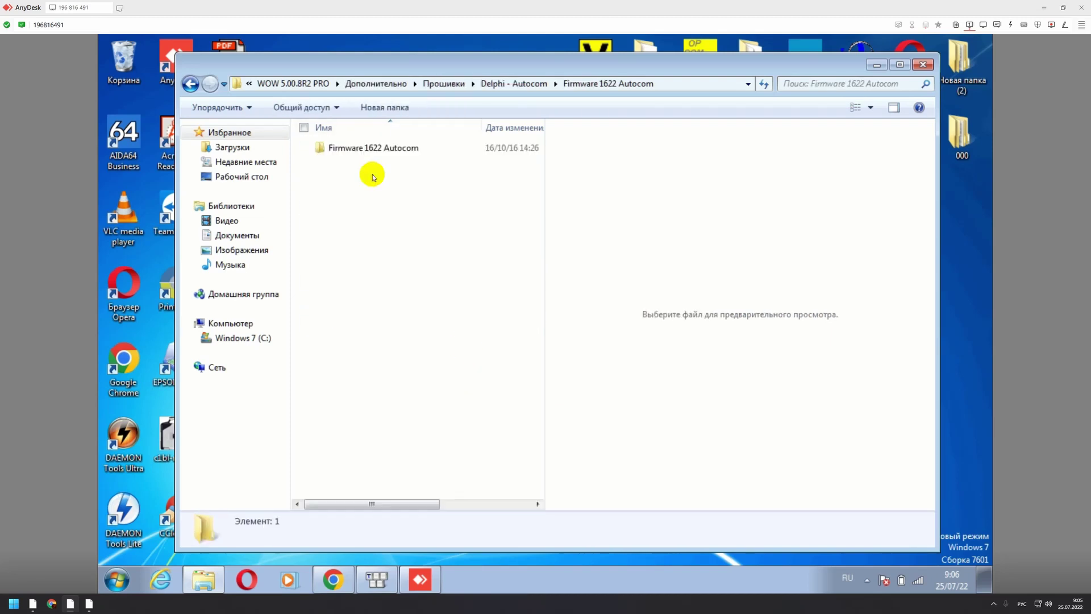
double_click(375, 149)
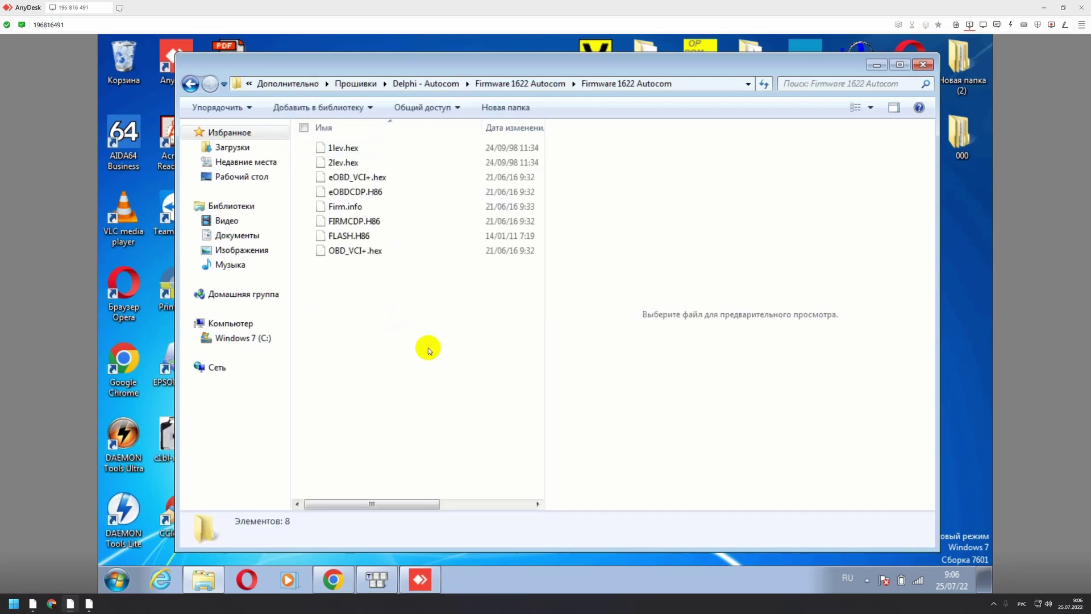
drag(443, 350, 318, 126)
right_click(378, 251)
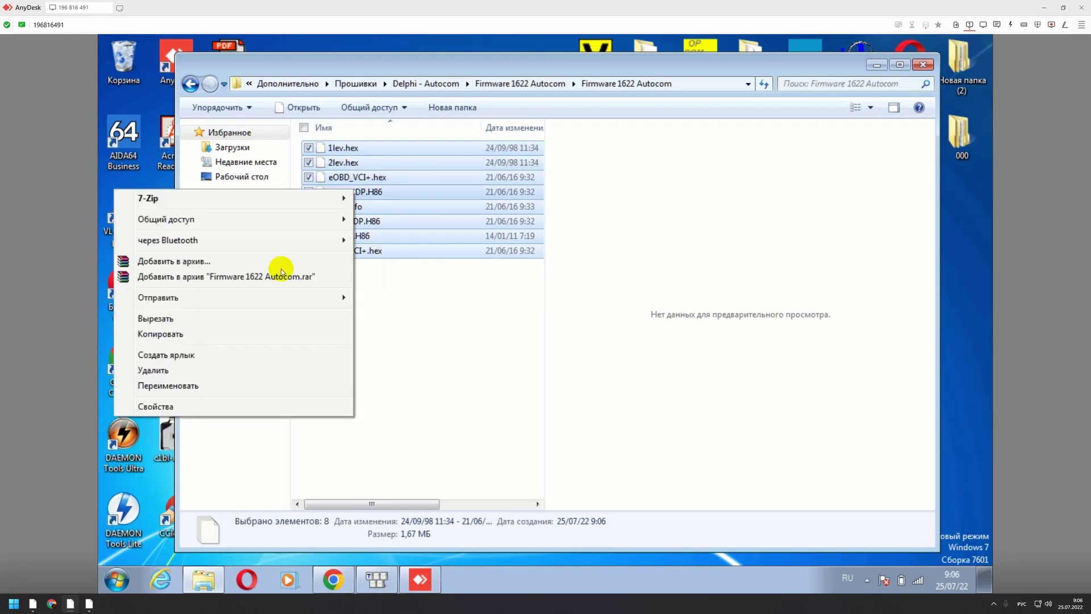
click(170, 334)
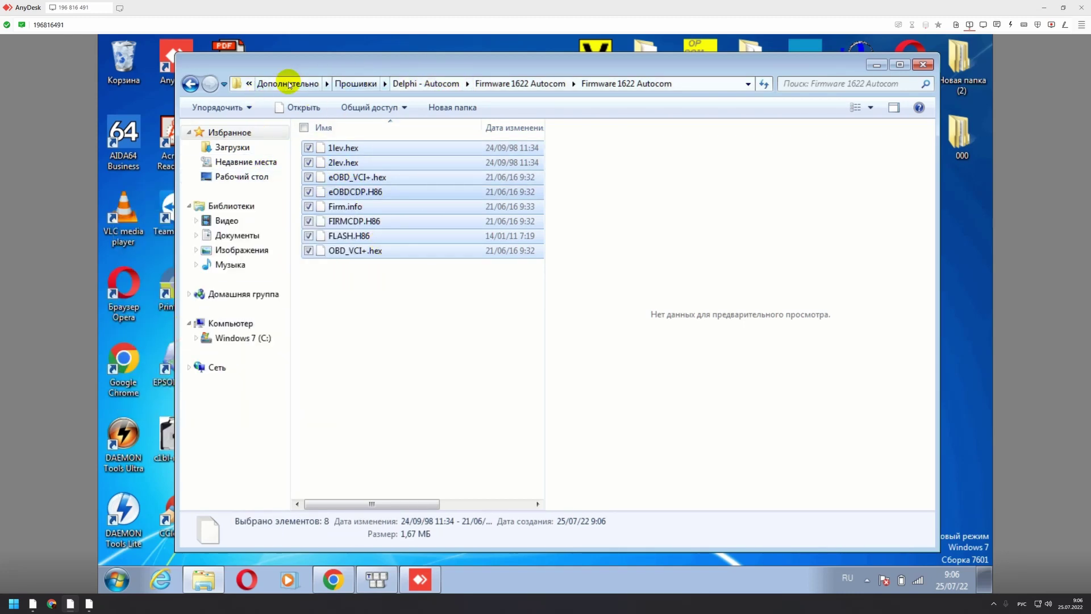
Delete the 23 old files in C:\wowR2rus\ac_diagnosis_module\firmware.
click(236, 338)
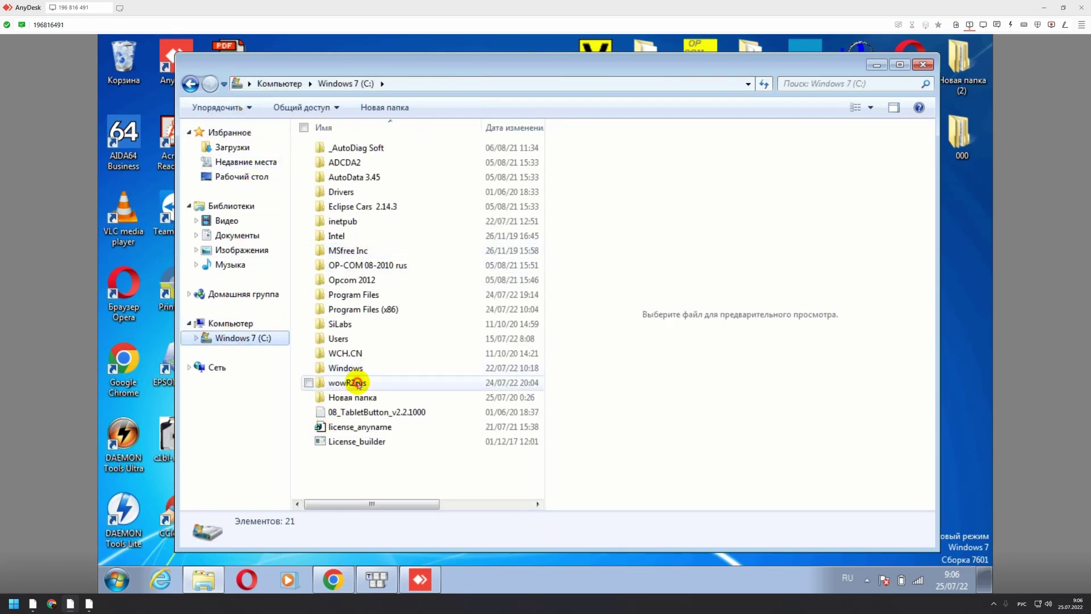
double_click(357, 382)
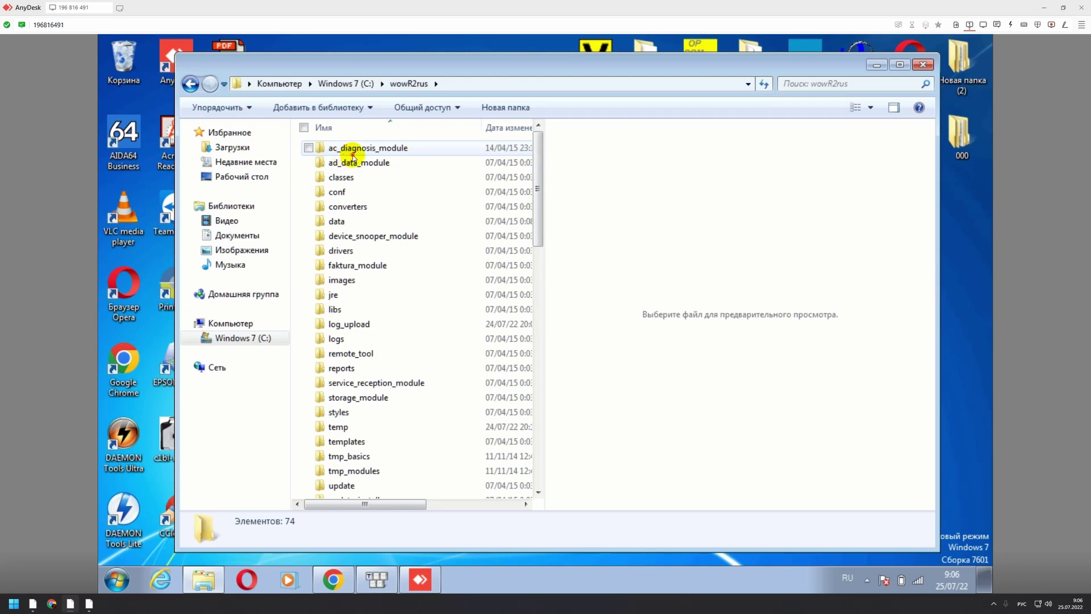
double_click(353, 149)
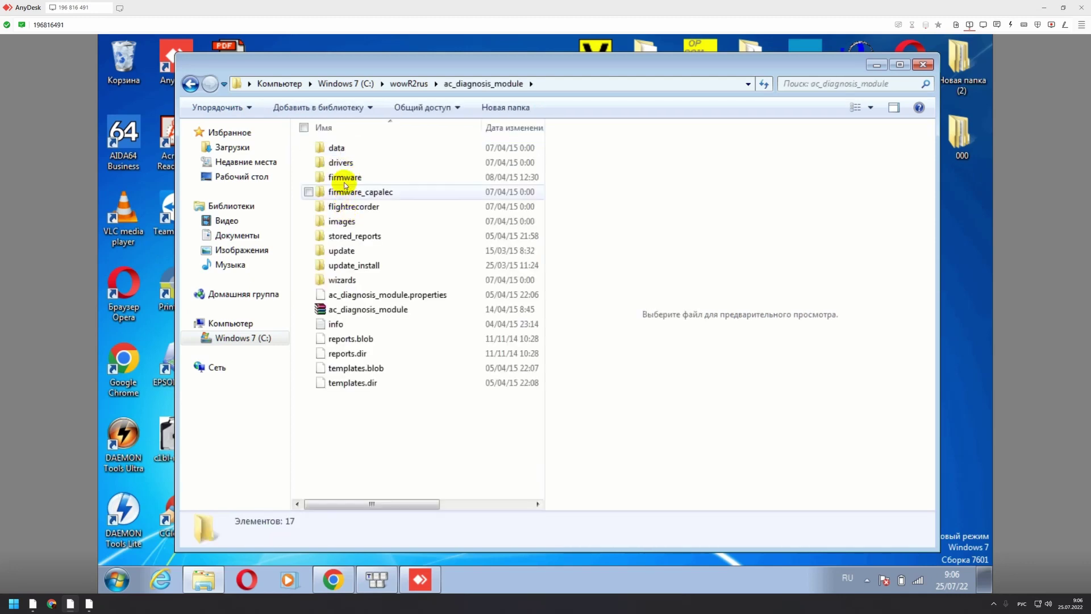
double_click(344, 180)
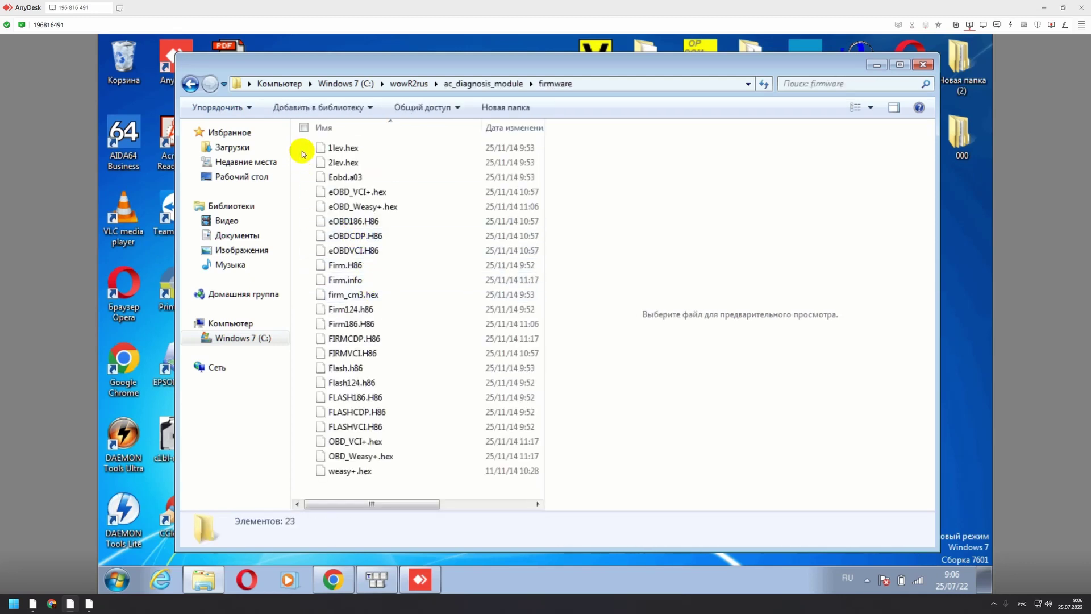
click(306, 147)
drag(298, 141, 486, 541)
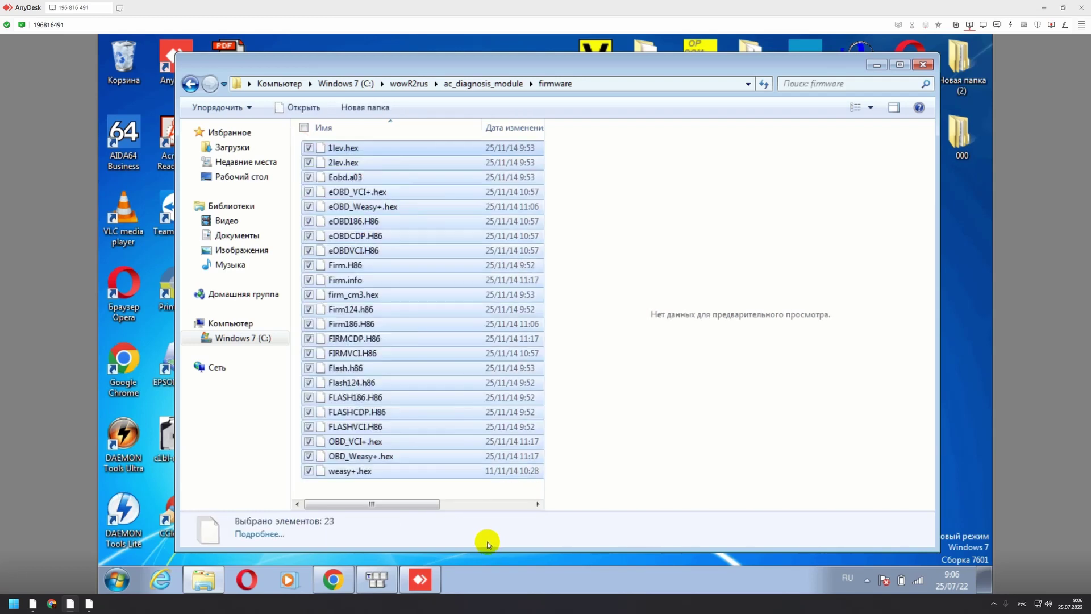
key(Delete)
key(Return)
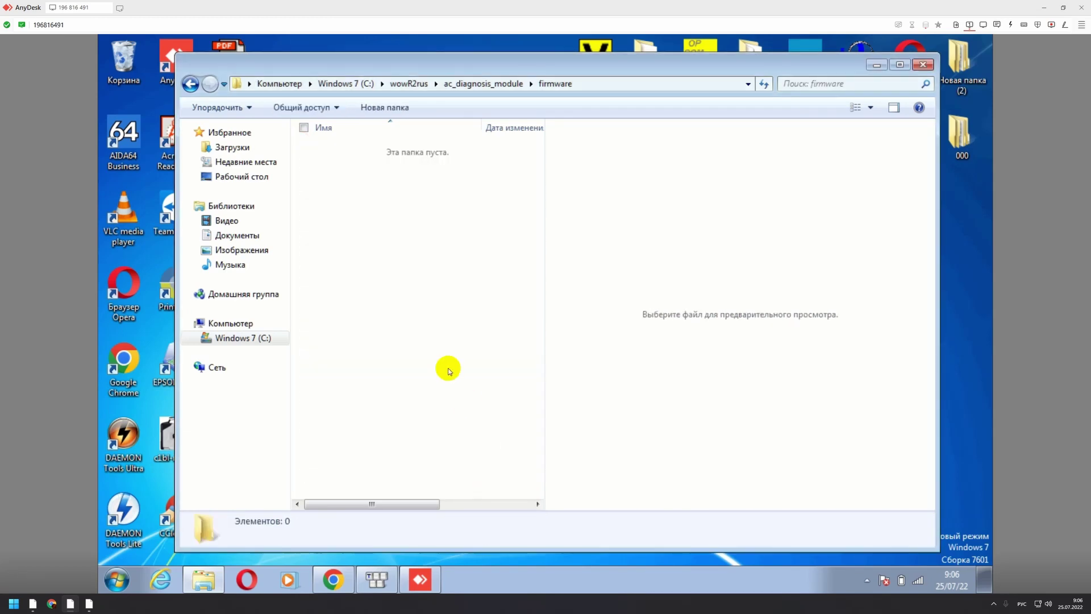
Paste the eight Autocom 1622 firmware files into that folder and close Explorer.
right_click(372, 321)
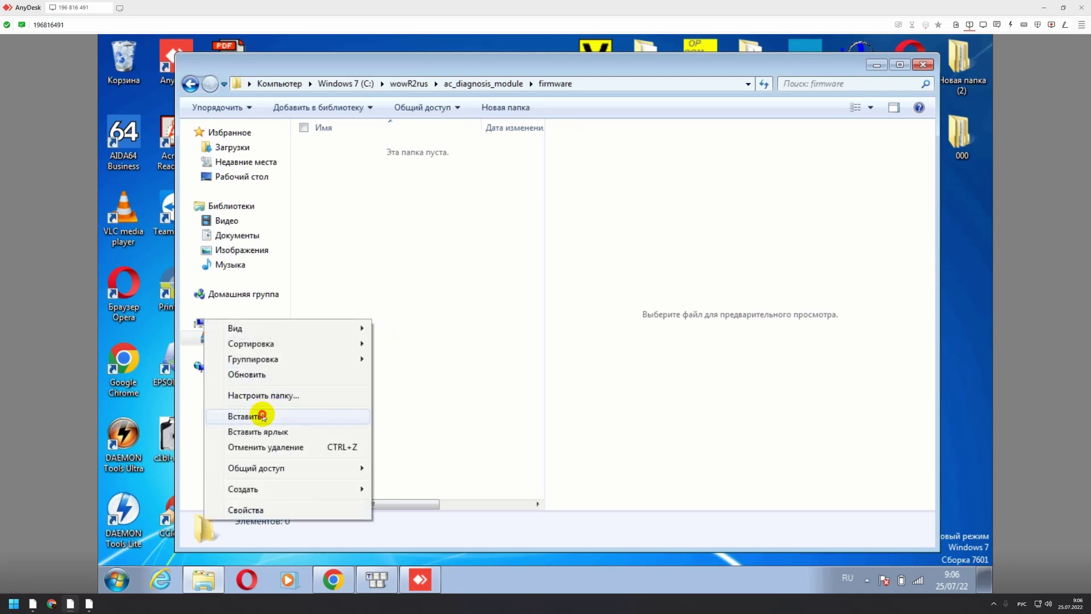
click(244, 416)
click(402, 348)
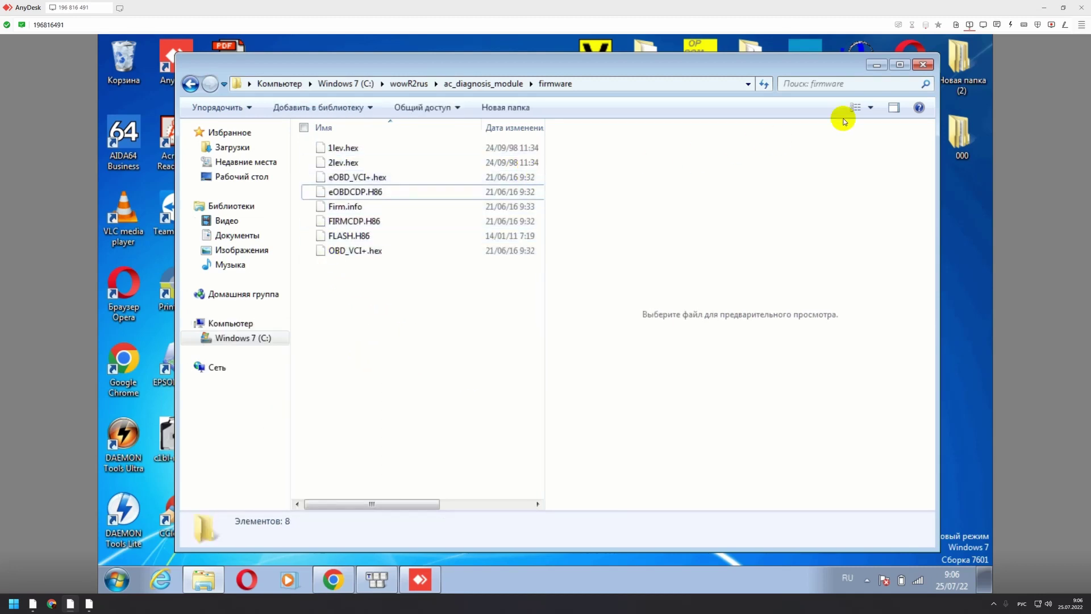
click(917, 65)
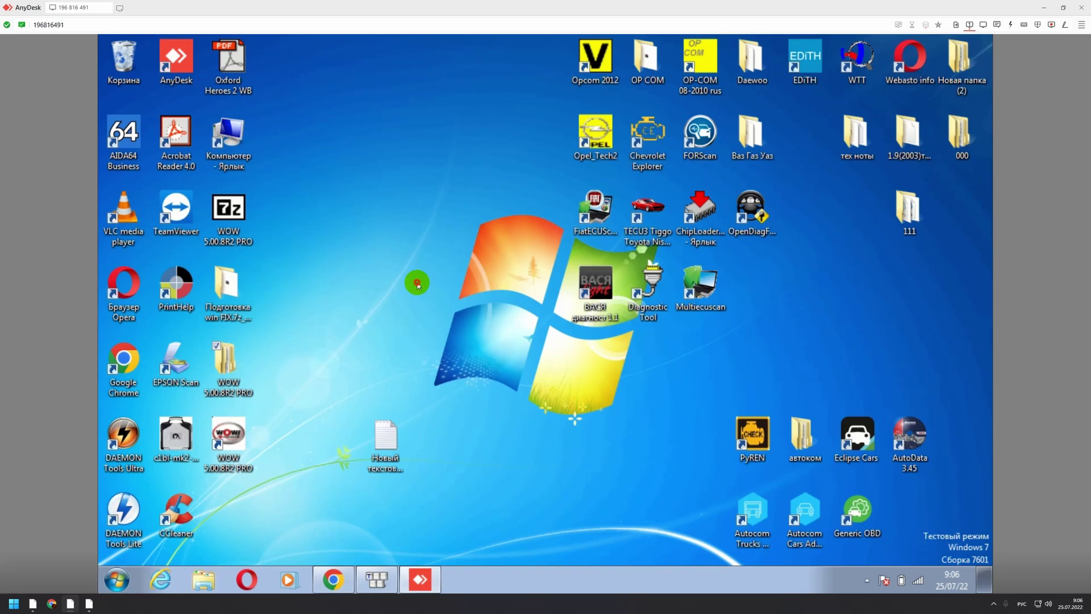
Launch WOW 5.00.8R2 PRO from its desktop shortcut with Запуск от имени администратора.
right_click(232, 439)
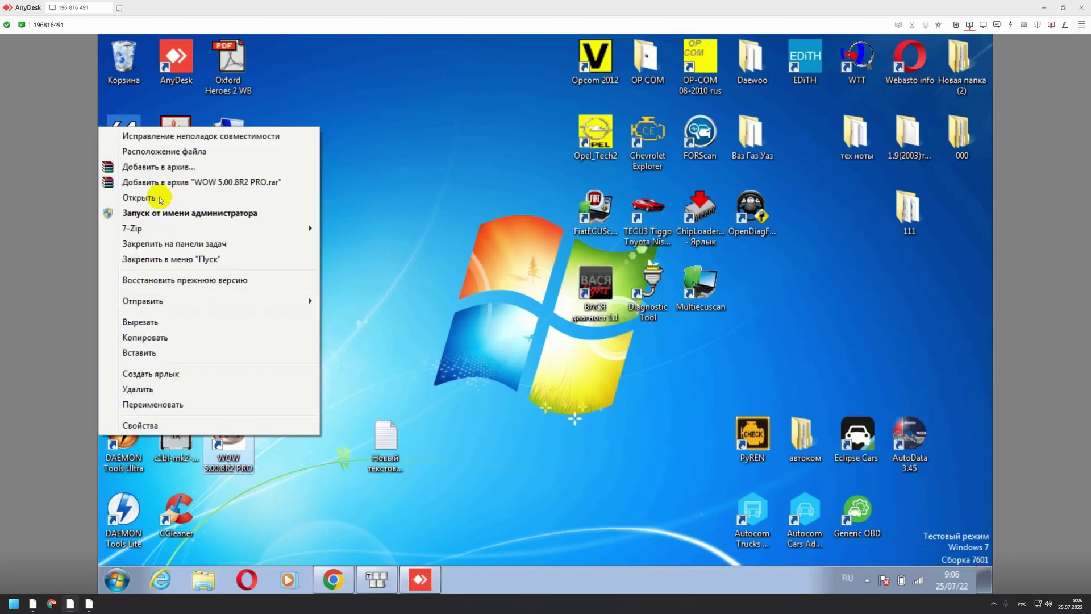
click(193, 213)
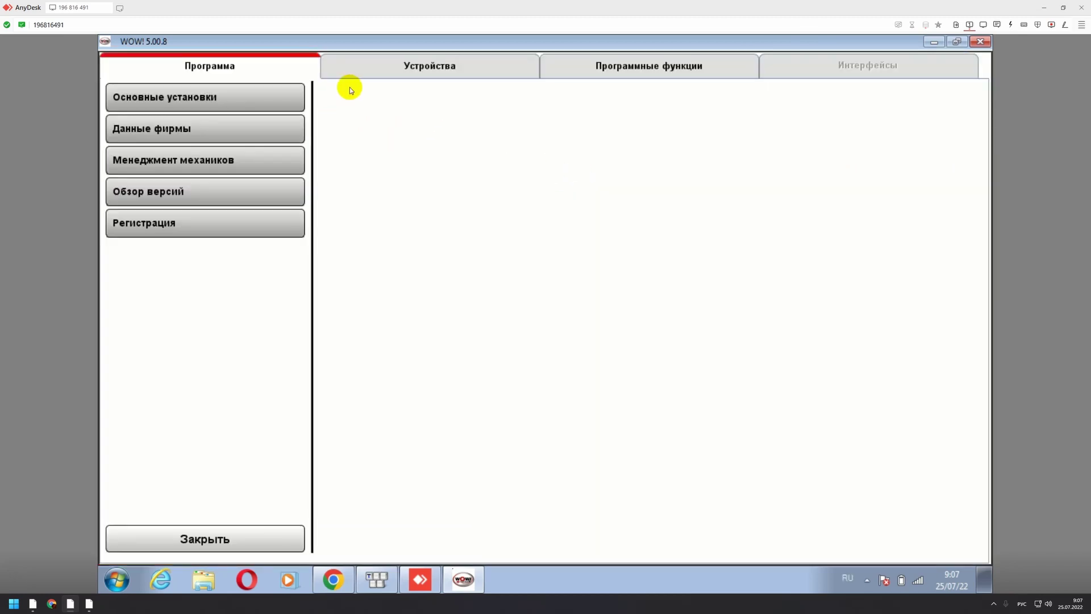
Search under Устройства > Блок диагностики, accept Snooper+ BT (COM7), and skip the Bluetooth search.
click(393, 66)
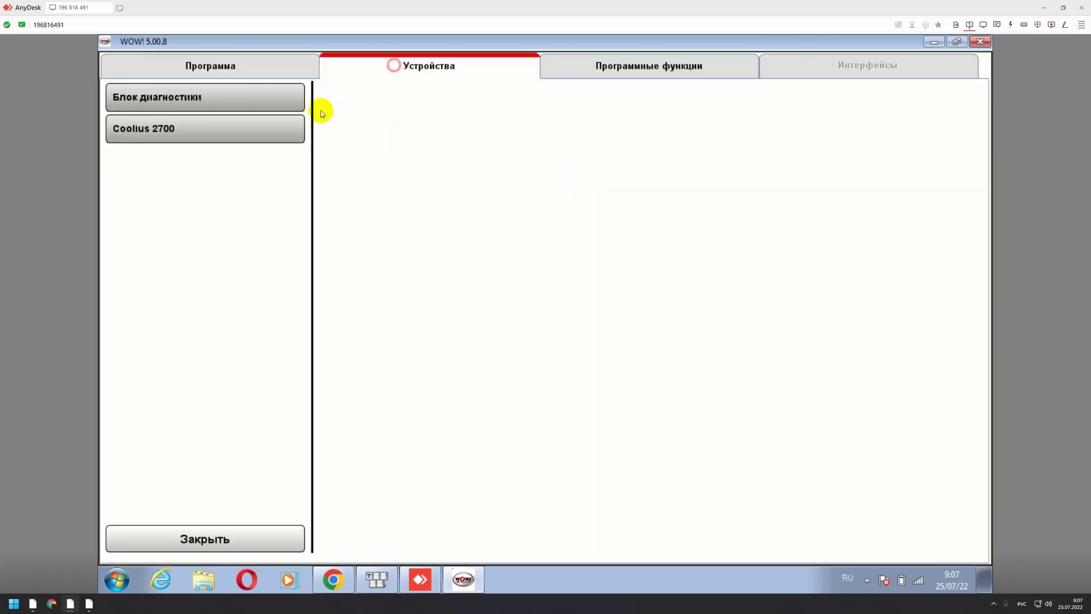
click(195, 97)
click(438, 283)
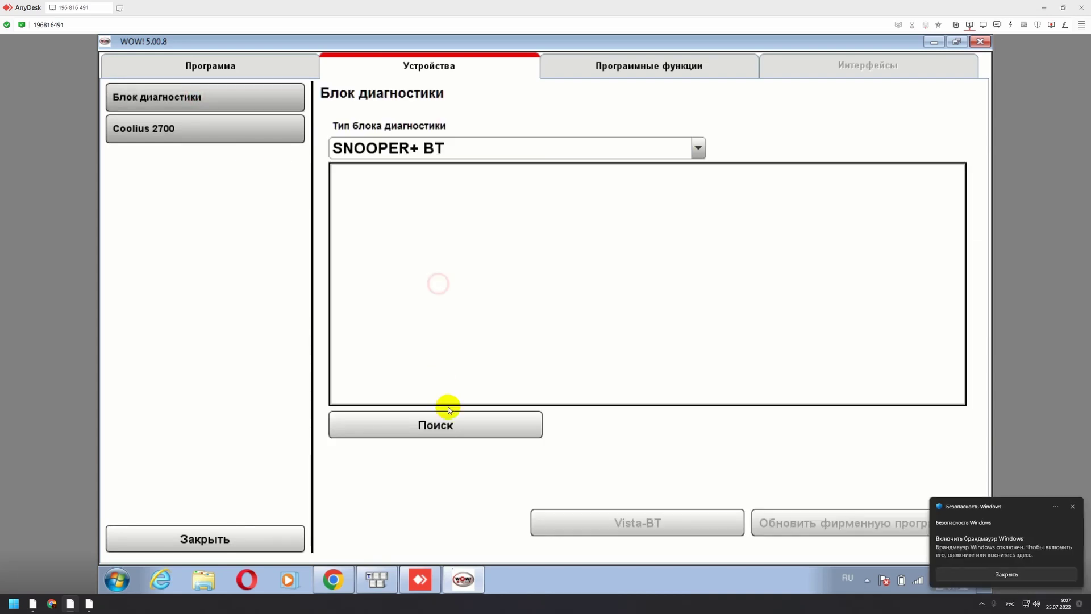
click(454, 422)
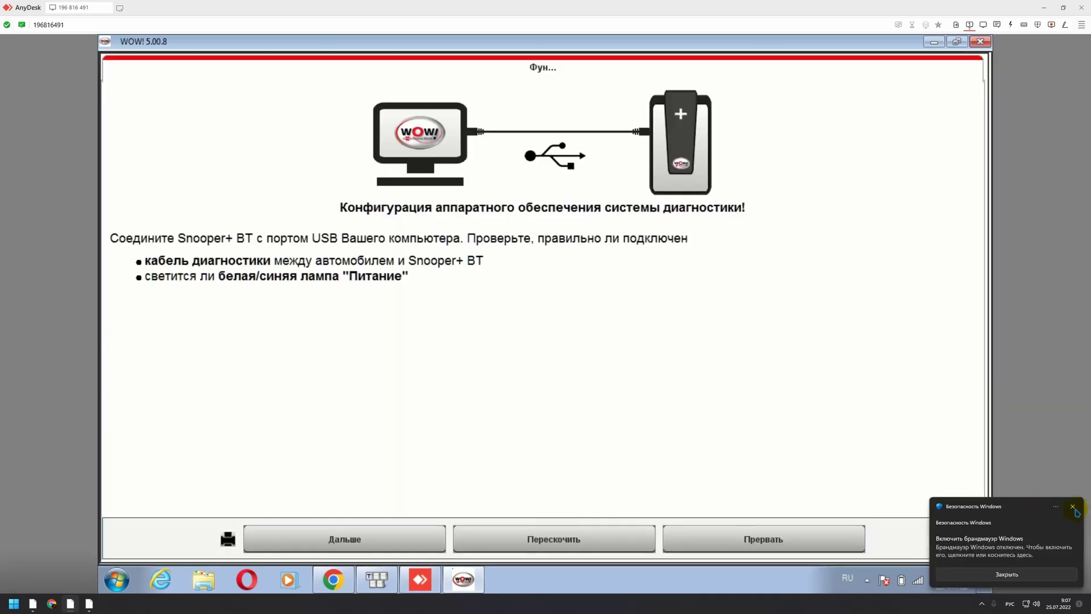
click(1072, 507)
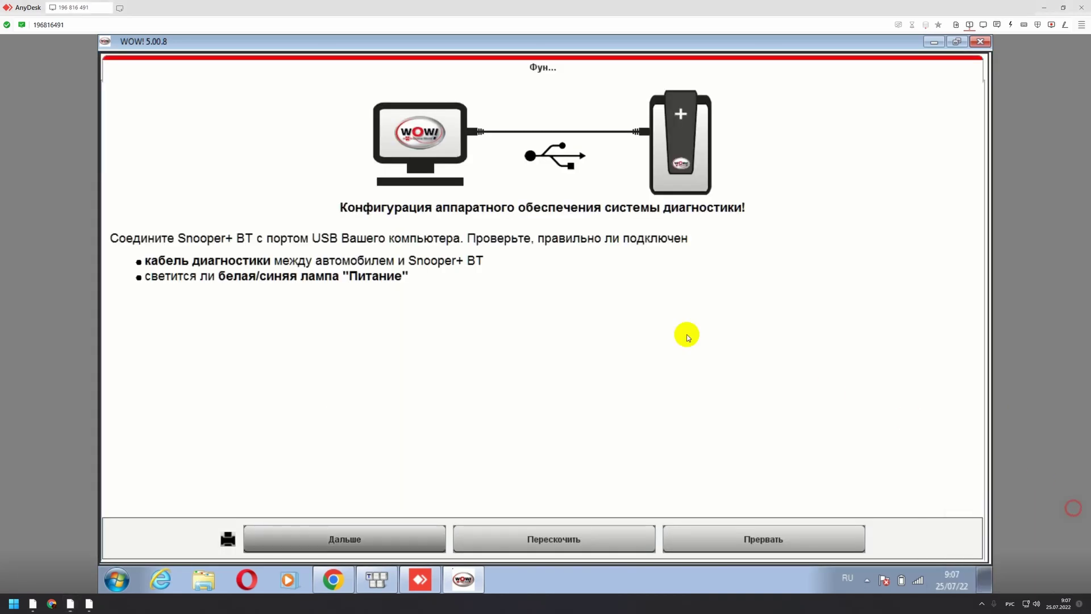
click(375, 543)
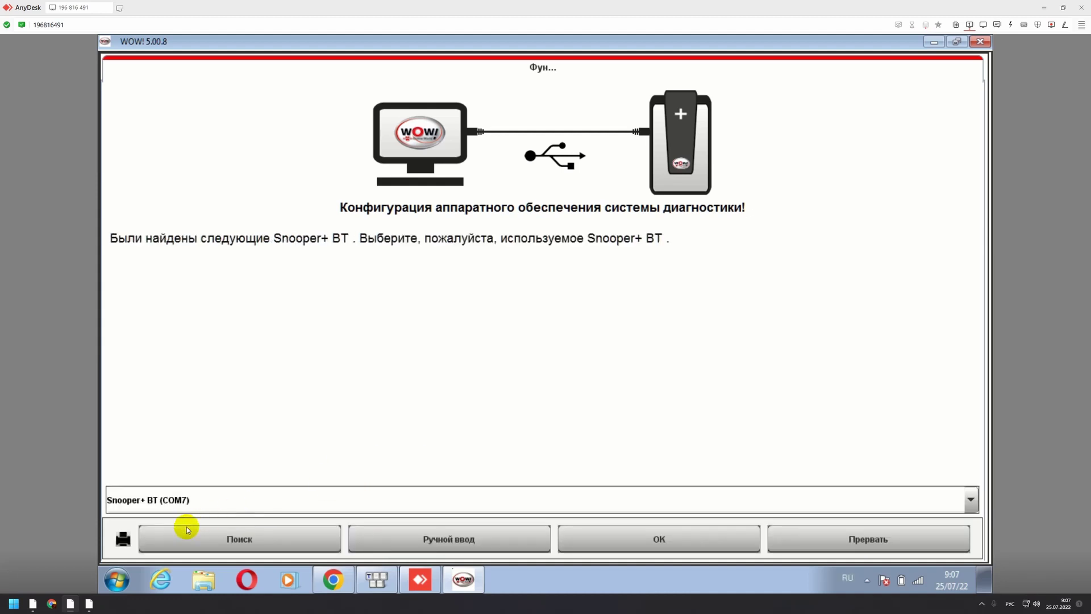
click(649, 541)
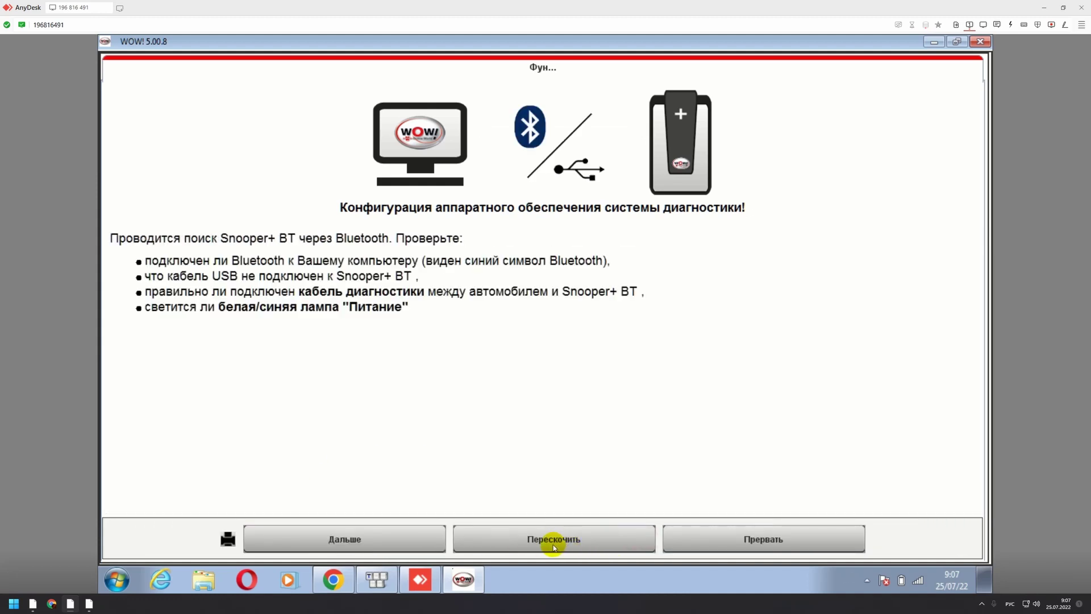
click(425, 238)
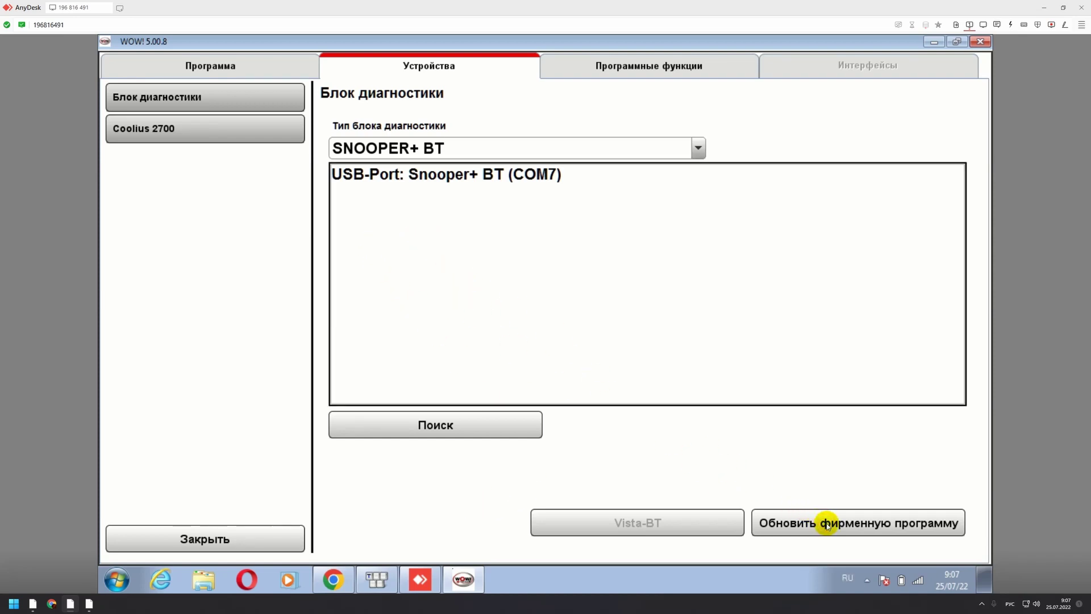
Start the Snooper+ BT firmware update, accept the power warning, and let the upload complete.
click(827, 524)
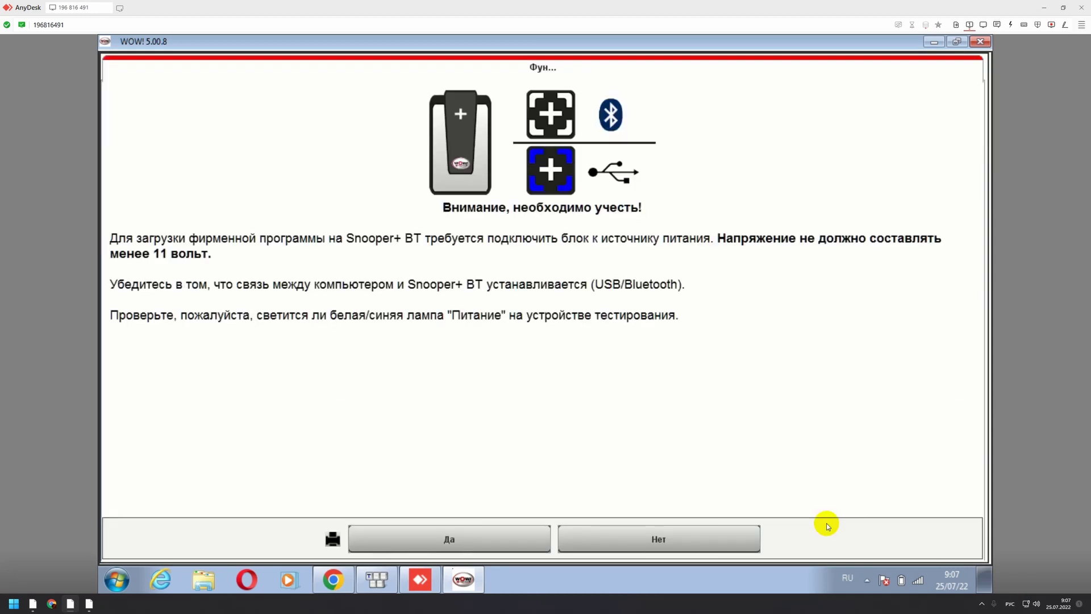
click(472, 537)
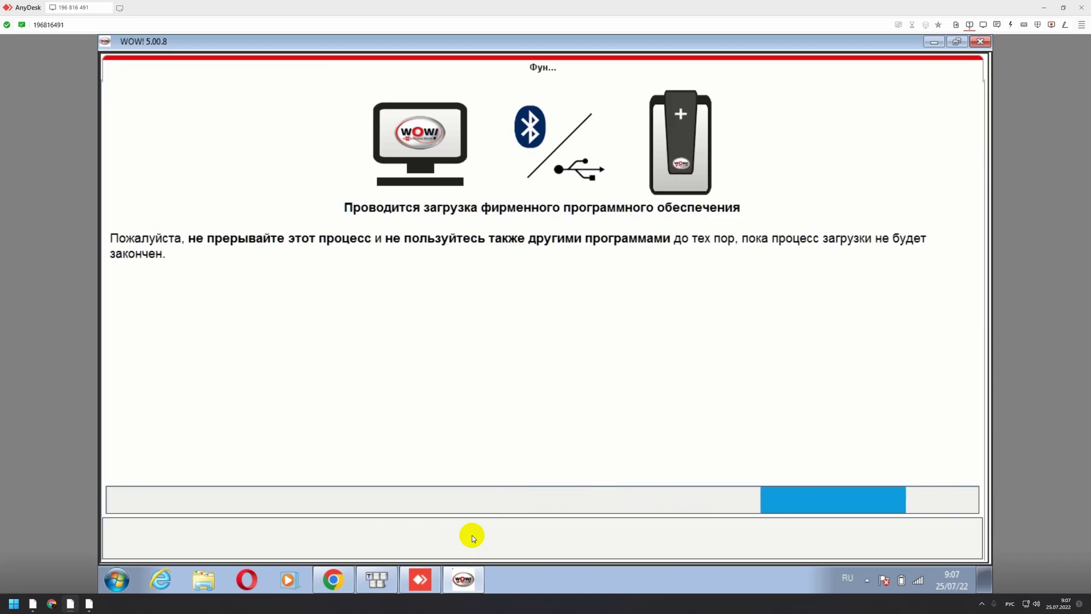
click(91, 603)
click(91, 603)
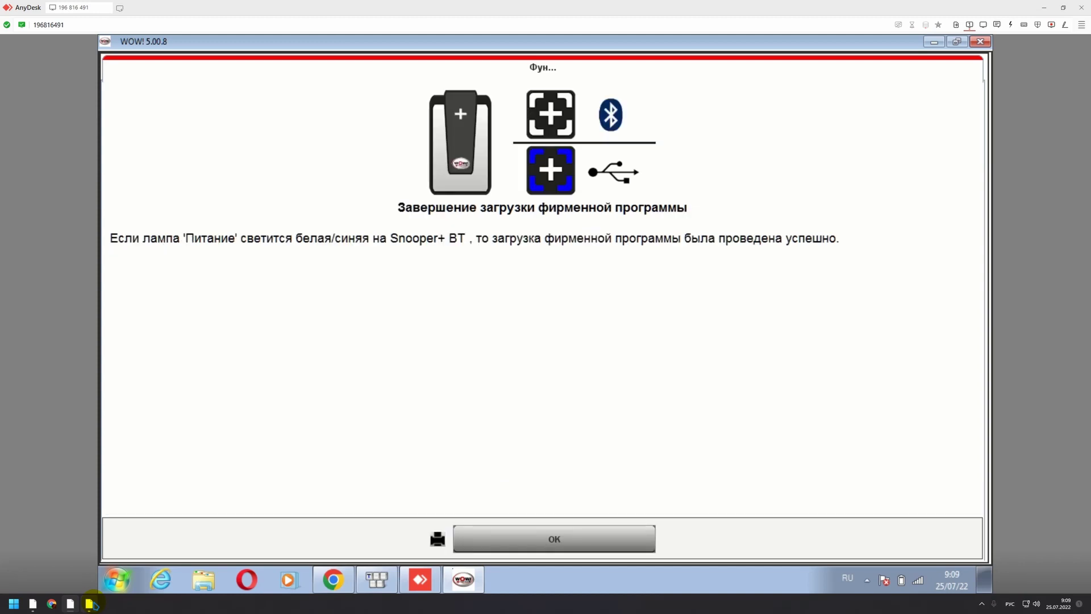
Acknowledge the firmware-update completion notice and close WOW! 5.00.8.
click(531, 537)
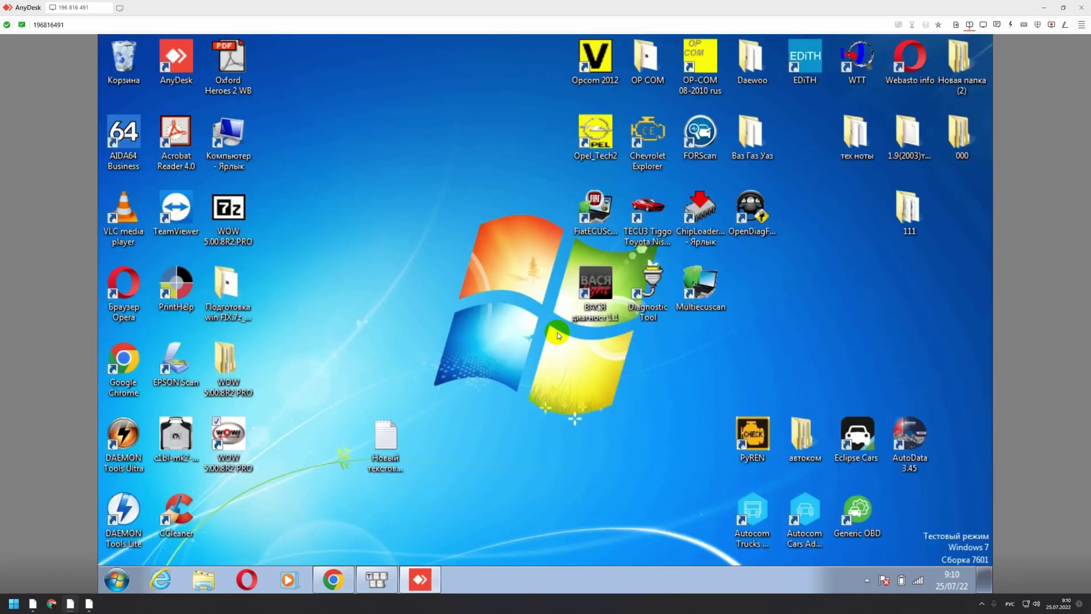
drag(424, 314, 537, 436)
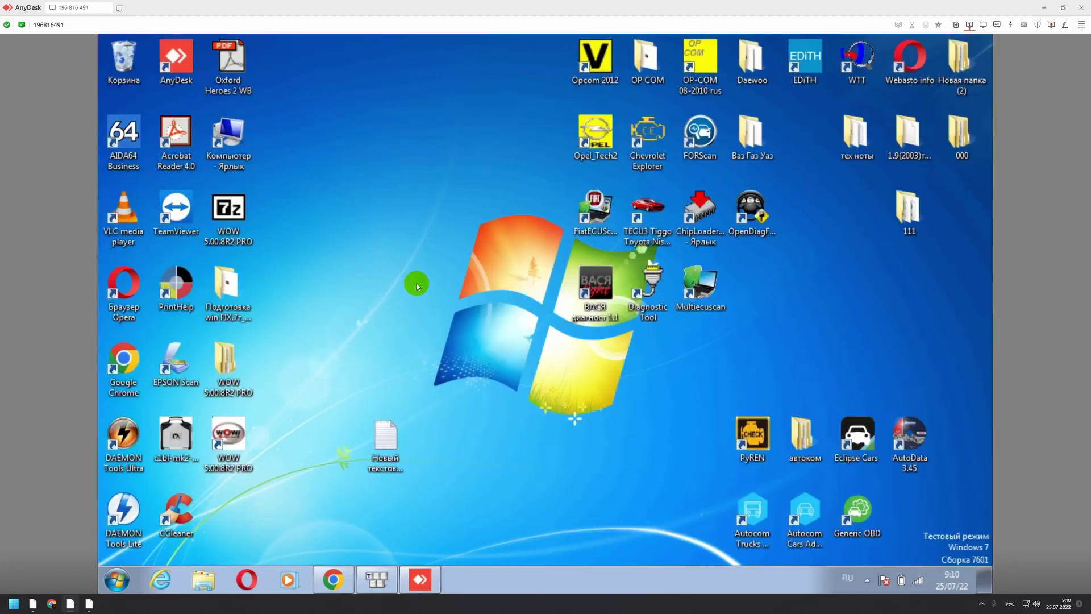